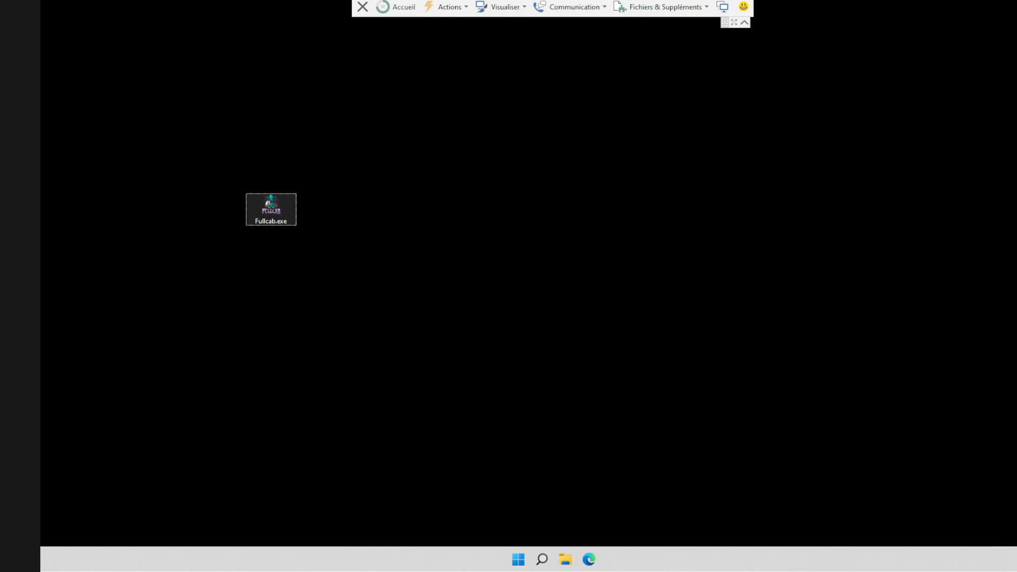
Run Fullcab.exe from the desktop with administrator rights
{"action": "left_click_drag", "start_coordinate": [2, 257], "coordinate": [2, 257]}
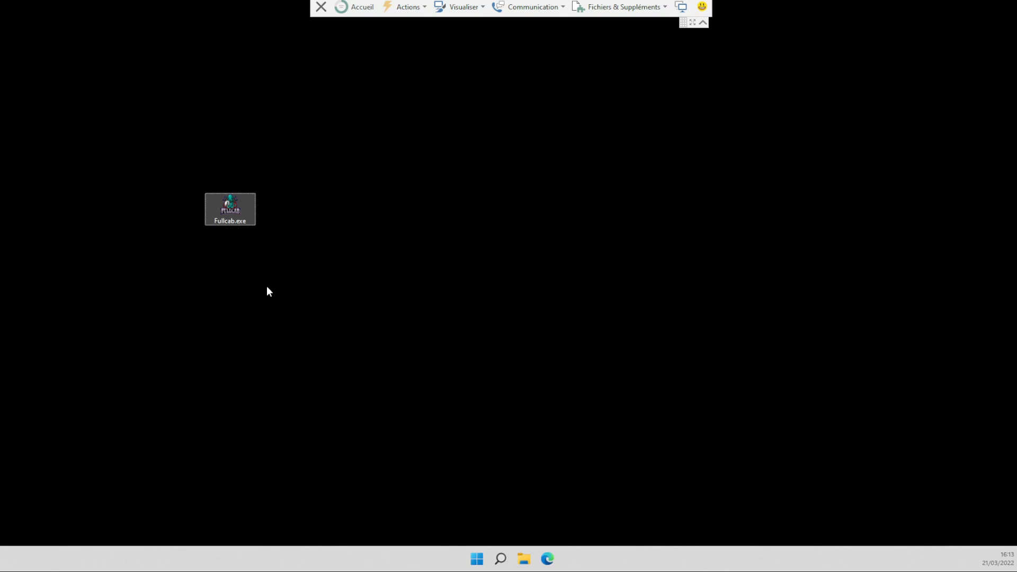
{"action": "right_click", "coordinate": [236, 211]}
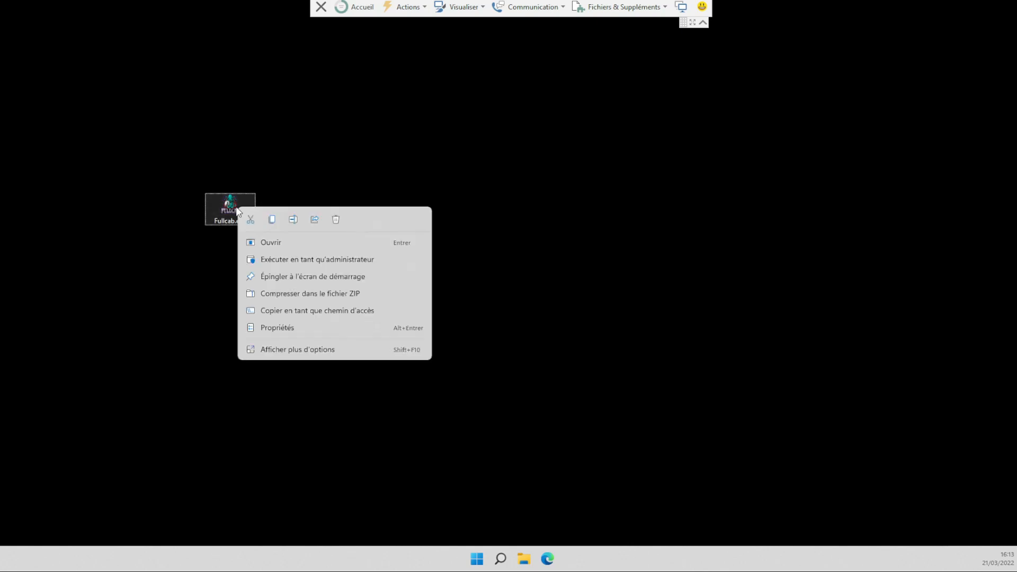
{"action": "left_click", "coordinate": [311, 261]}
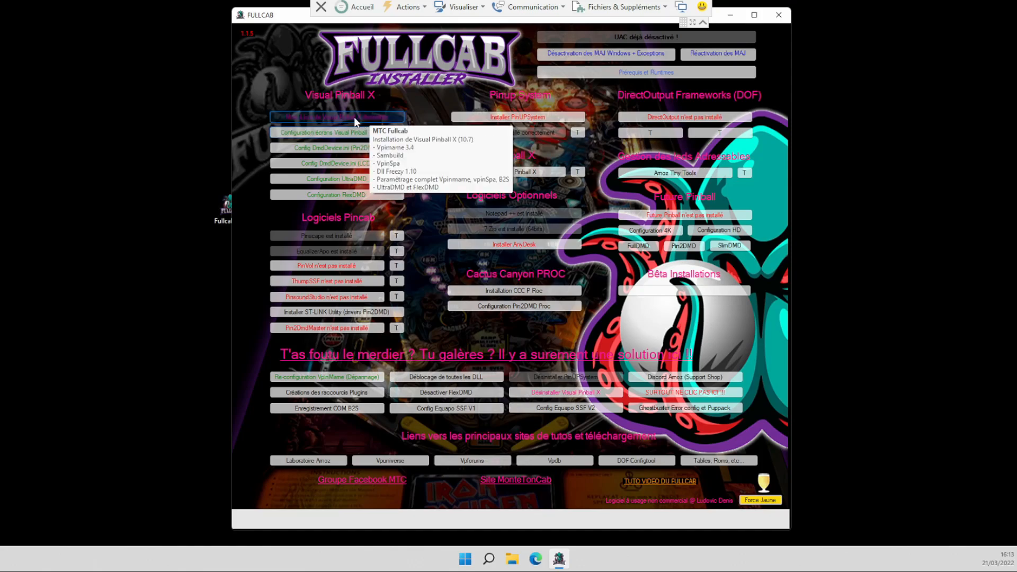
Install PinUPSystem and open the PinUP screen configuration
{"action": "left_click", "coordinate": [523, 114]}
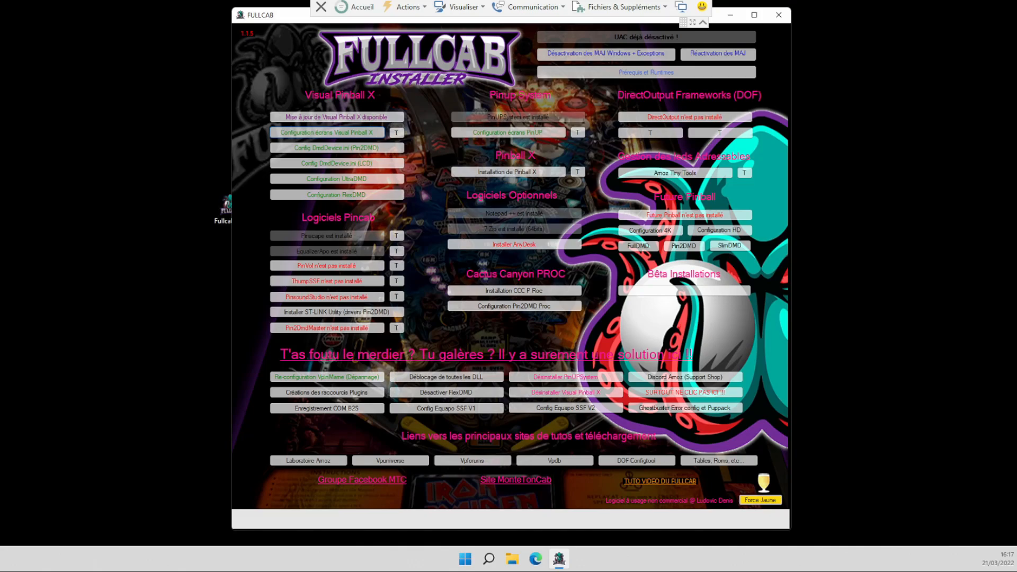
{"action": "left_click", "coordinate": [508, 132]}
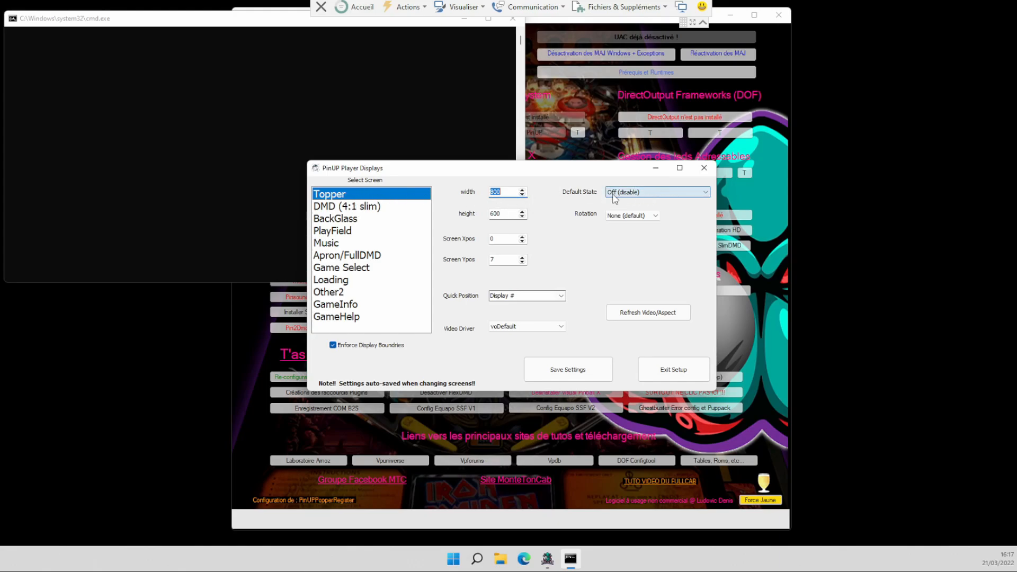
{"action": "left_click", "coordinate": [376, 206]}
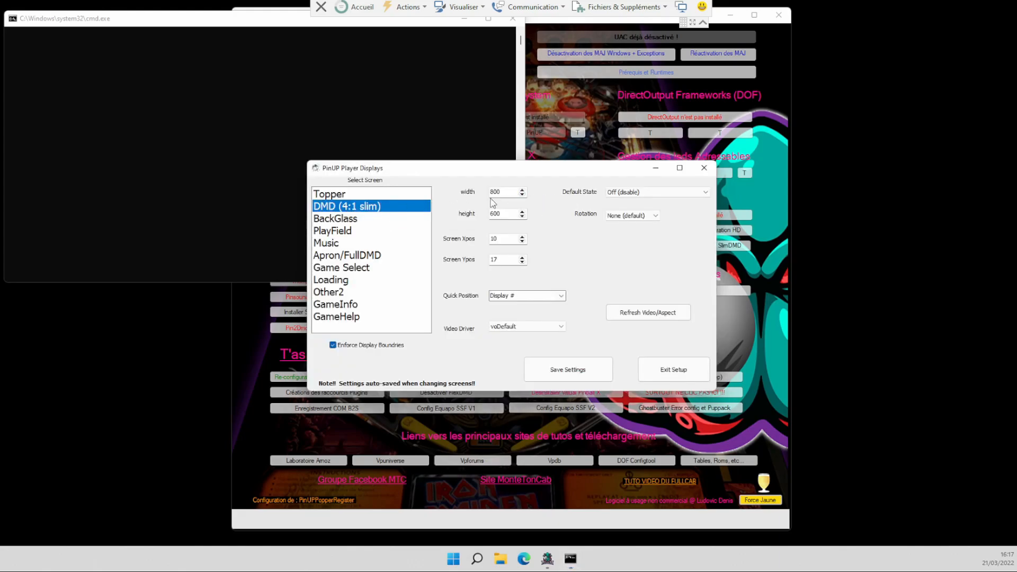
Move the BackGlass display to the second monitor and make it full screen at 2560 × 1440, X position 3840, Y position 0
{"action": "left_click", "coordinate": [354, 219]}
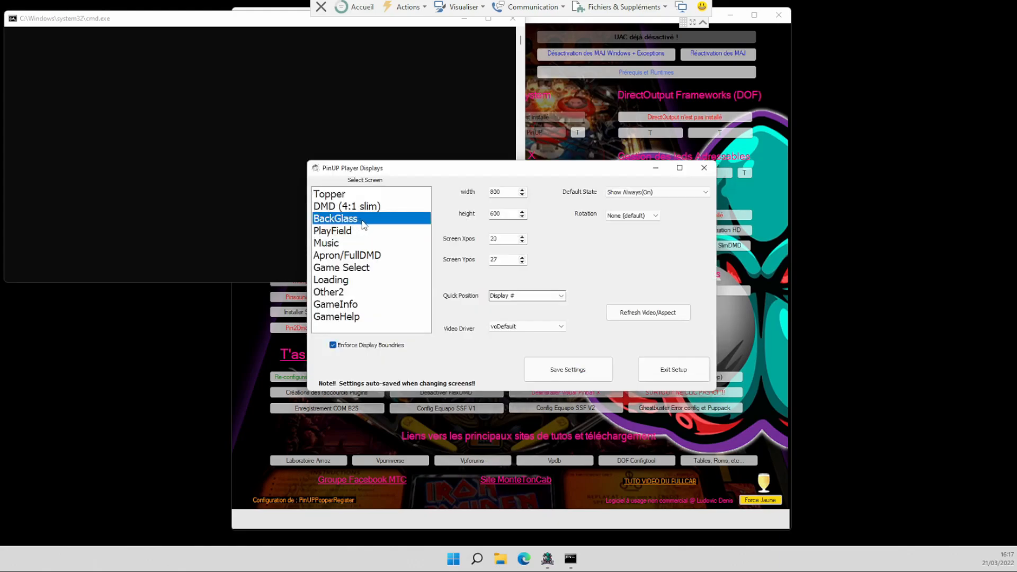
{"action": "left_click", "coordinate": [437, 31]}
{"action": "left_click", "coordinate": [459, 7]}
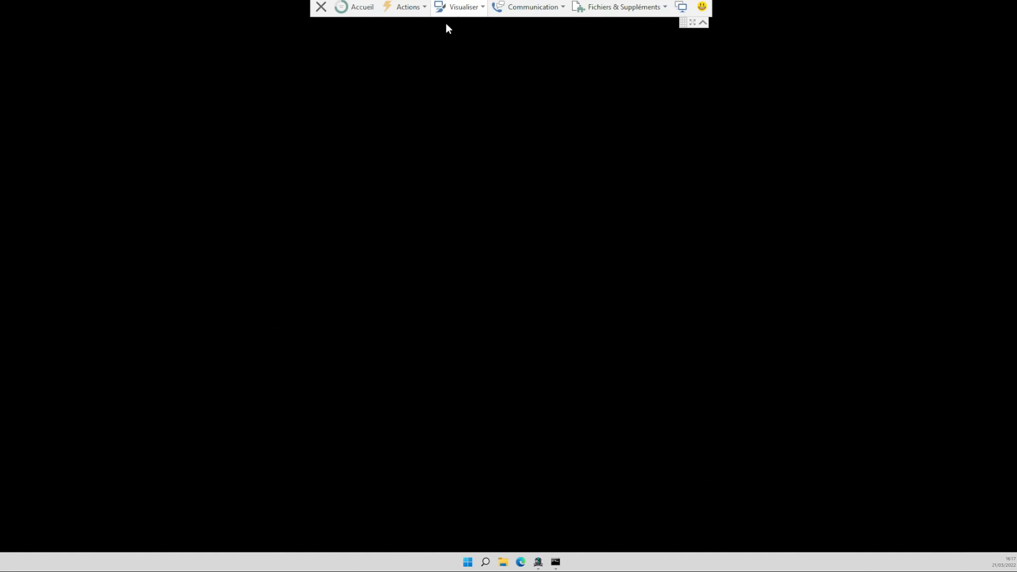
{"action": "left_click", "coordinate": [426, 25]}
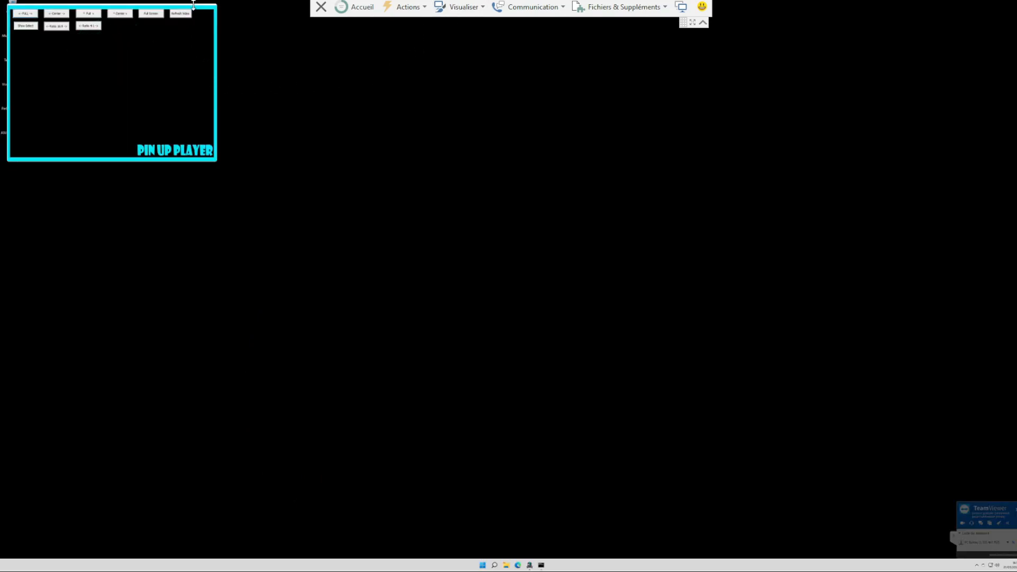
{"action": "left_click_drag", "start_coordinate": [196, 13], "coordinate": [724, 127]}
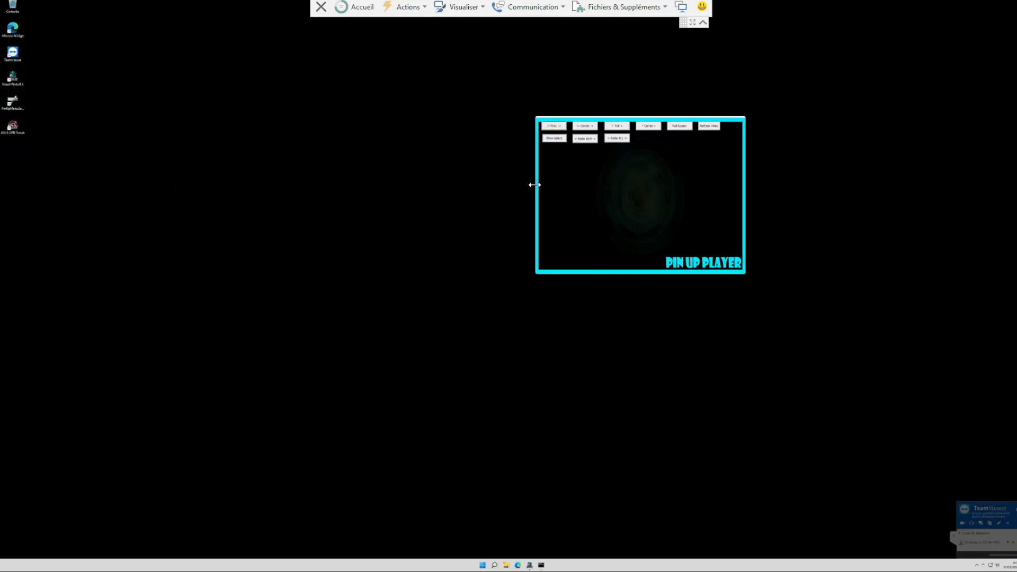
{"action": "left_click_drag", "start_coordinate": [551, 190], "coordinate": [996, 204]}
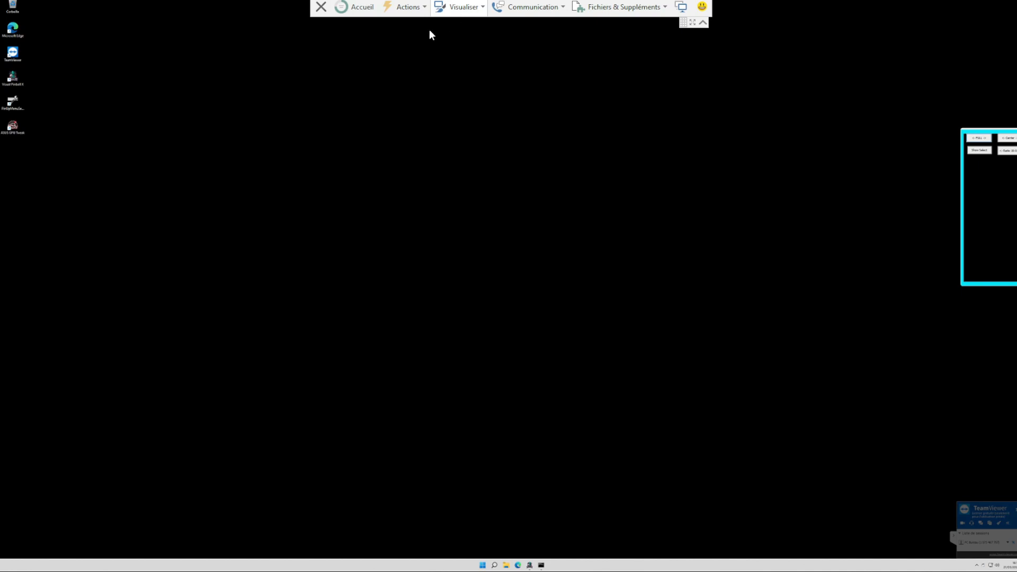
{"action": "left_click_drag", "start_coordinate": [172, 265], "coordinate": [498, 145]}
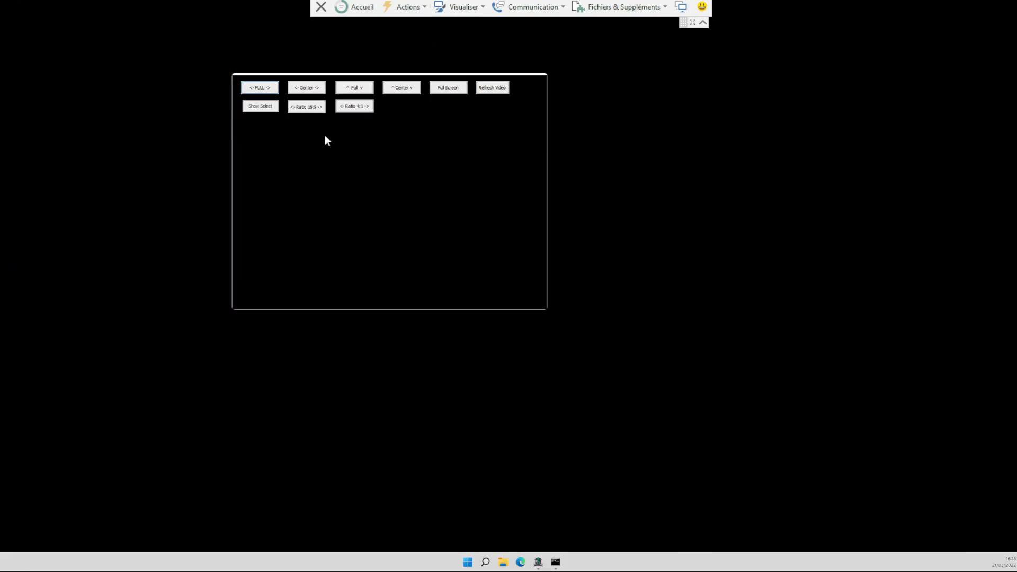
{"action": "left_click", "coordinate": [448, 87]}
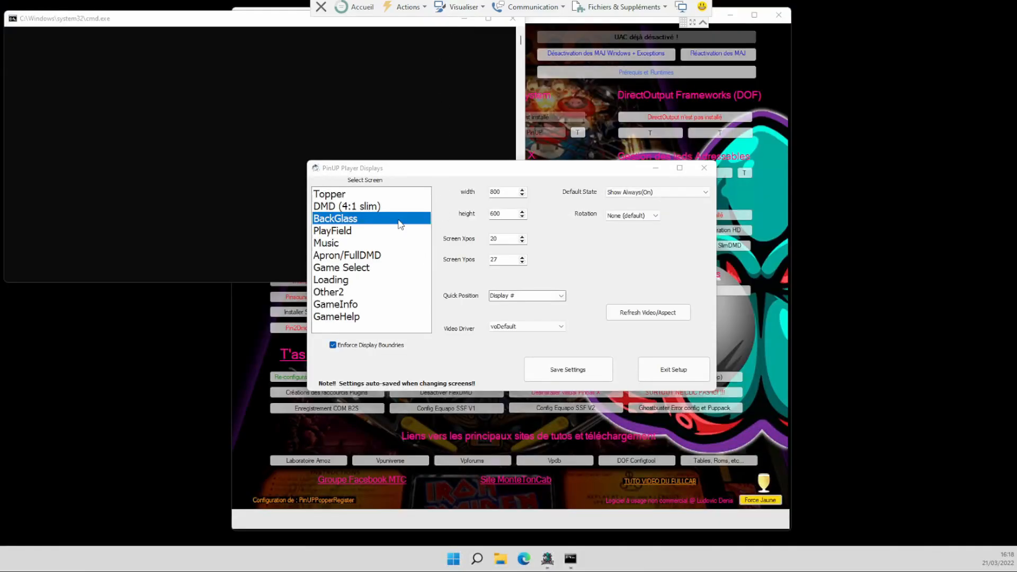
{"action": "left_click", "coordinate": [371, 220]}
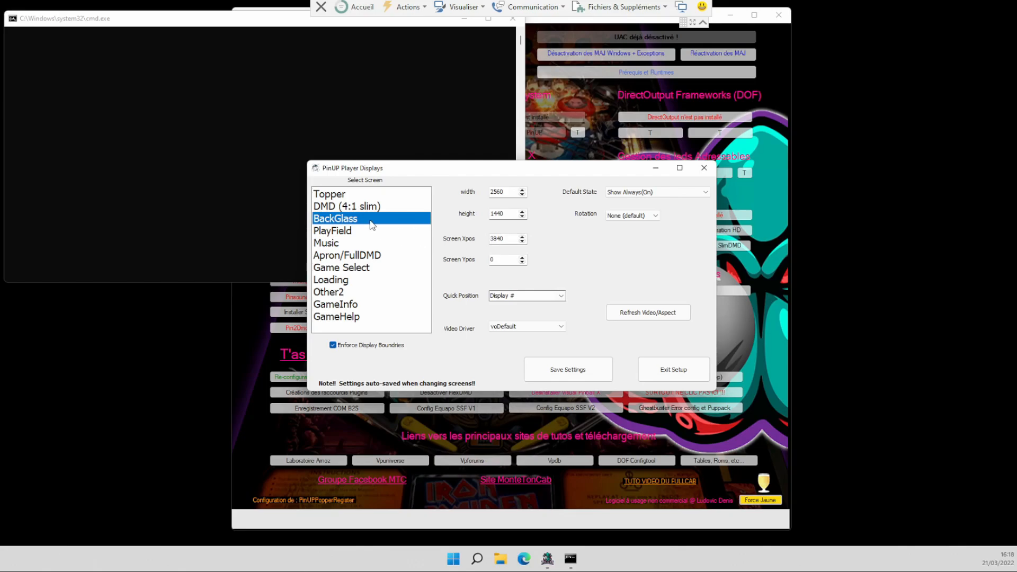
Make the PlayField display full screen on the main monitor at 3840 × 2160, X and Y position 0
{"action": "left_click", "coordinate": [337, 232]}
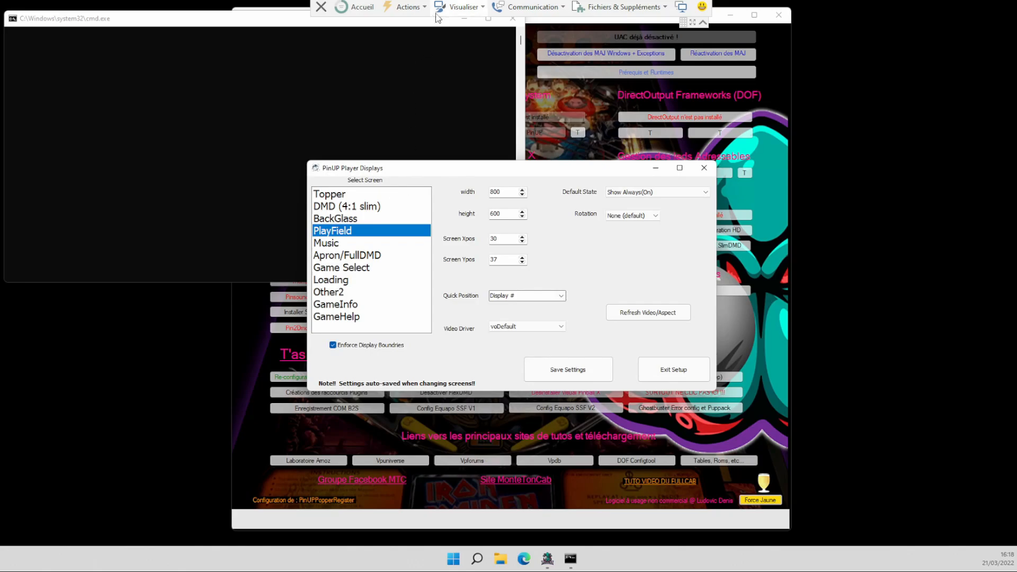
{"action": "left_click", "coordinate": [424, 30]}
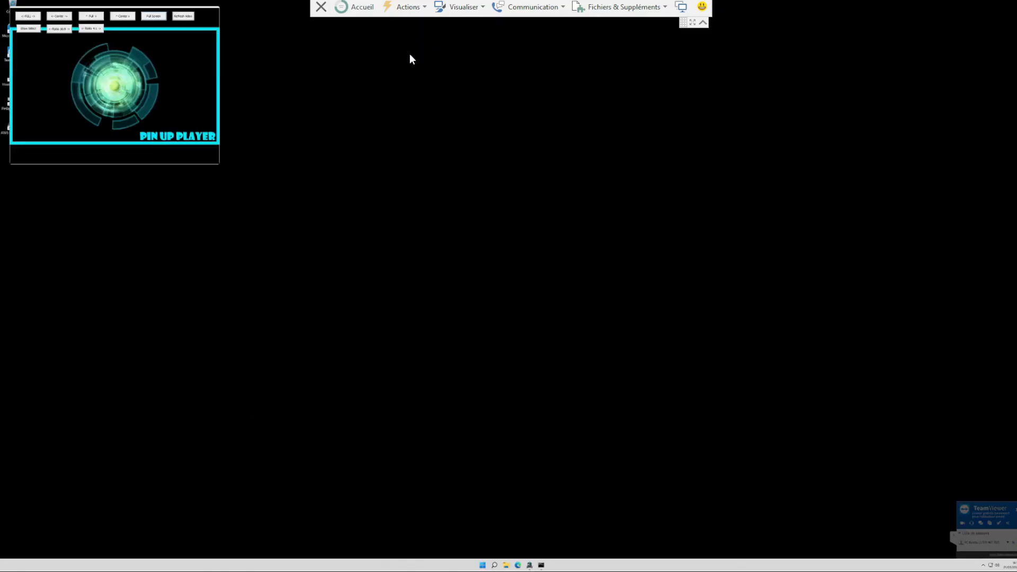
{"action": "left_click", "coordinate": [152, 16]}
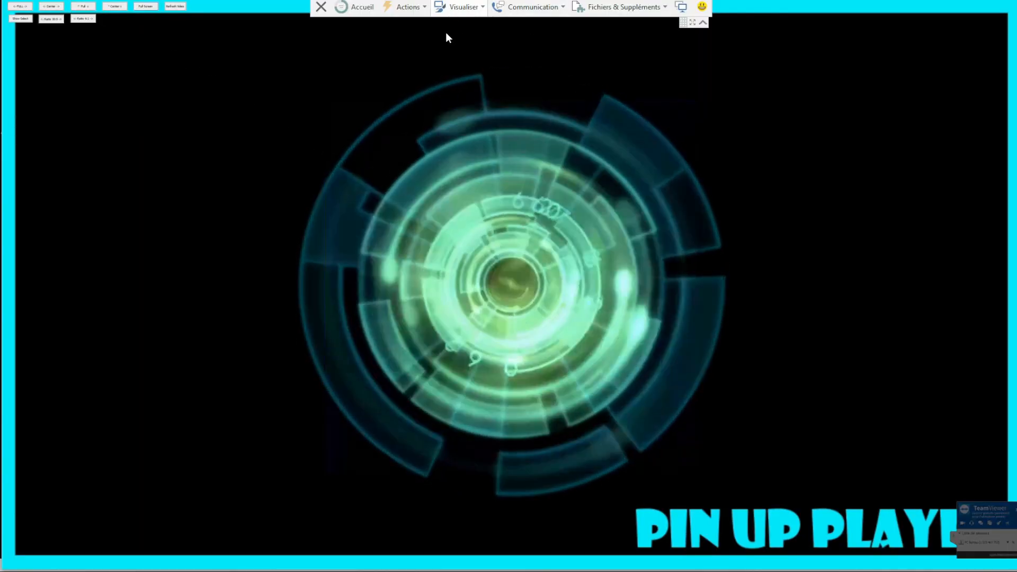
{"action": "left_click", "coordinate": [446, 32]}
{"action": "left_click", "coordinate": [347, 245]}
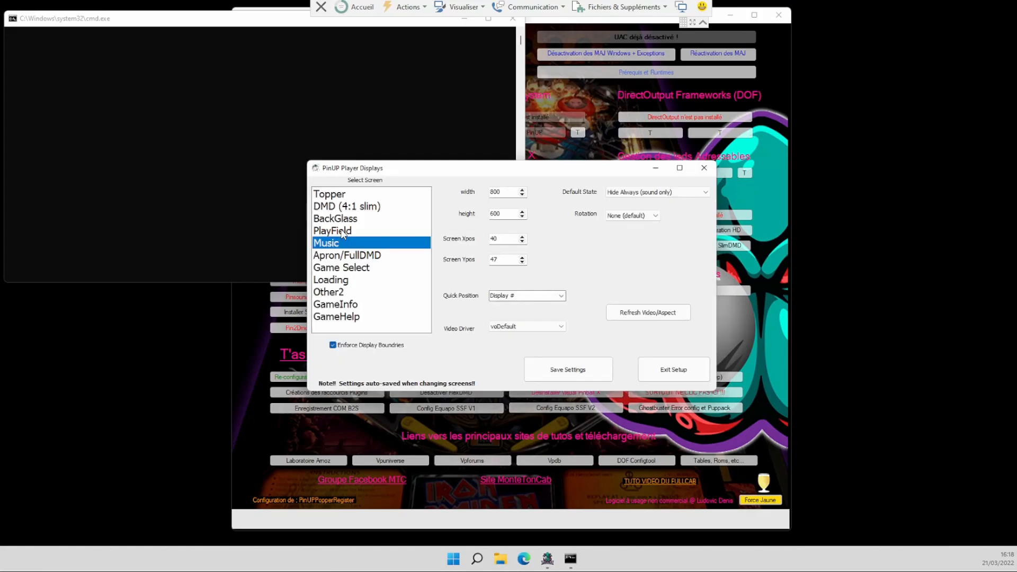
{"action": "left_click", "coordinate": [347, 232]}
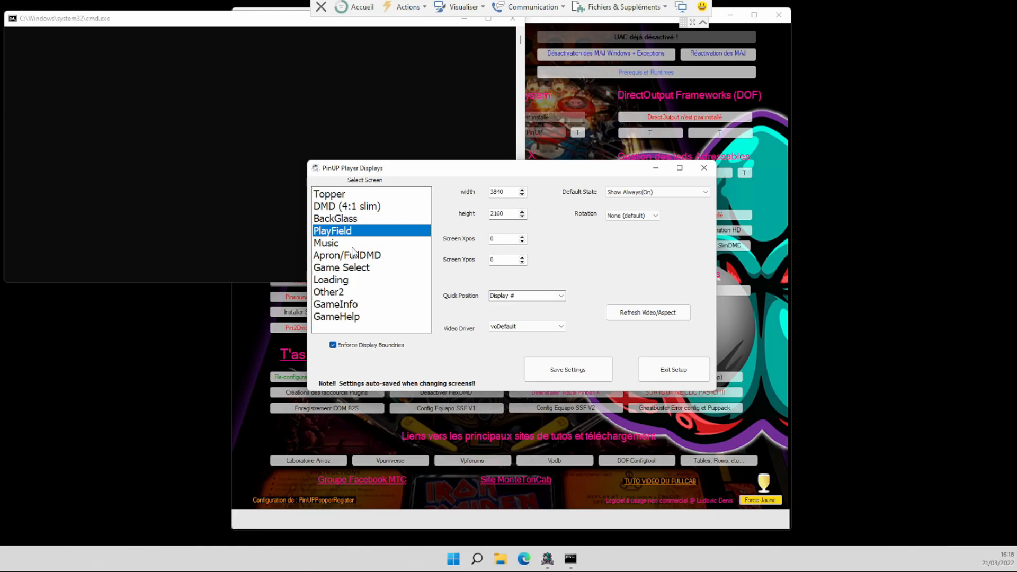
Place the Music display full screen on the third monitor at 1920 × 1080, X 6400, Y 0, and review the BackGlass and PlayField settings
{"action": "left_click", "coordinate": [333, 247]}
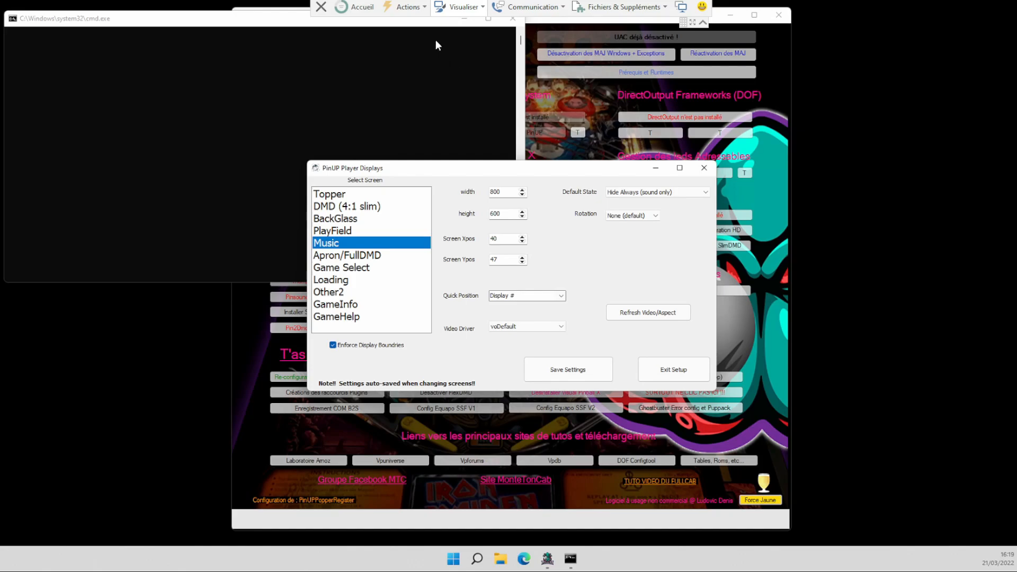
{"action": "left_click", "coordinate": [415, 33]}
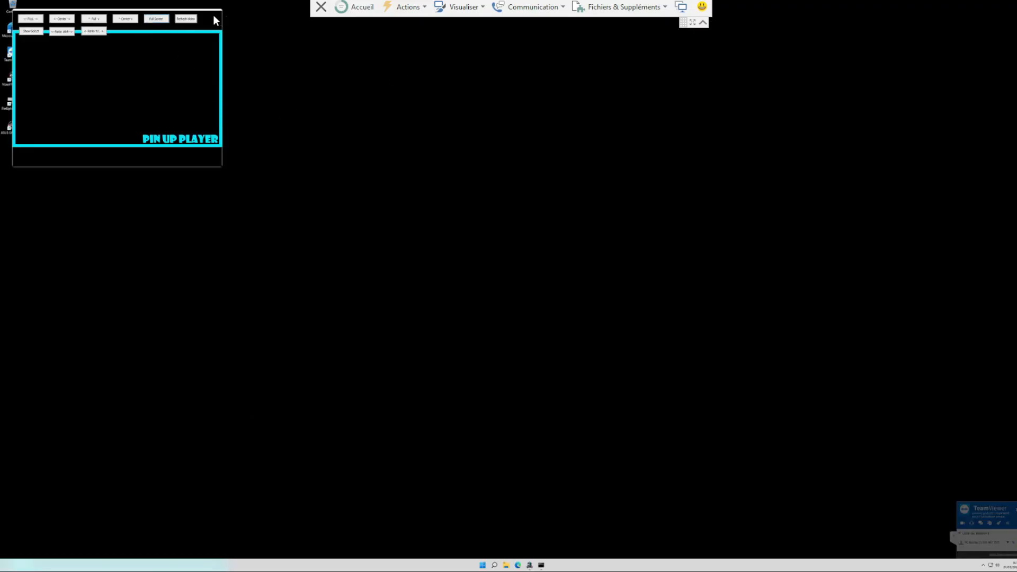
{"action": "left_click_drag", "start_coordinate": [214, 20], "coordinate": [993, 197]}
{"action": "left_click_drag", "start_coordinate": [849, 272], "coordinate": [986, 267]}
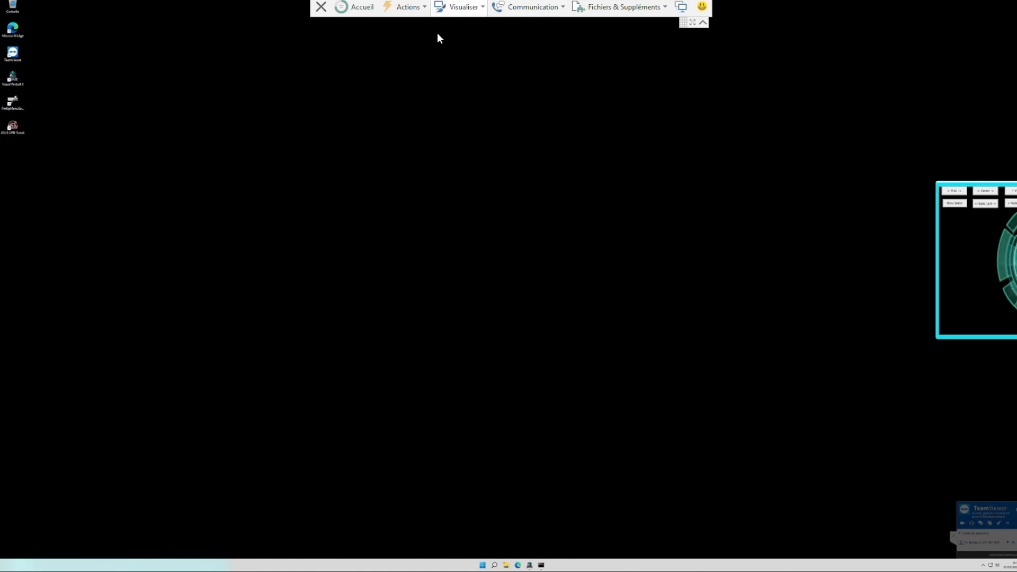
{"action": "left_click_drag", "start_coordinate": [90, 336], "coordinate": [956, 294]}
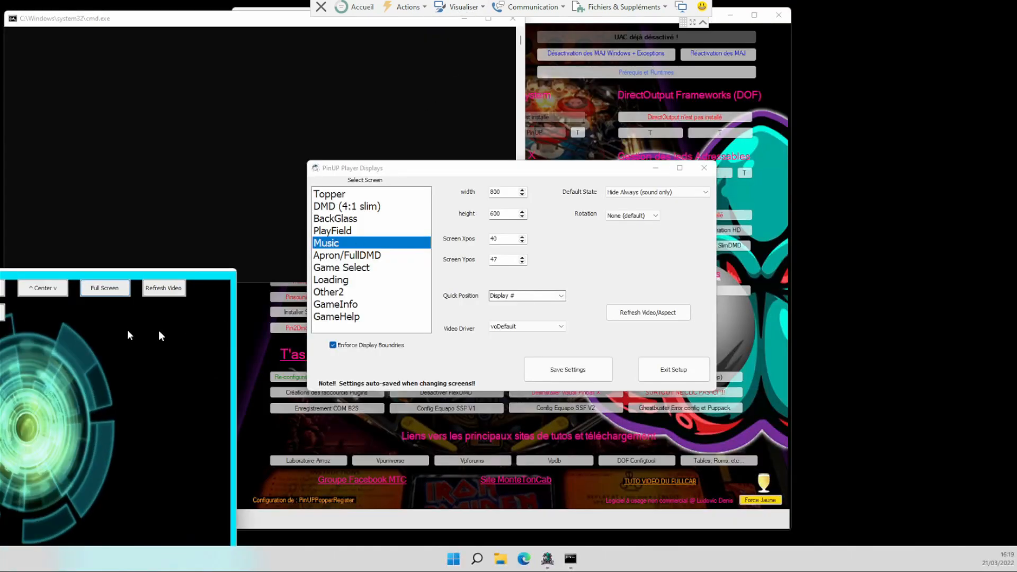
{"action": "left_click_drag", "start_coordinate": [128, 335], "coordinate": [440, 200]}
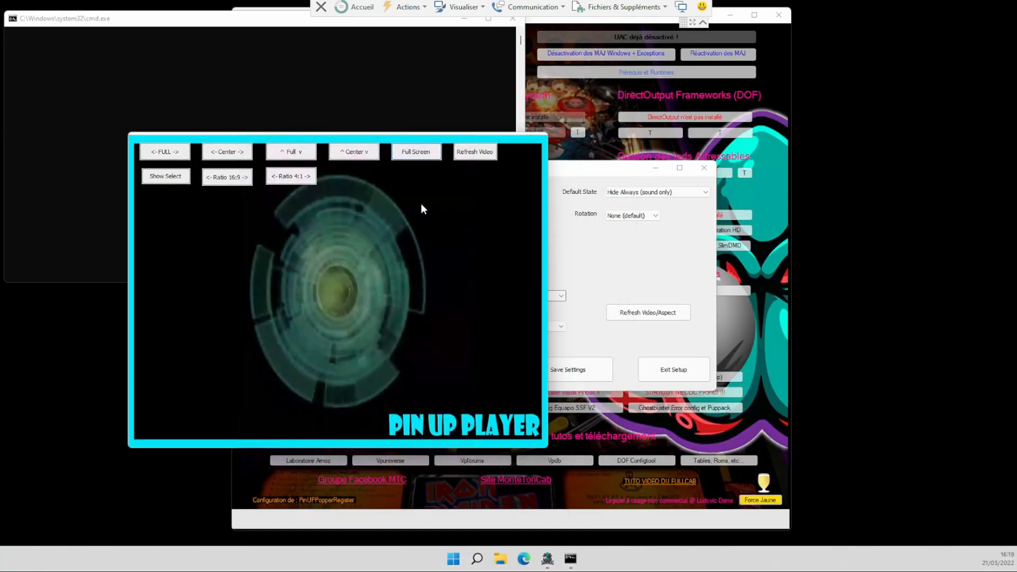
{"action": "left_click", "coordinate": [424, 154]}
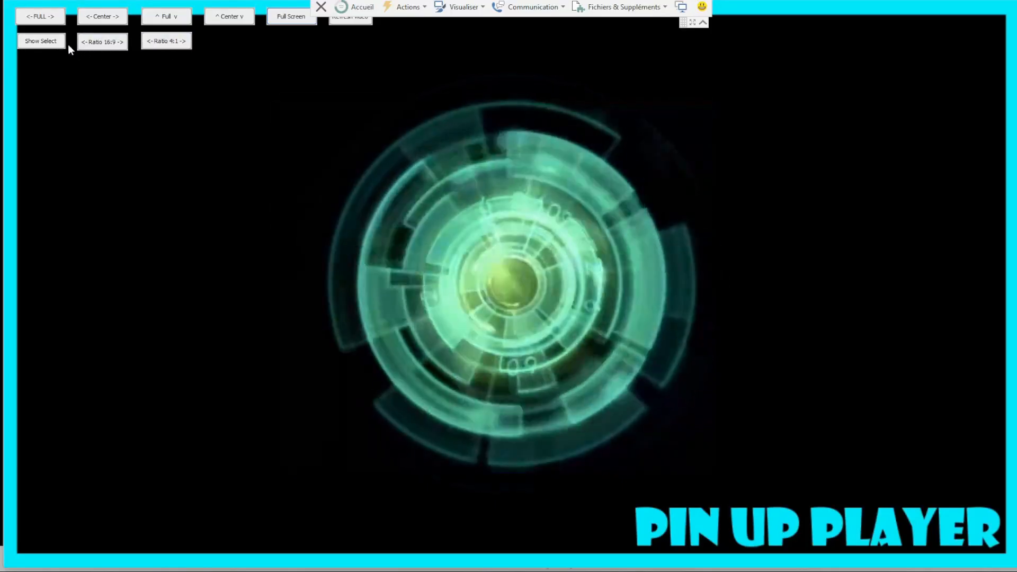
{"action": "left_click", "coordinate": [47, 44]}
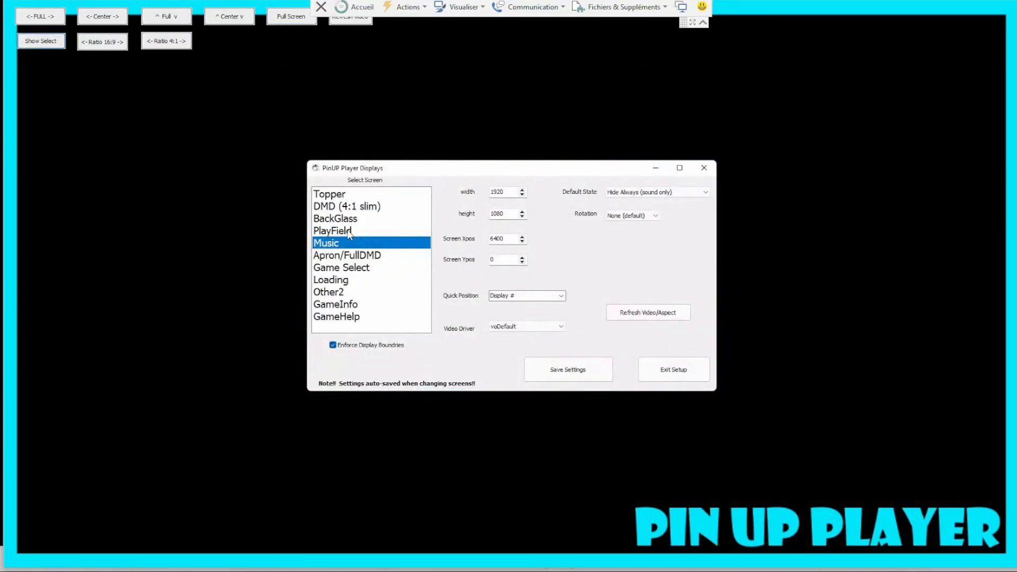
{"action": "left_click", "coordinate": [348, 230]}
{"action": "left_click", "coordinate": [352, 218]}
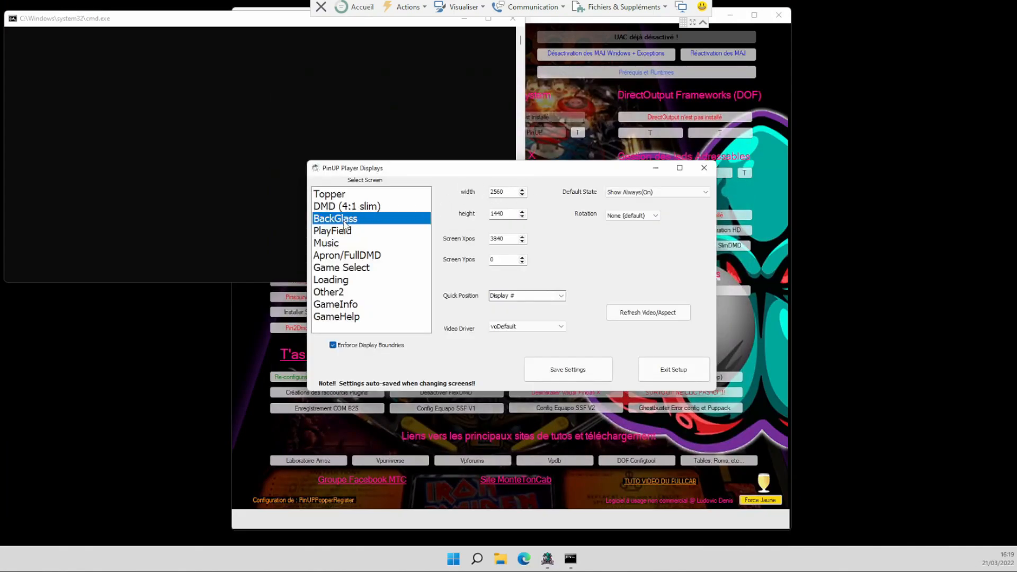
{"action": "left_click", "coordinate": [344, 228]}
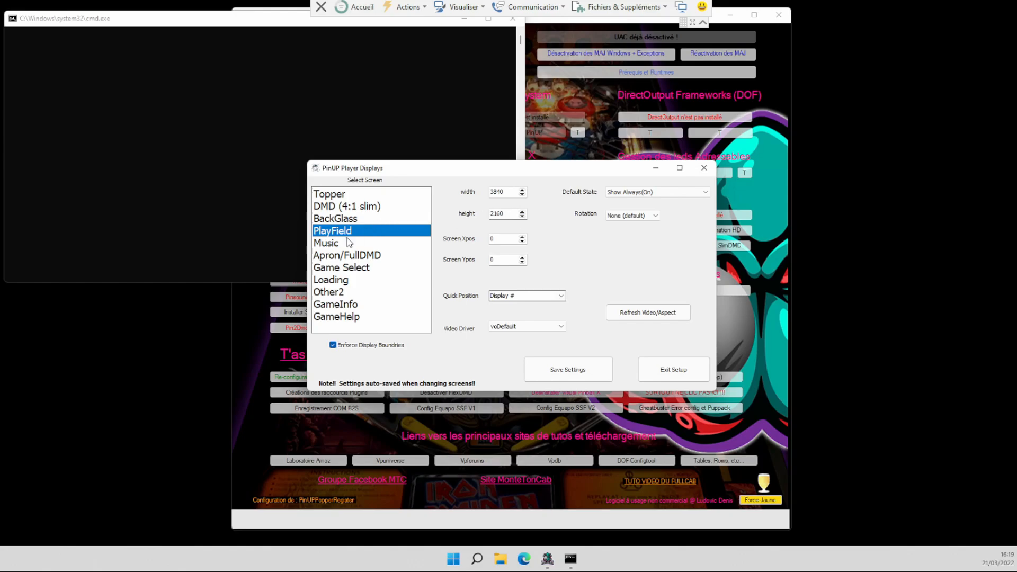
{"action": "left_click", "coordinate": [348, 242]}
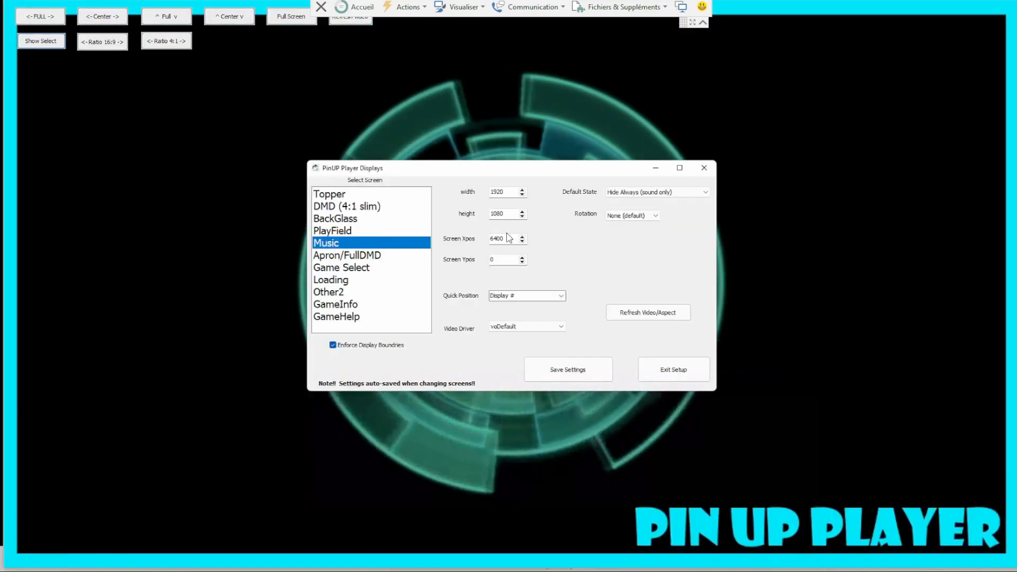
Place the Apron/FullDMD display full screen on the third monitor at 1920 × 1080, X position 6400, Y position 0
{"action": "left_click", "coordinate": [347, 255]}
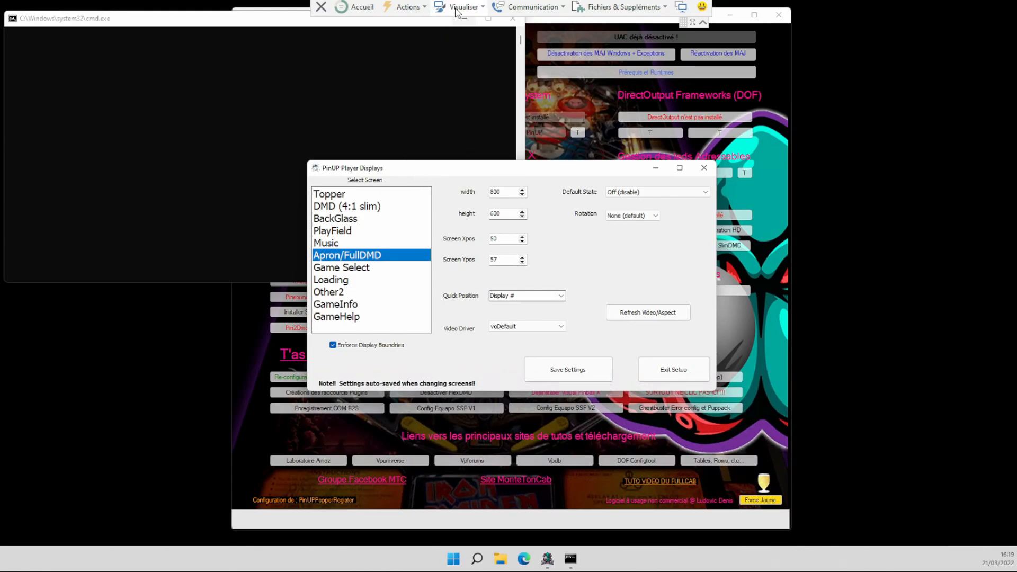
{"action": "left_click", "coordinate": [418, 35]}
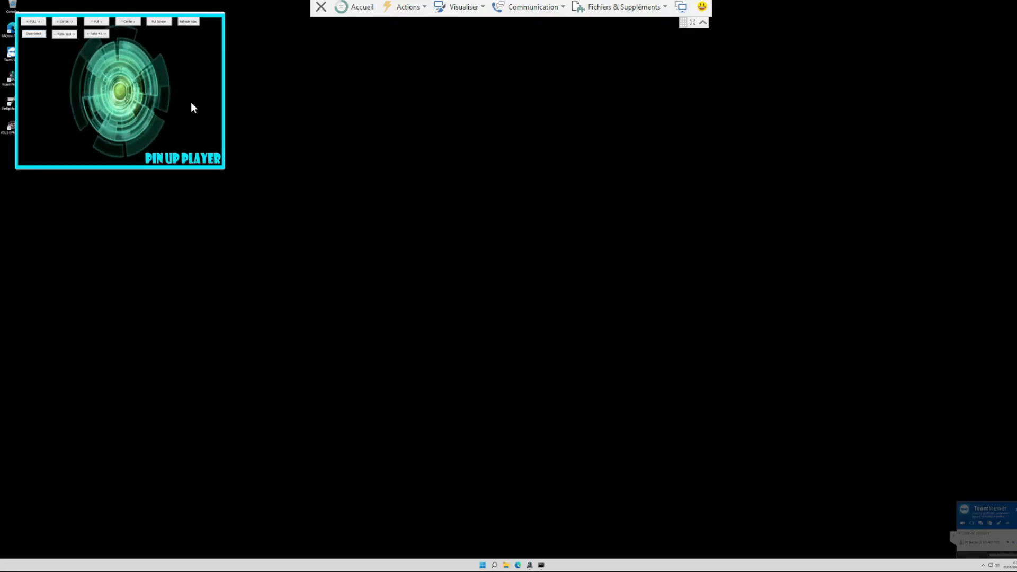
{"action": "left_click_drag", "start_coordinate": [180, 63], "coordinate": [961, 192]}
{"action": "left_click_drag", "start_coordinate": [842, 218], "coordinate": [1013, 254]}
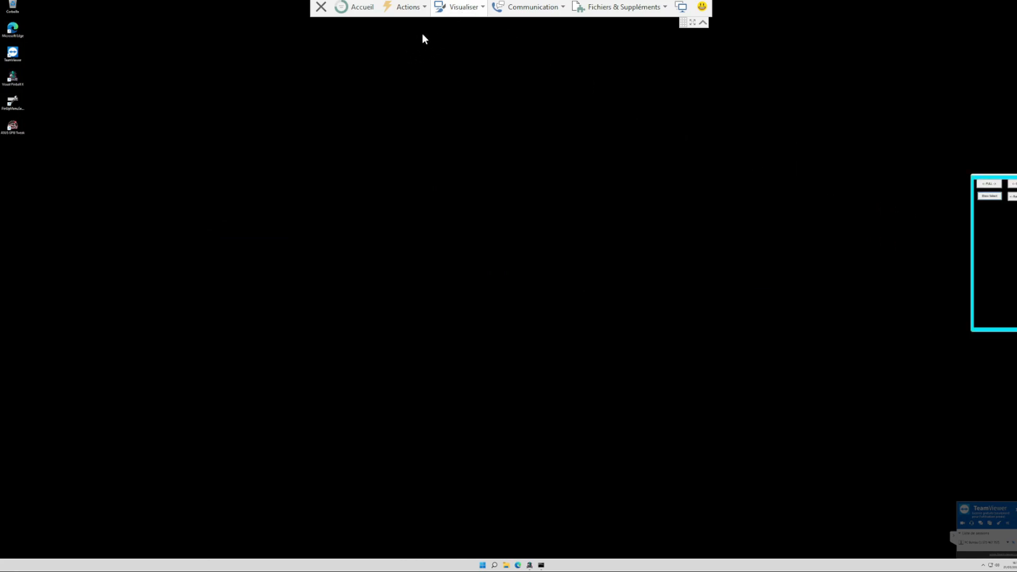
{"action": "left_click", "coordinate": [436, 30]}
{"action": "left_click_drag", "start_coordinate": [79, 357], "coordinate": [937, 313]}
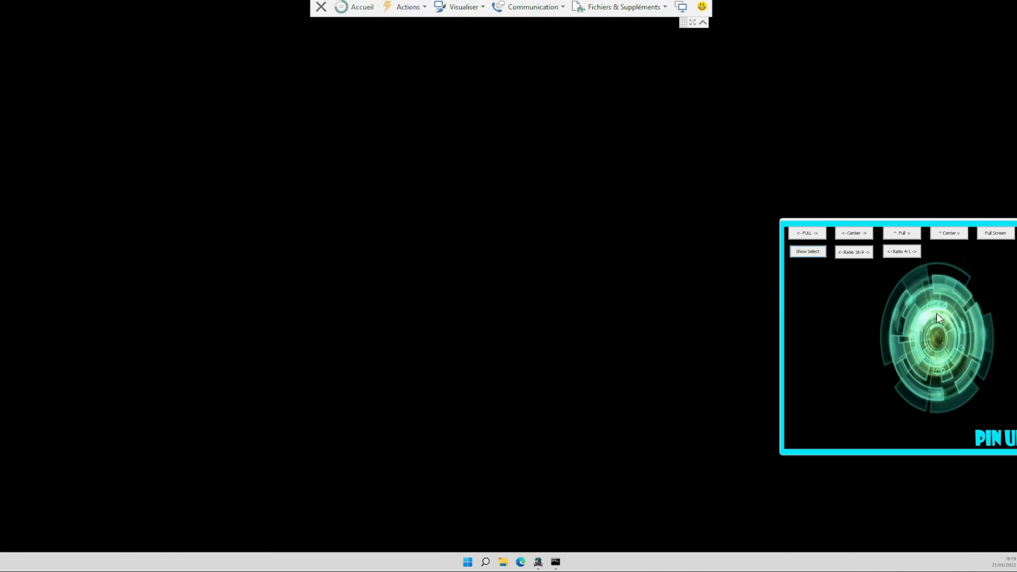
{"action": "left_click", "coordinate": [446, 37]}
{"action": "left_click_drag", "start_coordinate": [91, 381], "coordinate": [476, 182]}
{"action": "left_click", "coordinate": [406, 113]}
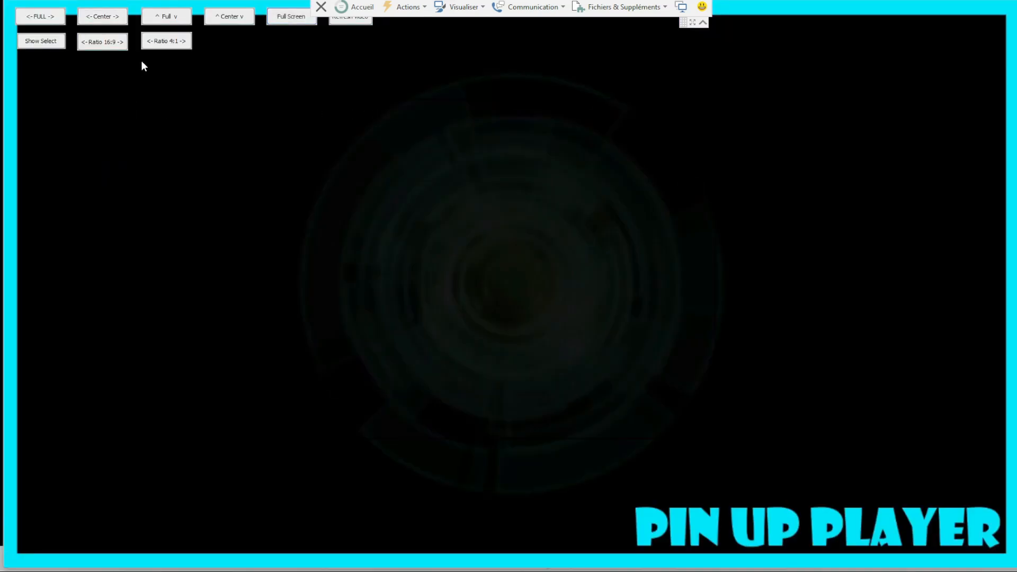
{"action": "left_click", "coordinate": [42, 42]}
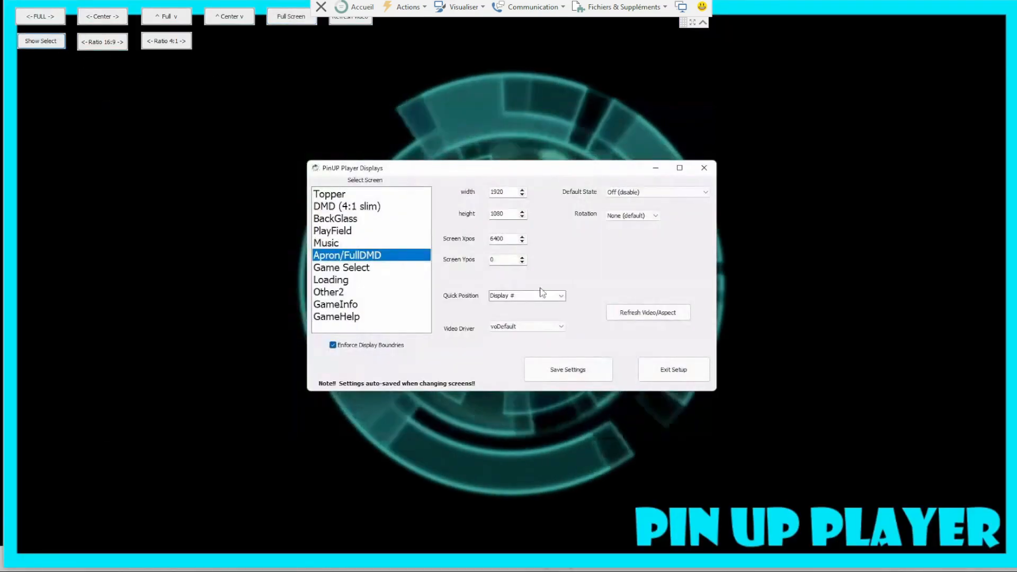
Compare the Apron/FullDMD display's settings with those of DMD (4:1 slim), including the available default states
{"action": "left_click", "coordinate": [351, 267]}
{"action": "left_click", "coordinate": [353, 256]}
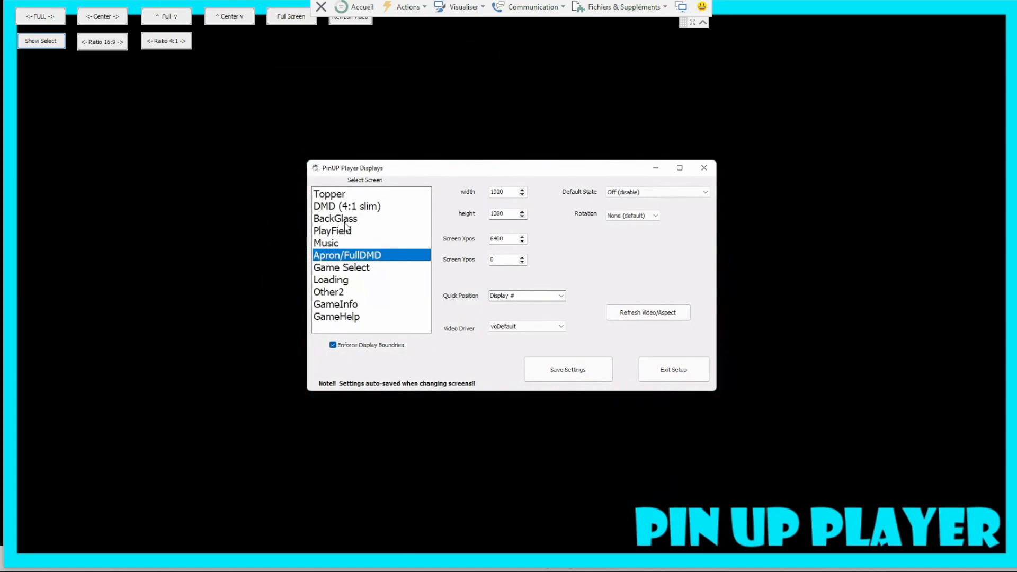
{"action": "left_click", "coordinate": [367, 207]}
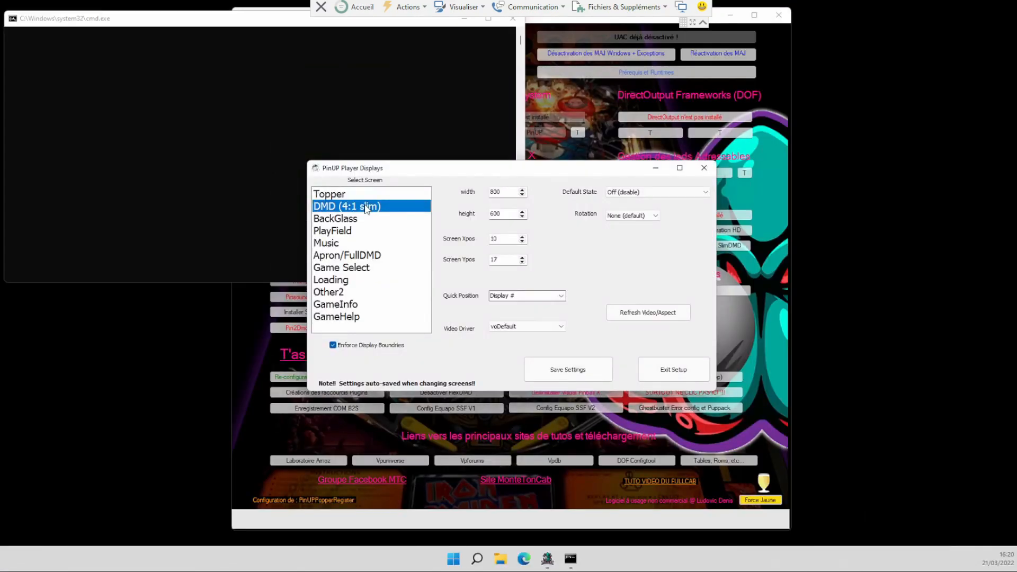
{"action": "left_click", "coordinate": [623, 192]}
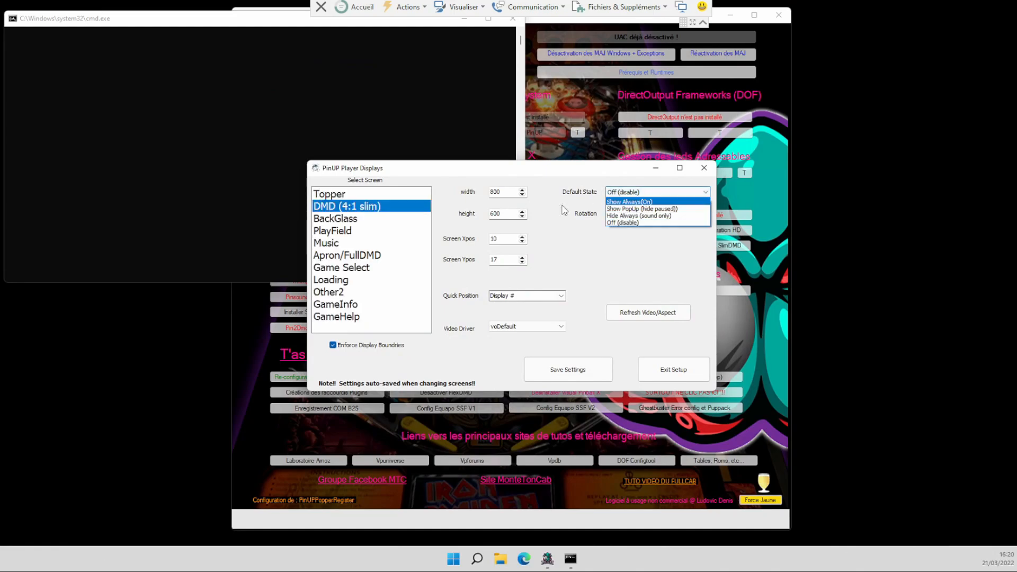
{"action": "left_click", "coordinate": [368, 261]}
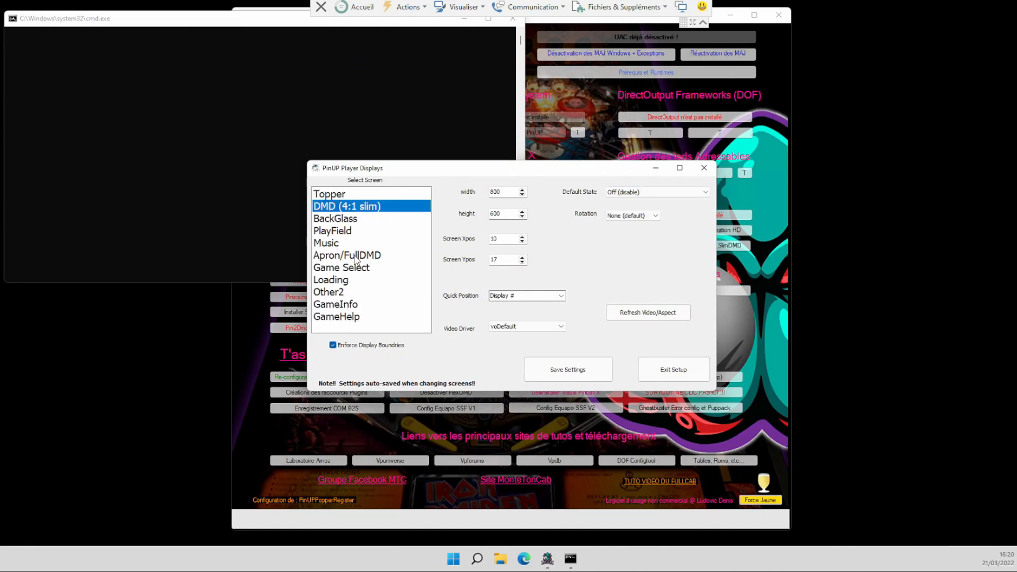
{"action": "left_click", "coordinate": [356, 258]}
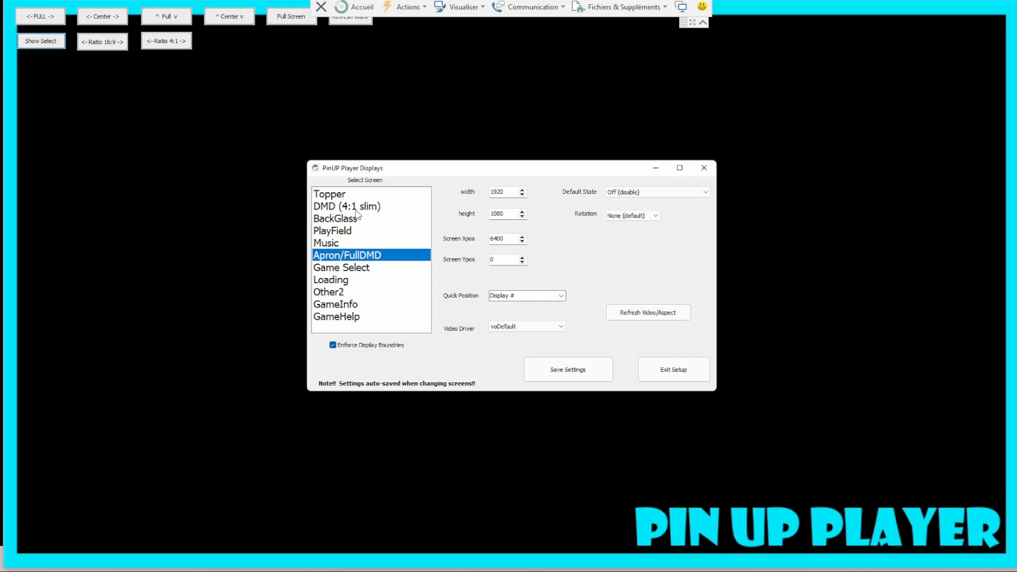
{"action": "left_click", "coordinate": [356, 210]}
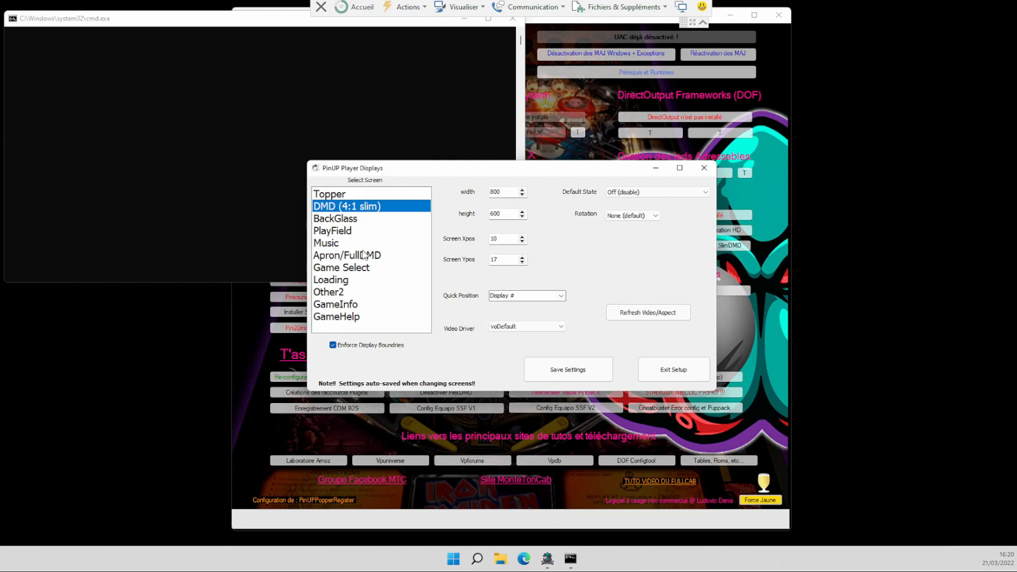
Set the default state of the Apron/FullDMD display to Show Always(On)
{"action": "left_click", "coordinate": [363, 257]}
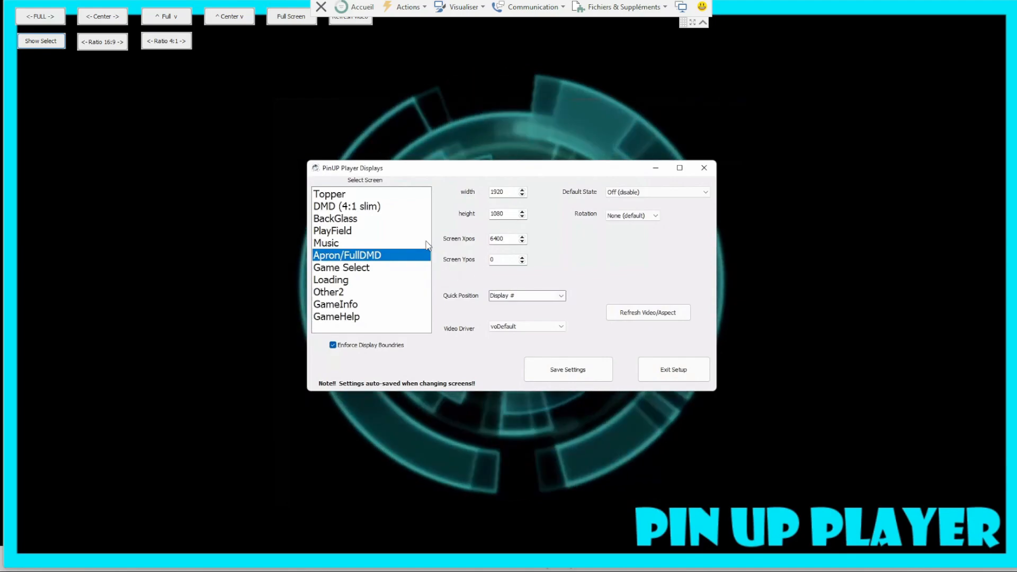
{"action": "left_click", "coordinate": [651, 193]}
{"action": "scroll", "coordinate": [651, 195], "scroll_direction": "up", "scroll_amount": 1}
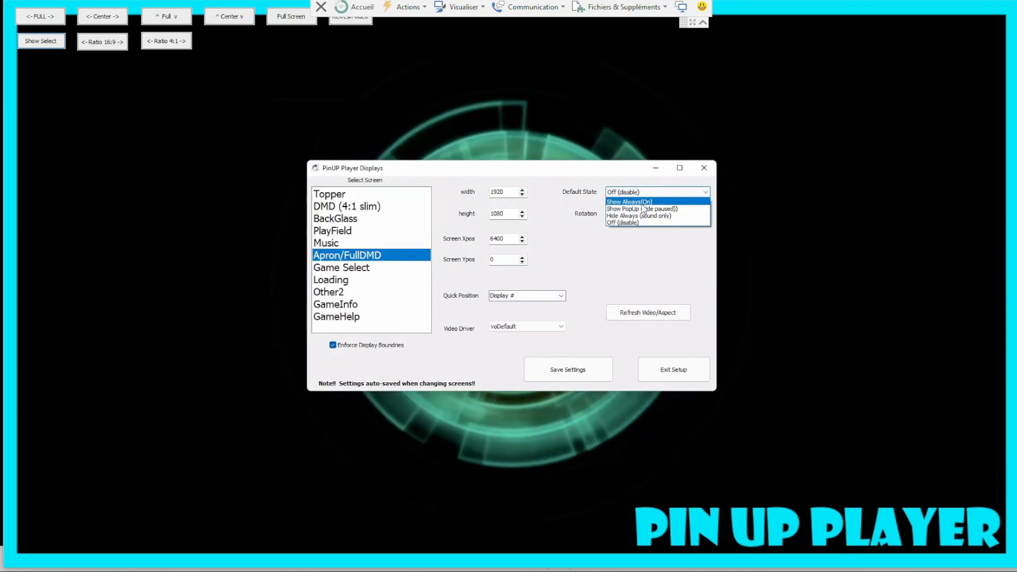
{"action": "left_click", "coordinate": [644, 202]}
Review the Game Select, Loading, Other2, GameInfo and GameHelp display settings
{"action": "left_click", "coordinate": [350, 268]}
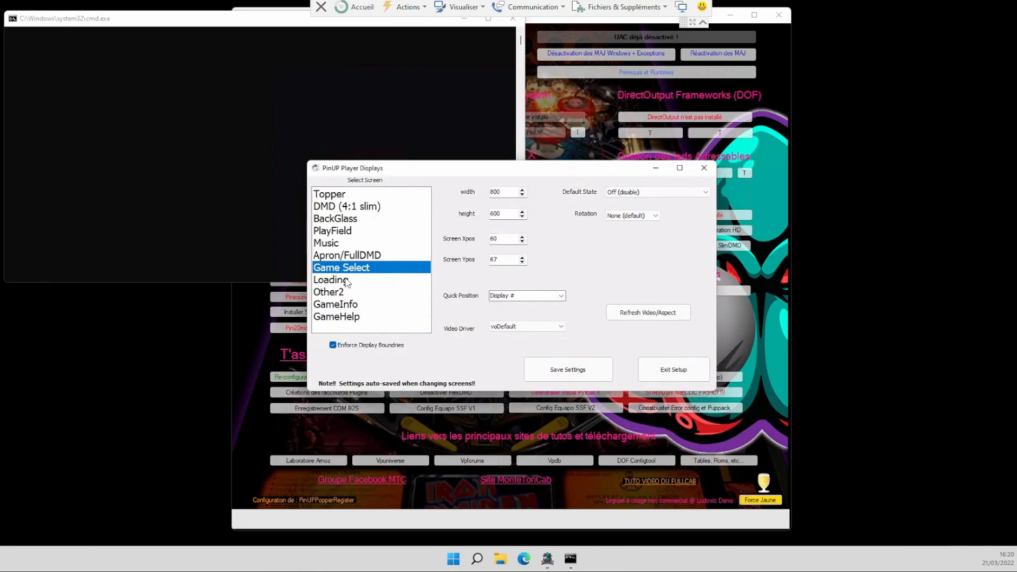
{"action": "left_click", "coordinate": [346, 281]}
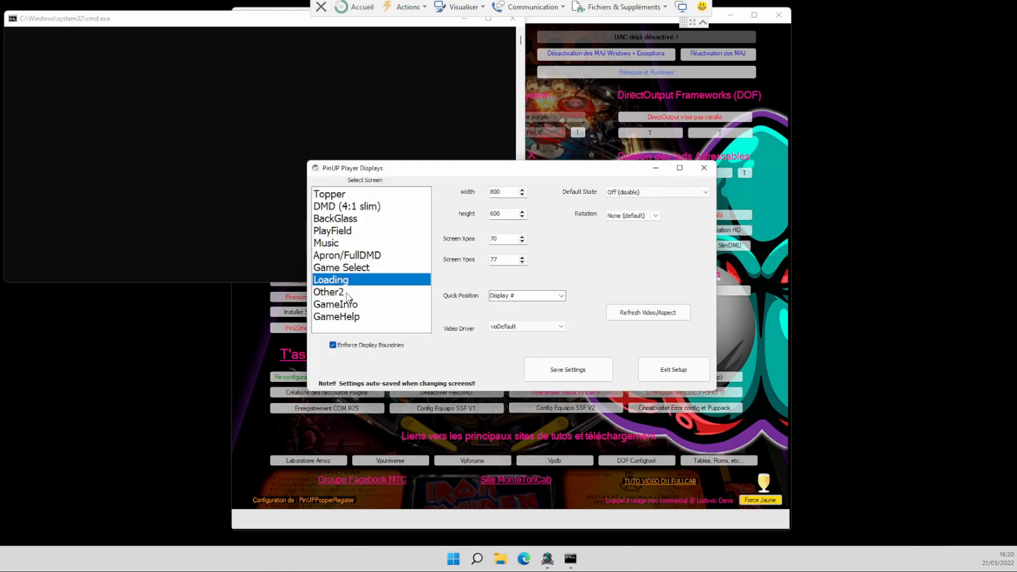
{"action": "left_click", "coordinate": [350, 295]}
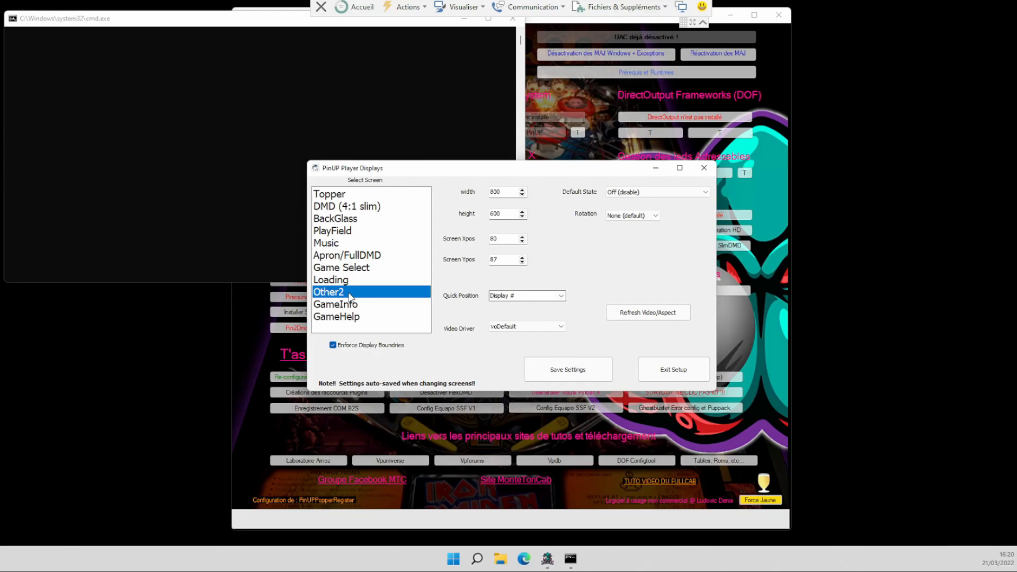
{"action": "left_click", "coordinate": [352, 305]}
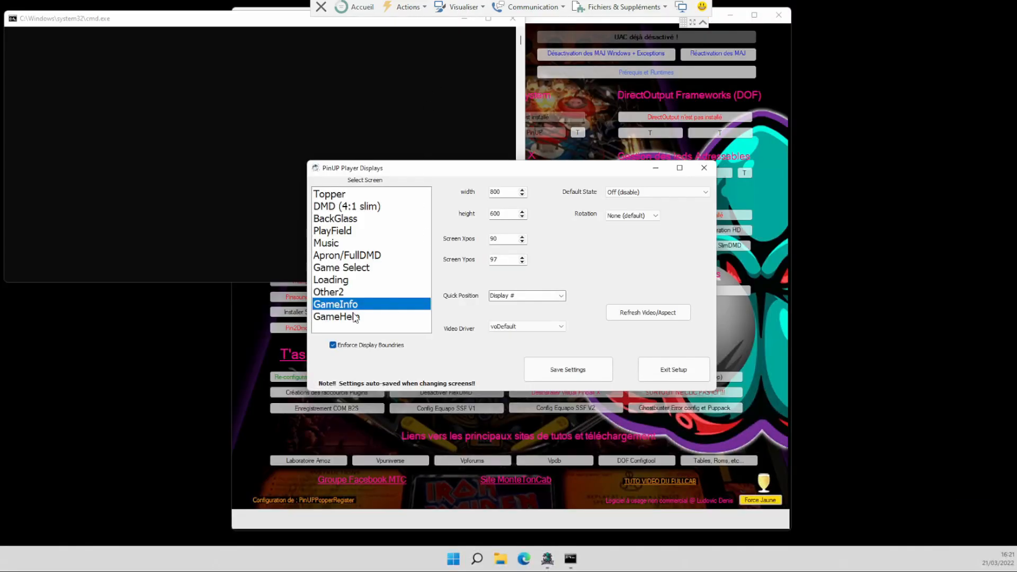
{"action": "left_click", "coordinate": [354, 316]}
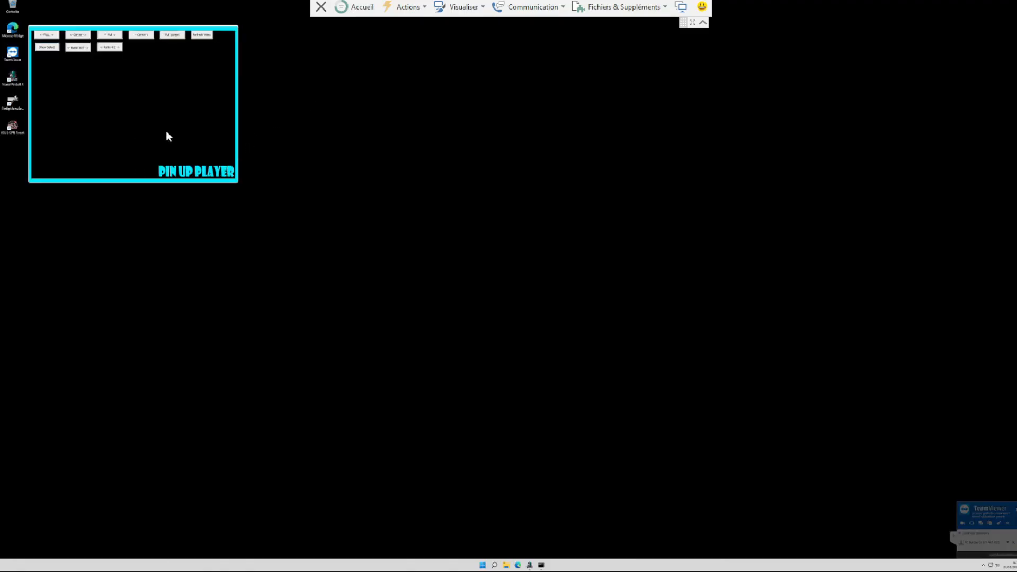
Try to move the GameHelp display window onto the second monitor and make it full screen
{"action": "left_click_drag", "start_coordinate": [167, 133], "coordinate": [980, 226]}
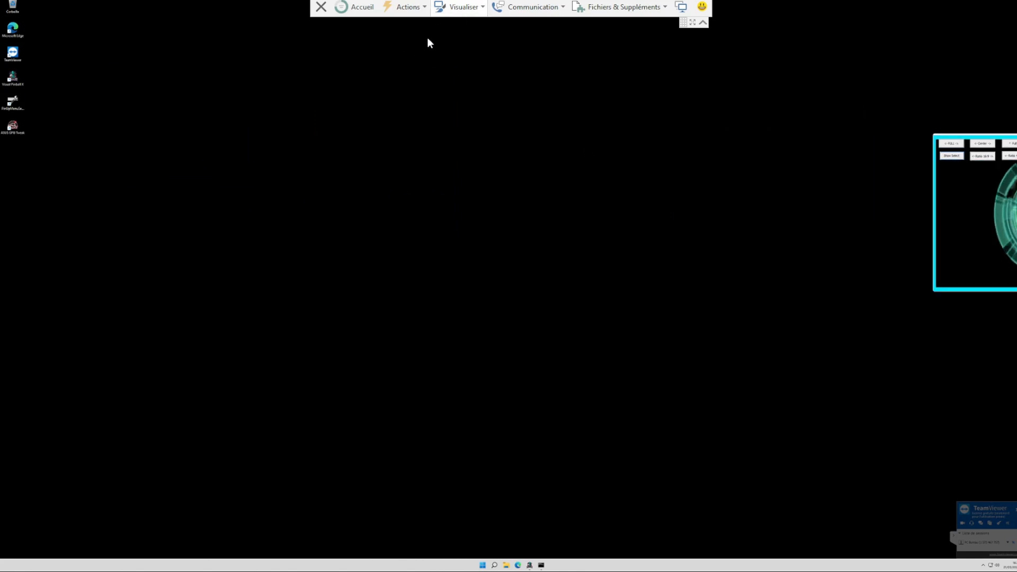
{"action": "left_click_drag", "start_coordinate": [141, 254], "coordinate": [530, 128]}
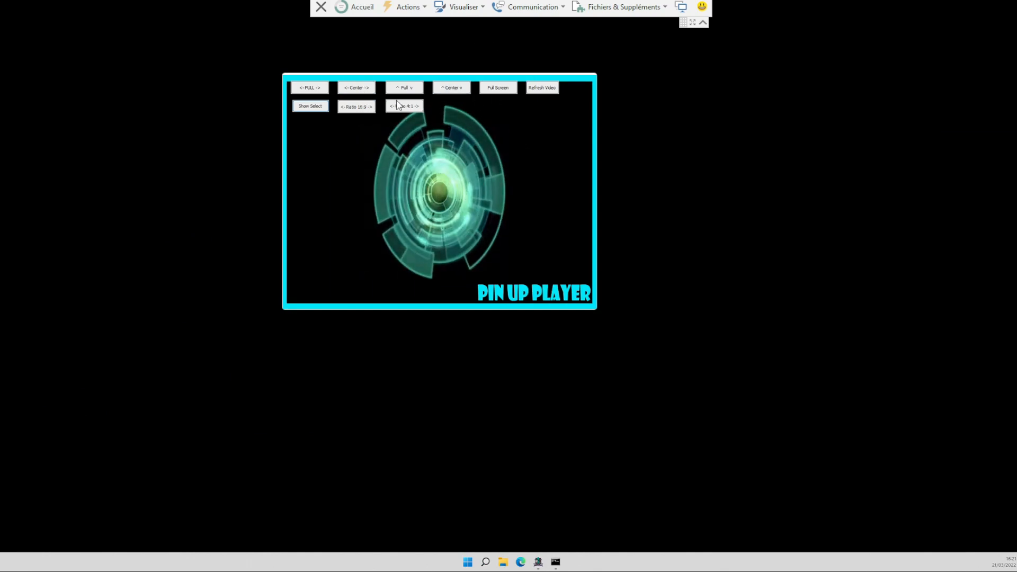
{"action": "left_click", "coordinate": [491, 89]}
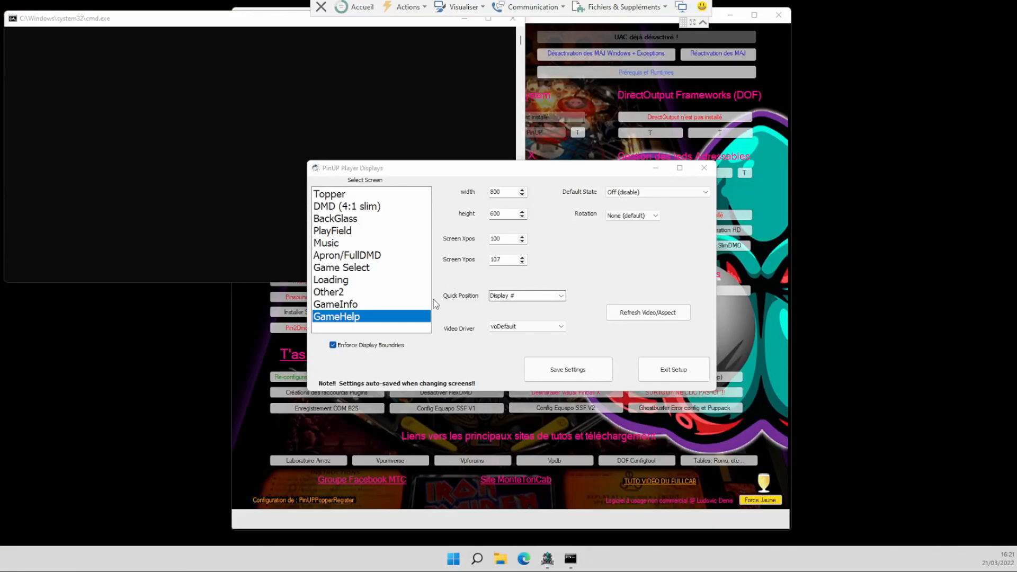
Save the display settings and exit the PinUP Player display setup
{"action": "left_click", "coordinate": [334, 279]}
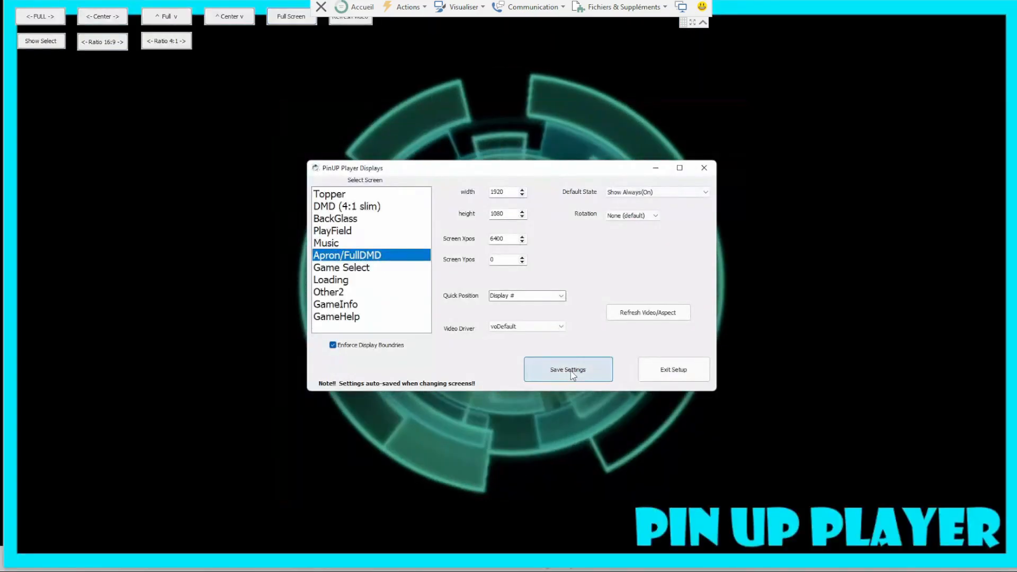
{"action": "left_click", "coordinate": [666, 366]}
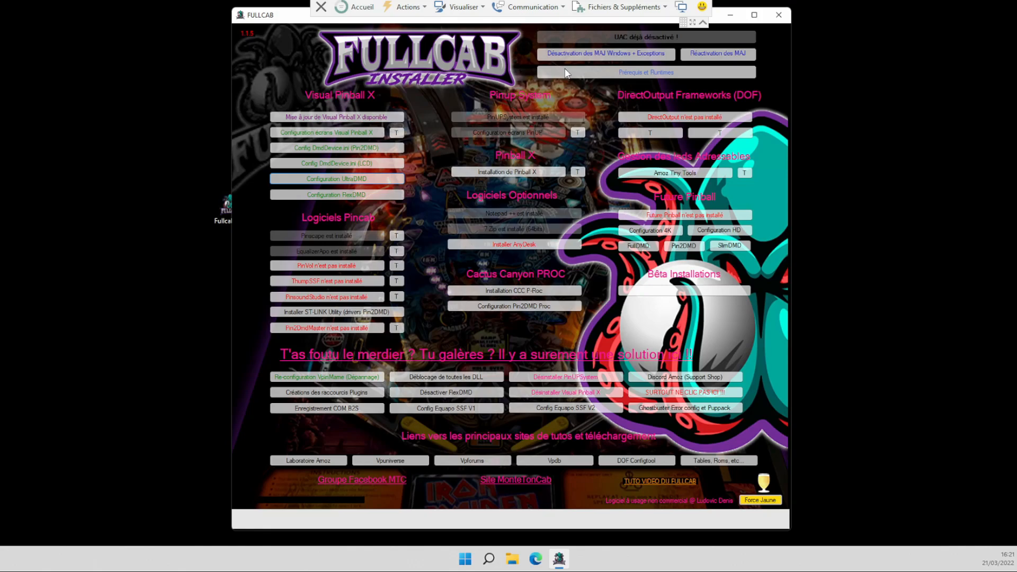
Check the Plugins folder inside the Visual Pinball tables folder for the PinUPPlayerB2SDriver shortcut, and minimize File Explorer
{"action": "left_click", "coordinate": [512, 560]}
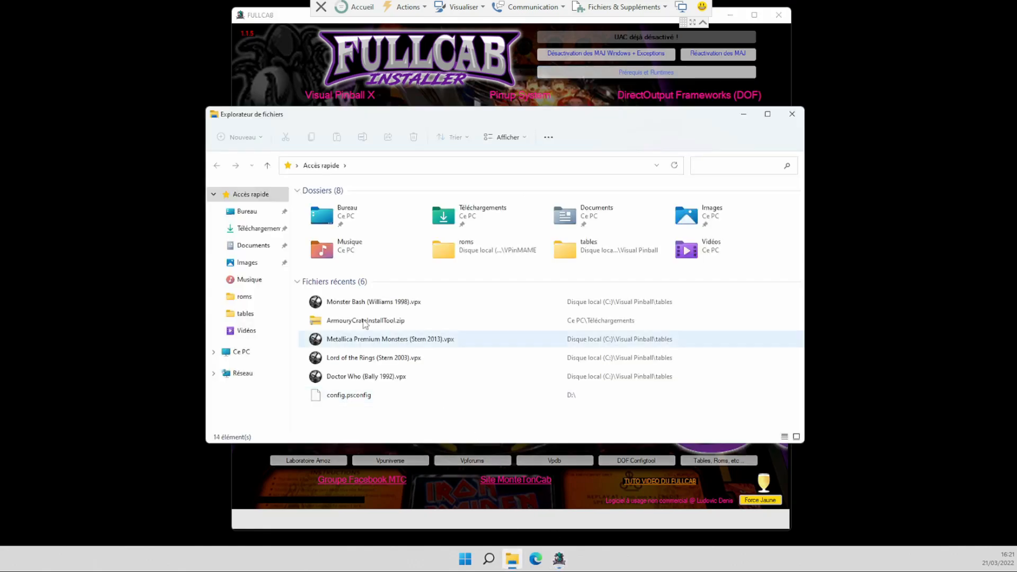
{"action": "left_click", "coordinate": [245, 313]}
{"action": "double_click", "coordinate": [339, 205]}
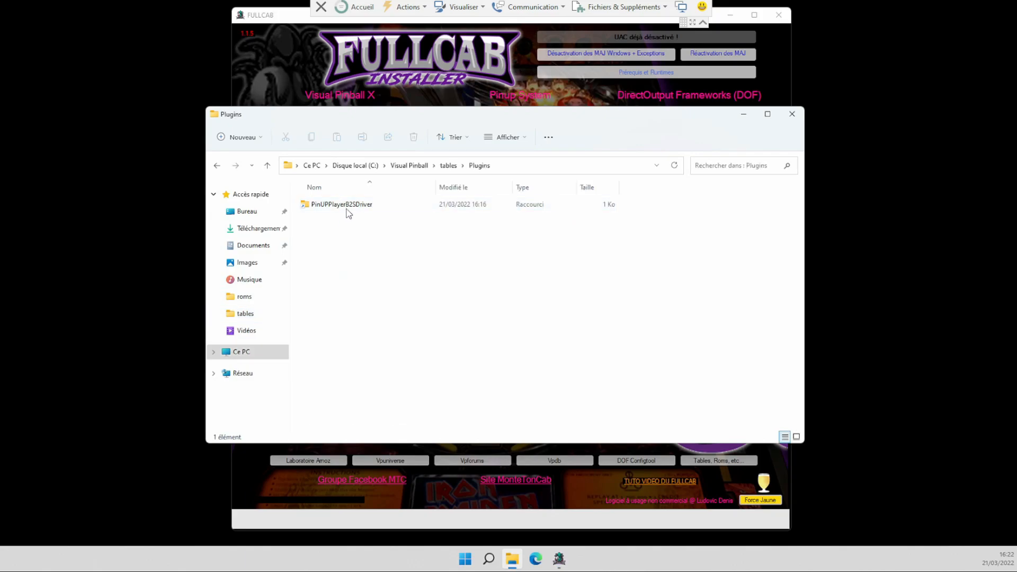
{"action": "left_click", "coordinate": [347, 208]}
{"action": "left_click", "coordinate": [347, 257]}
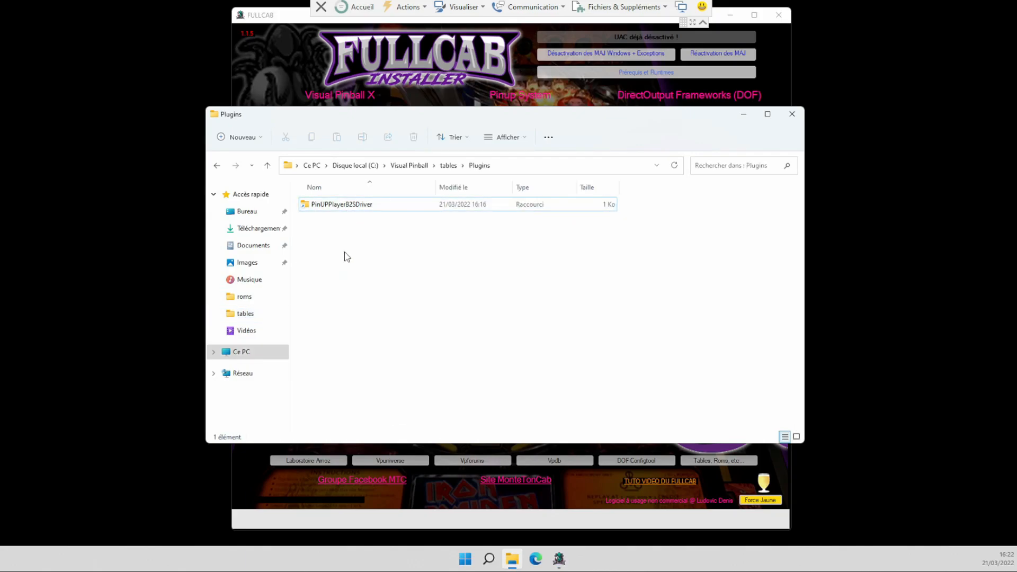
{"action": "left_click", "coordinate": [216, 165]}
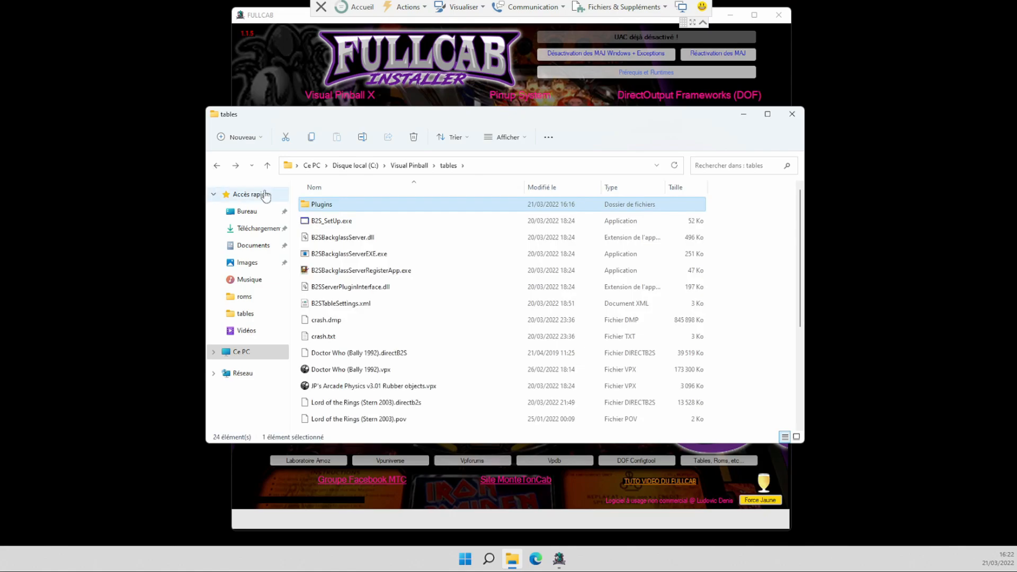
{"action": "left_click", "coordinate": [744, 114]}
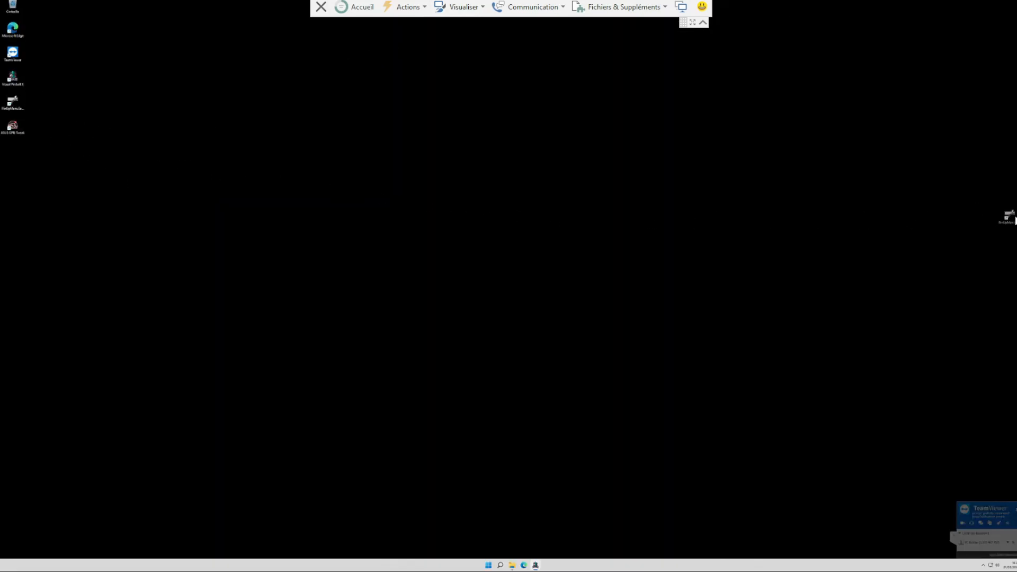
Move the PinUP Menu shortcut out of the icon column into the empty area of the main monitor's desktop
{"action": "left_click_drag", "start_coordinate": [1013, 223], "coordinate": [126, 196]}
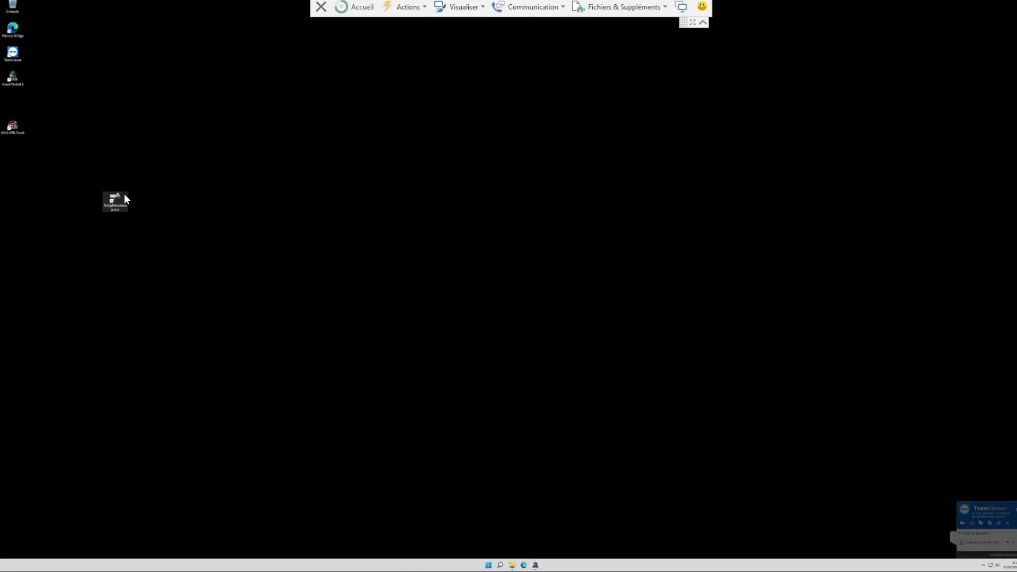
{"action": "left_click_drag", "start_coordinate": [14, 97], "coordinate": [323, 182]}
{"action": "left_click_drag", "start_coordinate": [225, 167], "coordinate": [221, 177]}
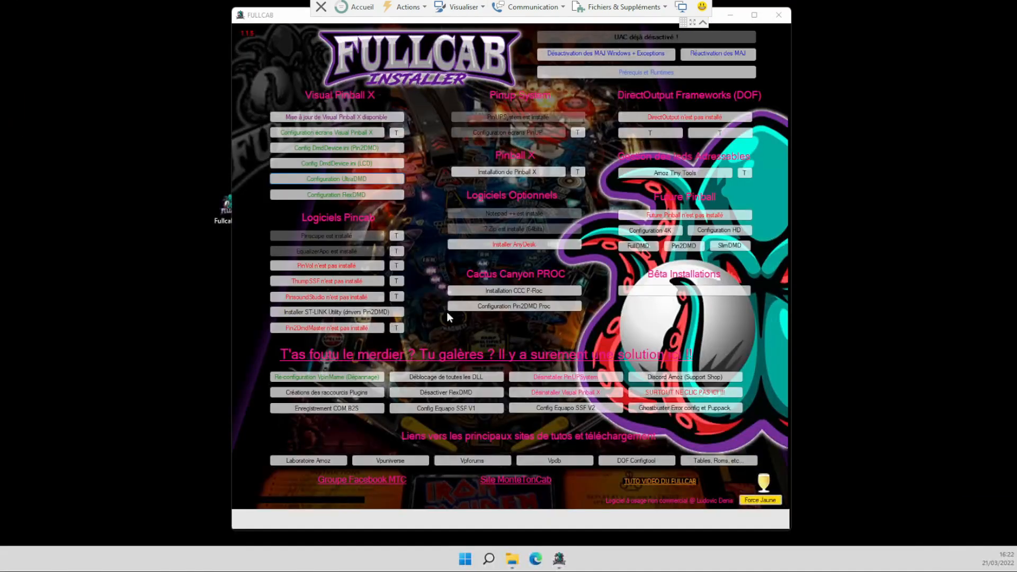
Minimize the Fullcab installer, switch to Microsoft Edge and search the web for vpuniverse
{"action": "left_click", "coordinate": [731, 15]}
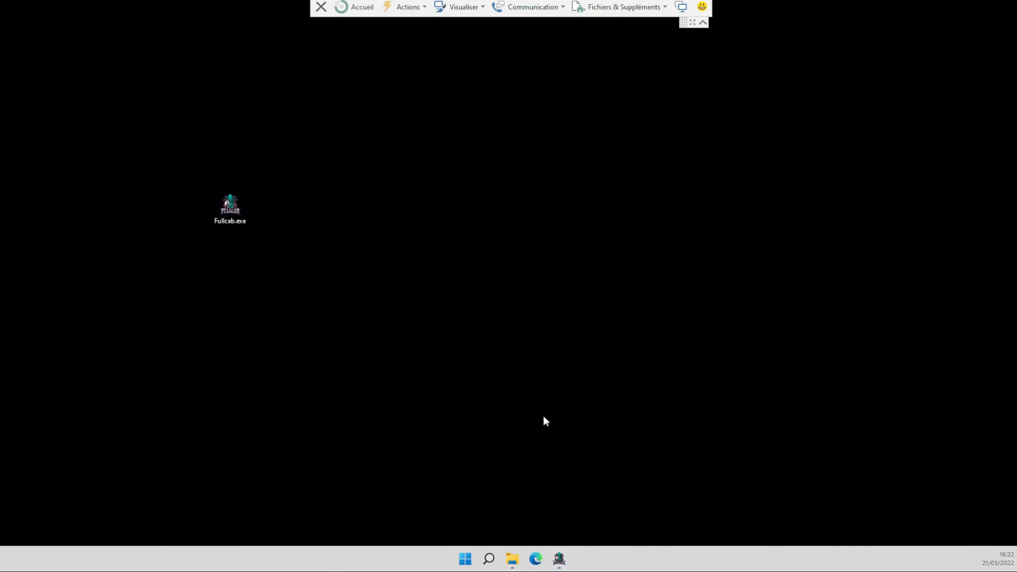
{"action": "left_click", "coordinate": [536, 558]}
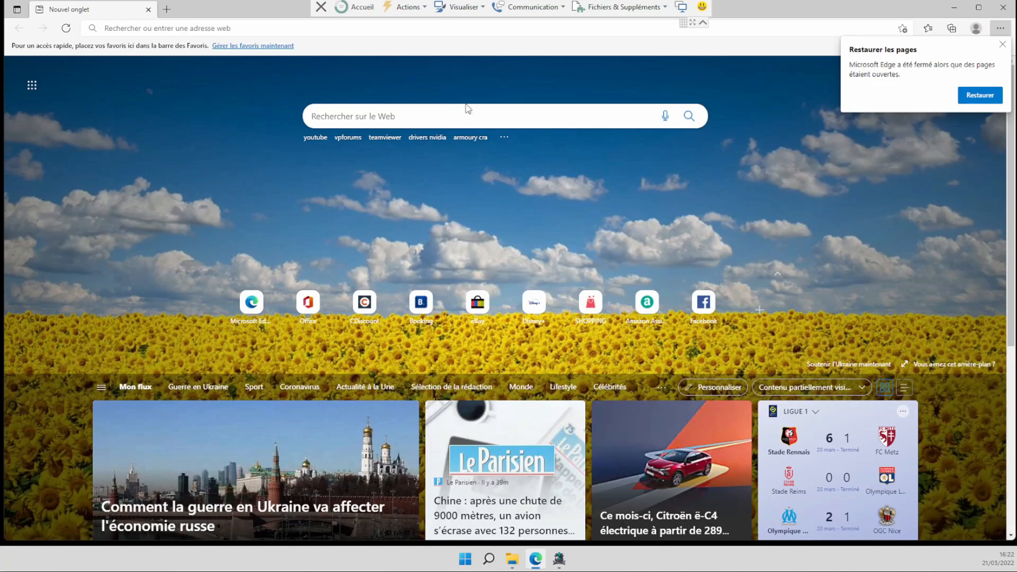
{"action": "left_click", "coordinate": [314, 29]}
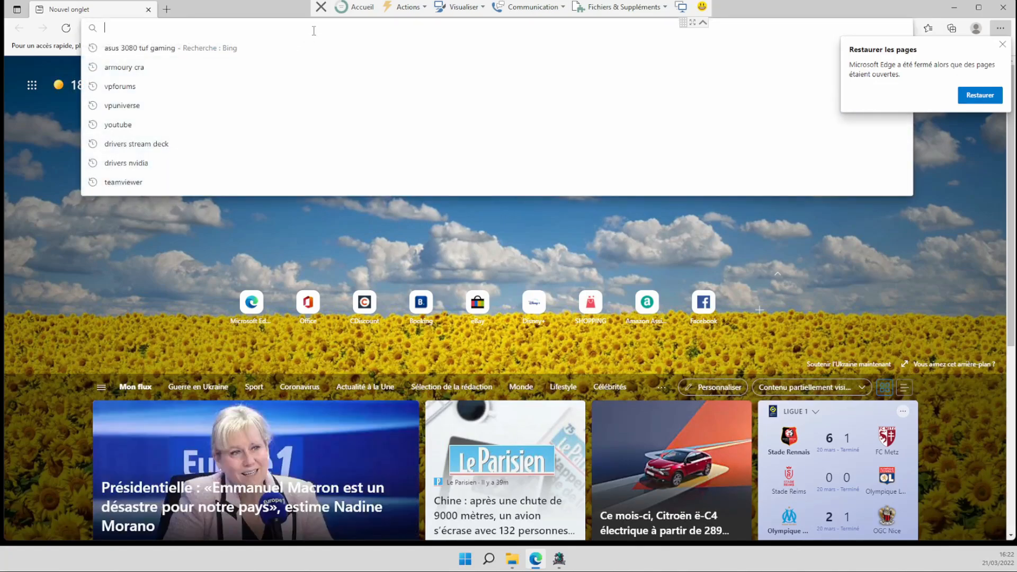
{"action": "type", "text": "vp"}
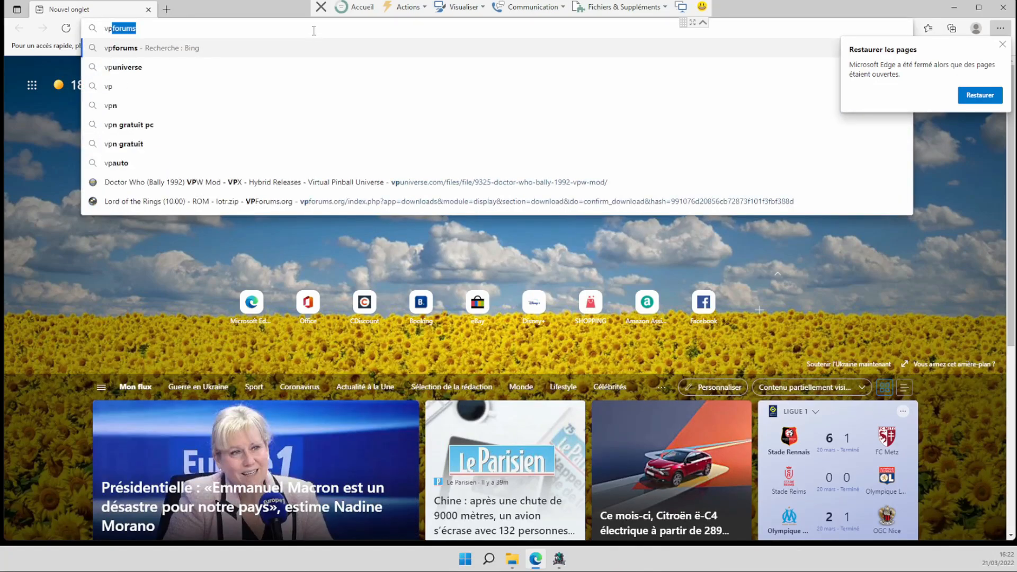
{"action": "type", "text": "uni"}
{"action": "key", "text": "Return"}
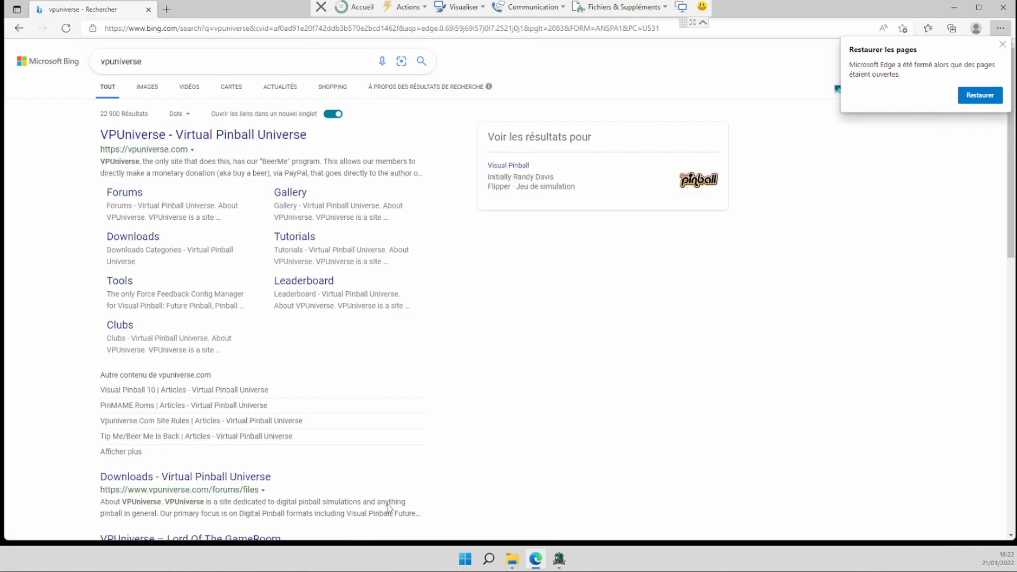
Switch to File Explorer and select Lord of the Rings (Stern 2003).vpx in the Visual Pinball tables folder
{"action": "left_click", "coordinate": [512, 559]}
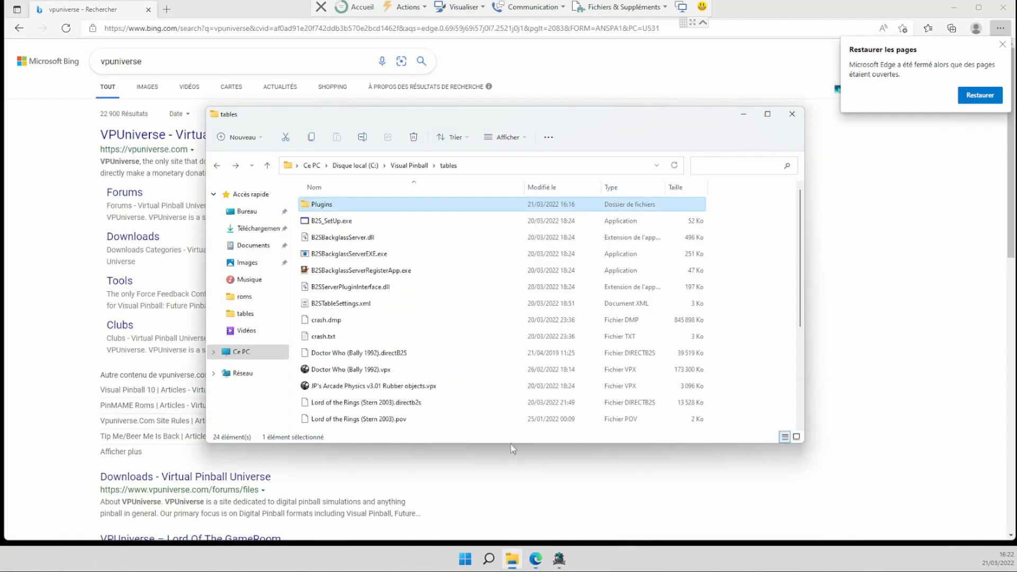
{"action": "left_click", "coordinate": [406, 166]}
{"action": "double_click", "coordinate": [349, 288]}
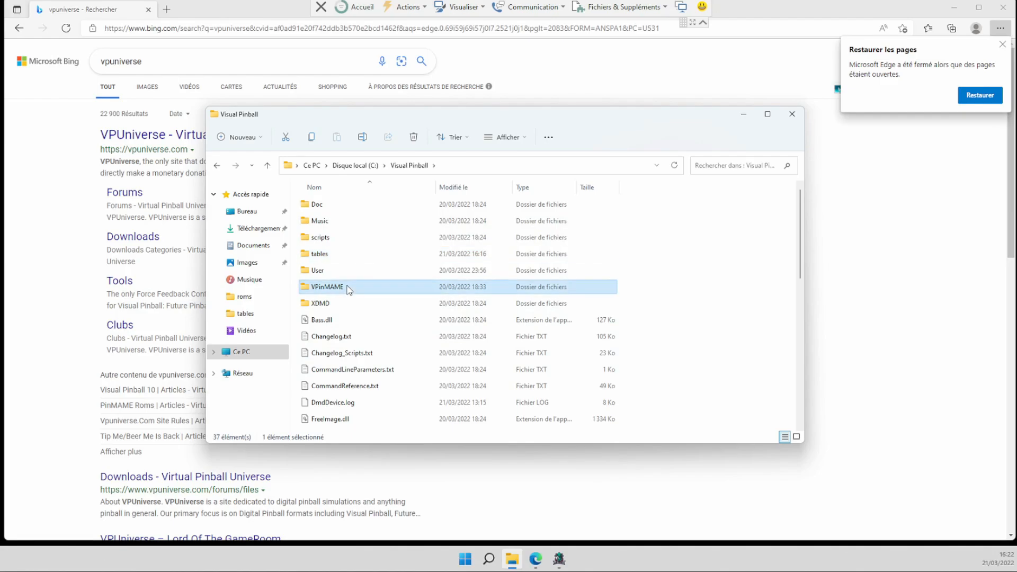
{"action": "key", "text": "BackSpace"}
{"action": "double_click", "coordinate": [326, 254]}
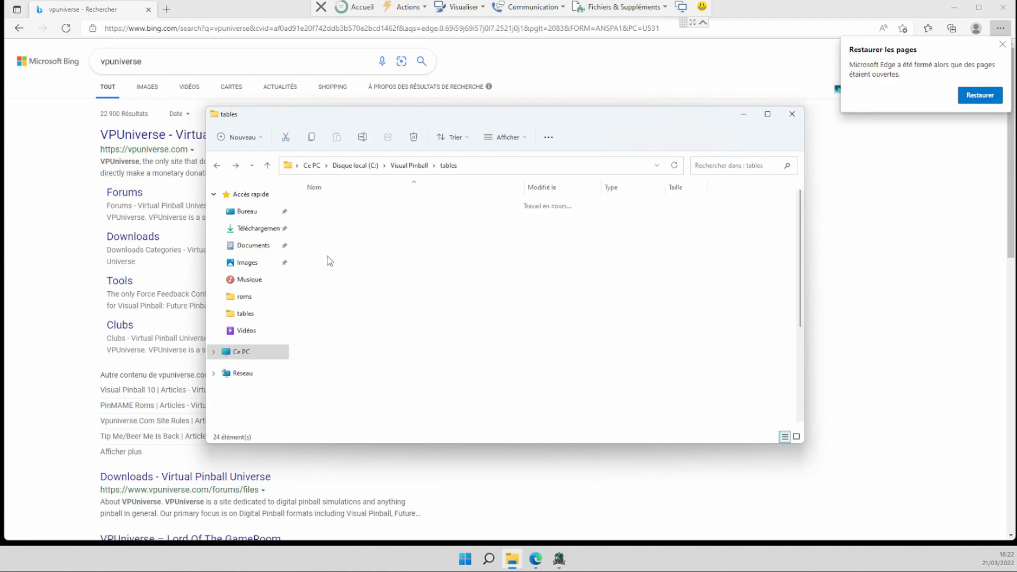
{"action": "scroll", "coordinate": [365, 363], "scroll_direction": "down", "scroll_amount": 2}
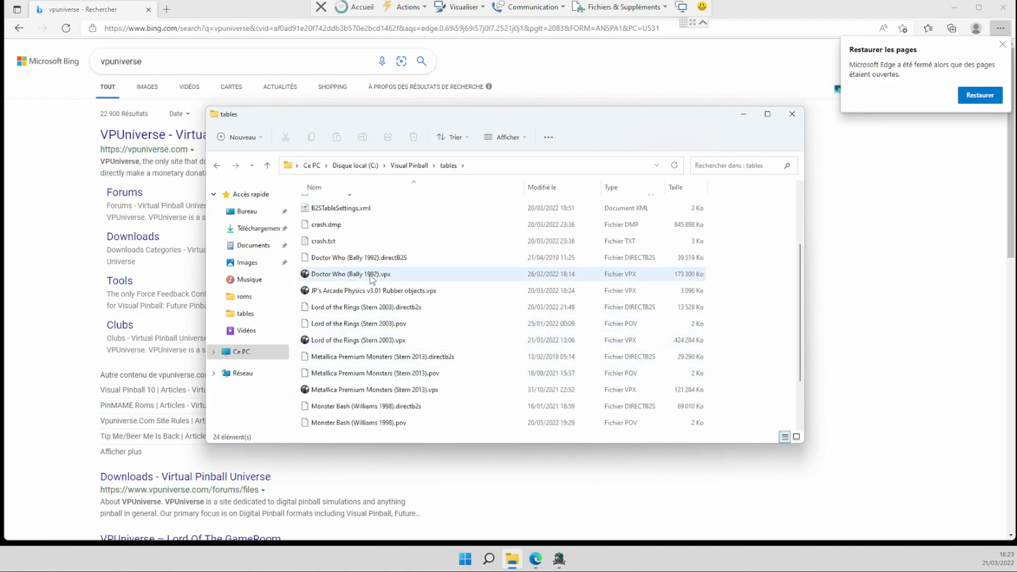
{"action": "left_click", "coordinate": [365, 343]}
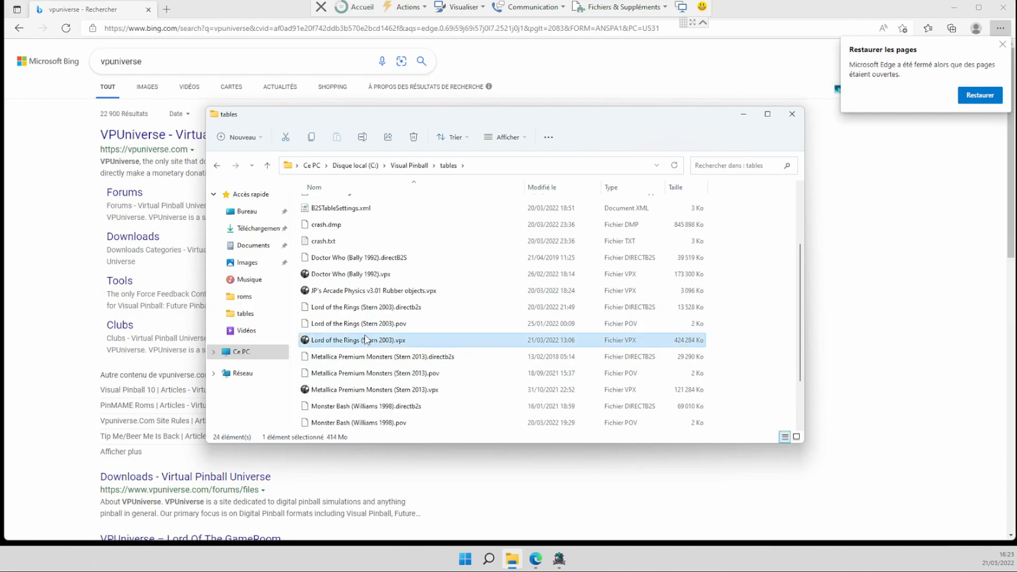
Check the tables in the Visual Pinball tables folder, selecting Monster Bash (Williams 1998).vpx and finally Lord of the Rings (Stern 2003).vpx
{"action": "scroll", "coordinate": [363, 347], "scroll_direction": "down", "scroll_amount": 2}
{"action": "left_click", "coordinate": [363, 376]}
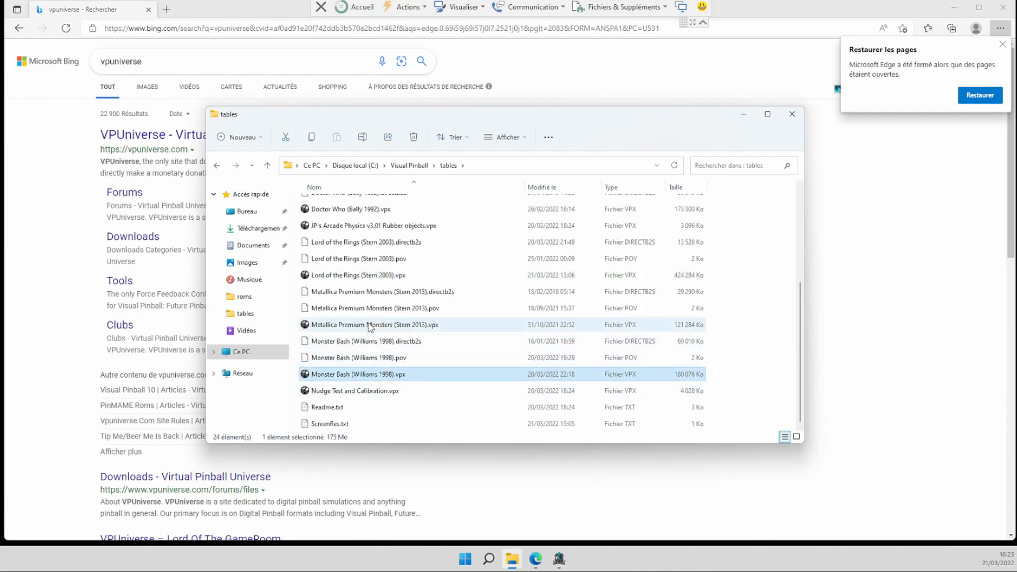
{"action": "left_click", "coordinate": [365, 275]}
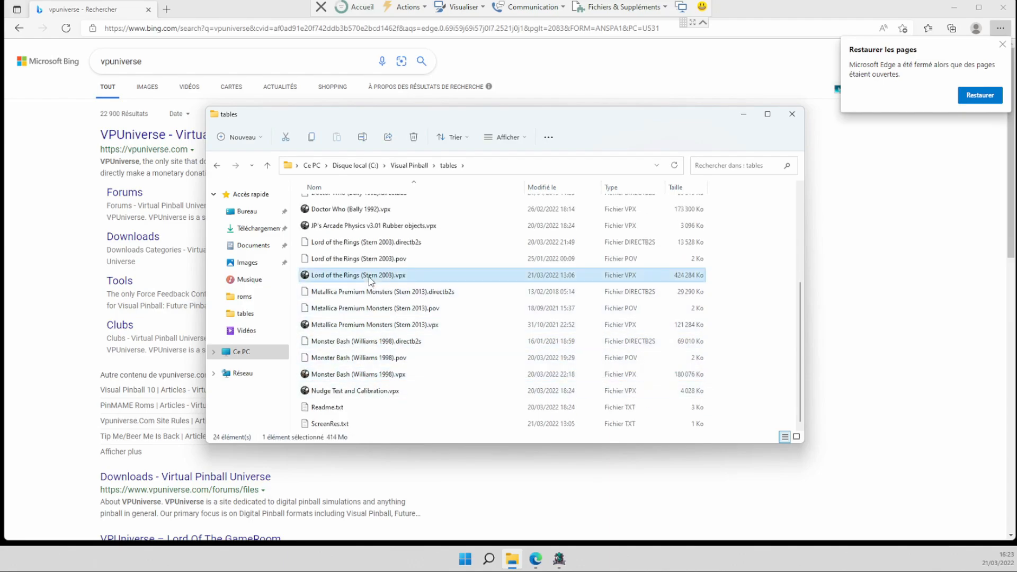
Minimize File Explorer, open the VPUniverse site from the search results and dismiss the page-restore prompt
{"action": "left_click", "coordinate": [743, 114]}
{"action": "left_click", "coordinate": [197, 131]}
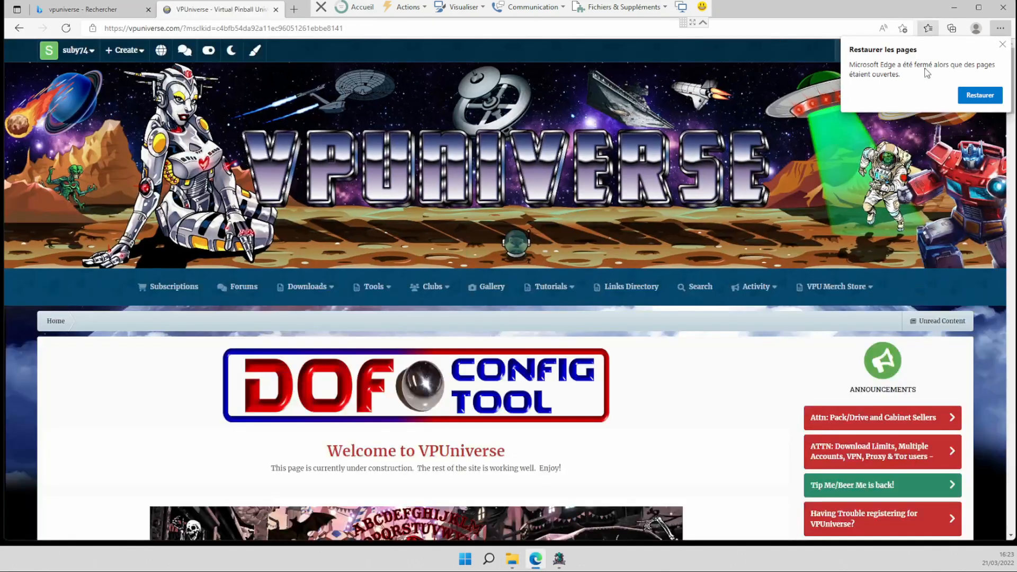
{"action": "left_click", "coordinate": [1003, 44]}
{"action": "scroll", "coordinate": [567, 225], "scroll_direction": "down", "scroll_amount": 3}
{"action": "scroll", "coordinate": [566, 232], "scroll_direction": "up", "scroll_amount": 3}
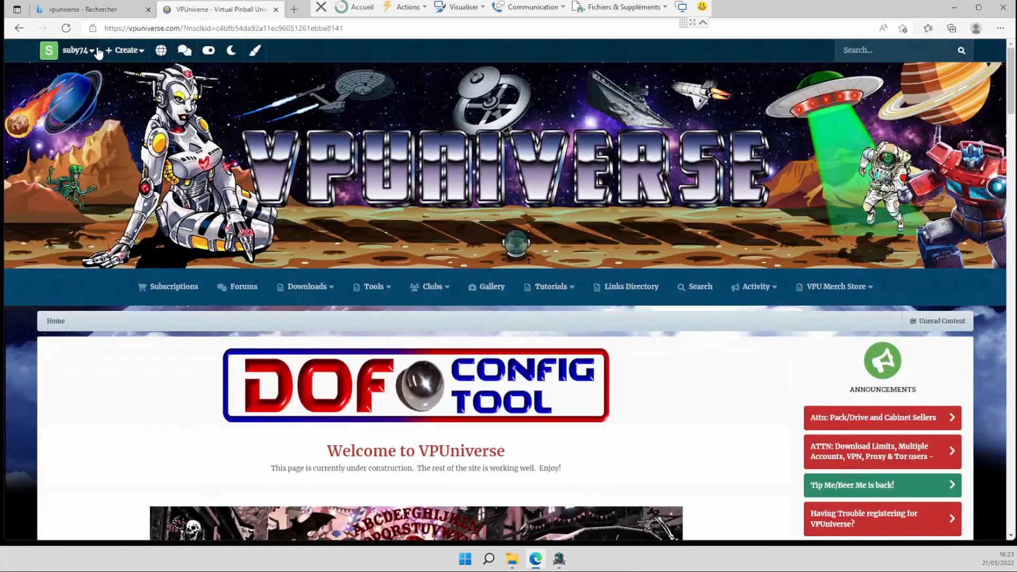
Open the site's download categories and go to the PuP Packs category of Pinup Popper Files
{"action": "left_click", "coordinate": [331, 289]}
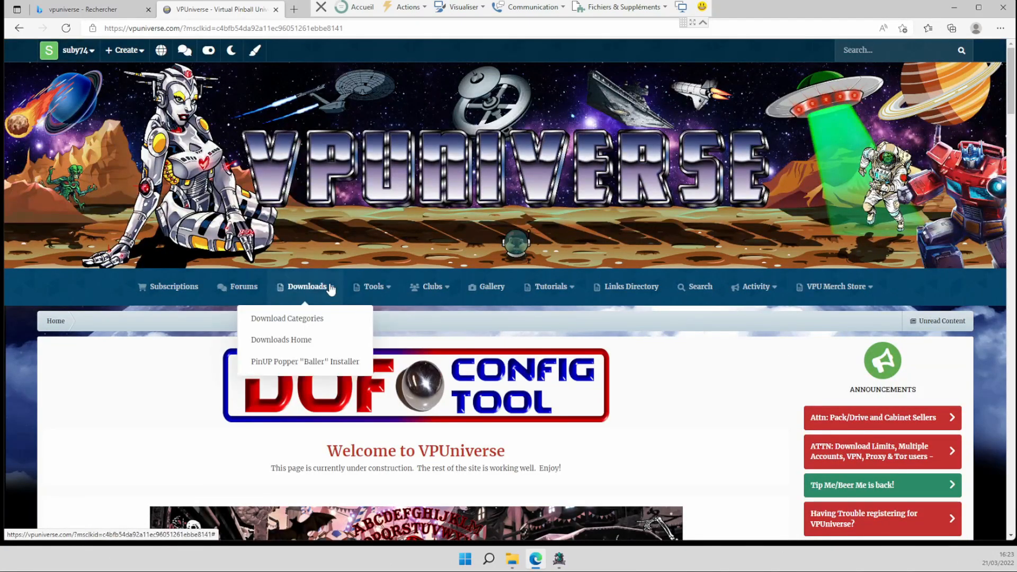
{"action": "left_click", "coordinate": [300, 320]}
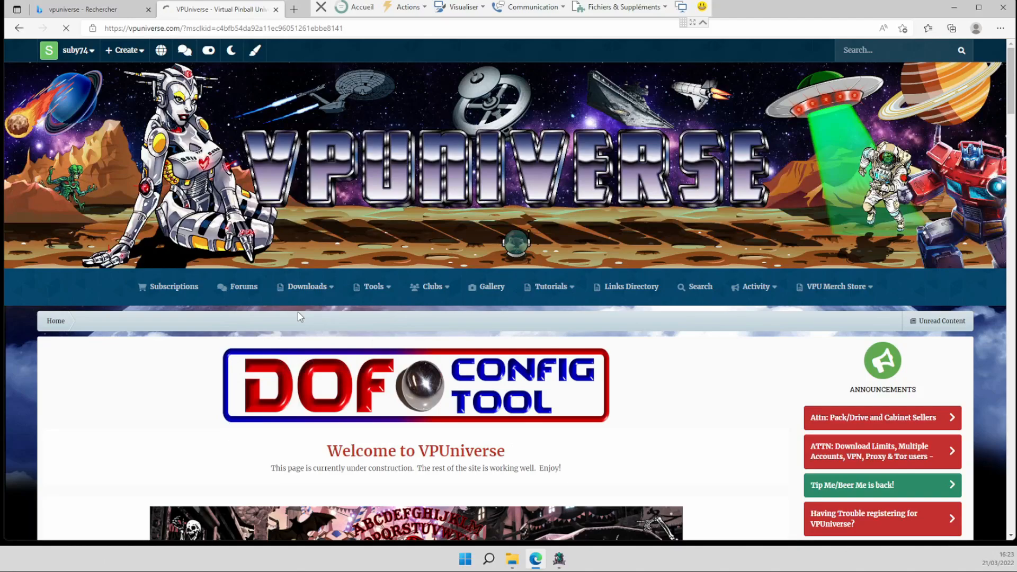
{"action": "scroll", "coordinate": [323, 385], "scroll_direction": "down", "scroll_amount": 14}
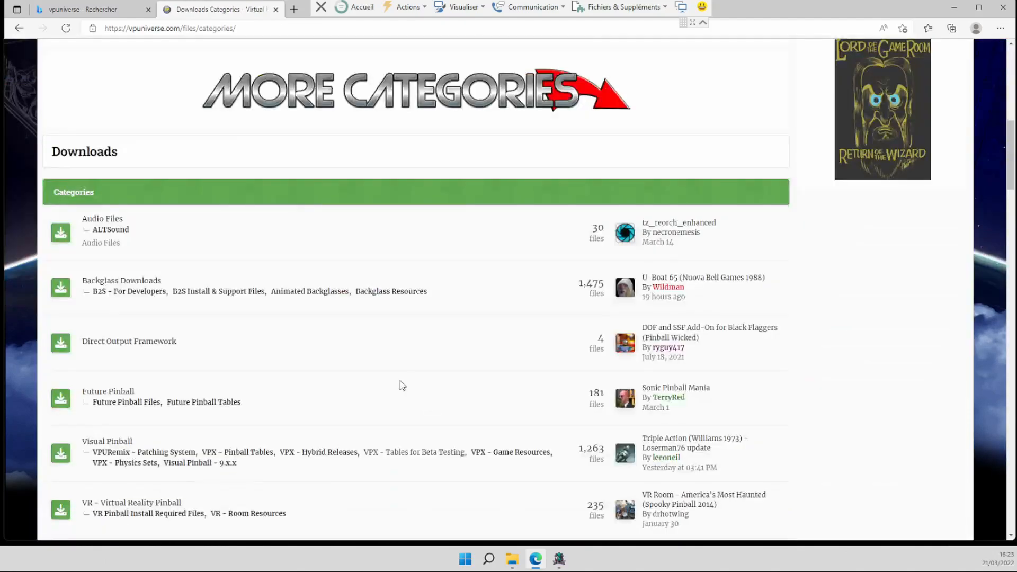
{"action": "scroll", "coordinate": [117, 376], "scroll_direction": "down", "scroll_amount": 3}
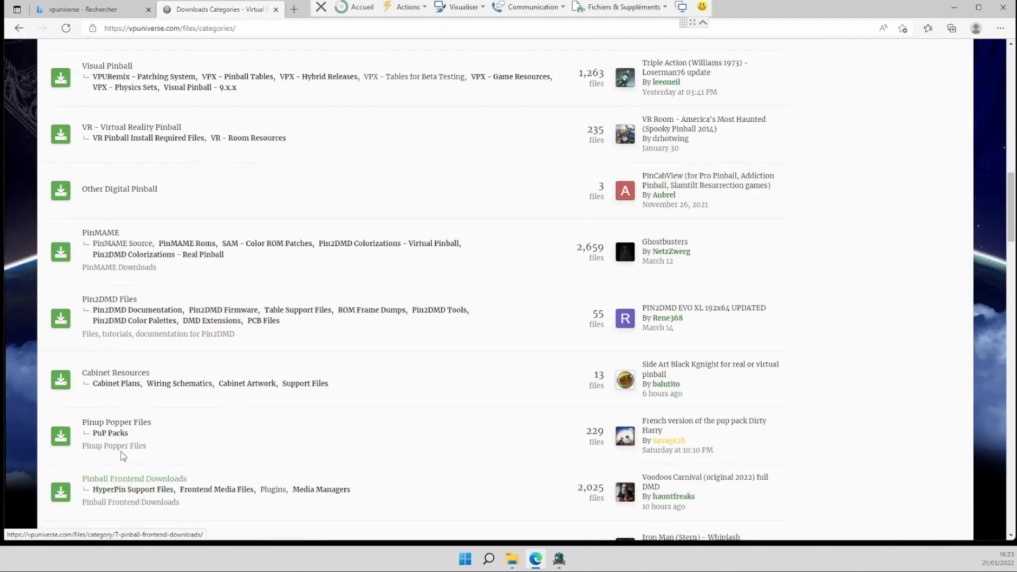
{"action": "left_click", "coordinate": [117, 434]}
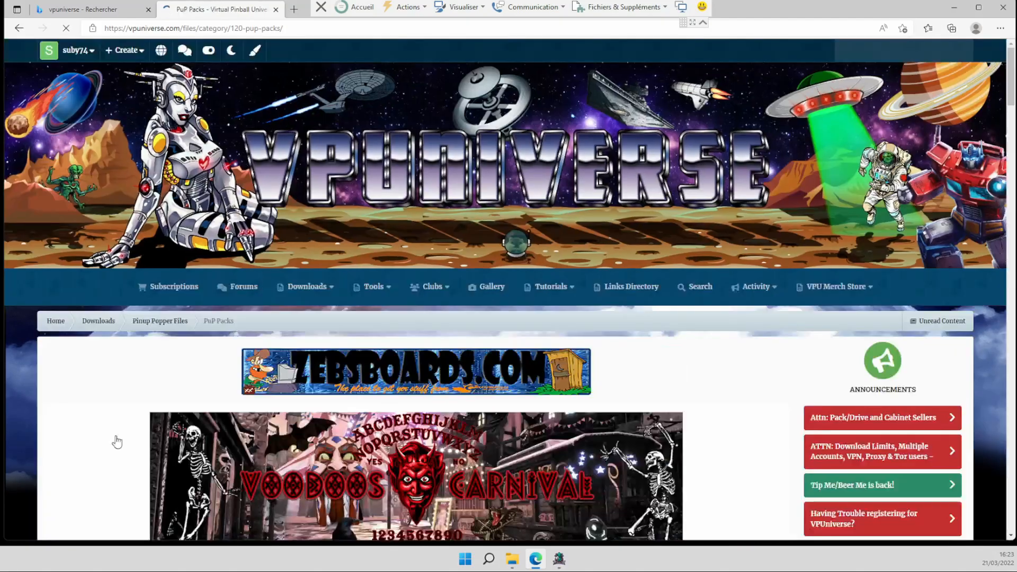
Look through the first page of PuP Packs down to the end for packs matching the installed tables
{"action": "scroll", "coordinate": [415, 361], "scroll_direction": "down", "scroll_amount": 10}
{"action": "scroll", "coordinate": [415, 361], "scroll_direction": "down", "scroll_amount": 6}
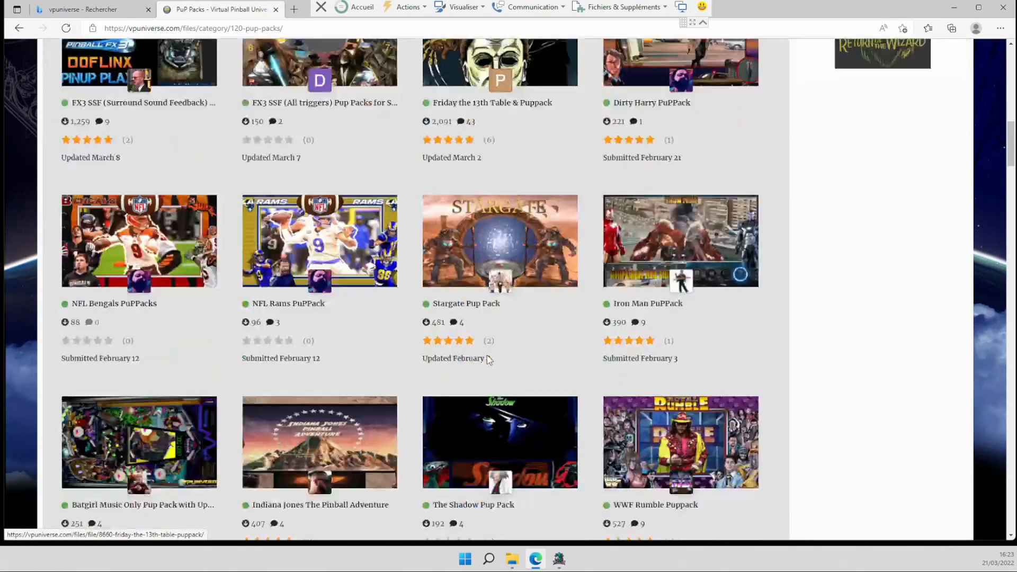
{"action": "scroll", "coordinate": [485, 334], "scroll_direction": "down", "scroll_amount": 3}
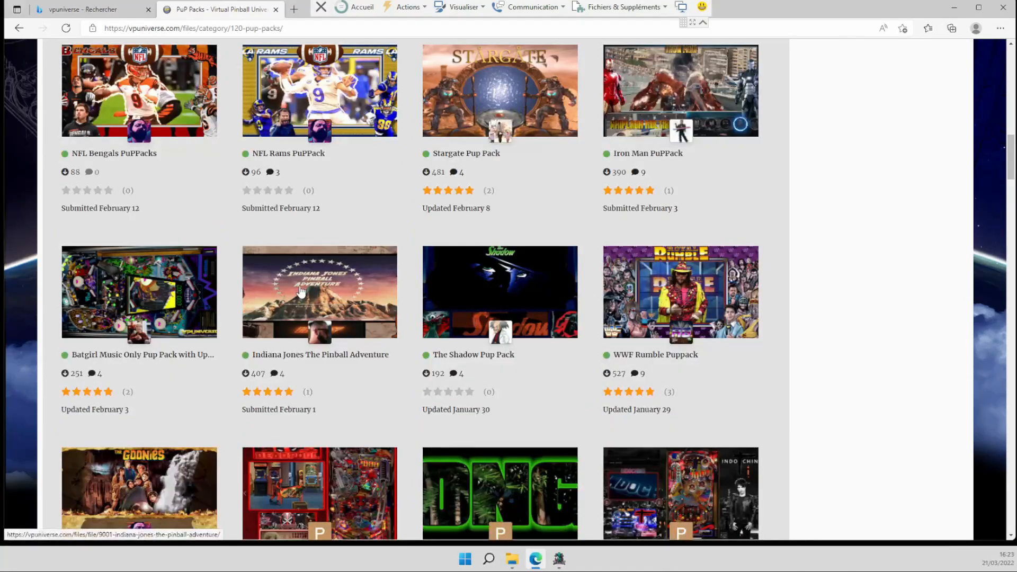
{"action": "scroll", "coordinate": [400, 352], "scroll_direction": "down", "scroll_amount": 3}
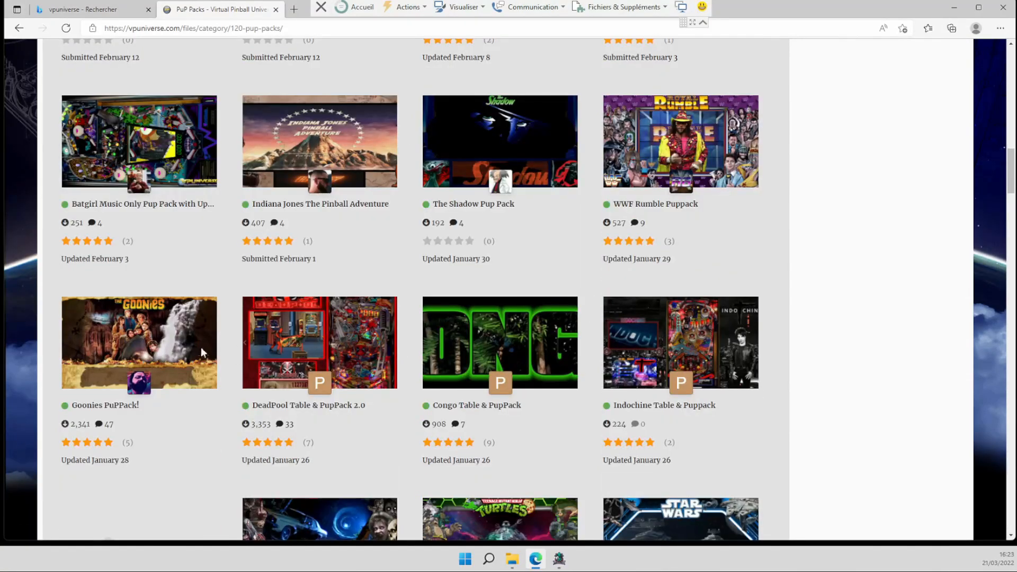
{"action": "scroll", "coordinate": [655, 378], "scroll_direction": "down", "scroll_amount": 3}
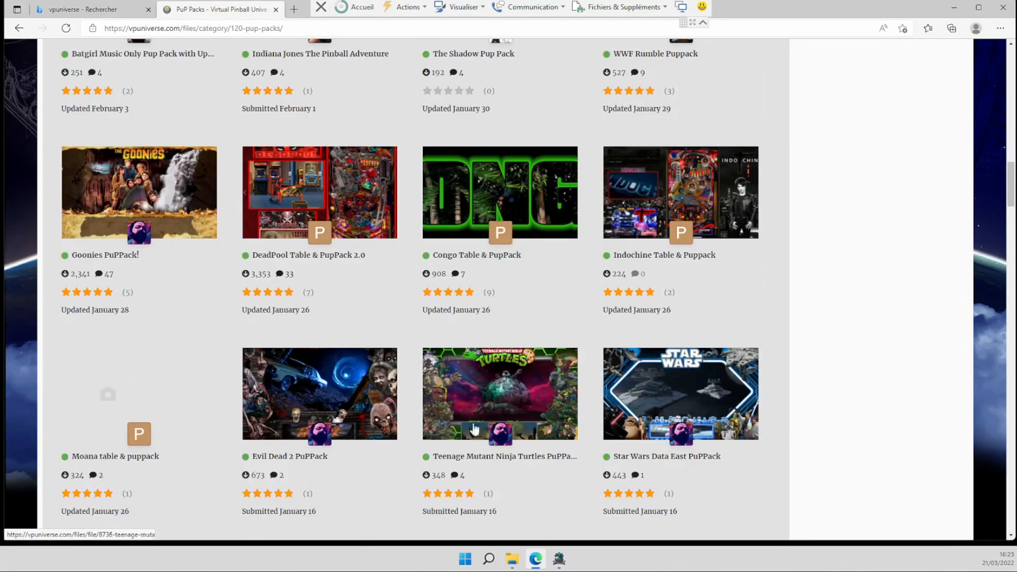
{"action": "scroll", "coordinate": [339, 426], "scroll_direction": "down", "scroll_amount": 3}
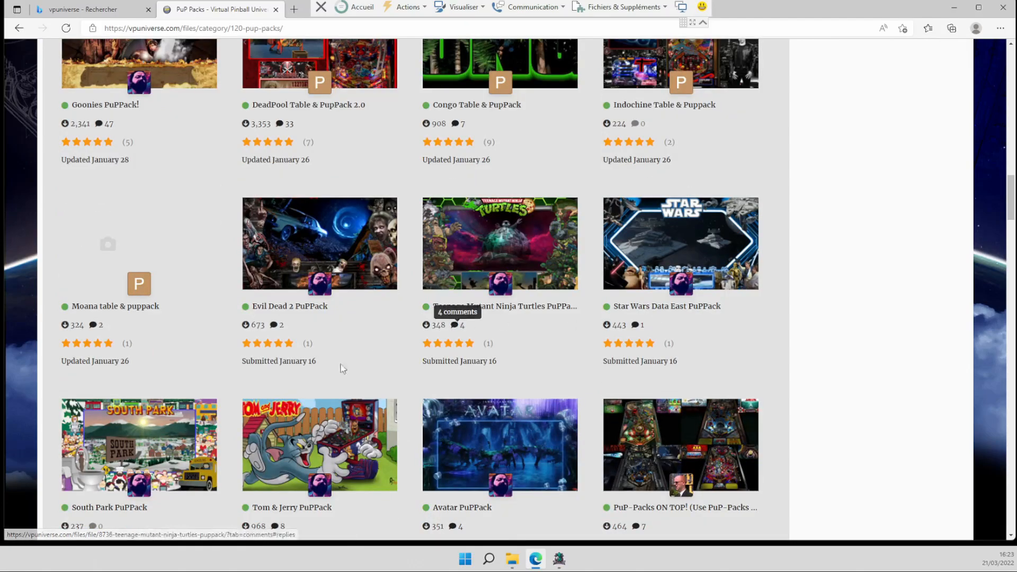
{"action": "scroll", "coordinate": [267, 429], "scroll_direction": "down", "scroll_amount": 9}
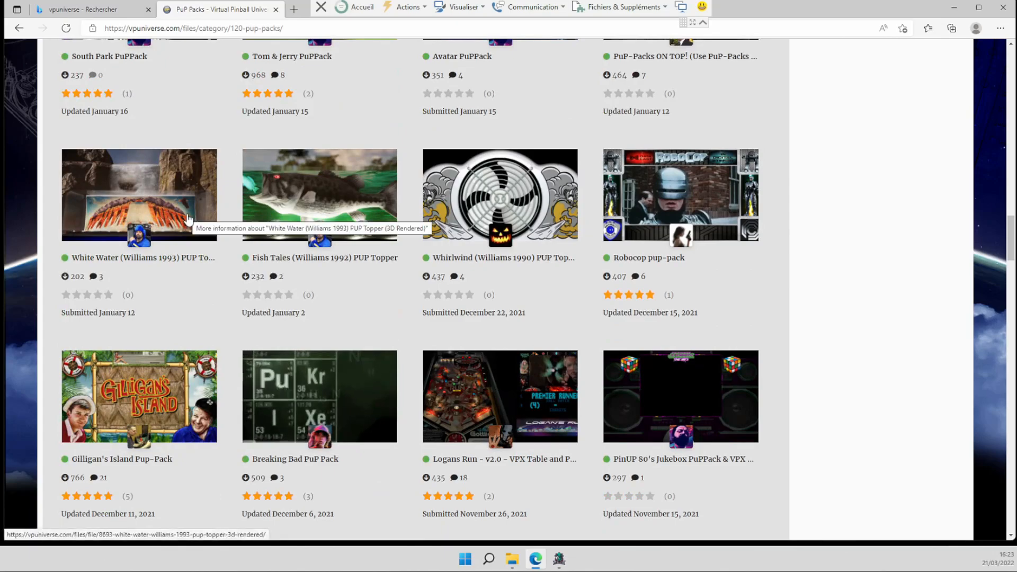
{"action": "scroll", "coordinate": [610, 393], "scroll_direction": "down", "scroll_amount": 4}
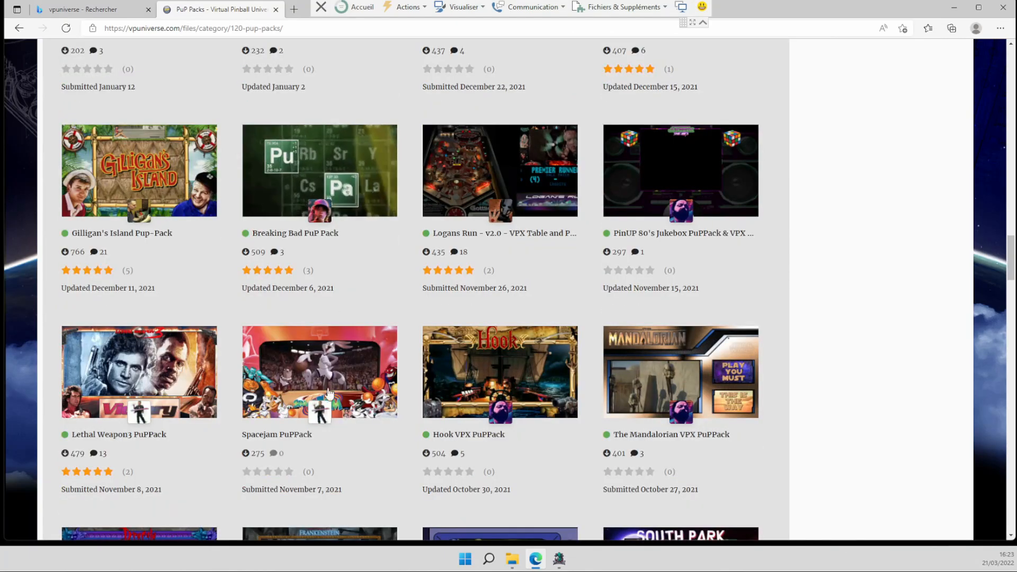
{"action": "scroll", "coordinate": [222, 403], "scroll_direction": "down", "scroll_amount": 3}
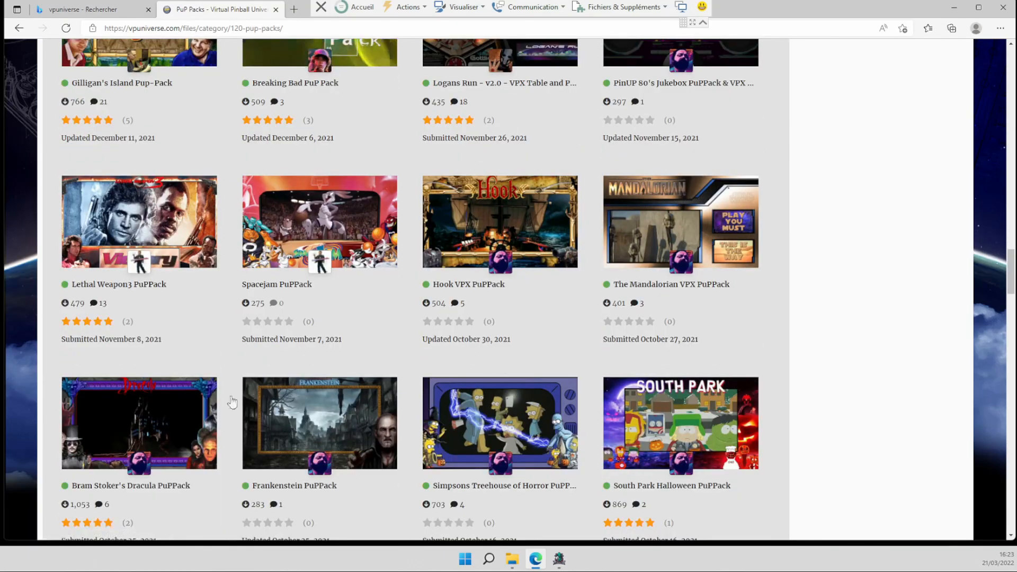
{"action": "scroll", "coordinate": [267, 430], "scroll_direction": "down", "scroll_amount": 4}
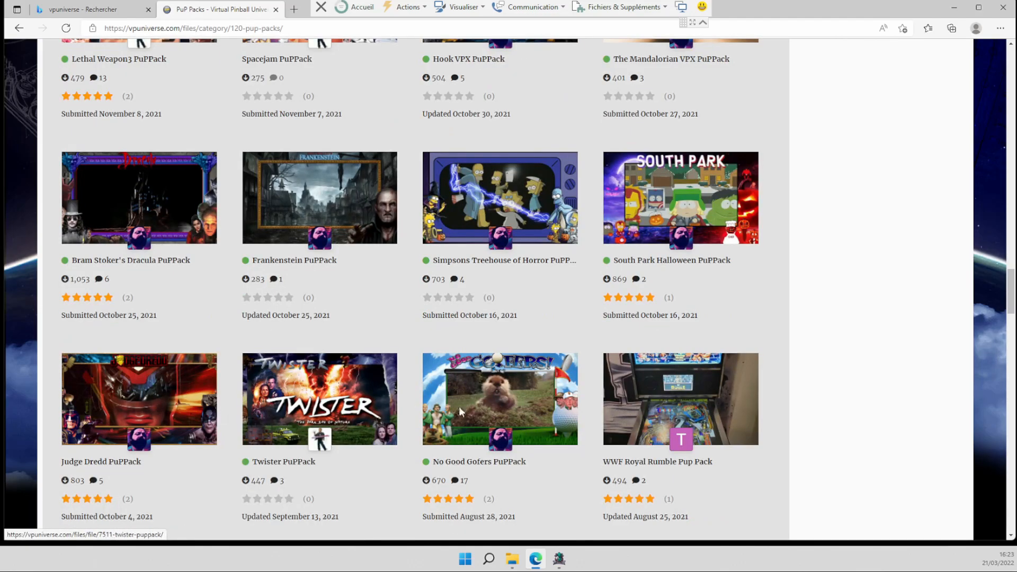
{"action": "scroll", "coordinate": [509, 408], "scroll_direction": "down", "scroll_amount": 3}
{"action": "scroll", "coordinate": [238, 436], "scroll_direction": "down", "scroll_amount": 4}
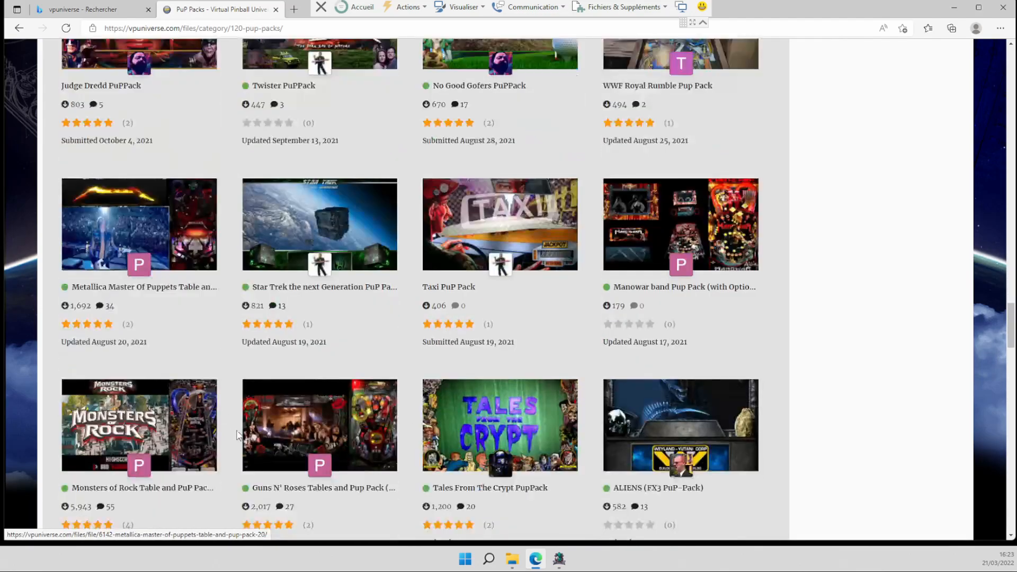
{"action": "scroll", "coordinate": [313, 431], "scroll_direction": "down", "scroll_amount": 3}
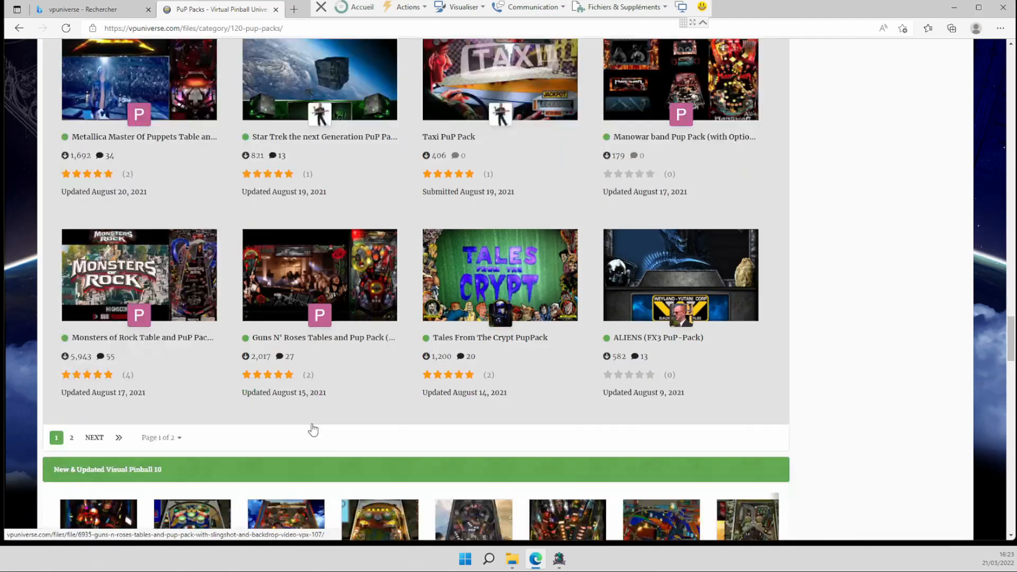
Open the second page of PuP Packs, check the Lord of the Rings entry and examine the remaining packs down to the end
{"action": "left_click", "coordinate": [93, 437]}
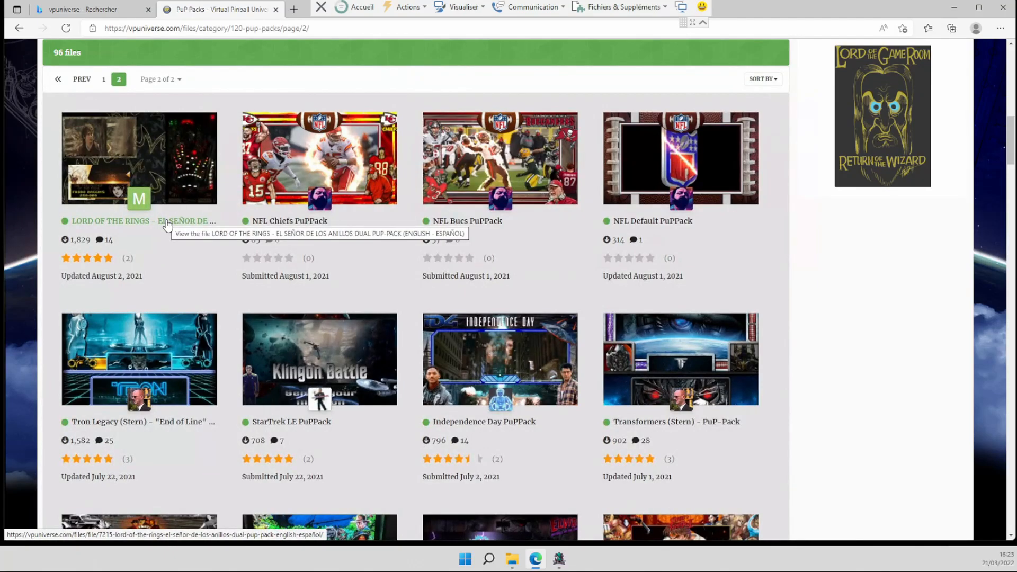
{"action": "scroll", "coordinate": [301, 280], "scroll_direction": "down", "scroll_amount": 4}
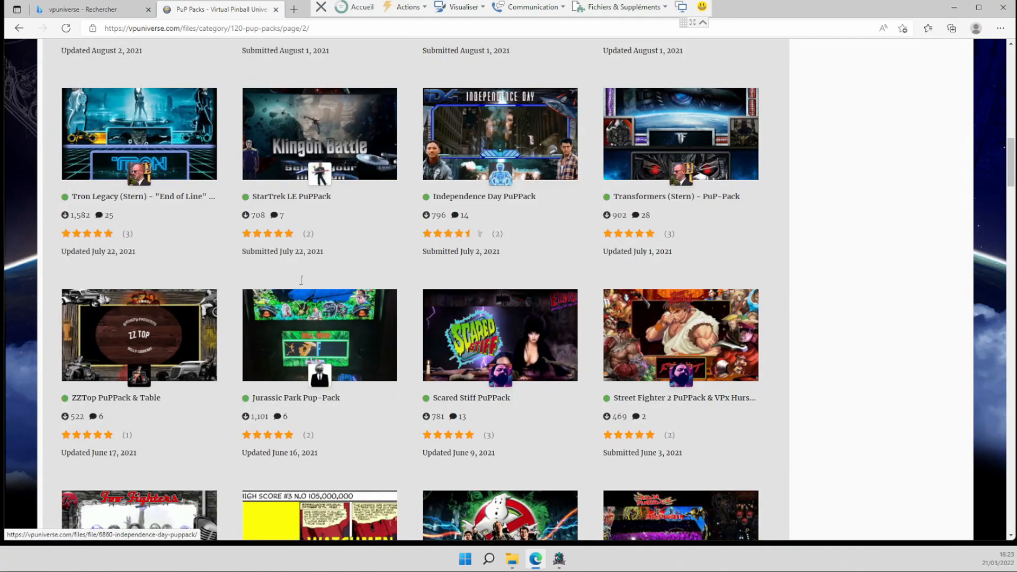
{"action": "scroll", "coordinate": [371, 318], "scroll_direction": "down", "scroll_amount": 3}
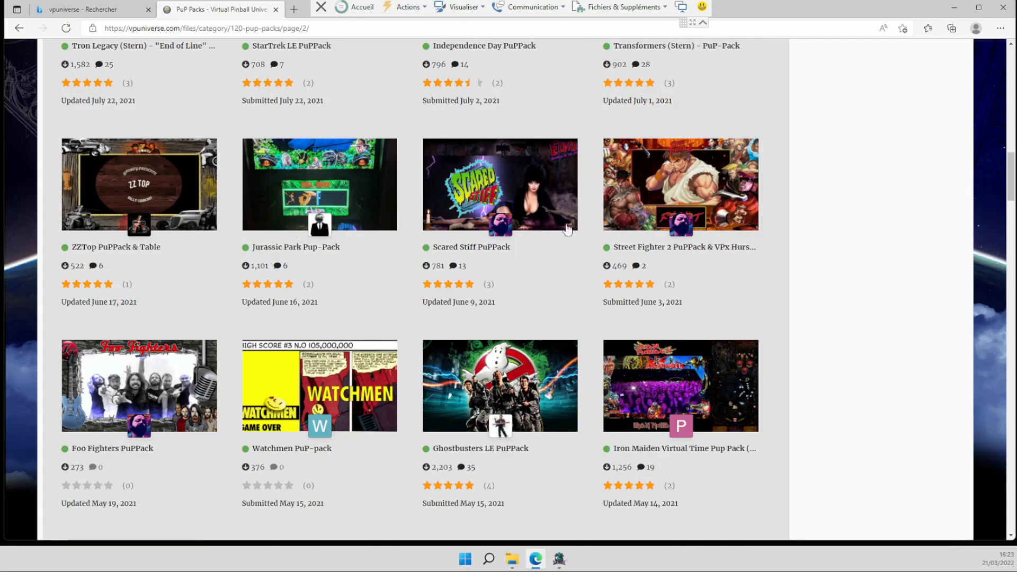
{"action": "scroll", "coordinate": [615, 353], "scroll_direction": "down", "scroll_amount": 2}
{"action": "scroll", "coordinate": [382, 353], "scroll_direction": "down", "scroll_amount": 3}
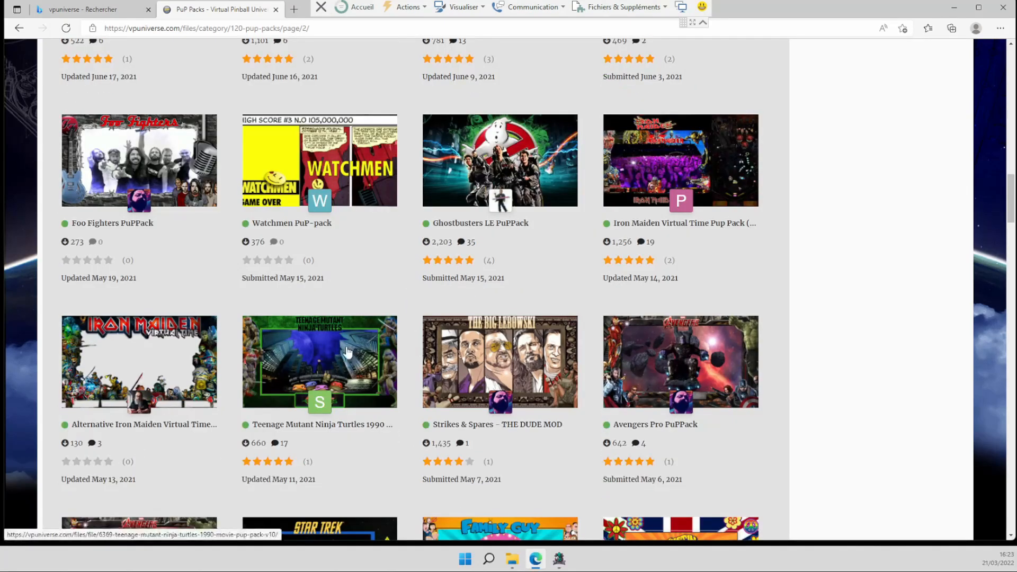
{"action": "scroll", "coordinate": [348, 353], "scroll_direction": "down", "scroll_amount": 5}
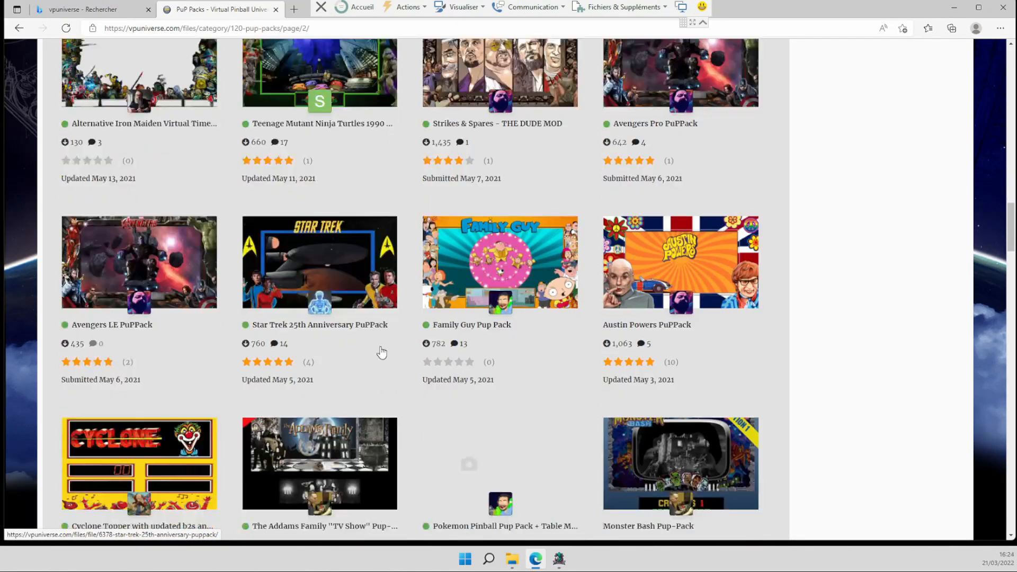
{"action": "scroll", "coordinate": [382, 353], "scroll_direction": "down", "scroll_amount": 8}
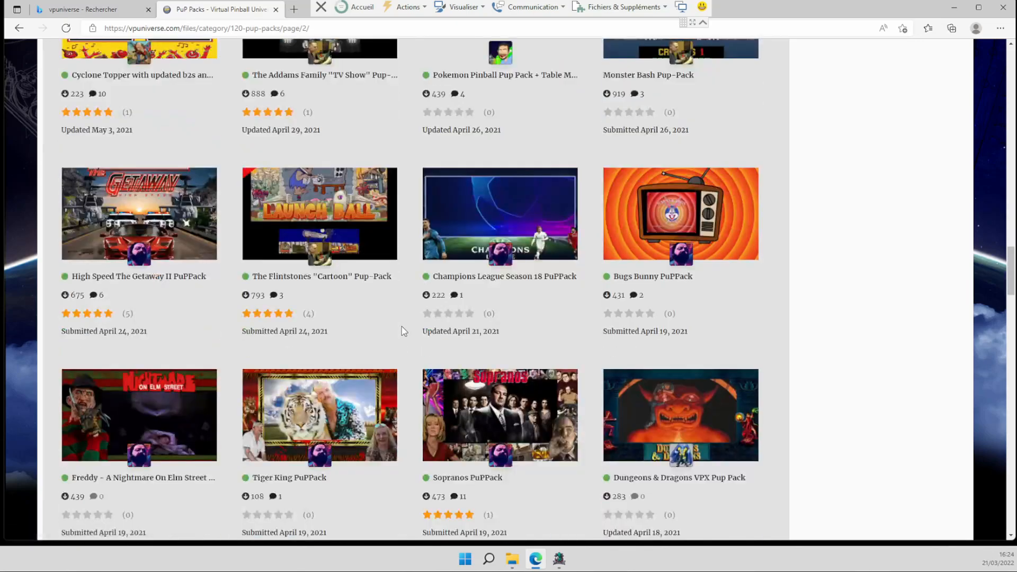
{"action": "scroll", "coordinate": [402, 327], "scroll_direction": "down", "scroll_amount": 5}
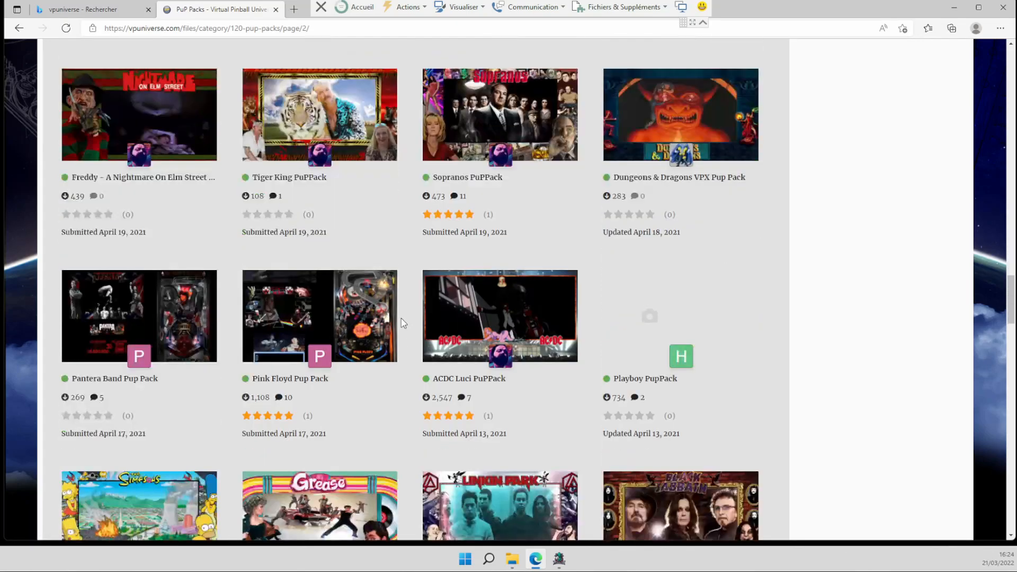
{"action": "scroll", "coordinate": [401, 320], "scroll_direction": "down", "scroll_amount": 3}
{"action": "scroll", "coordinate": [402, 320], "scroll_direction": "down", "scroll_amount": 3}
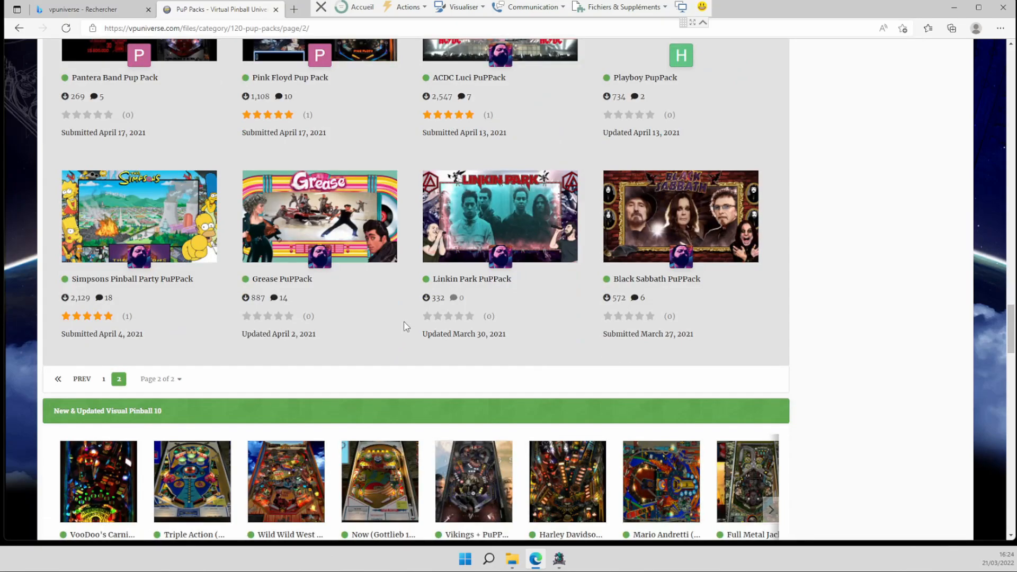
Look back through the second page of PuP Packs from the last entries up to the first row for a table match
{"action": "scroll", "coordinate": [449, 350], "scroll_direction": "up", "scroll_amount": 4}
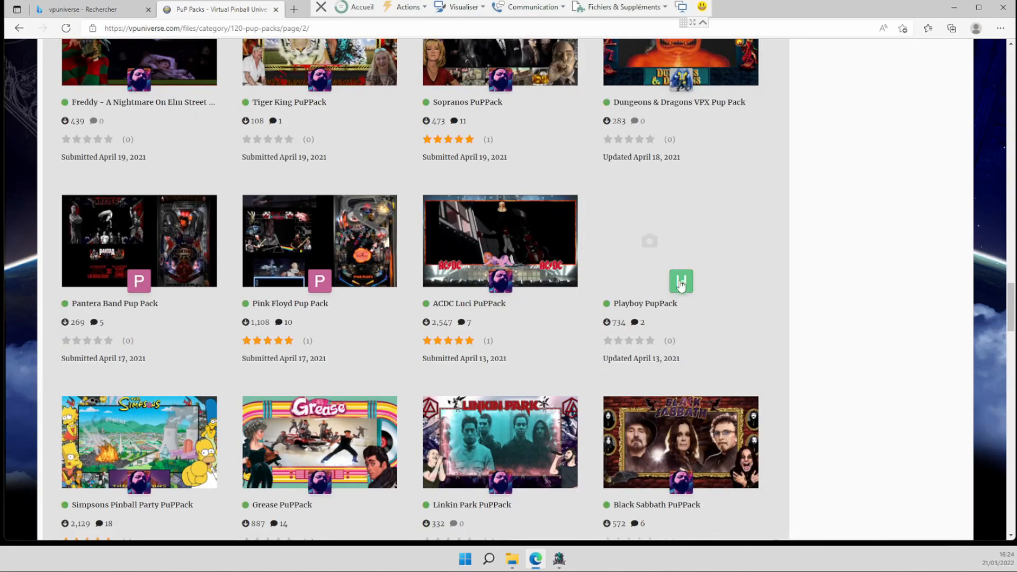
{"action": "scroll", "coordinate": [559, 299], "scroll_direction": "up", "scroll_amount": 3}
{"action": "scroll", "coordinate": [327, 272], "scroll_direction": "up", "scroll_amount": 1}
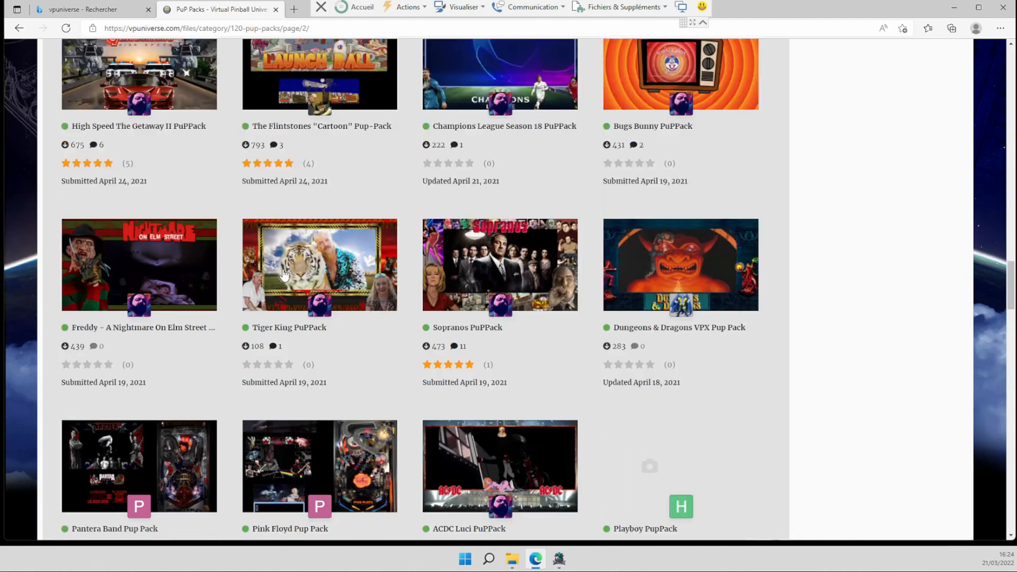
{"action": "scroll", "coordinate": [283, 273], "scroll_direction": "up", "scroll_amount": 1}
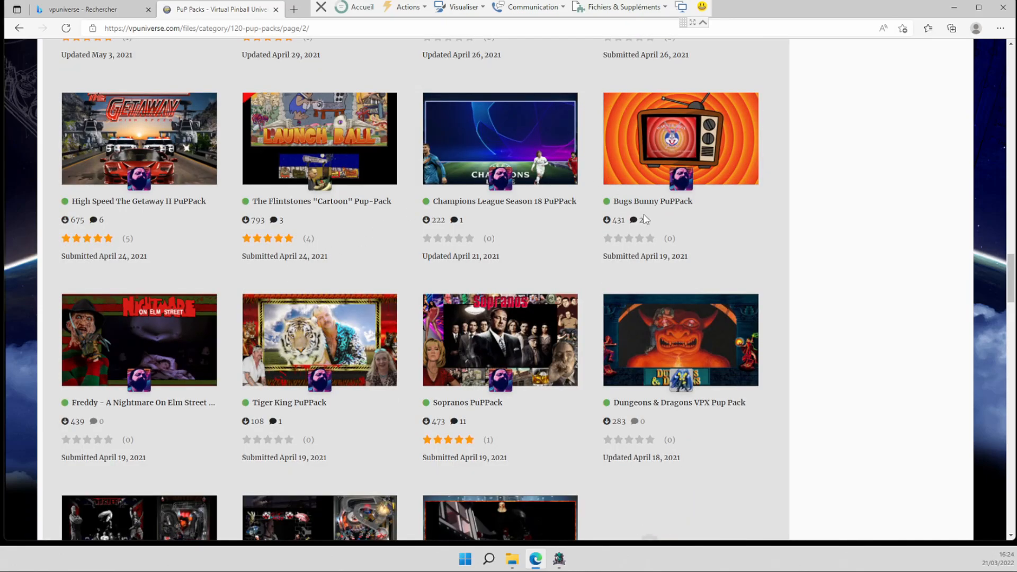
{"action": "scroll", "coordinate": [645, 219], "scroll_direction": "up", "scroll_amount": 3}
{"action": "scroll", "coordinate": [610, 217], "scroll_direction": "up", "scroll_amount": 2}
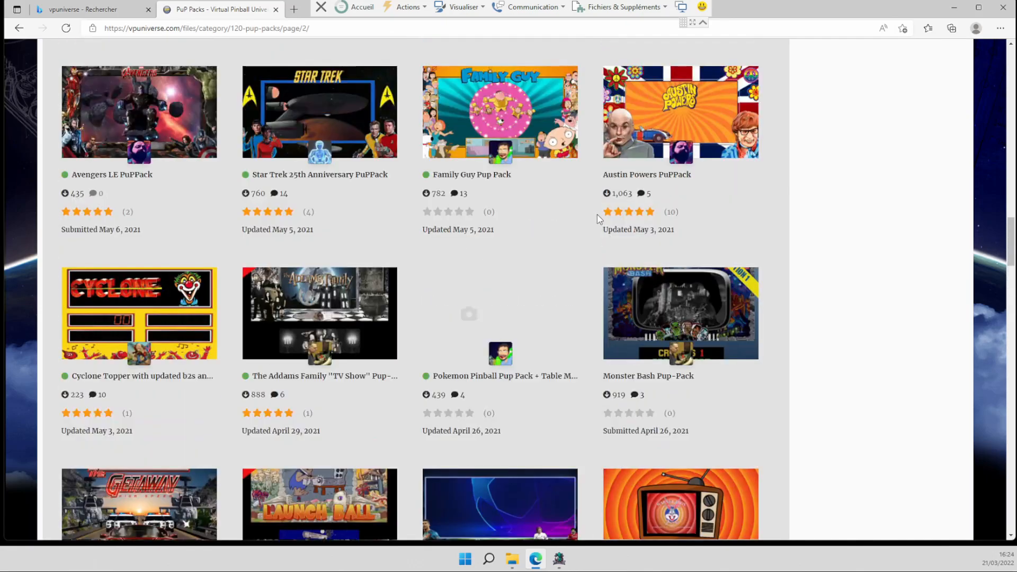
{"action": "scroll", "coordinate": [280, 303], "scroll_direction": "up", "scroll_amount": 2}
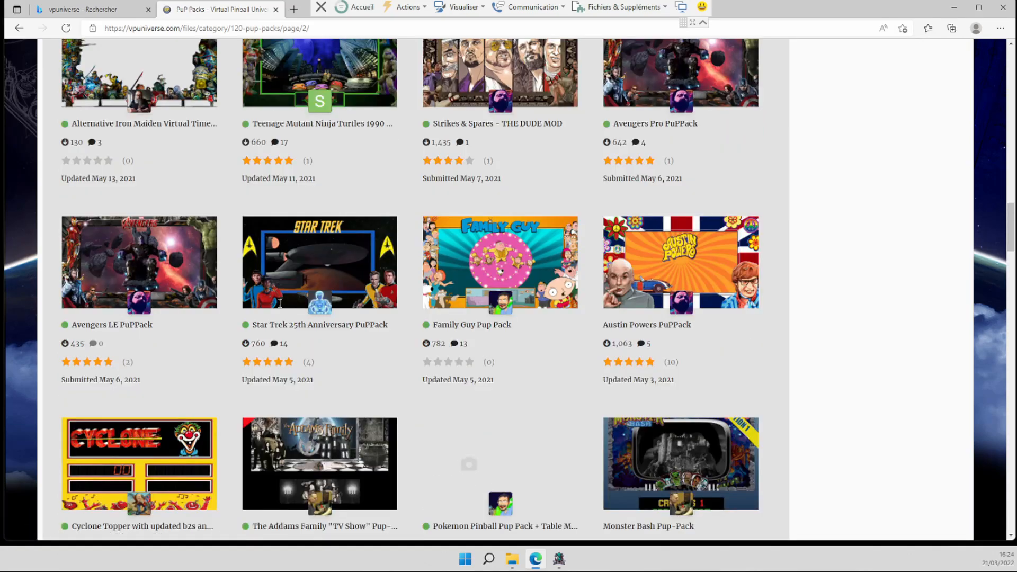
{"action": "scroll", "coordinate": [289, 286], "scroll_direction": "up", "scroll_amount": 2}
{"action": "scroll", "coordinate": [650, 239], "scroll_direction": "up", "scroll_amount": 3}
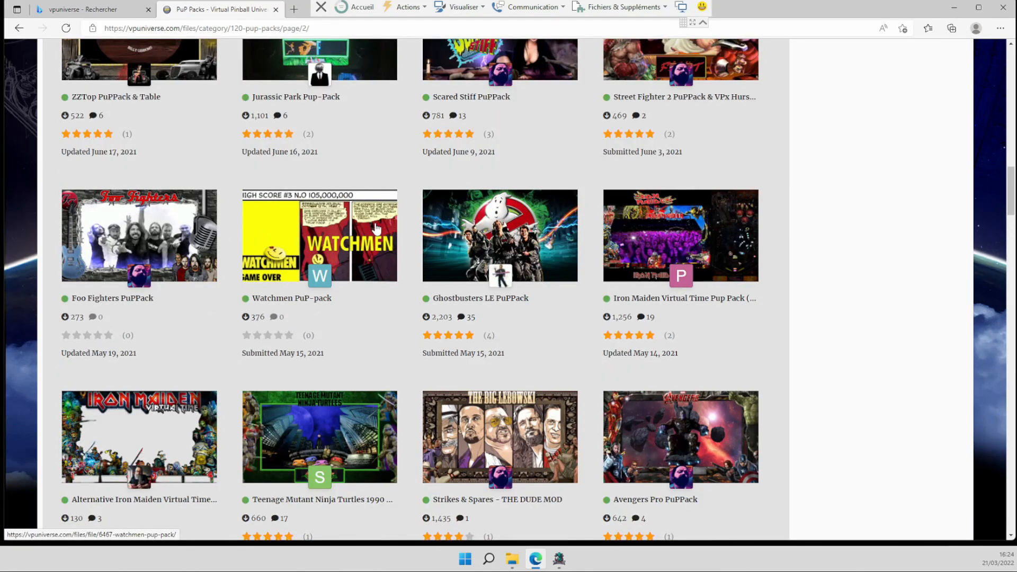
{"action": "scroll", "coordinate": [376, 229], "scroll_direction": "up", "scroll_amount": 2}
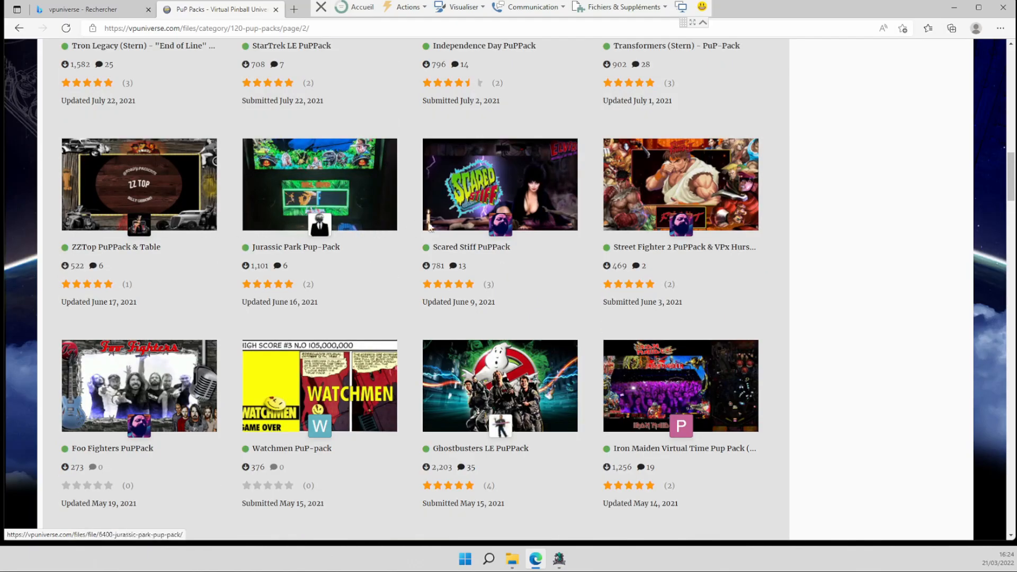
{"action": "scroll", "coordinate": [430, 227], "scroll_direction": "up", "scroll_amount": 2}
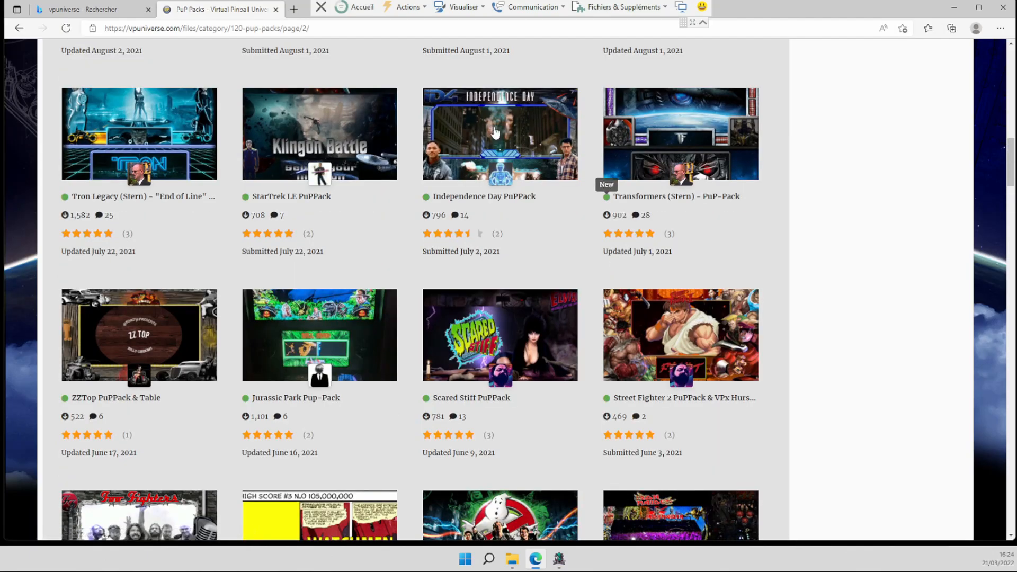
{"action": "scroll", "coordinate": [495, 132], "scroll_direction": "up", "scroll_amount": 2}
{"action": "scroll", "coordinate": [466, 175], "scroll_direction": "up", "scroll_amount": 1}
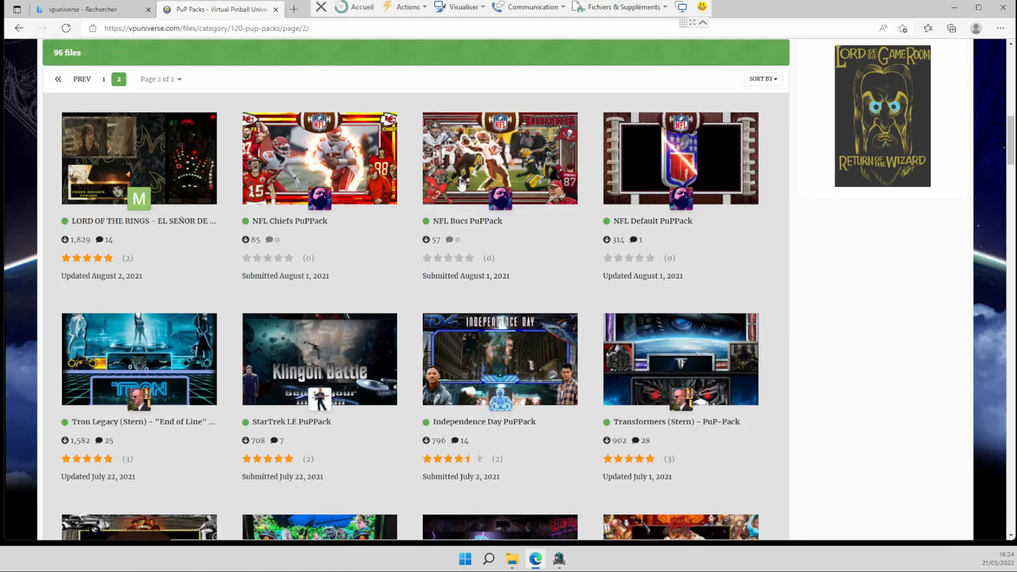
Open the Monster Bash Pup-Pack page and download the file, agreeing to the download terms
{"action": "scroll", "coordinate": [530, 190], "scroll_direction": "down", "scroll_amount": 11}
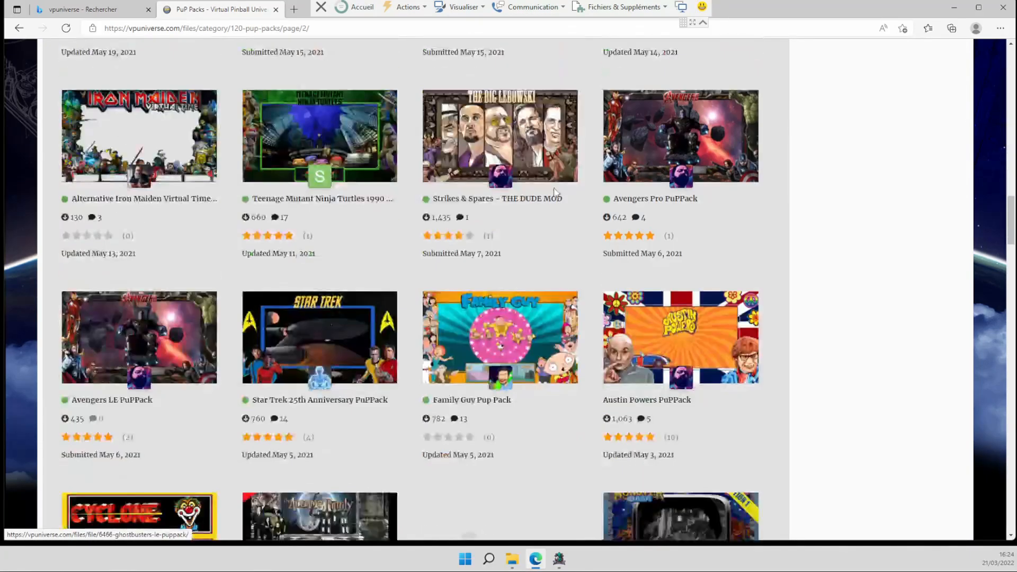
{"action": "scroll", "coordinate": [555, 191], "scroll_direction": "down", "scroll_amount": 4}
{"action": "left_click", "coordinate": [658, 302]}
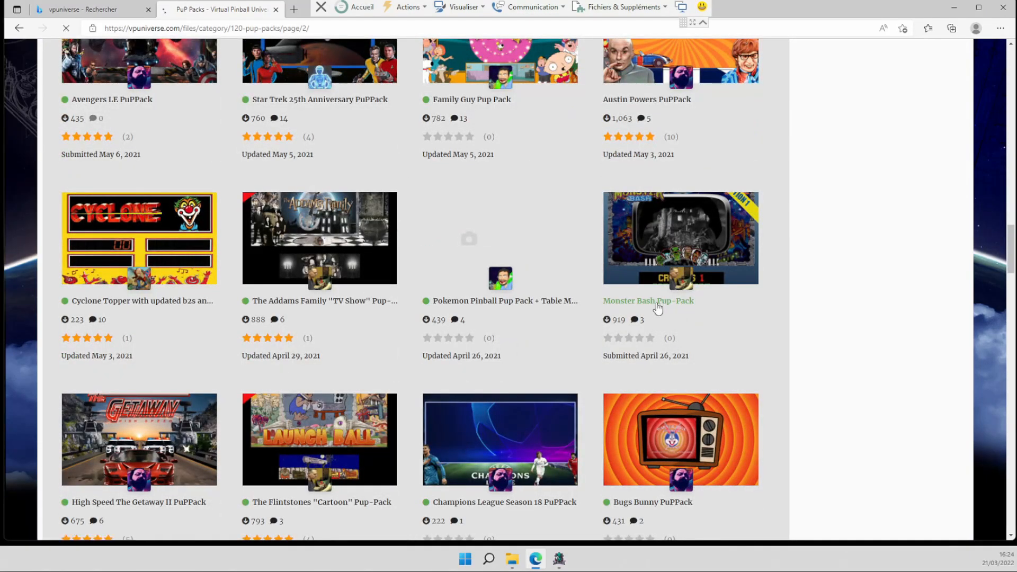
{"action": "scroll", "coordinate": [434, 281], "scroll_direction": "down", "scroll_amount": 3}
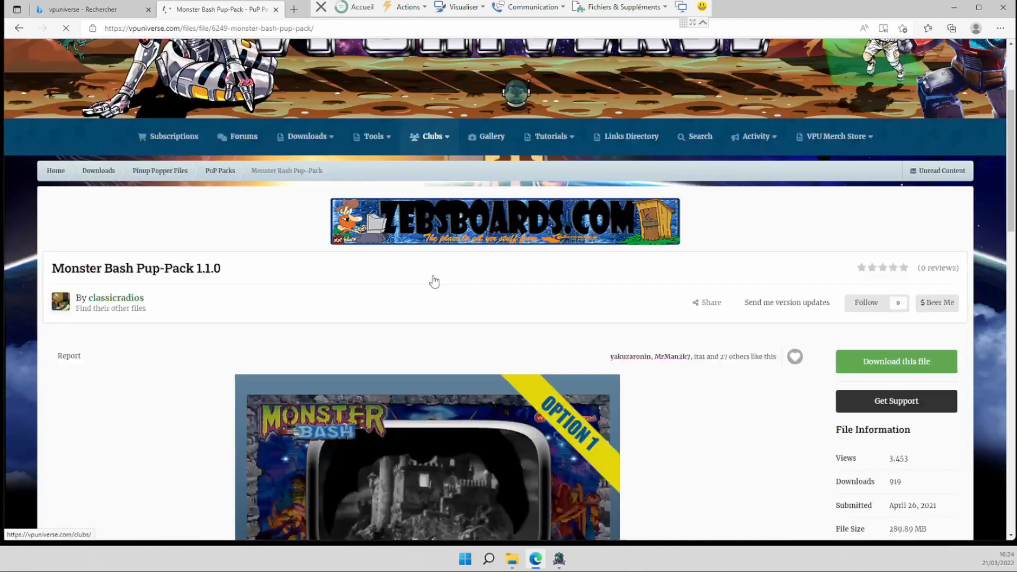
{"action": "scroll", "coordinate": [477, 280], "scroll_direction": "down", "scroll_amount": 1}
{"action": "left_click", "coordinate": [877, 286]}
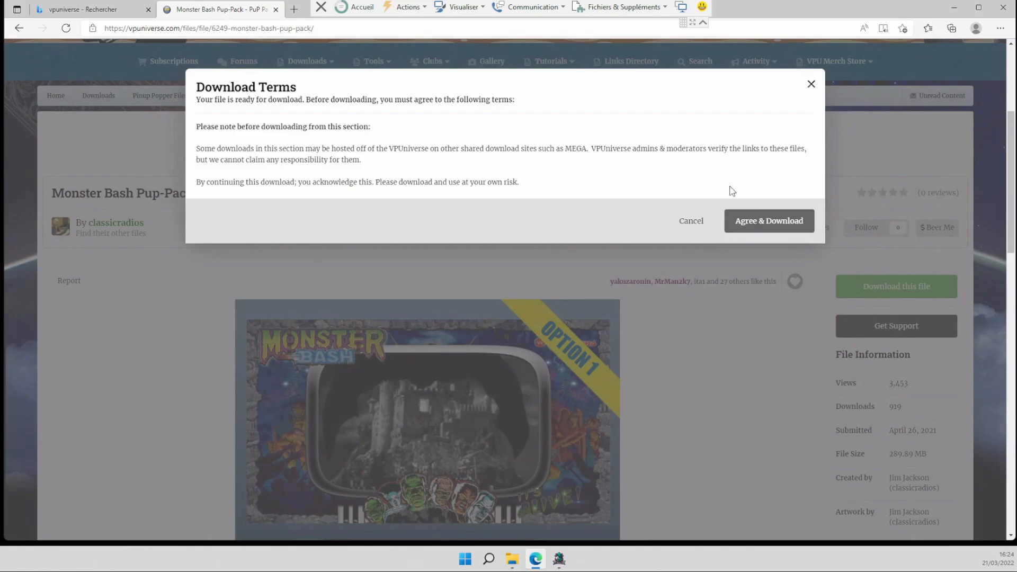
{"action": "left_click", "coordinate": [752, 220]}
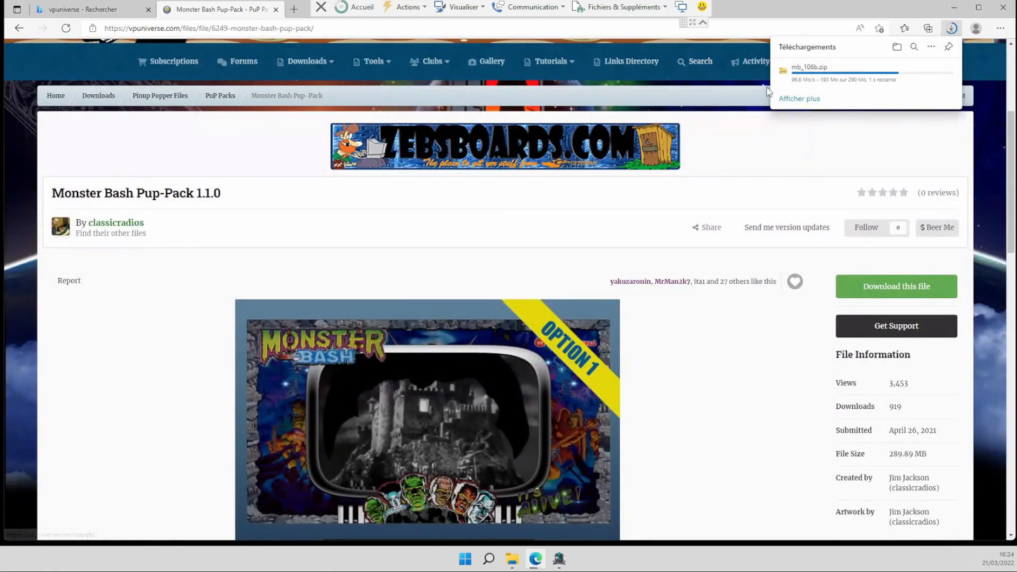
Extract mb_106b.zip in the Downloads folder into its own mb_106b folder with 7-Zip and check the extracted folder
{"action": "left_click", "coordinate": [819, 73]}
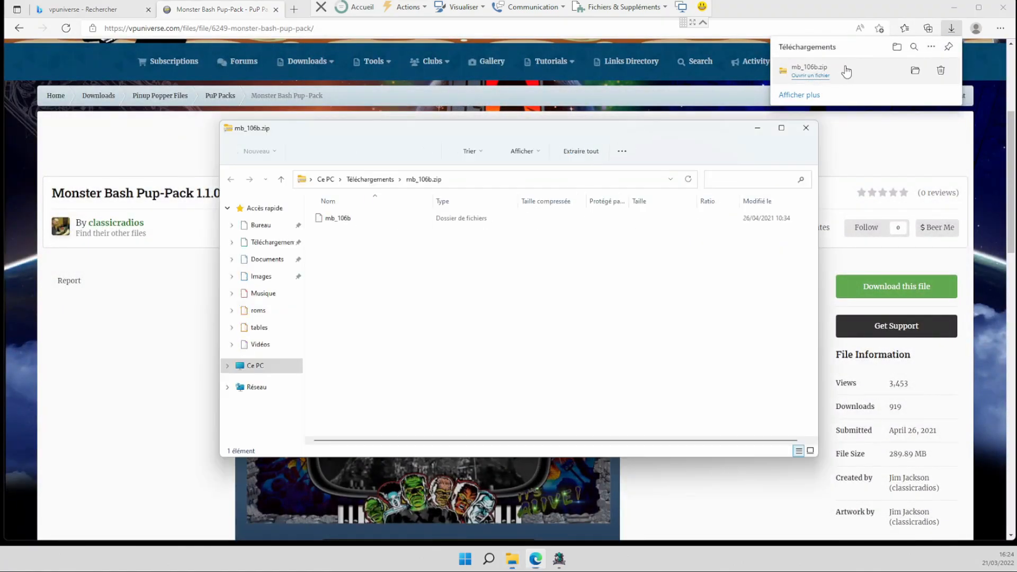
{"action": "left_click", "coordinate": [367, 181]}
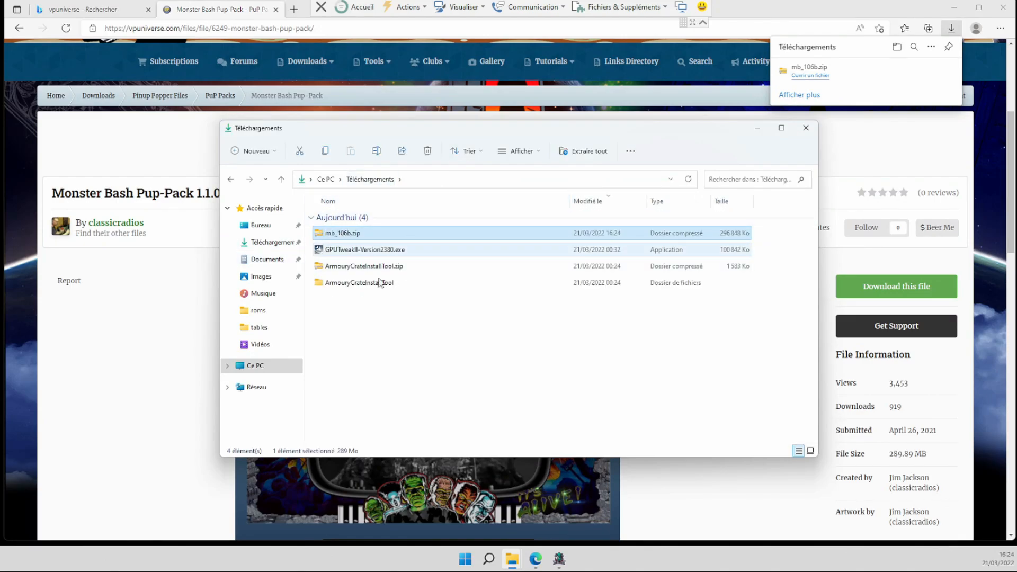
{"action": "right_click", "coordinate": [346, 233]}
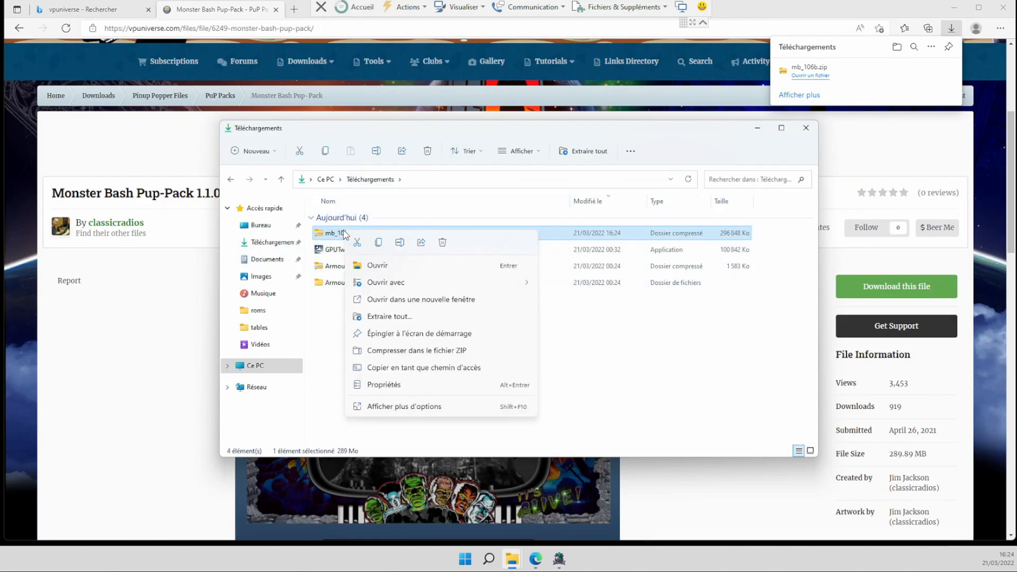
{"action": "left_click", "coordinate": [436, 407]}
{"action": "mouse_move", "coordinate": [465, 277]}
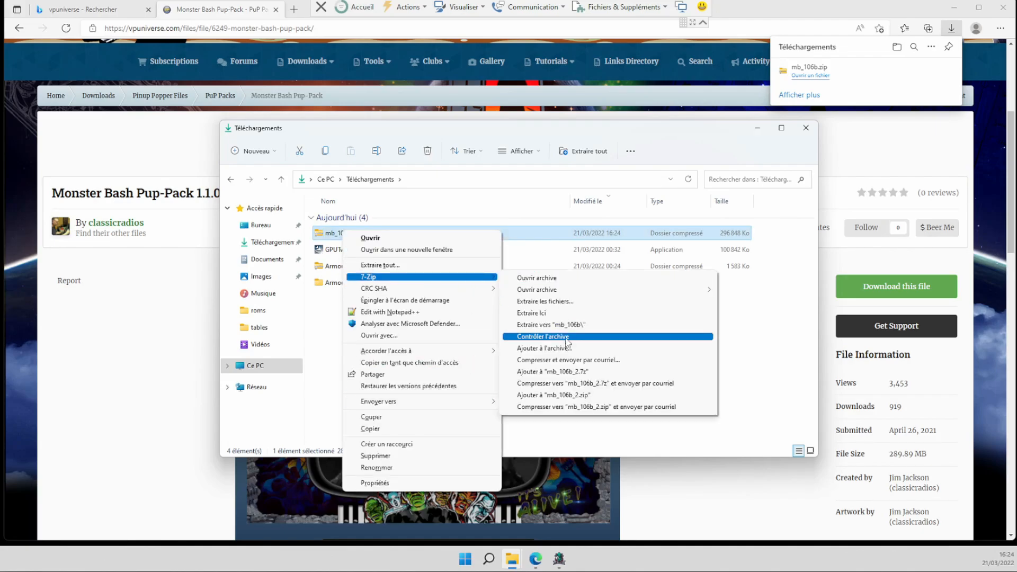
{"action": "left_click", "coordinate": [568, 325]}
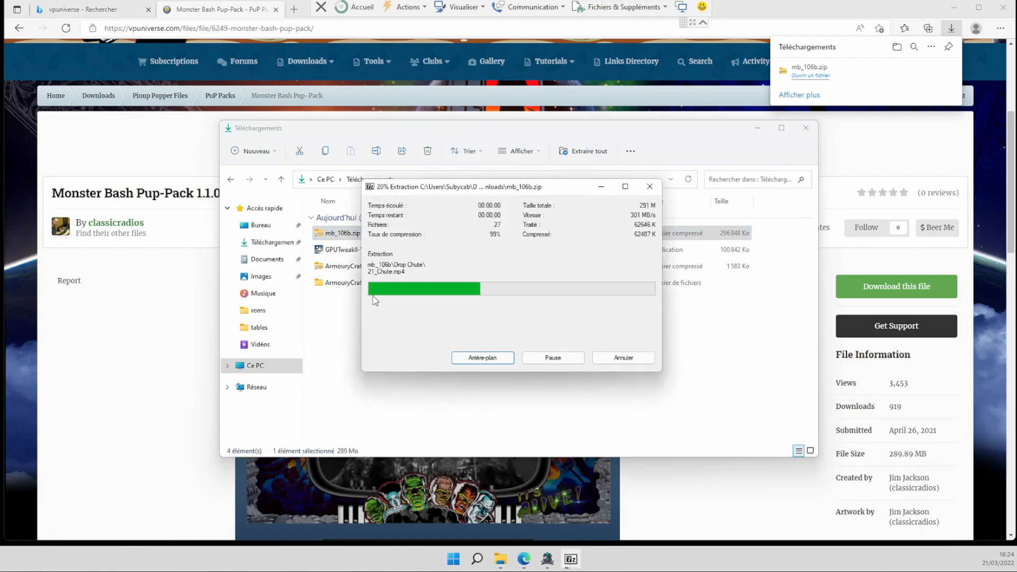
{"action": "double_click", "coordinate": [340, 300]}
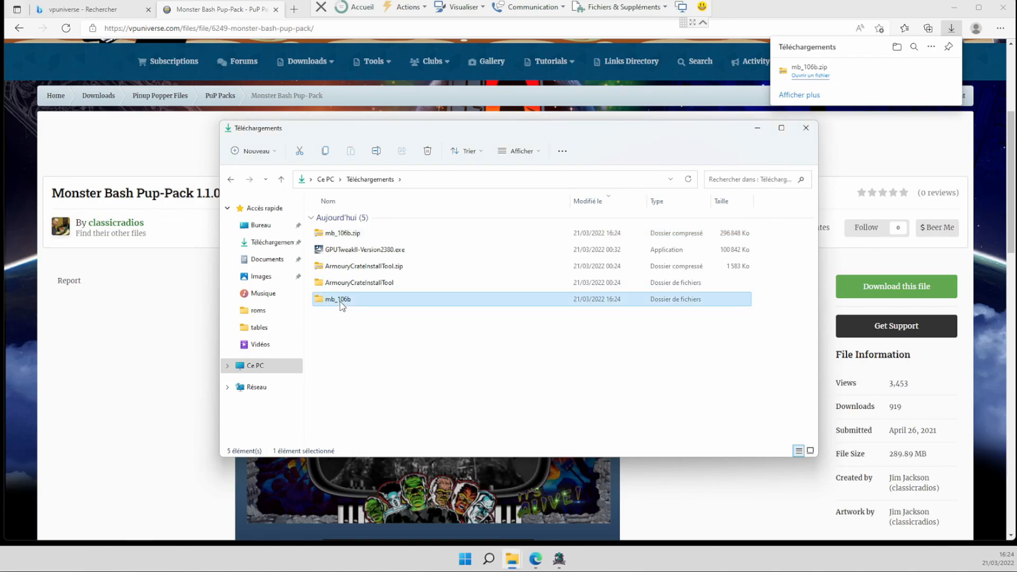
{"action": "key", "text": "alt+Left"}
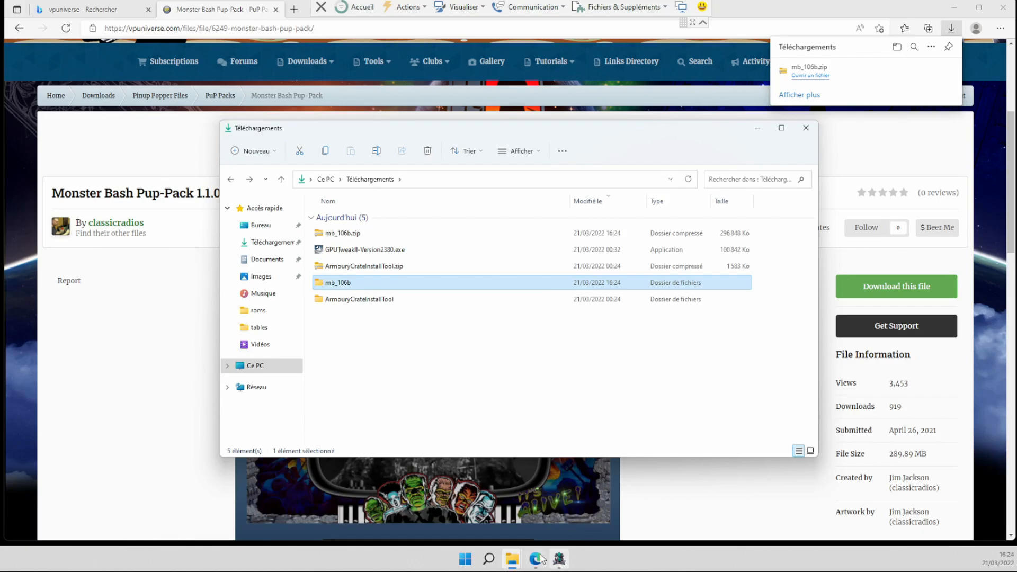
Go to the tables folder of Visual Pinball on the C: drive in File Explorer
{"action": "left_click", "coordinate": [559, 560]}
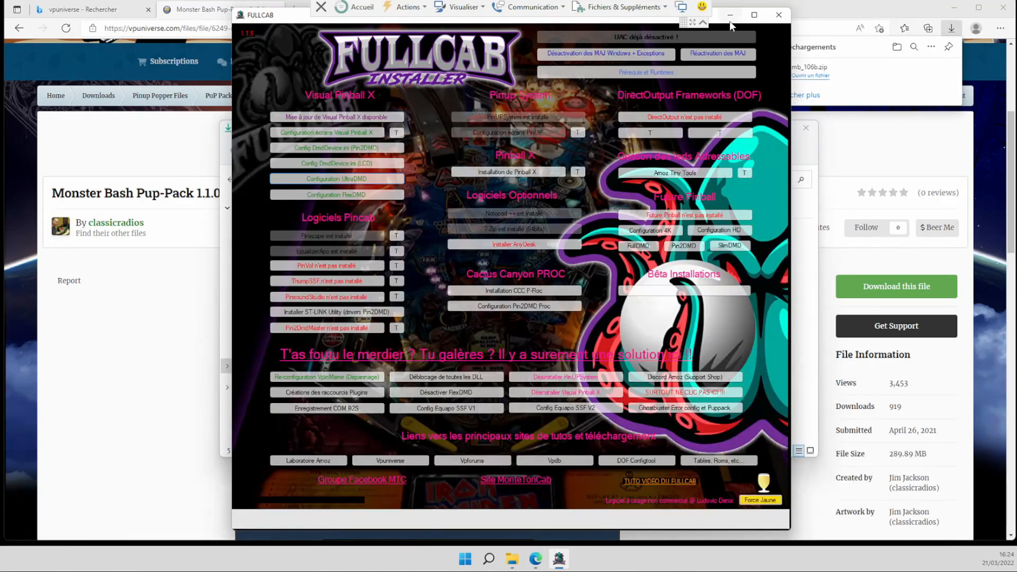
{"action": "left_click", "coordinate": [730, 21]}
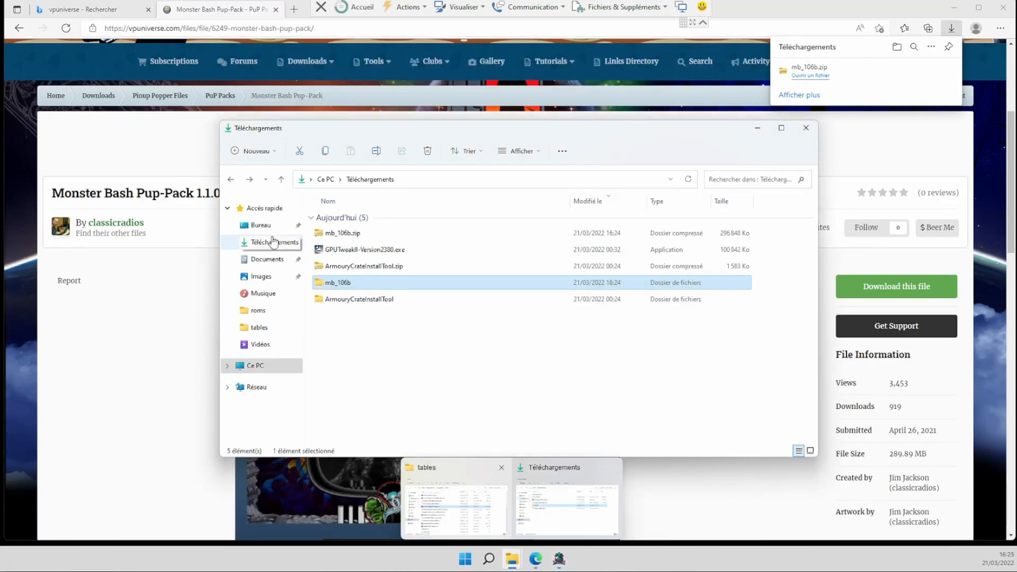
{"action": "left_click", "coordinate": [255, 367]}
{"action": "double_click", "coordinate": [375, 302]}
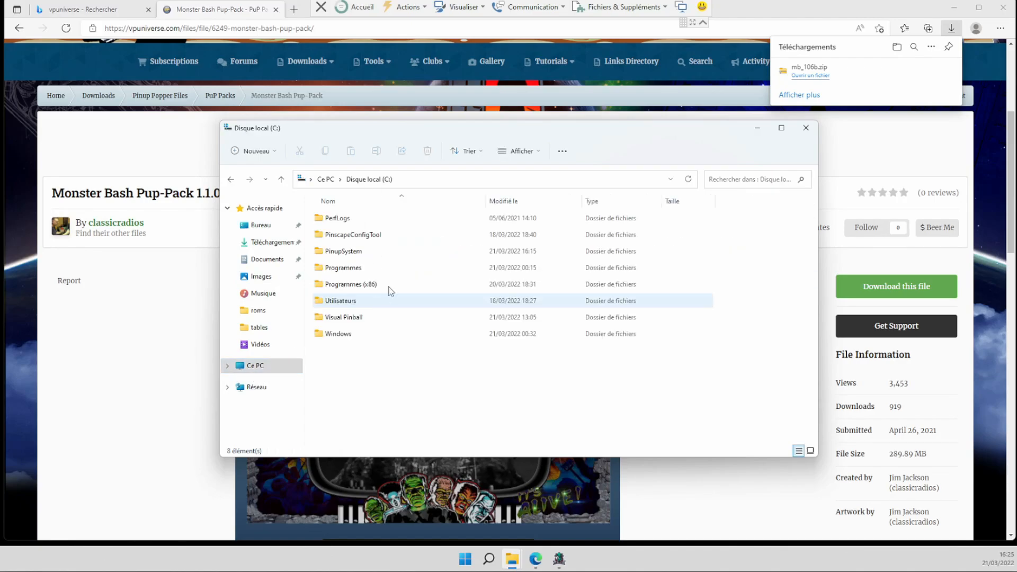
{"action": "double_click", "coordinate": [371, 317]}
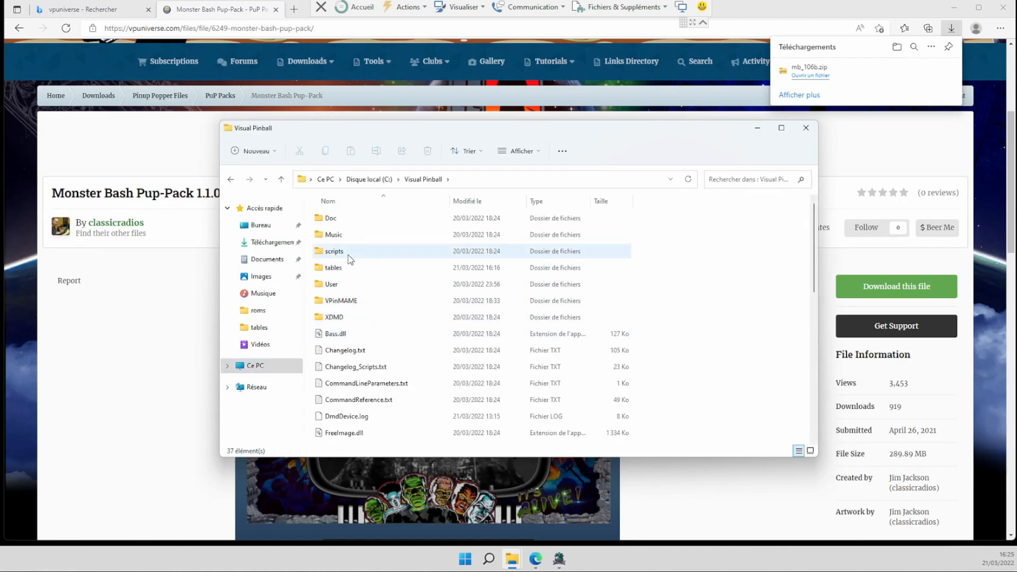
{"action": "double_click", "coordinate": [336, 268]}
Open Monster Bash (Williams 1998).vpx for editing in Visual Pinball, narrow the toolbar pane and display the table's script
{"action": "scroll", "coordinate": [389, 392], "scroll_direction": "down", "scroll_amount": 2}
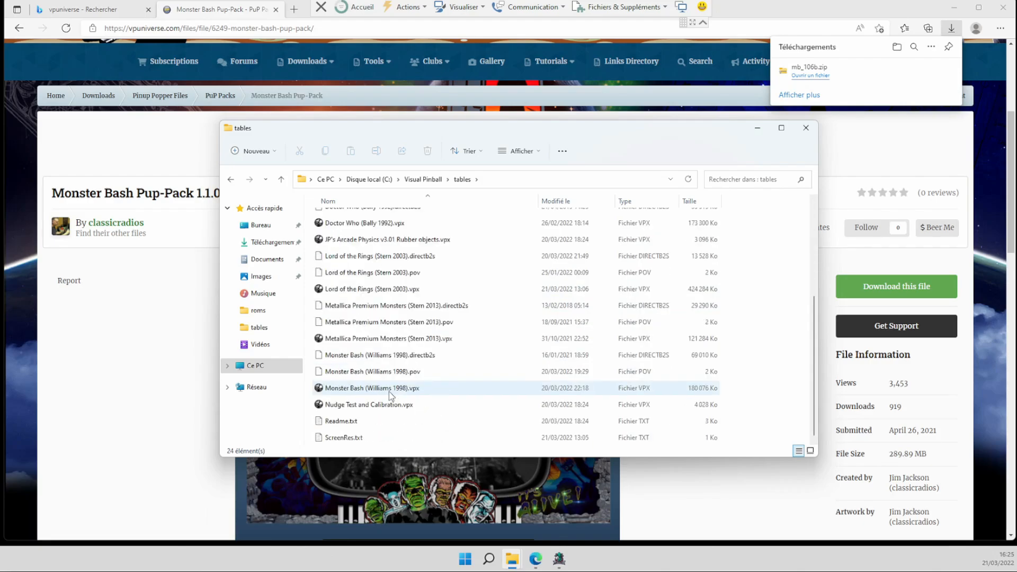
{"action": "right_click", "coordinate": [362, 394]}
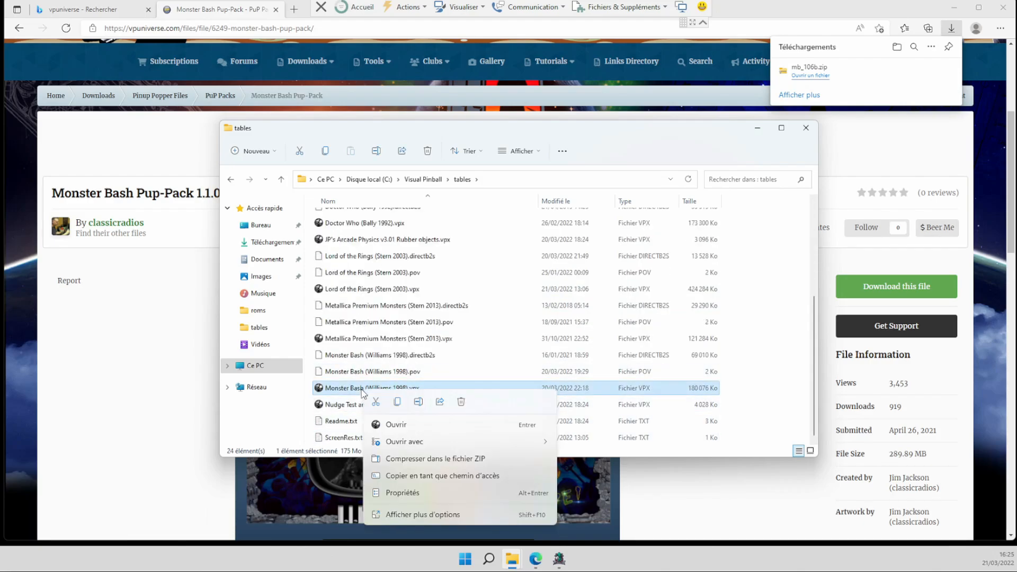
{"action": "left_click", "coordinate": [400, 513]}
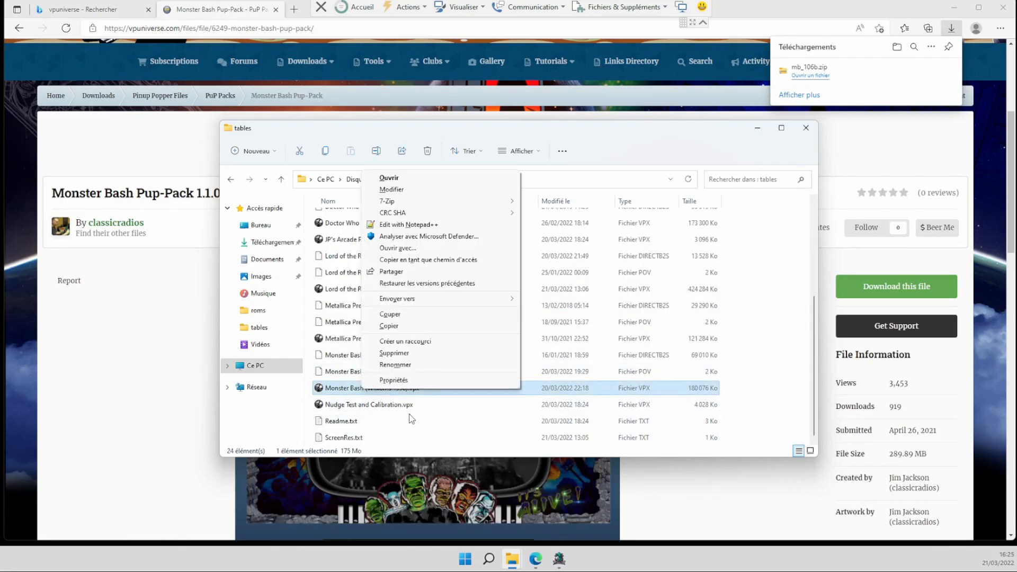
{"action": "left_click", "coordinate": [407, 189]}
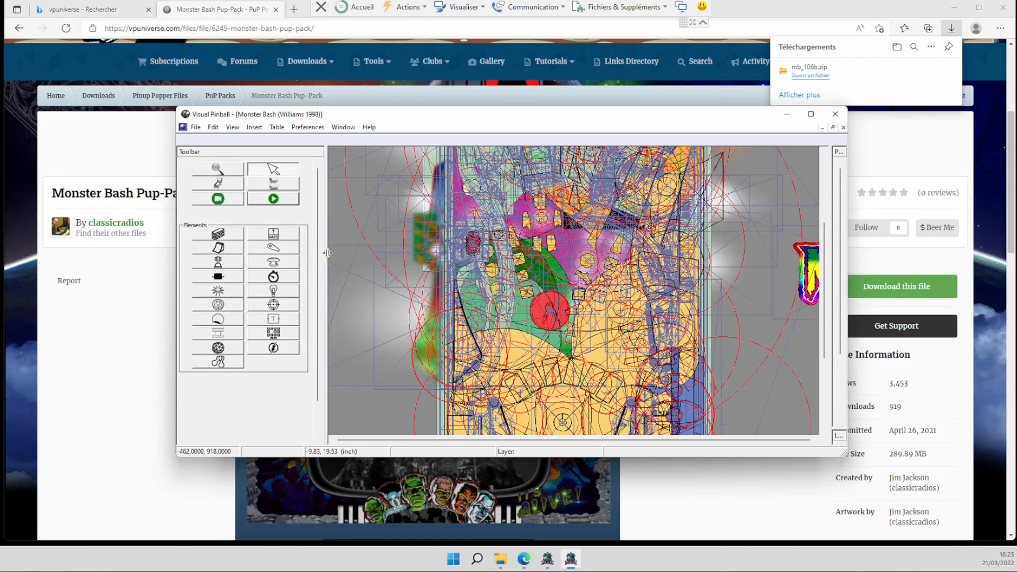
{"action": "left_click_drag", "start_coordinate": [327, 252], "coordinate": [286, 253]}
{"action": "left_click", "coordinate": [245, 185]}
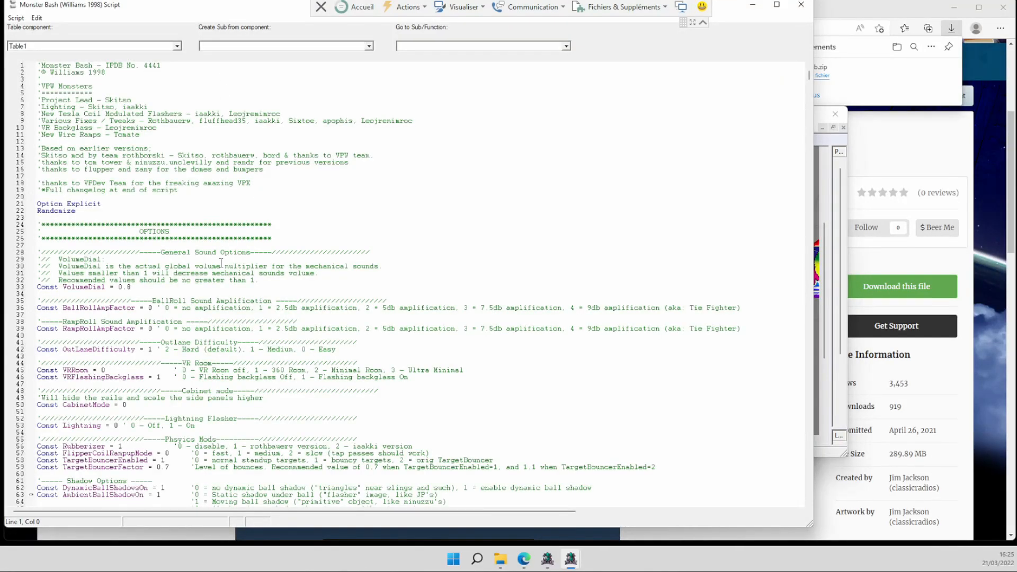
Find the cGameName ROM name definition in the Monster Bash script, also searching for "cgamena"
{"action": "scroll", "coordinate": [221, 264], "scroll_direction": "down", "scroll_amount": 13}
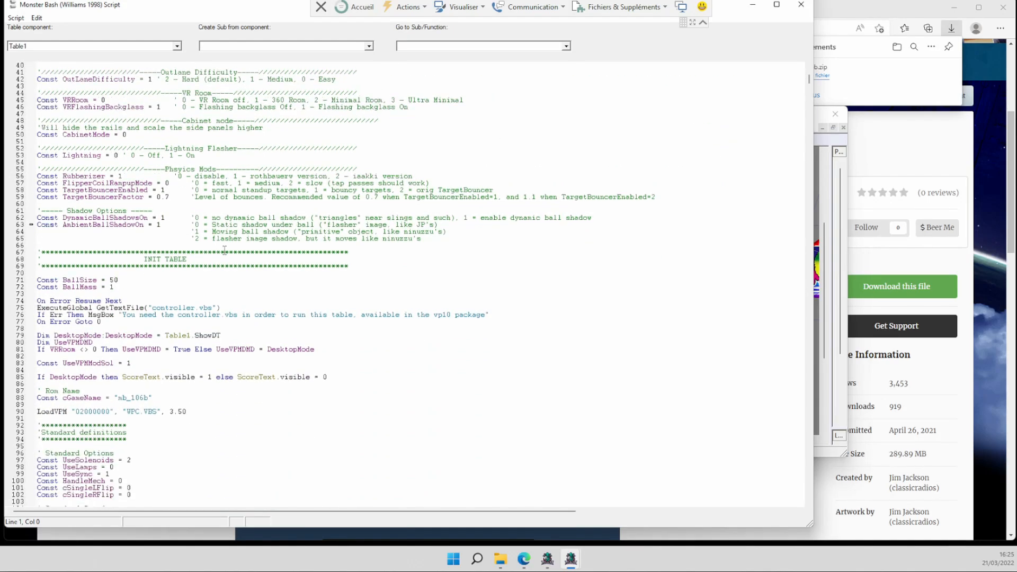
{"action": "double_click", "coordinate": [95, 398]}
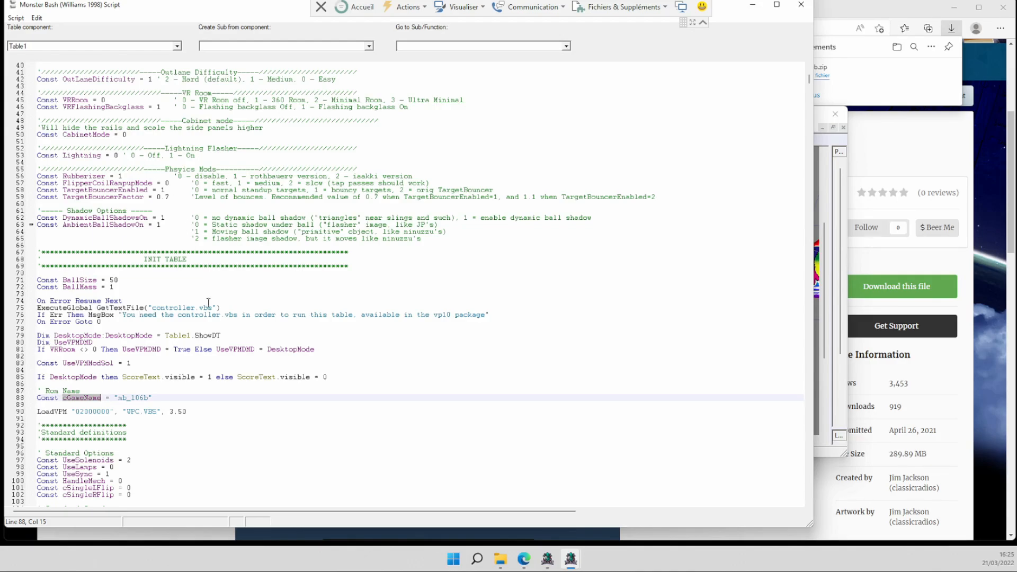
{"action": "key", "text": "ctrl+f"}
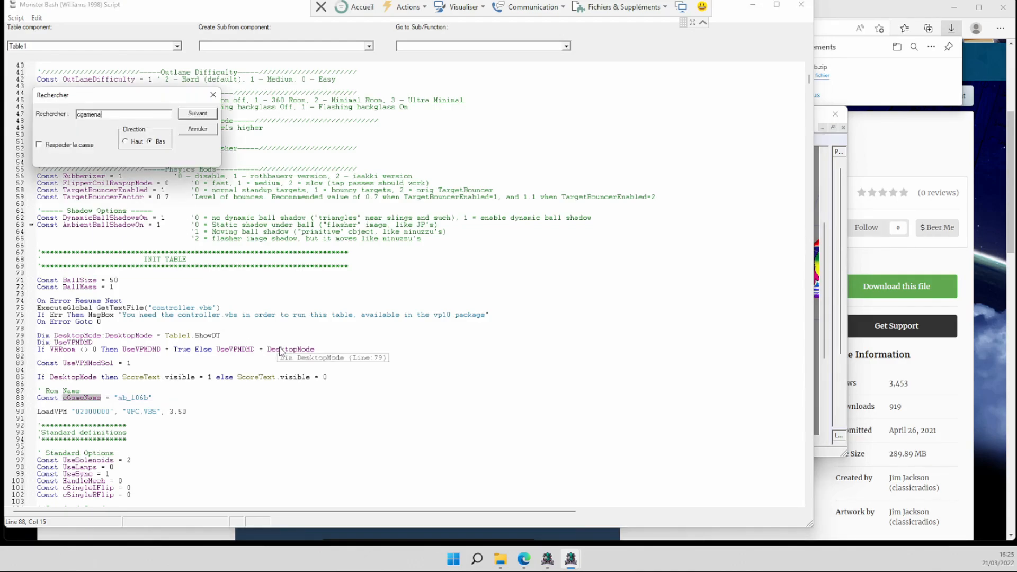
{"action": "key", "text": "Return"}
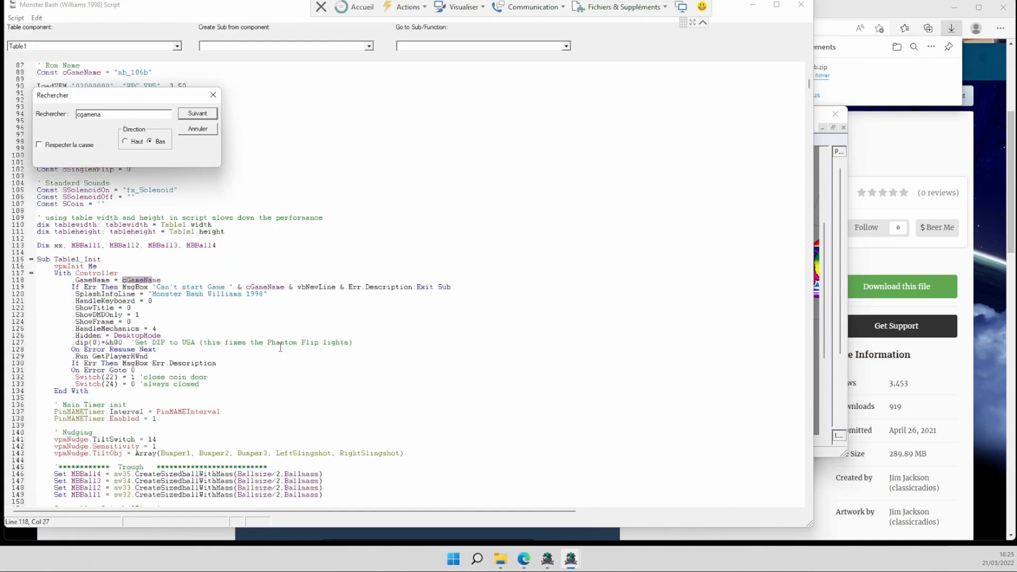
{"action": "left_click", "coordinate": [214, 96]}
{"action": "scroll", "coordinate": [150, 263], "scroll_direction": "up", "scroll_amount": 15}
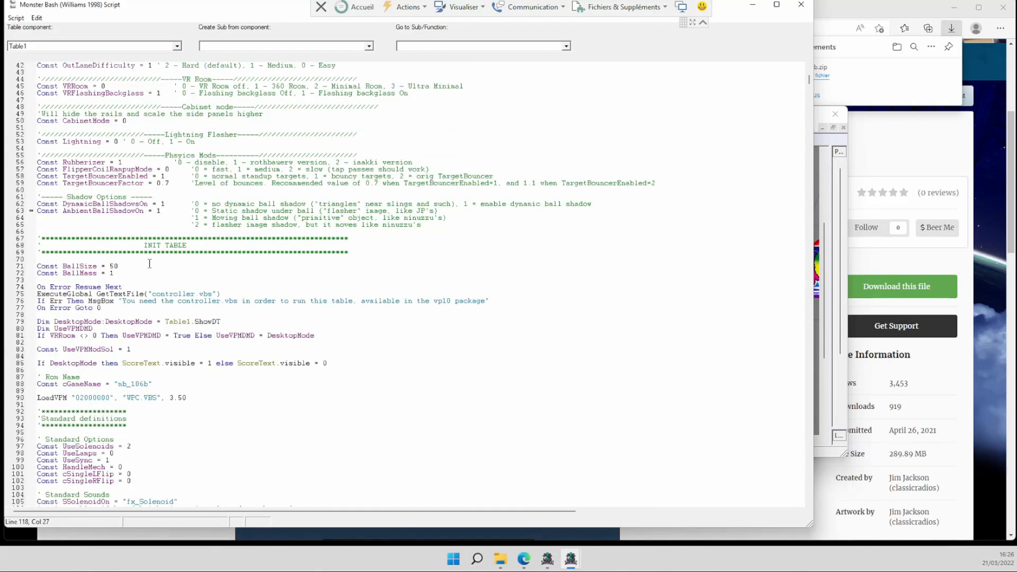
Check the ROM name mb_106b assigned to cGameName in the Monster Bash script and close the script window
{"action": "scroll", "coordinate": [149, 263], "scroll_direction": "down", "scroll_amount": 5}
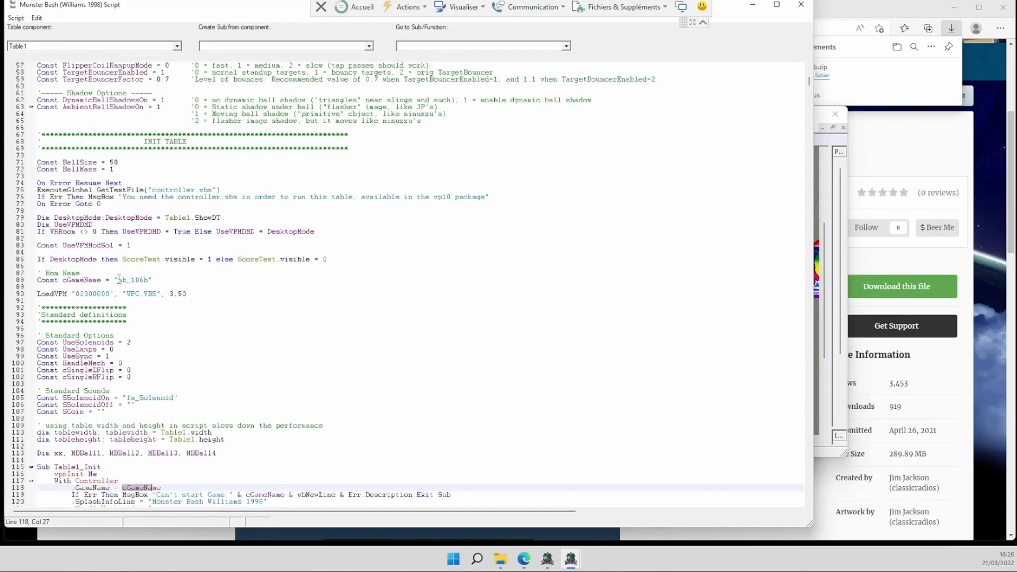
{"action": "left_click_drag", "start_coordinate": [119, 280], "coordinate": [148, 277]}
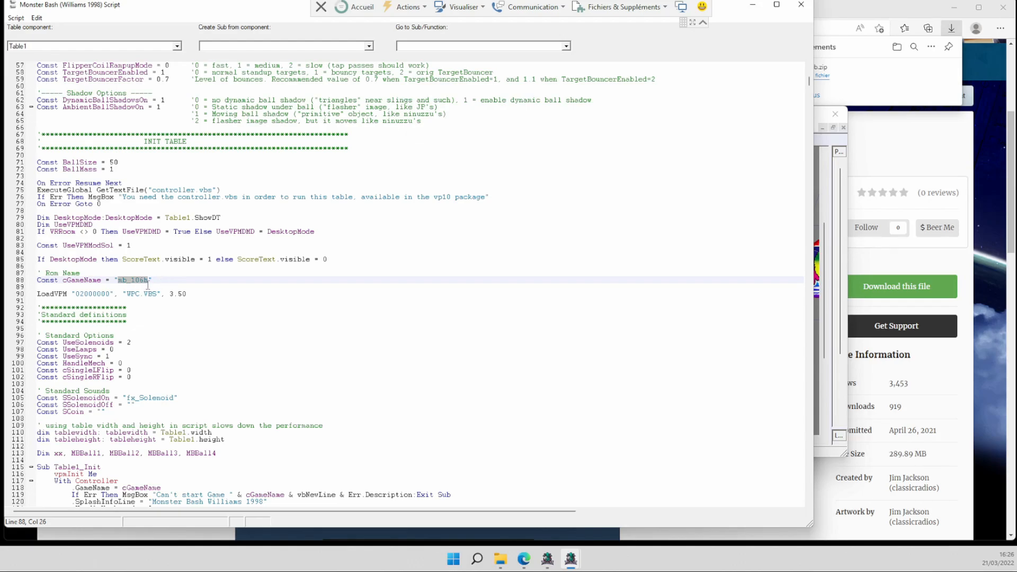
{"action": "left_click", "coordinate": [150, 285]}
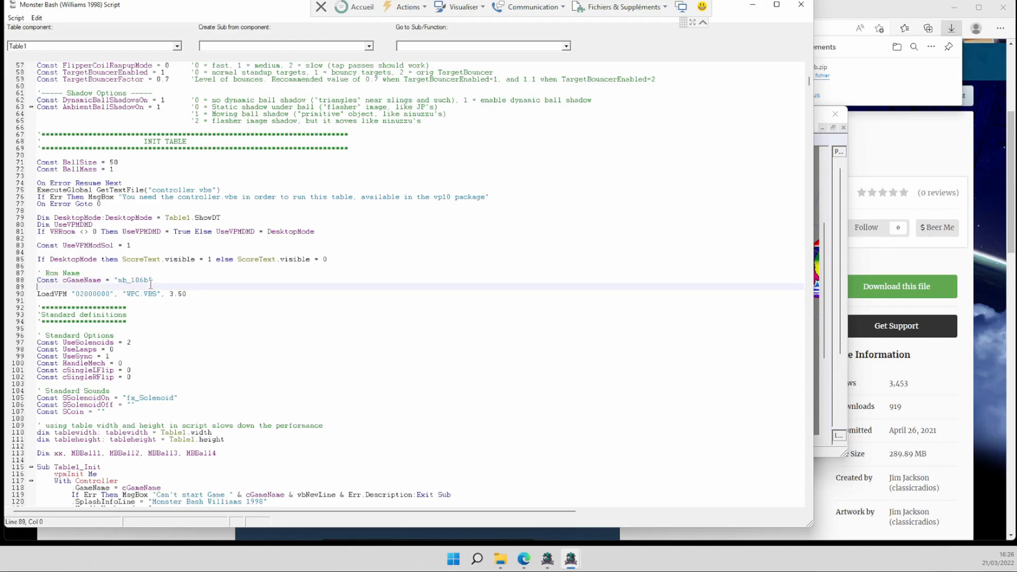
{"action": "left_click", "coordinate": [150, 280]}
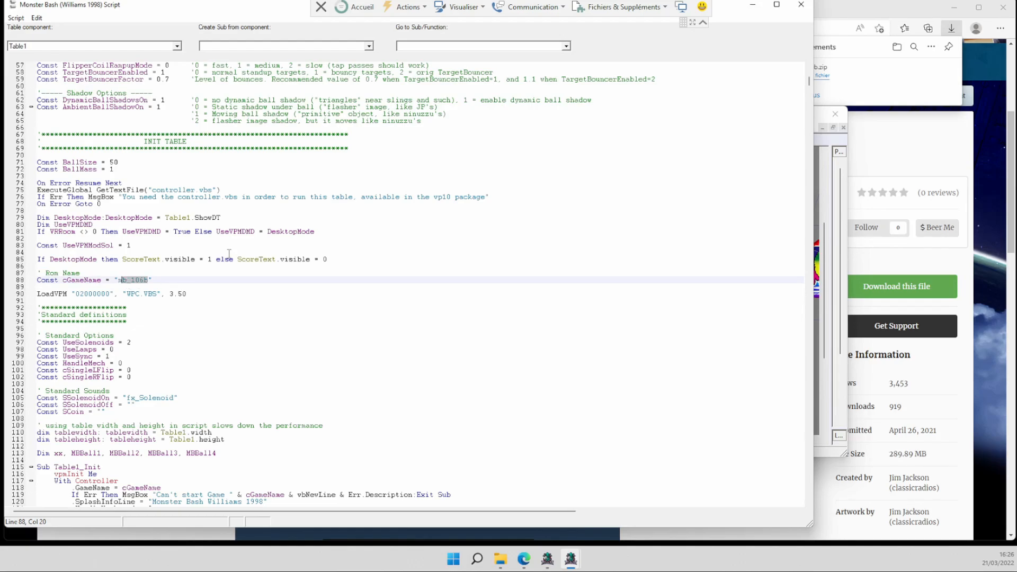
{"action": "left_click", "coordinate": [801, 5]}
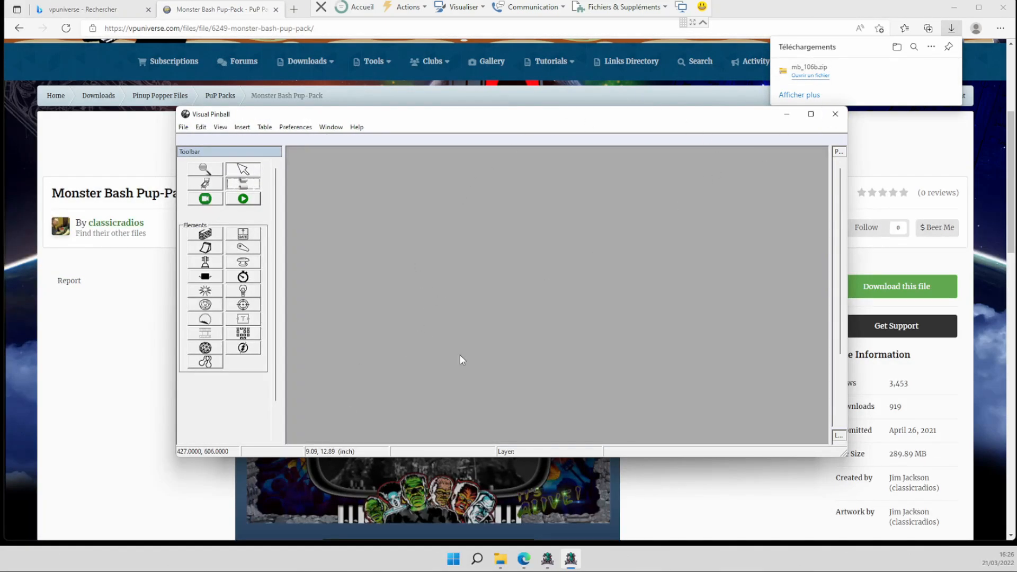
Browse the extracted mb_106b folder in Downloads from File Explorer to examine its subfolders, option files and .pup files
{"action": "mouse_move", "coordinate": [500, 559]}
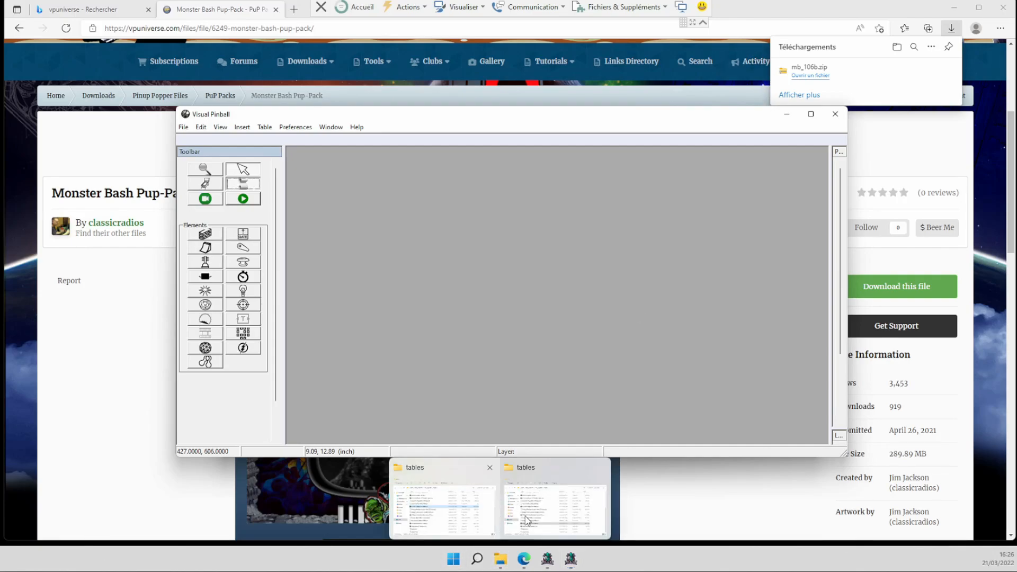
{"action": "left_click", "coordinate": [545, 504]}
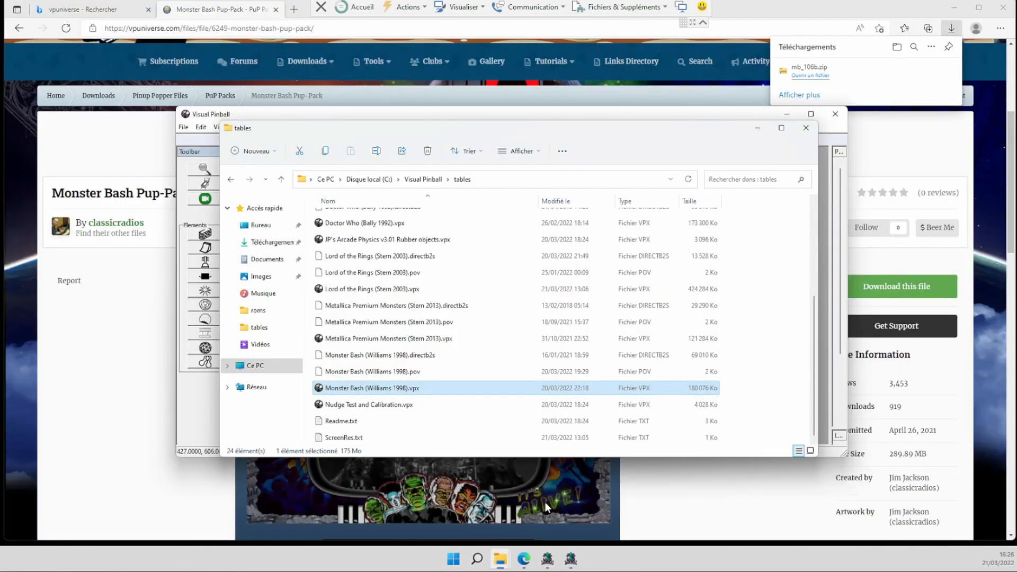
{"action": "left_click", "coordinate": [269, 243]}
{"action": "double_click", "coordinate": [338, 282]}
{"action": "scroll", "coordinate": [388, 300], "scroll_direction": "down", "scroll_amount": 15}
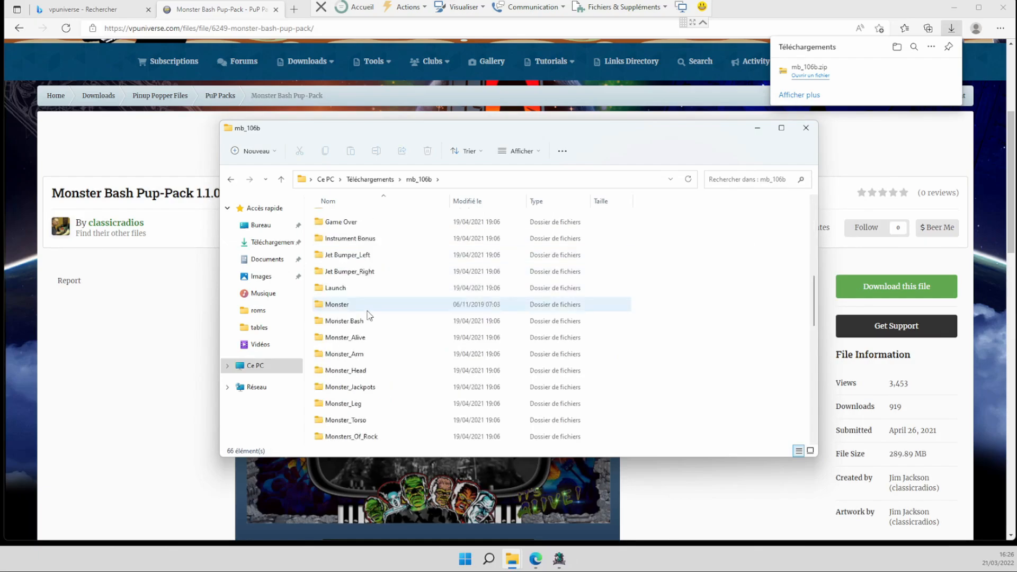
{"action": "scroll", "coordinate": [388, 300], "scroll_direction": "up", "scroll_amount": 5}
{"action": "scroll", "coordinate": [388, 294], "scroll_direction": "up", "scroll_amount": 5}
{"action": "scroll", "coordinate": [390, 295], "scroll_direction": "down", "scroll_amount": 15}
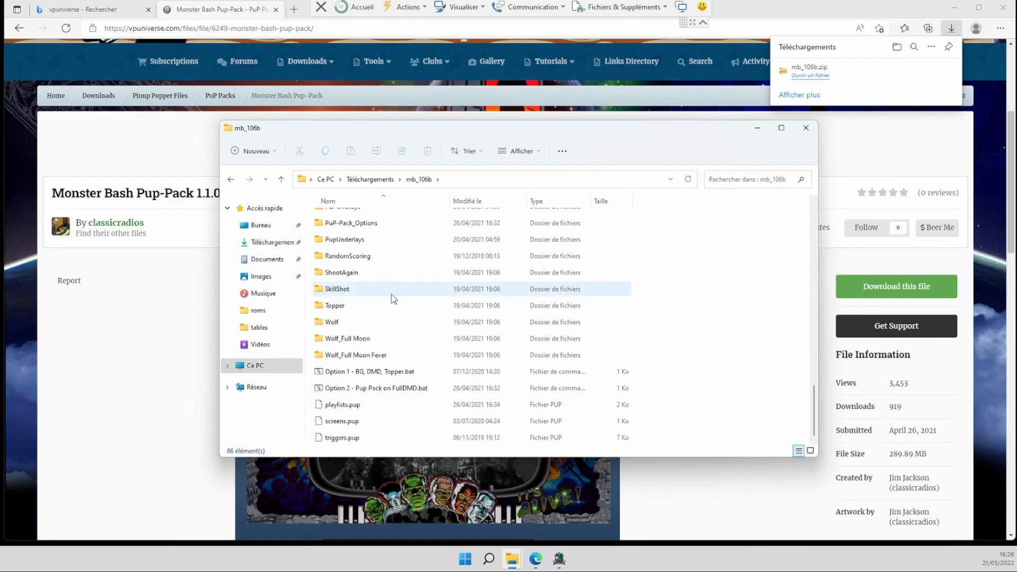
{"action": "scroll", "coordinate": [366, 342], "scroll_direction": "up", "scroll_amount": 9}
{"action": "scroll", "coordinate": [368, 350], "scroll_direction": "up", "scroll_amount": 10}
Place the mb_106b folder from Downloads into the PUPVideos folder of PinupSystem on the C: drive
{"action": "left_click", "coordinate": [370, 179]}
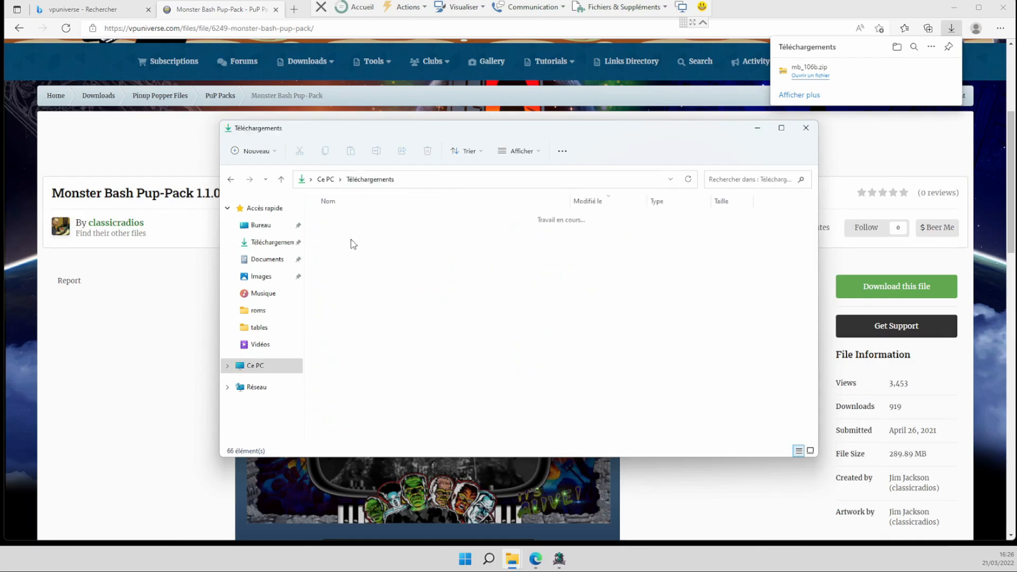
{"action": "right_click", "coordinate": [342, 286]}
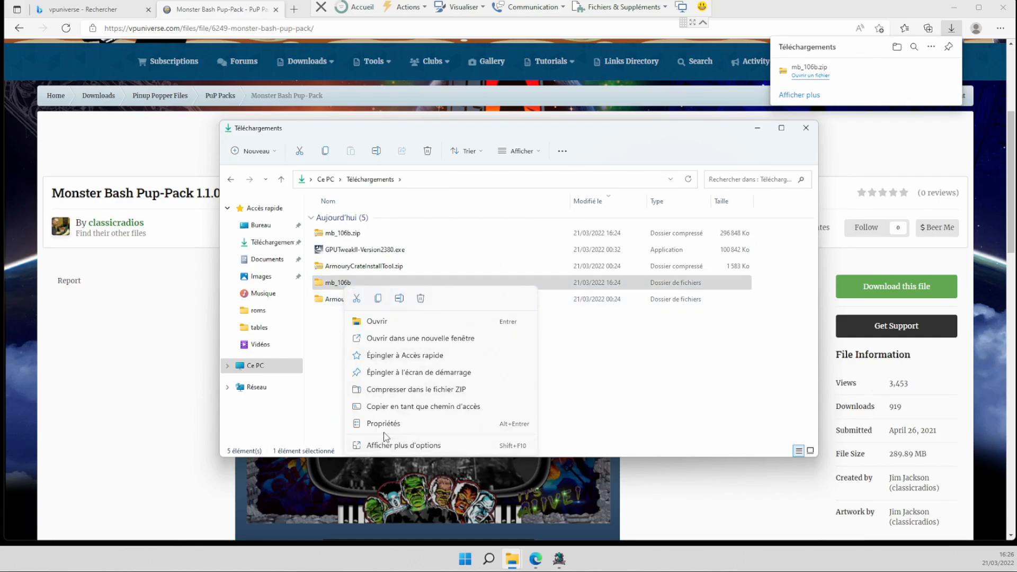
{"action": "left_click", "coordinate": [257, 366]}
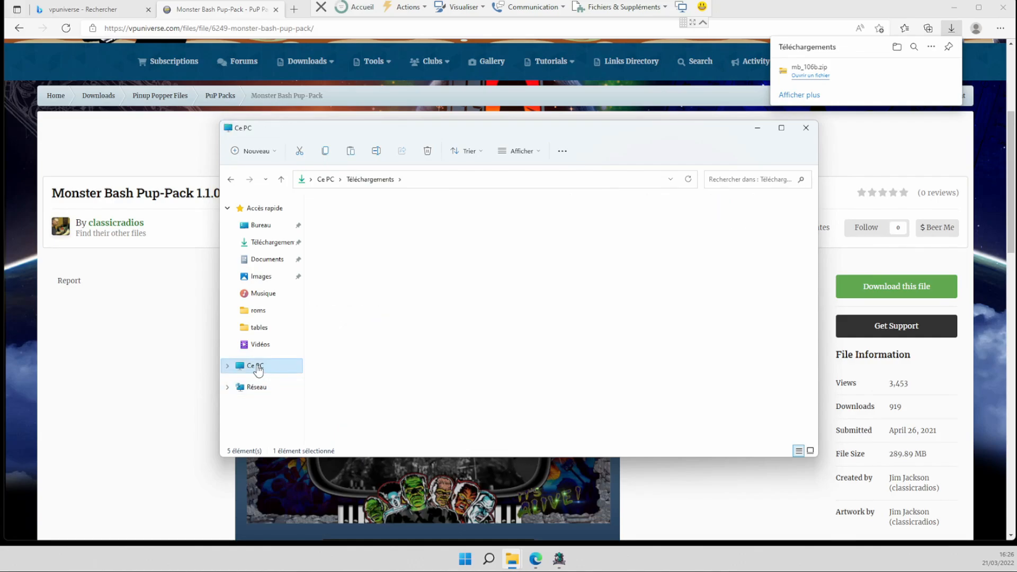
{"action": "left_click", "coordinate": [369, 304]}
{"action": "double_click", "coordinate": [369, 305]}
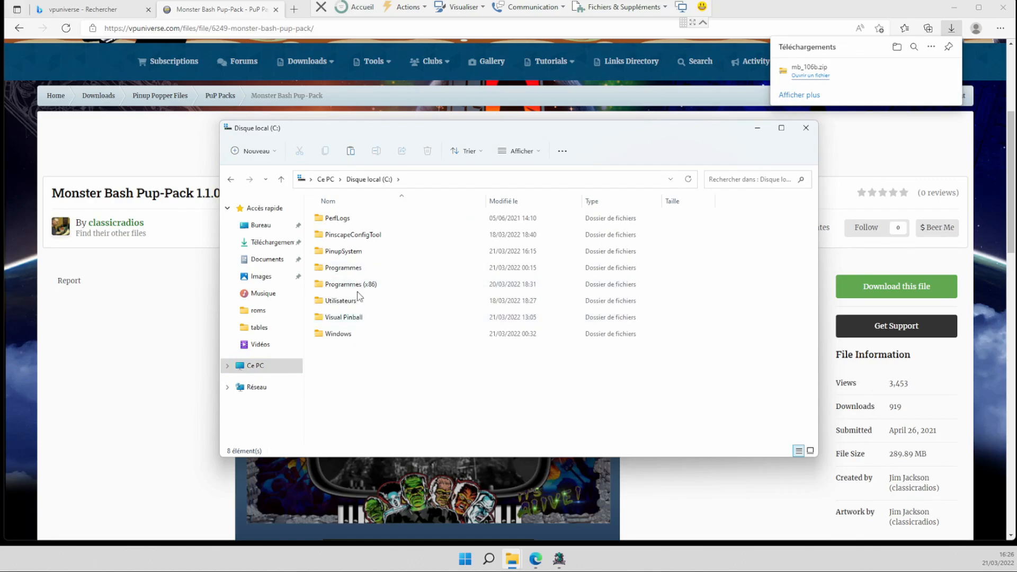
{"action": "double_click", "coordinate": [350, 250]}
{"action": "double_click", "coordinate": [348, 301]}
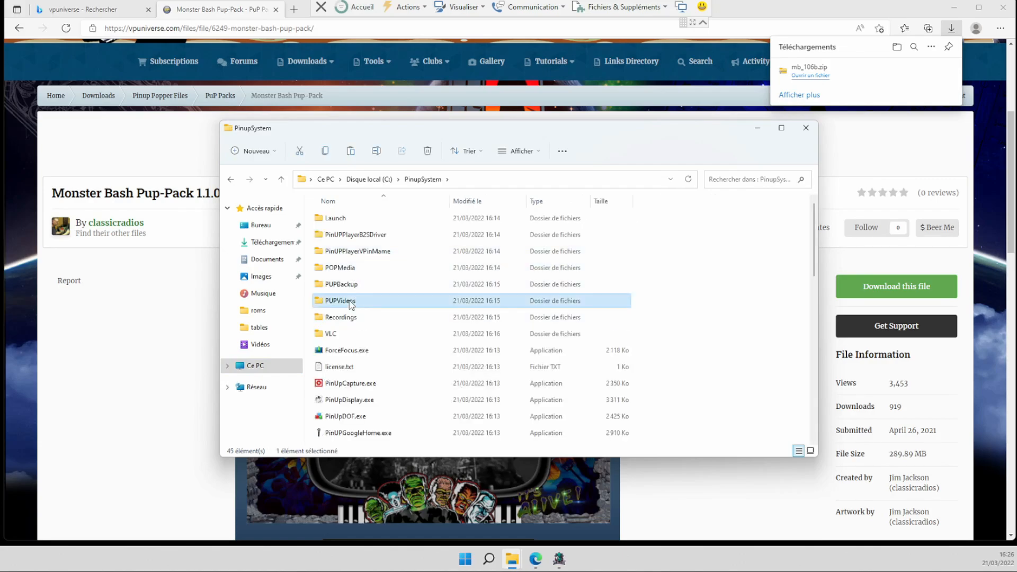
{"action": "key", "text": "ctrl+v"}
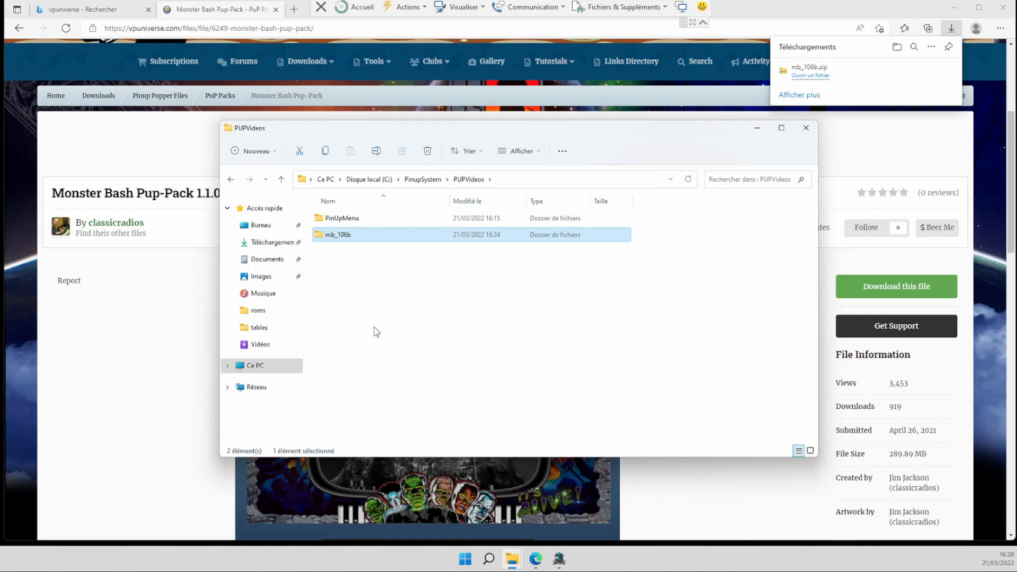
Examine the Option 1 and Option 2 batch files inside PUPVideos\mb_106b and close the folder window
{"action": "double_click", "coordinate": [358, 238]}
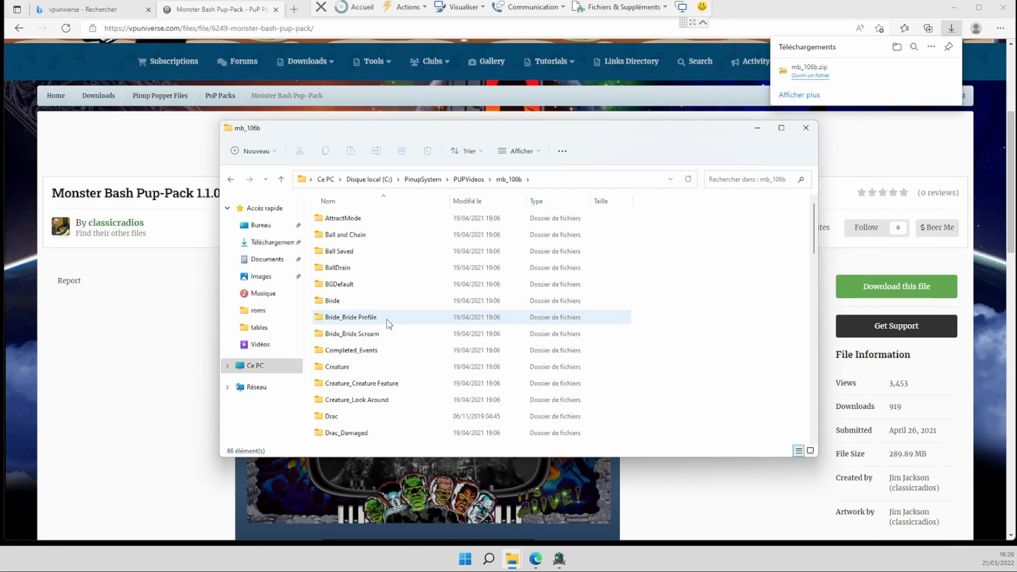
{"action": "scroll", "coordinate": [381, 361], "scroll_direction": "down", "scroll_amount": 17}
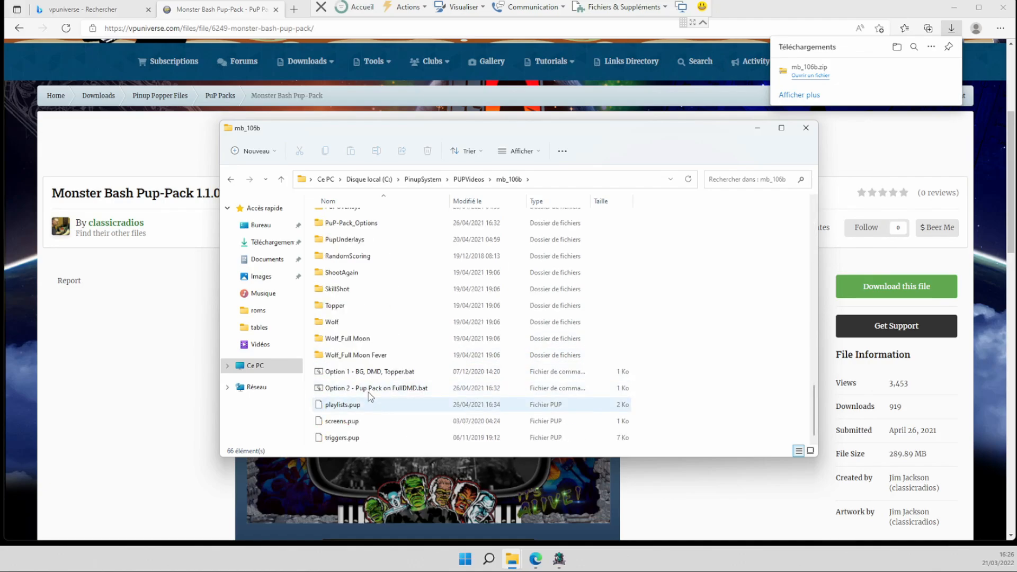
{"action": "left_click", "coordinate": [371, 388]}
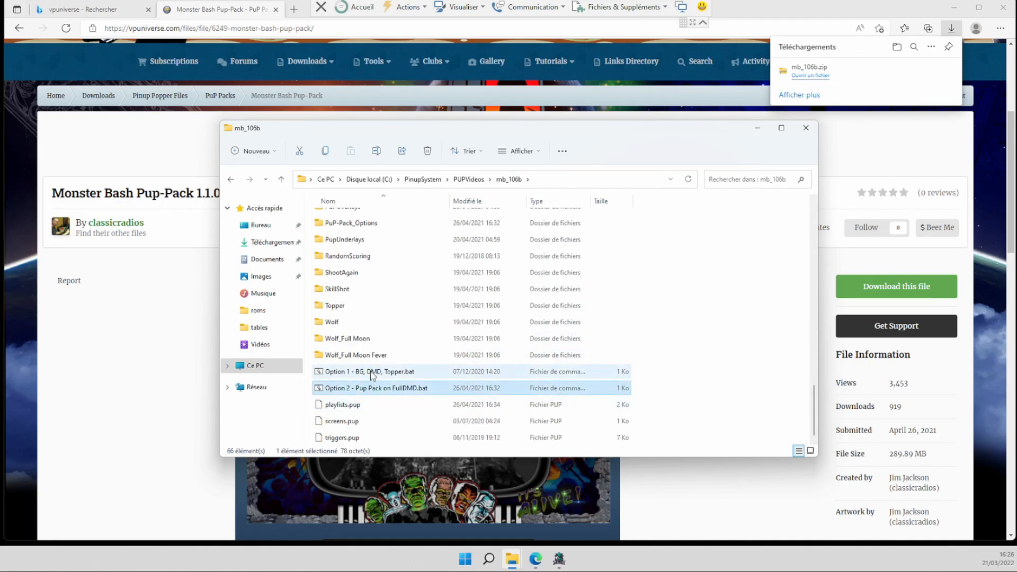
{"action": "left_click", "coordinate": [373, 373]}
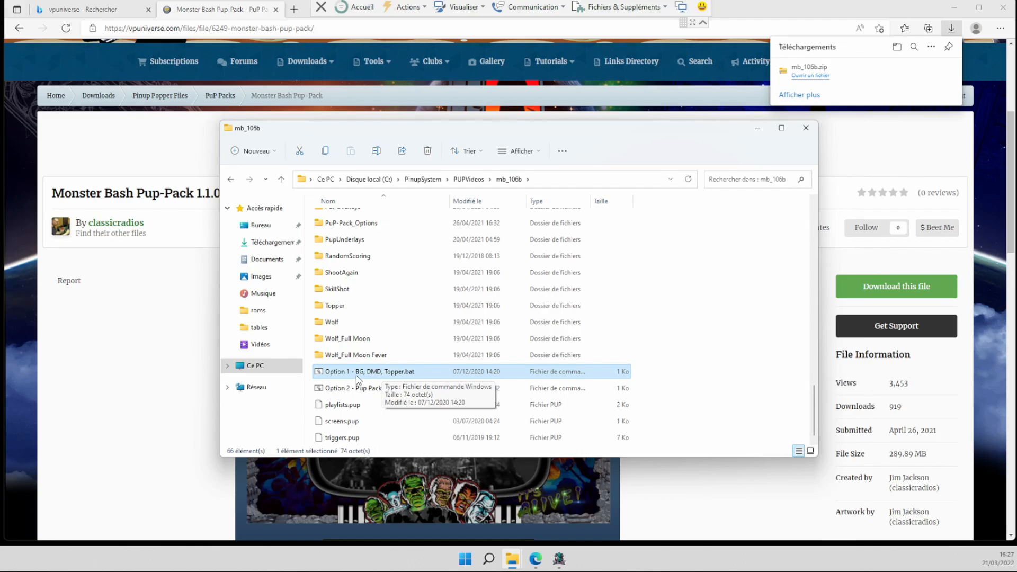
{"action": "left_click", "coordinate": [377, 394]}
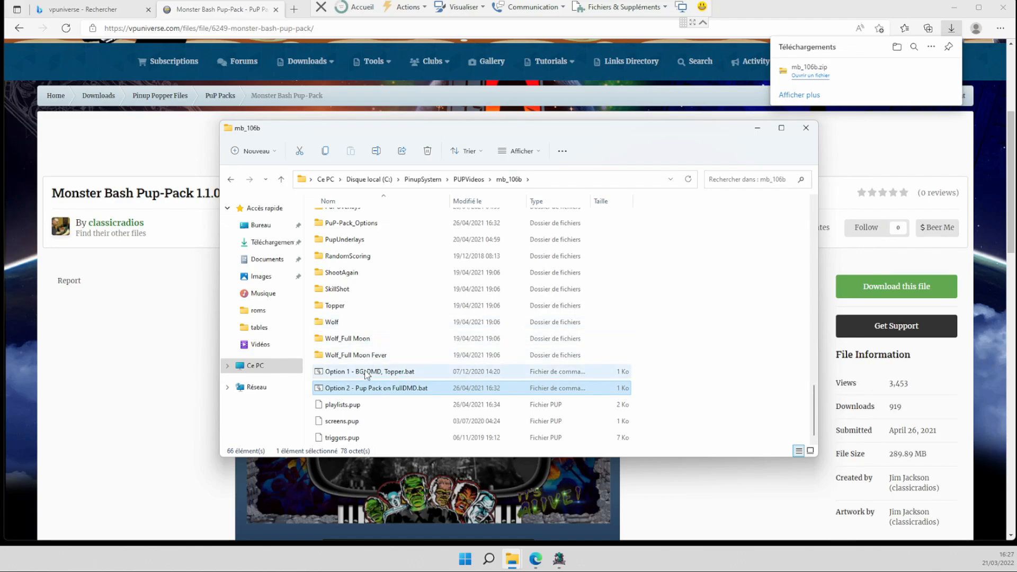
{"action": "left_click", "coordinate": [367, 376]}
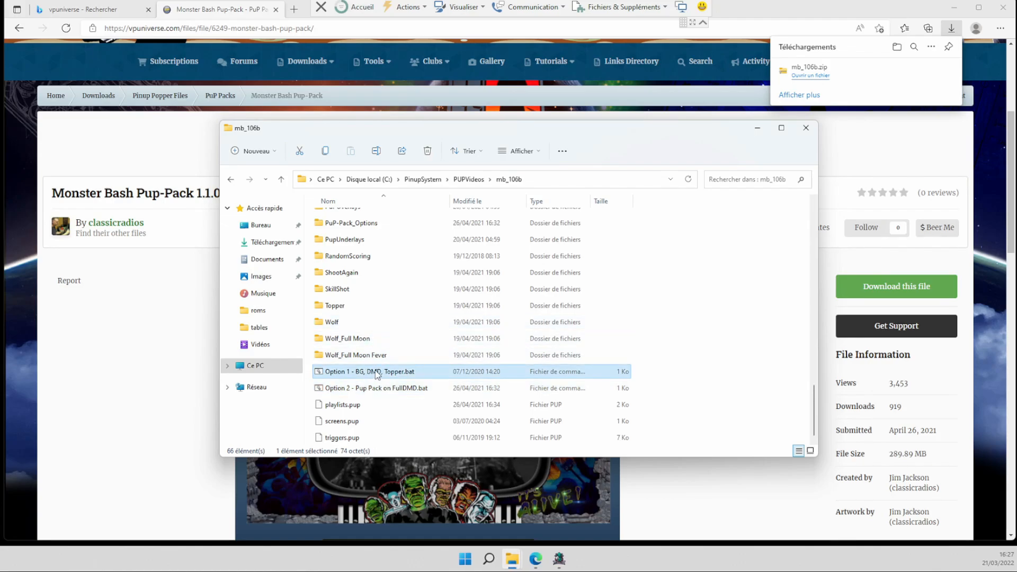
{"action": "left_click", "coordinate": [806, 128]}
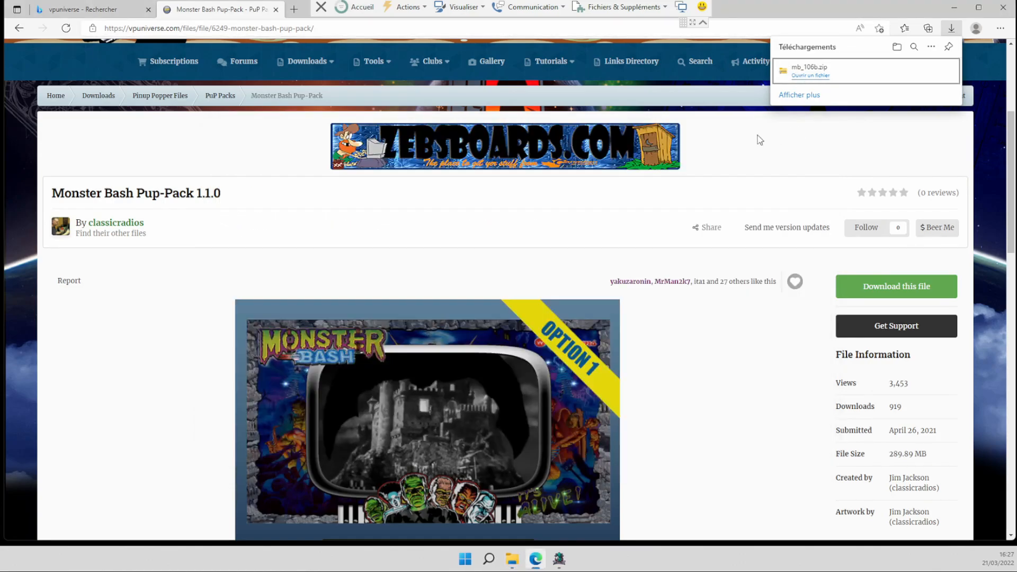
Cut the backglass file Monster Bash (Williams 1998).directb2s from the Visual Pinball tables folder
{"action": "left_click", "coordinate": [512, 559]}
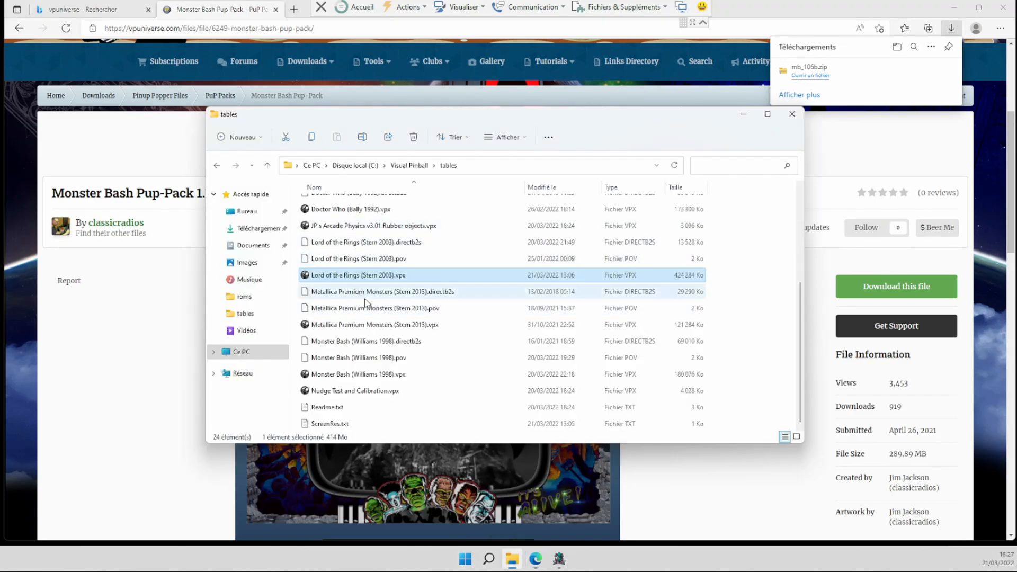
{"action": "scroll", "coordinate": [380, 307], "scroll_direction": "up", "scroll_amount": 1}
{"action": "scroll", "coordinate": [379, 310], "scroll_direction": "down", "scroll_amount": 1}
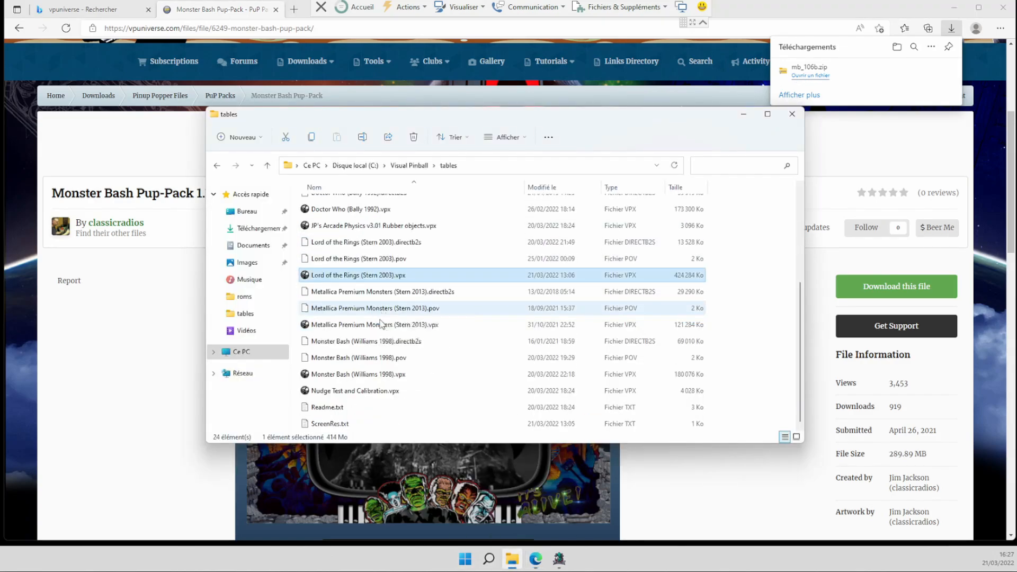
{"action": "left_click", "coordinate": [374, 345]}
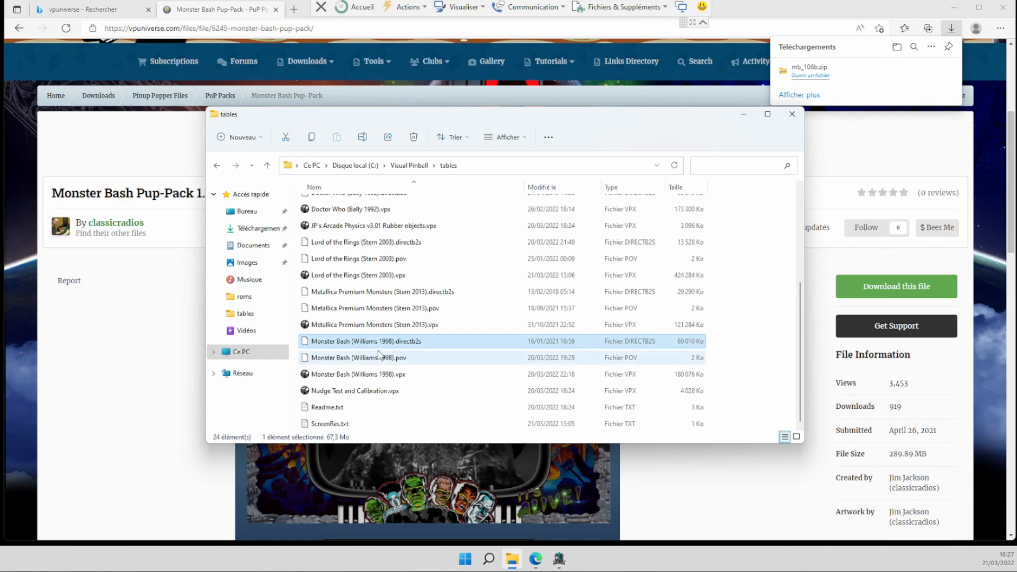
{"action": "right_click", "coordinate": [381, 346]}
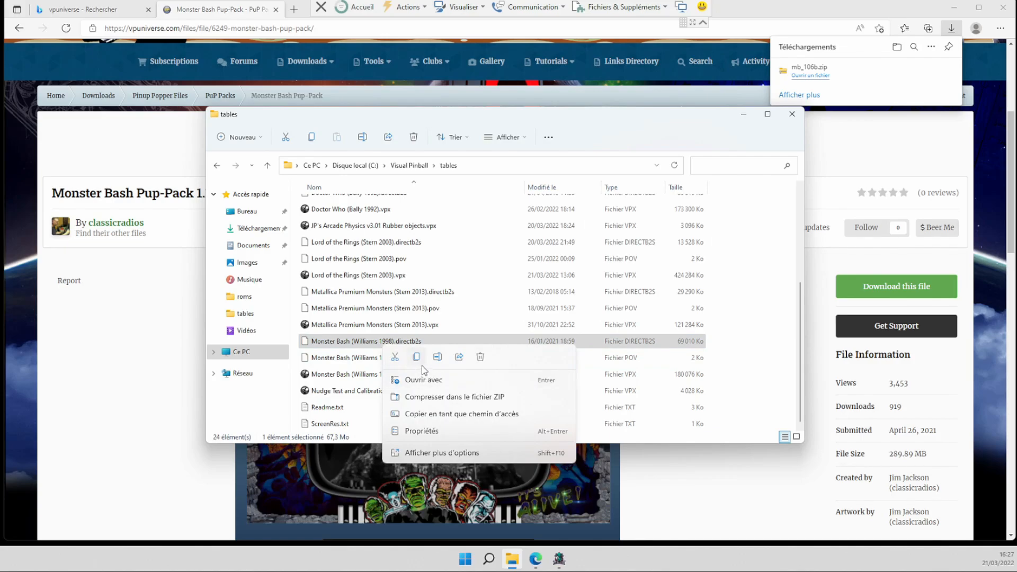
{"action": "left_click", "coordinate": [395, 358]}
Create a folder named B2S inside the tables folder and paste the cut Monster Bash backglass file into it
{"action": "scroll", "coordinate": [340, 239], "scroll_direction": "up", "scroll_amount": 3}
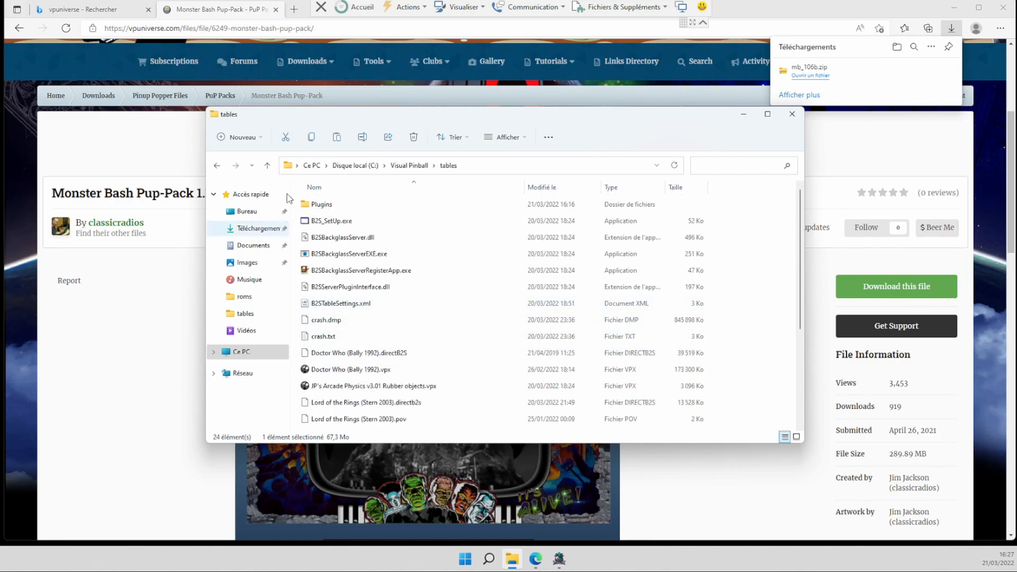
{"action": "left_click", "coordinate": [253, 143]}
{"action": "left_click", "coordinate": [246, 162]}
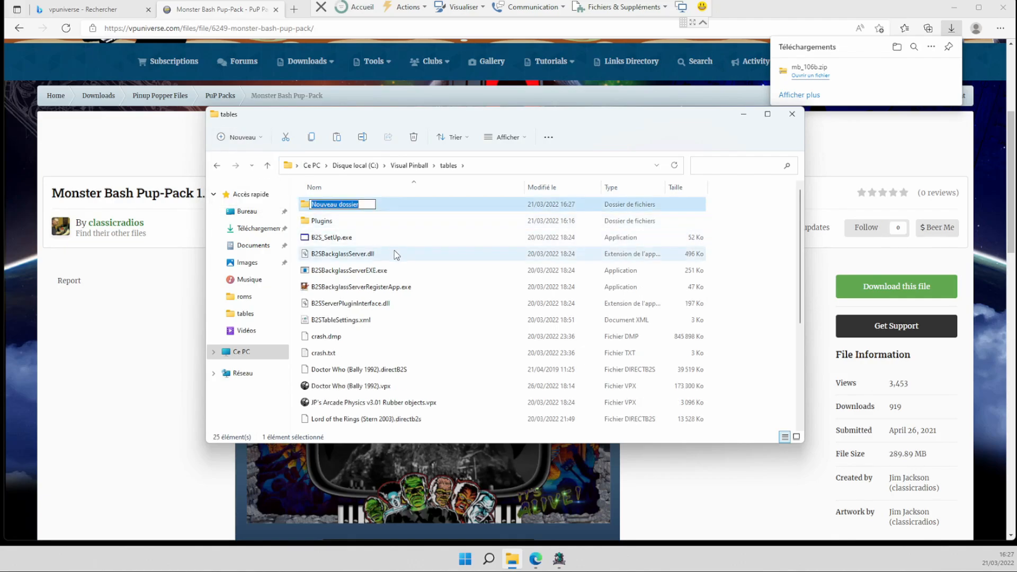
{"action": "type", "text": "B2S"}
{"action": "key", "text": "Return"}
{"action": "key", "text": "Return"}
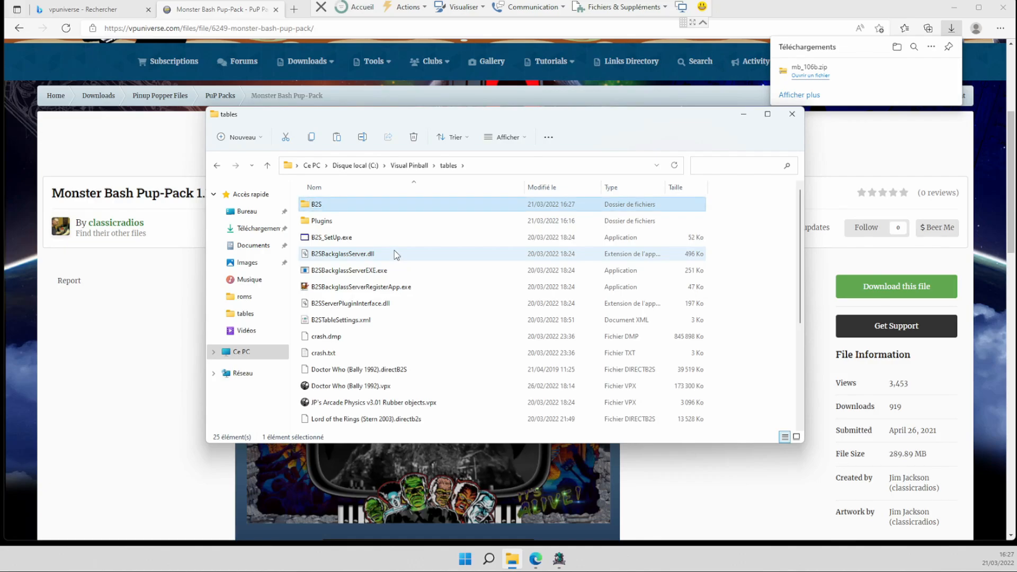
{"action": "key", "text": "ctrl+v"}
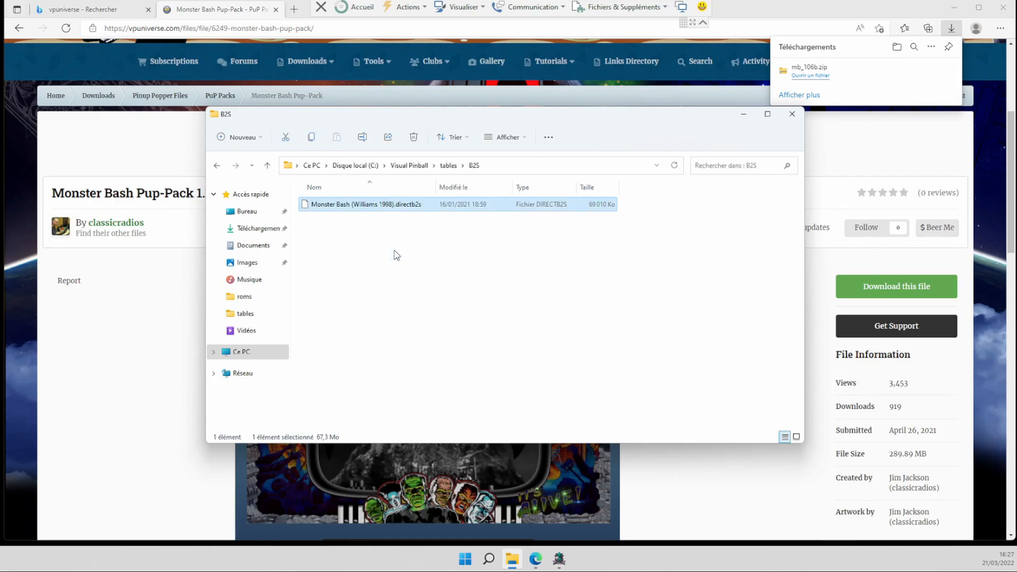
Return to the tables folder and open Monster Bash (Williams 1998).vpx in Visual Pinball
{"action": "left_click", "coordinate": [449, 166]}
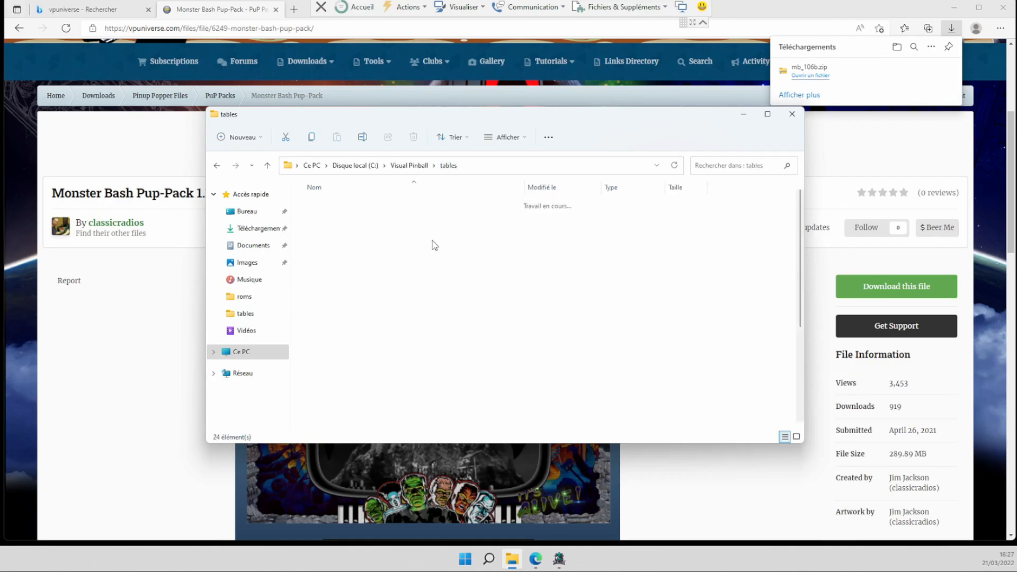
{"action": "scroll", "coordinate": [384, 331], "scroll_direction": "down", "scroll_amount": 3}
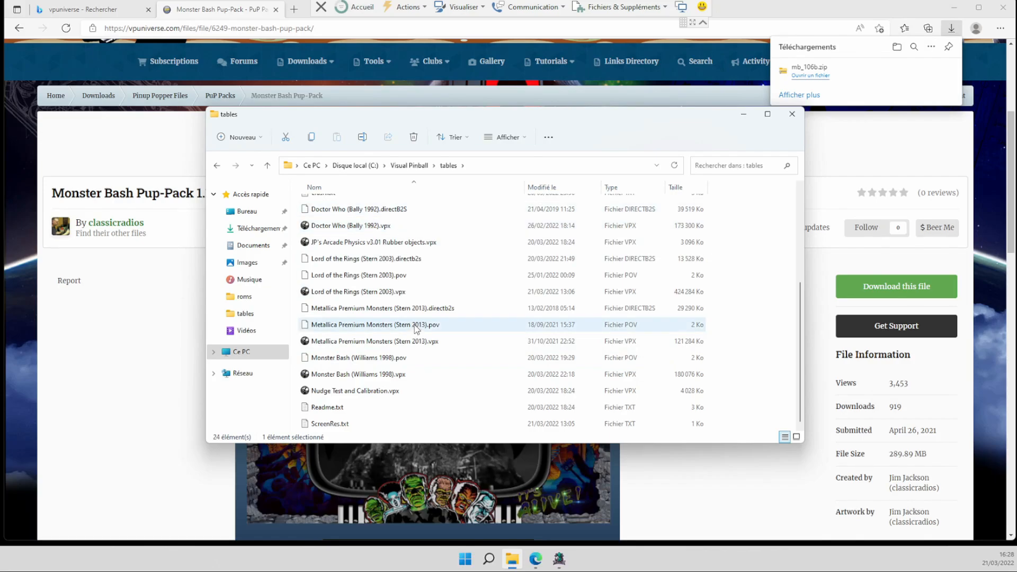
{"action": "scroll", "coordinate": [416, 329], "scroll_direction": "up", "scroll_amount": 3}
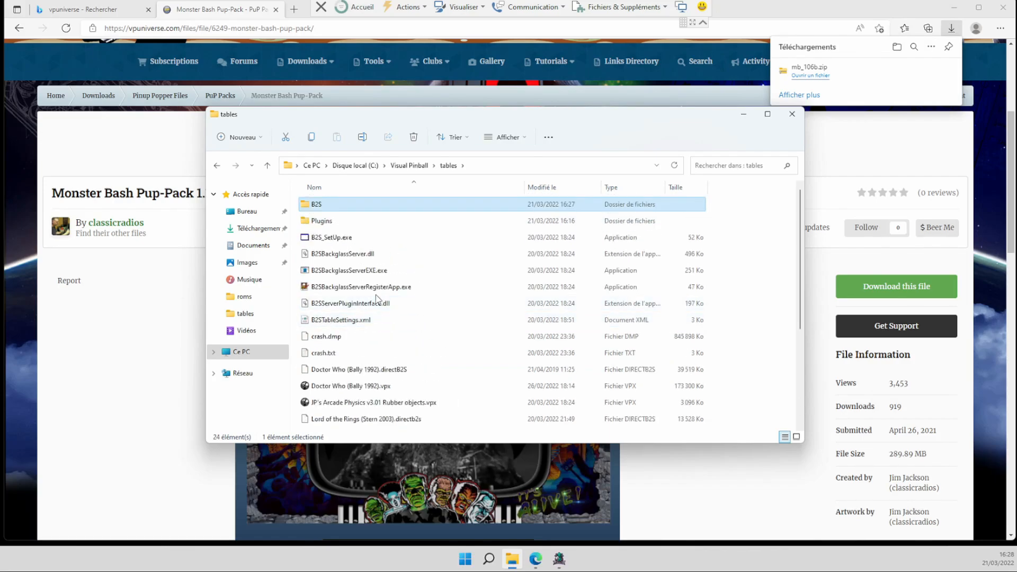
{"action": "scroll", "coordinate": [378, 329], "scroll_direction": "down", "scroll_amount": 3}
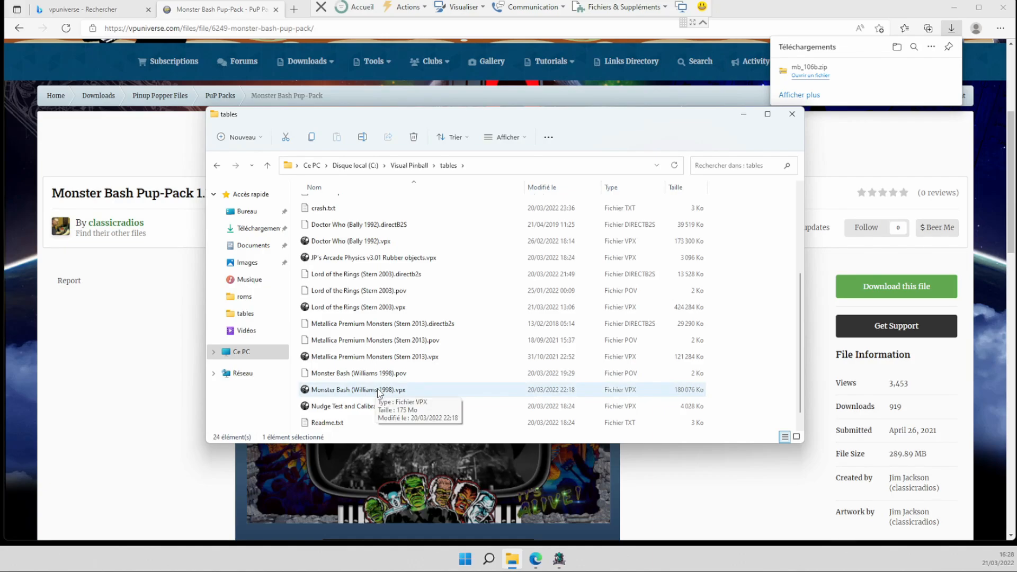
{"action": "double_click", "coordinate": [381, 390]}
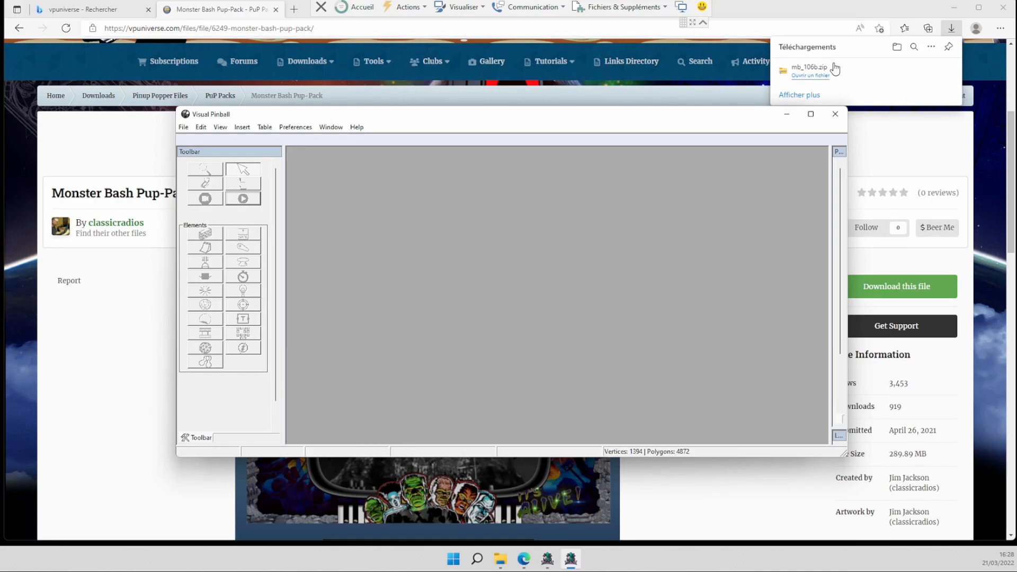
Minimize the browser, check the running Monster Bash table on the playfield, backglass and DMD displays, and quit the table
{"action": "left_click", "coordinate": [957, 10]}
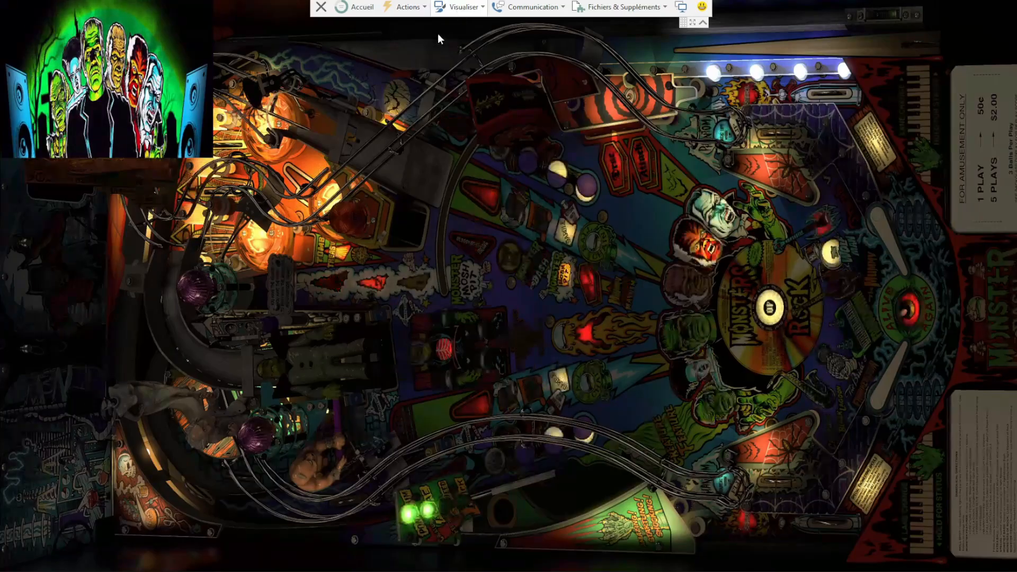
{"action": "left_click", "coordinate": [438, 34]}
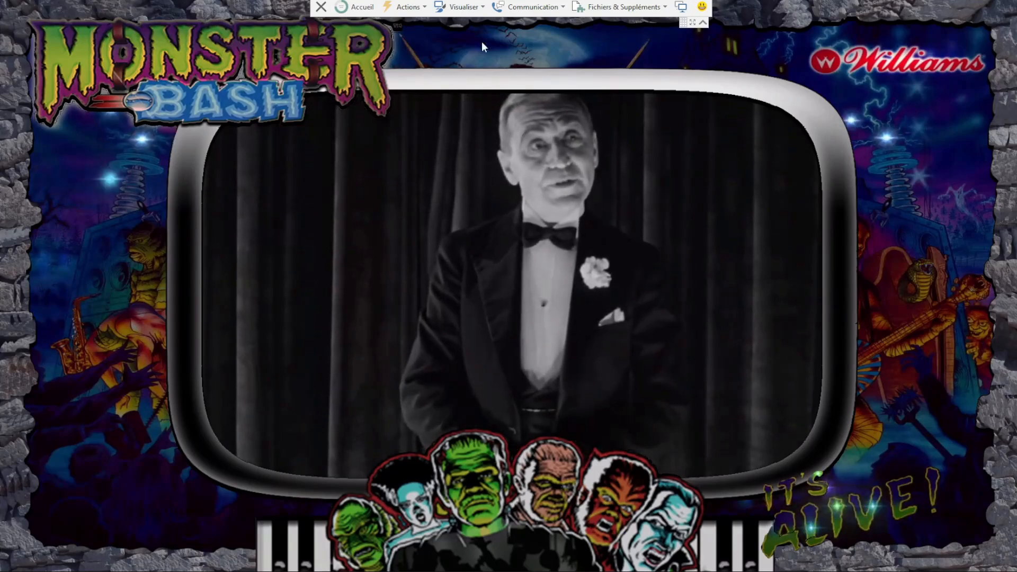
{"action": "left_click", "coordinate": [466, 8]}
{"action": "left_click", "coordinate": [453, 25]}
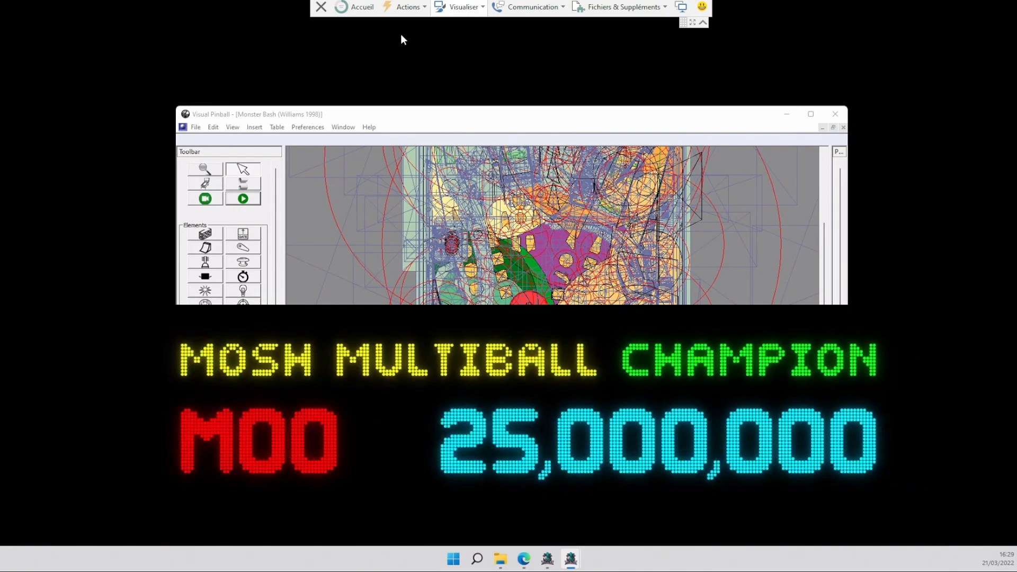
{"action": "left_click", "coordinate": [413, 31]}
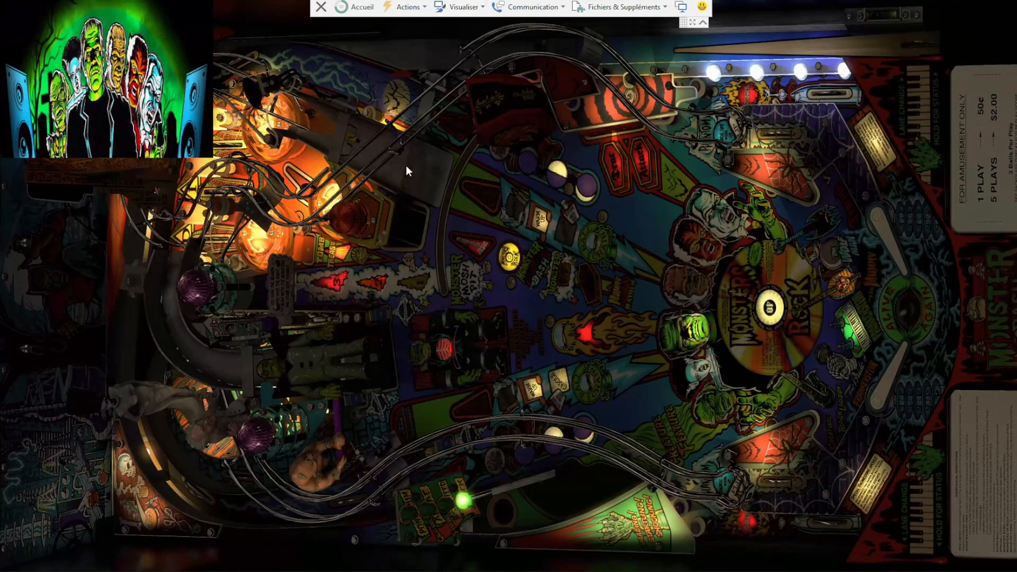
{"action": "left_click", "coordinate": [439, 30]}
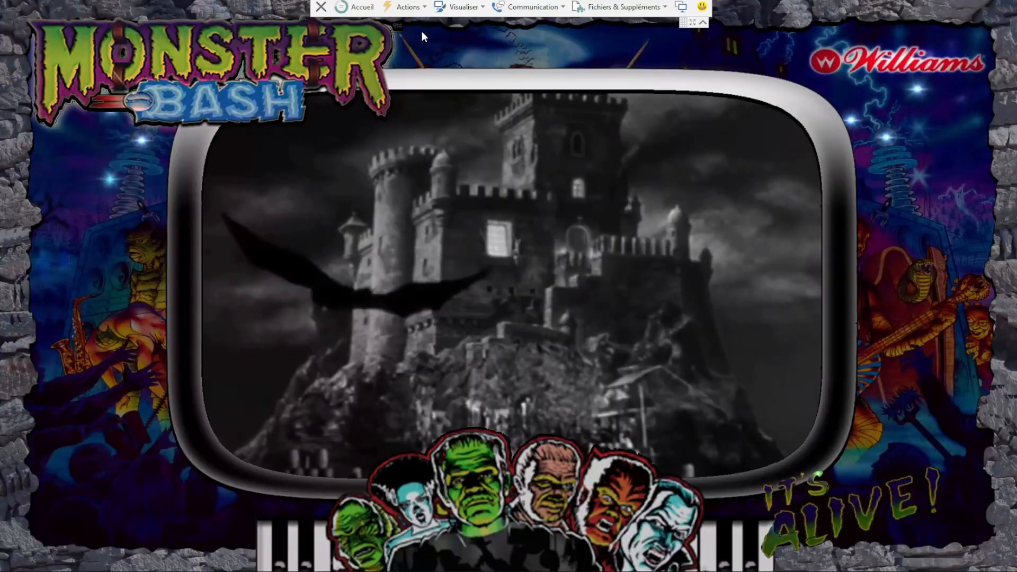
{"action": "left_click", "coordinate": [422, 31]}
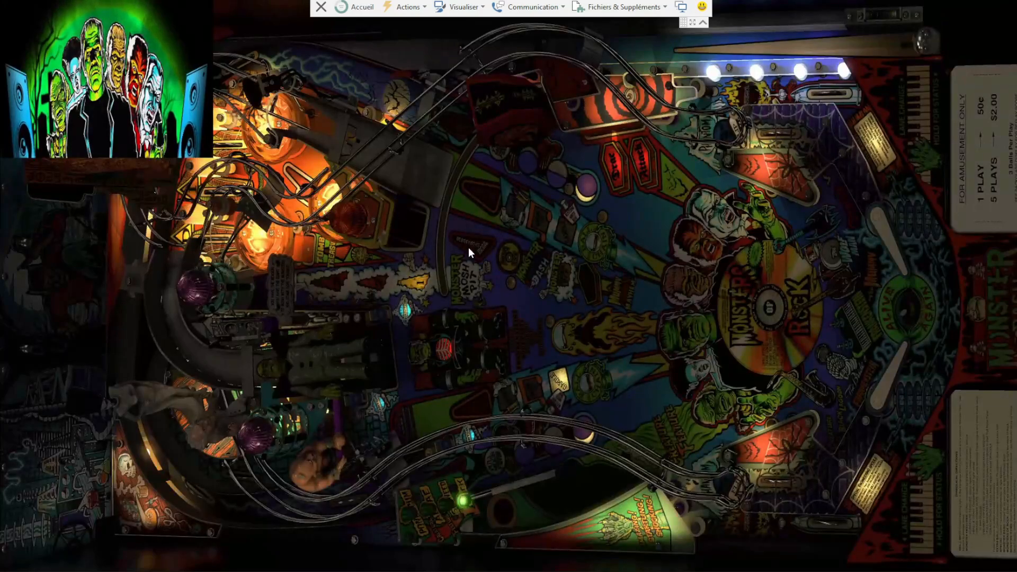
{"action": "key", "text": "Escape"}
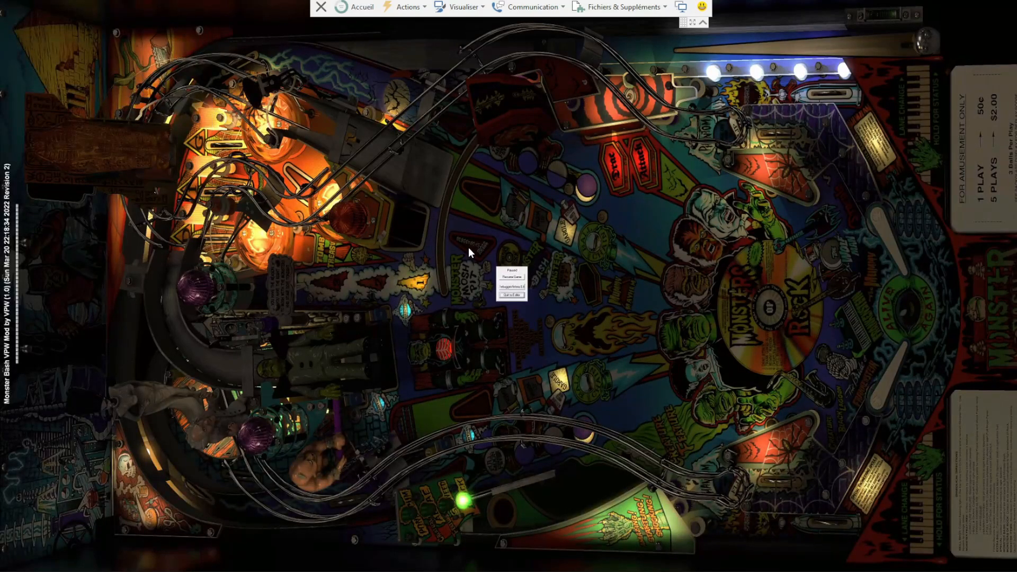
{"action": "key", "text": "Return"}
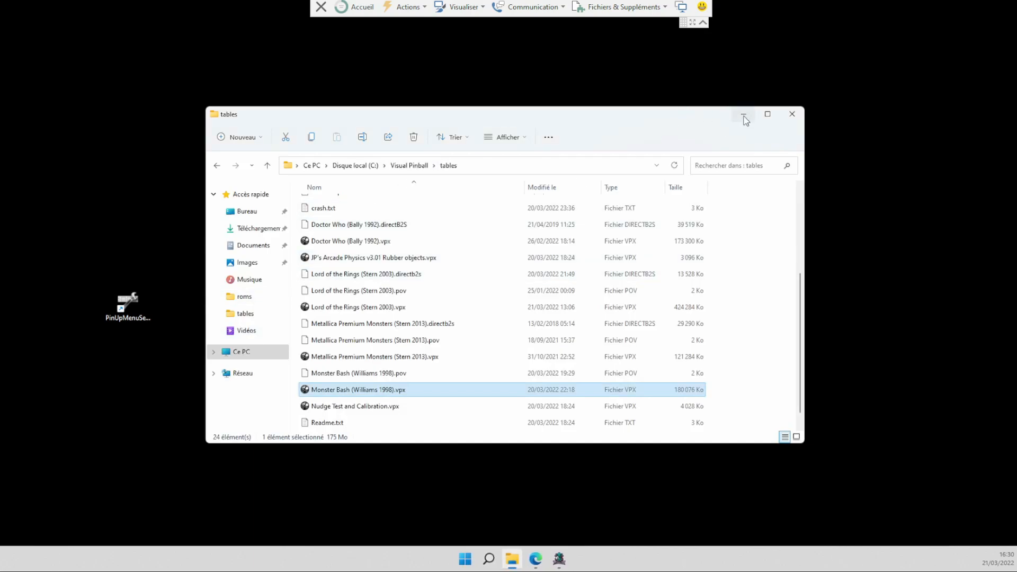
Move the PinUpMenuSetup.exe desktop shortcut higher and launch PinUpPackEditor.exe from C:\PinupSystem
{"action": "left_click_drag", "start_coordinate": [127, 307], "coordinate": [141, 242]}
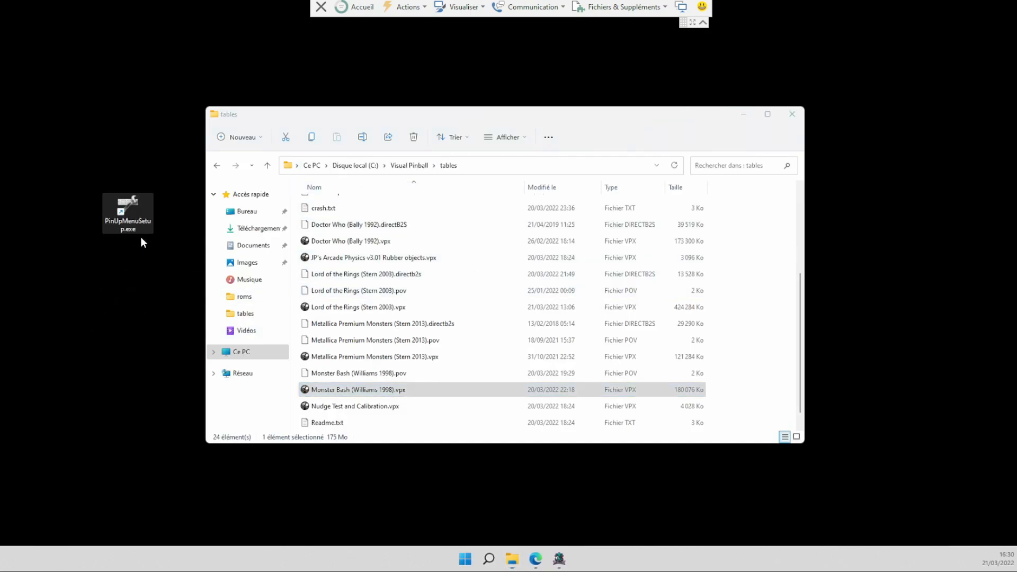
{"action": "left_click", "coordinate": [354, 166]}
{"action": "left_click", "coordinate": [343, 238]}
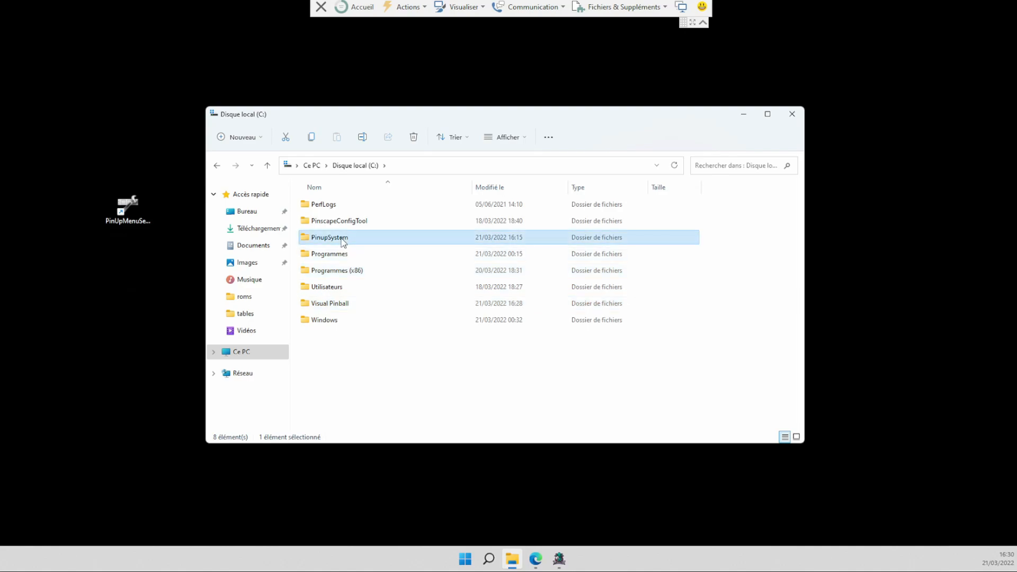
{"action": "double_click", "coordinate": [342, 240]}
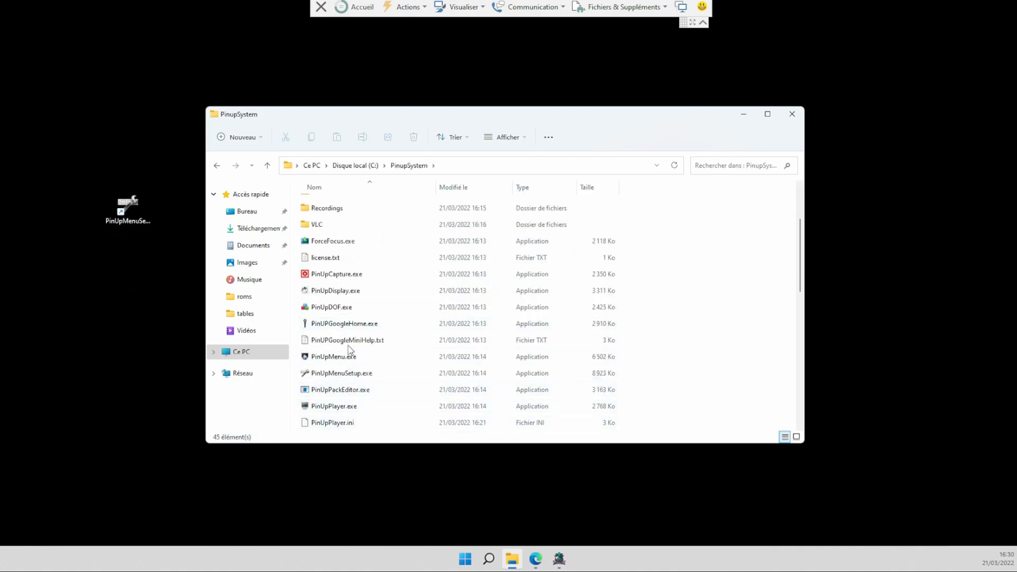
{"action": "left_click", "coordinate": [350, 397]}
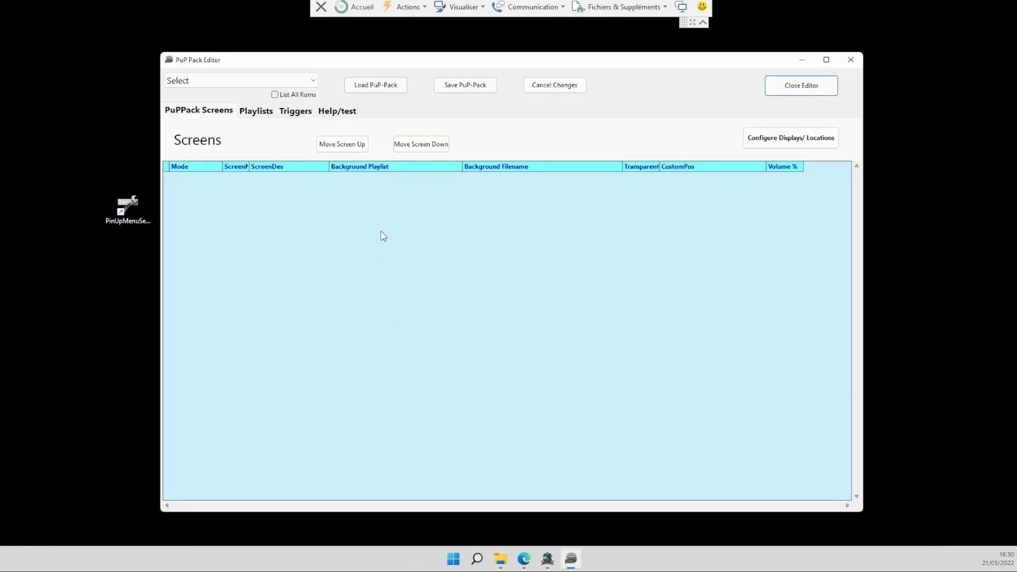
Load the mb_106b PuP pack in the PuP Pack Editor
{"action": "left_click", "coordinate": [315, 84]}
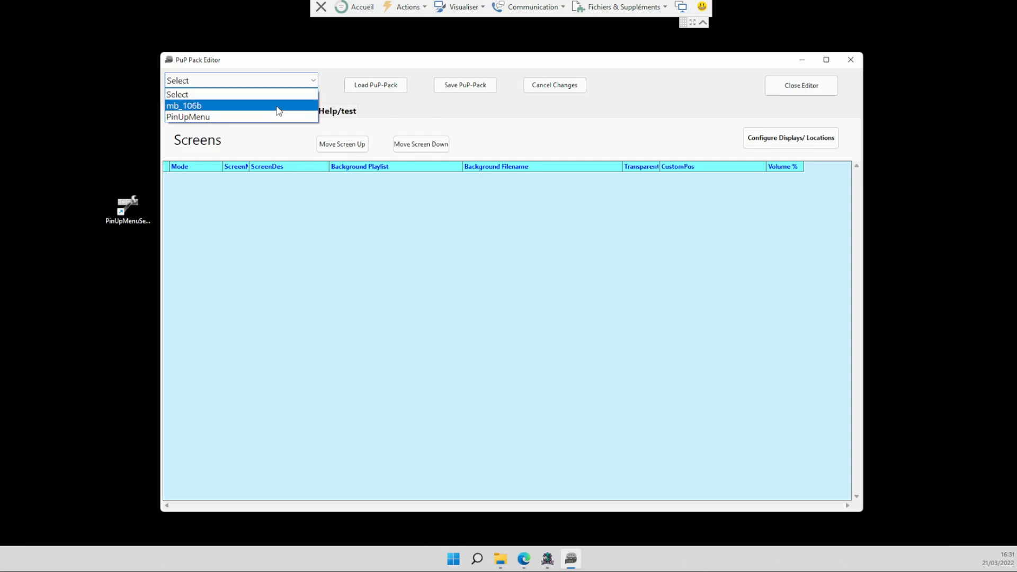
{"action": "left_click", "coordinate": [279, 105]}
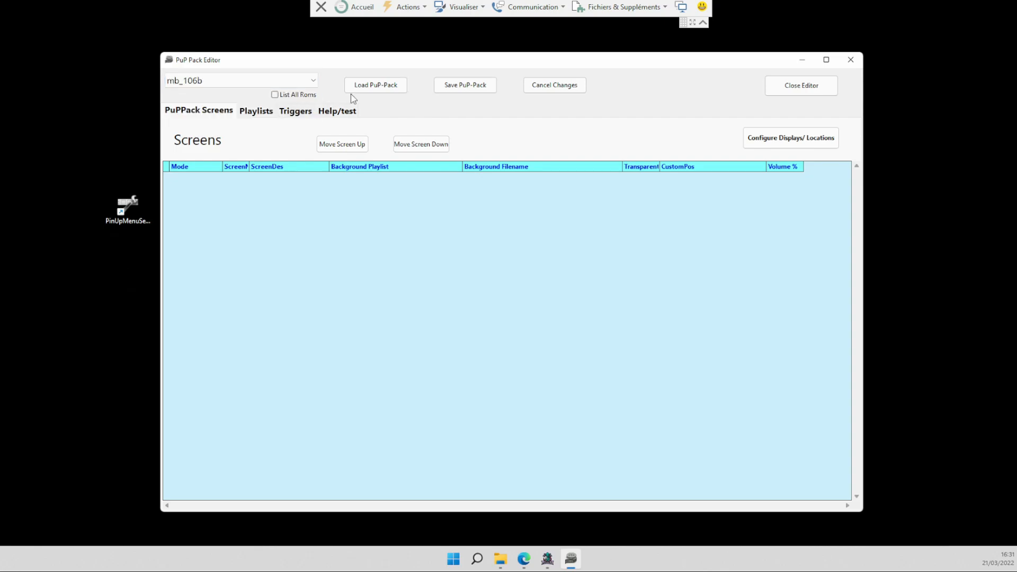
{"action": "left_click", "coordinate": [368, 91]}
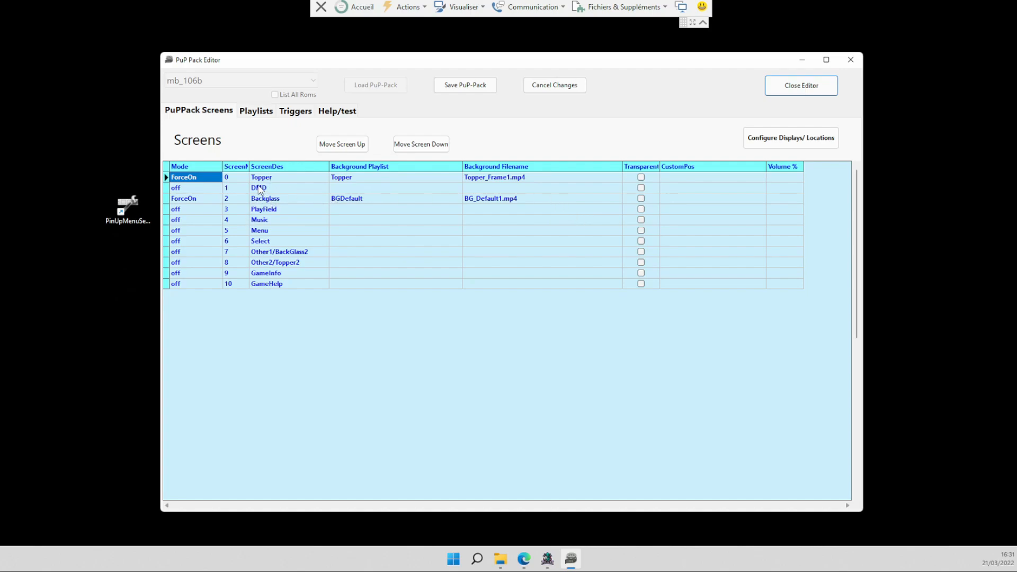
Set the mode of the Topper screen to off in the mb_106b pack and save the pack
{"action": "left_click", "coordinate": [279, 180]}
{"action": "left_click", "coordinate": [203, 177]}
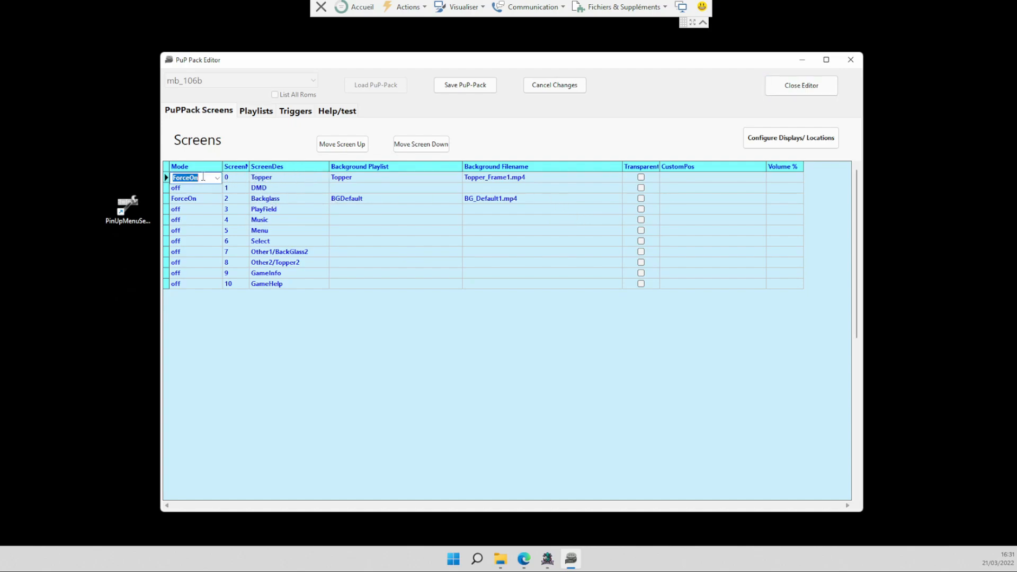
{"action": "left_click", "coordinate": [217, 179]}
{"action": "scroll", "coordinate": [194, 209], "scroll_direction": "up", "scroll_amount": 1}
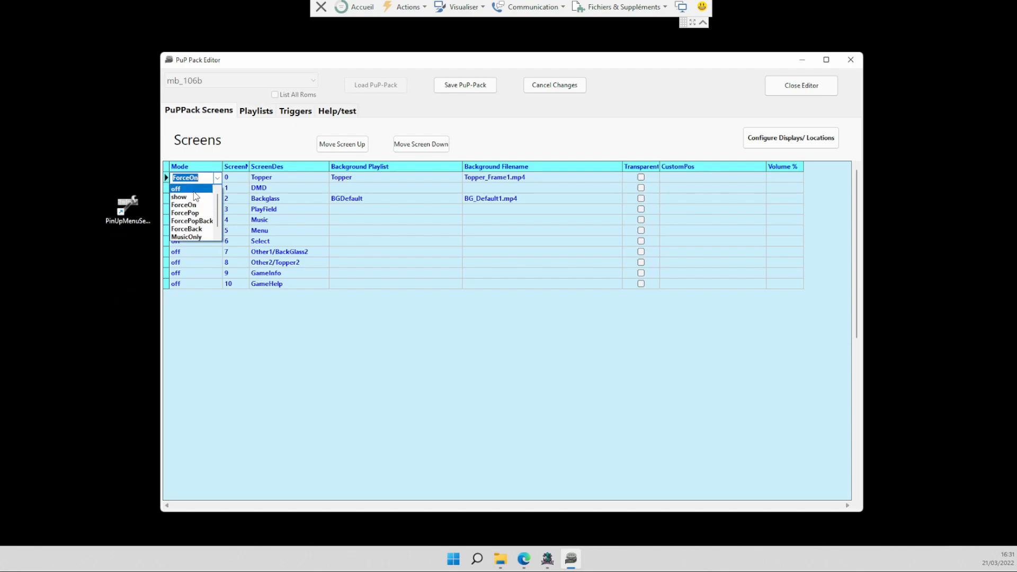
{"action": "left_click", "coordinate": [194, 192]}
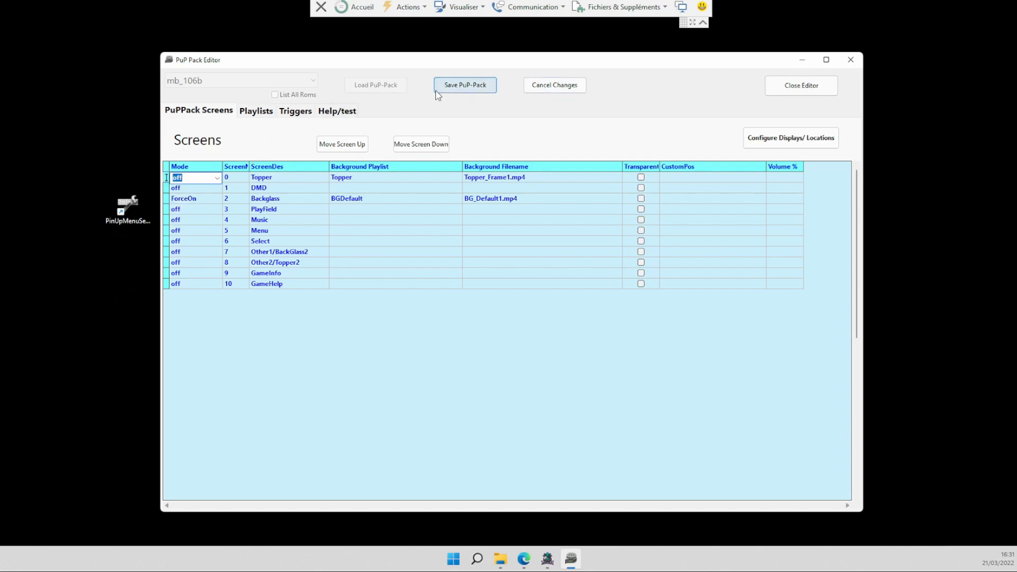
{"action": "left_click", "coordinate": [454, 87]}
{"action": "left_click", "coordinate": [576, 275]}
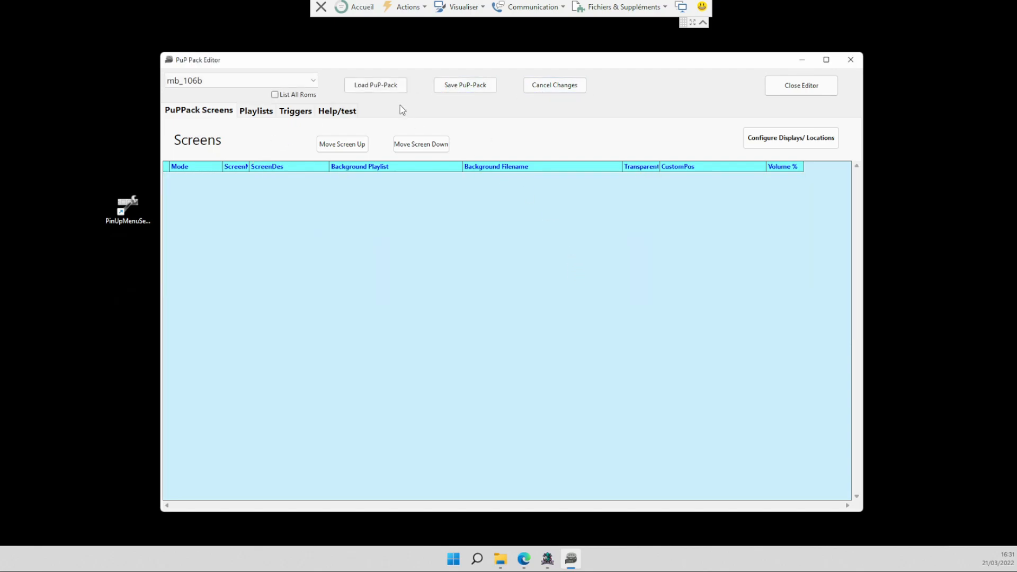
Reload the mb_106b pack to check its saved screen modes and close the editor
{"action": "left_click", "coordinate": [375, 86]}
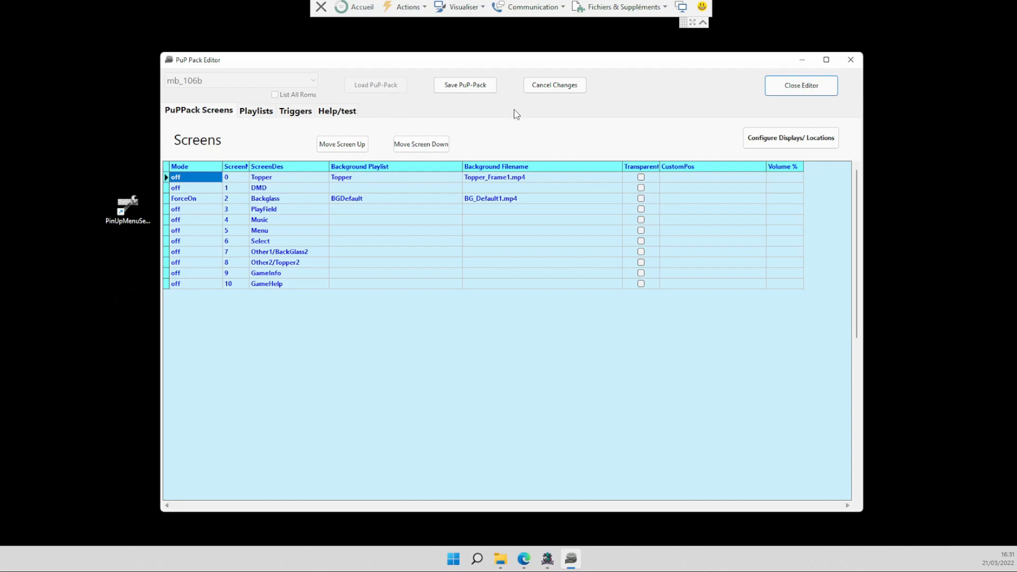
{"action": "left_click", "coordinate": [782, 91]}
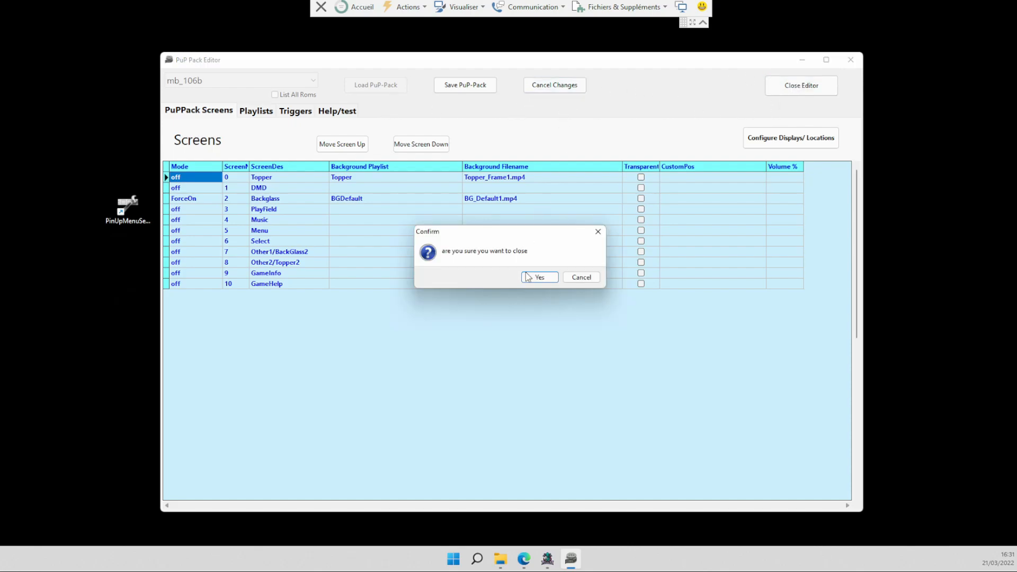
{"action": "left_click", "coordinate": [529, 277]}
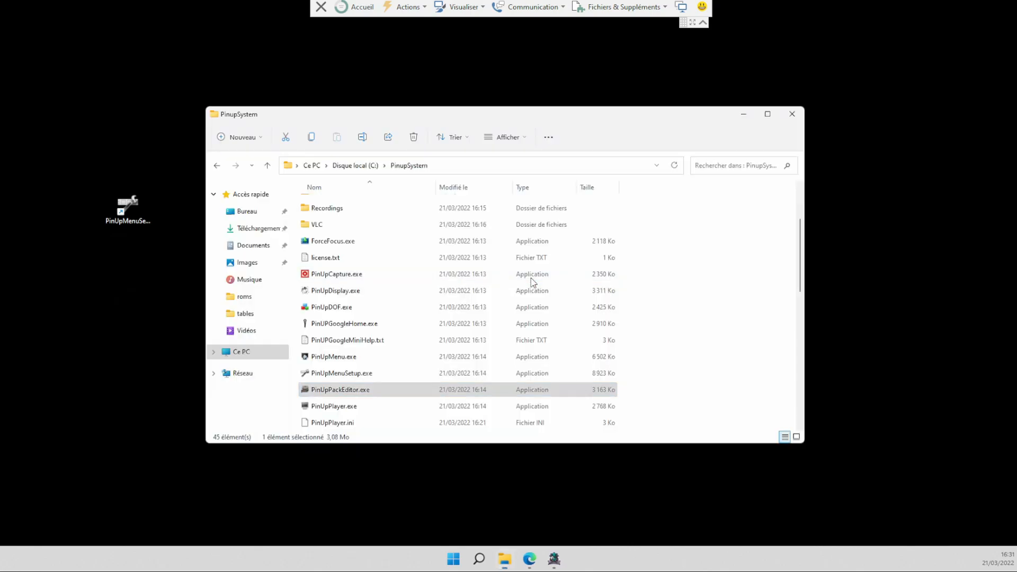
Run Monster Bash (Williams 1998).vpx from the tables folder to check the display without the topper, quit it and close its editor window
{"action": "left_click", "coordinate": [356, 165]}
{"action": "left_click", "coordinate": [254, 316]}
{"action": "scroll", "coordinate": [370, 372], "scroll_direction": "down", "scroll_amount": 4}
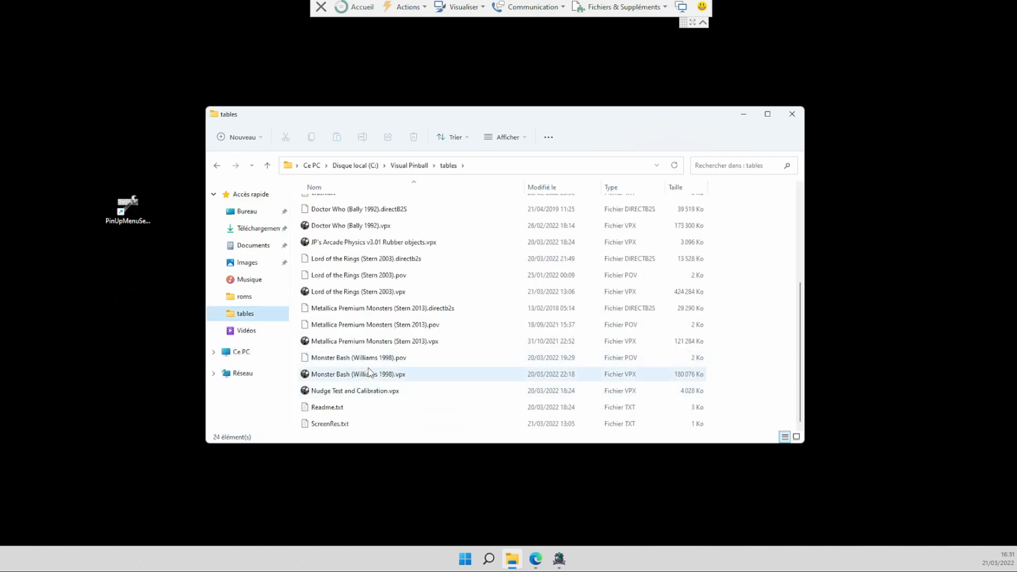
{"action": "double_click", "coordinate": [363, 376]}
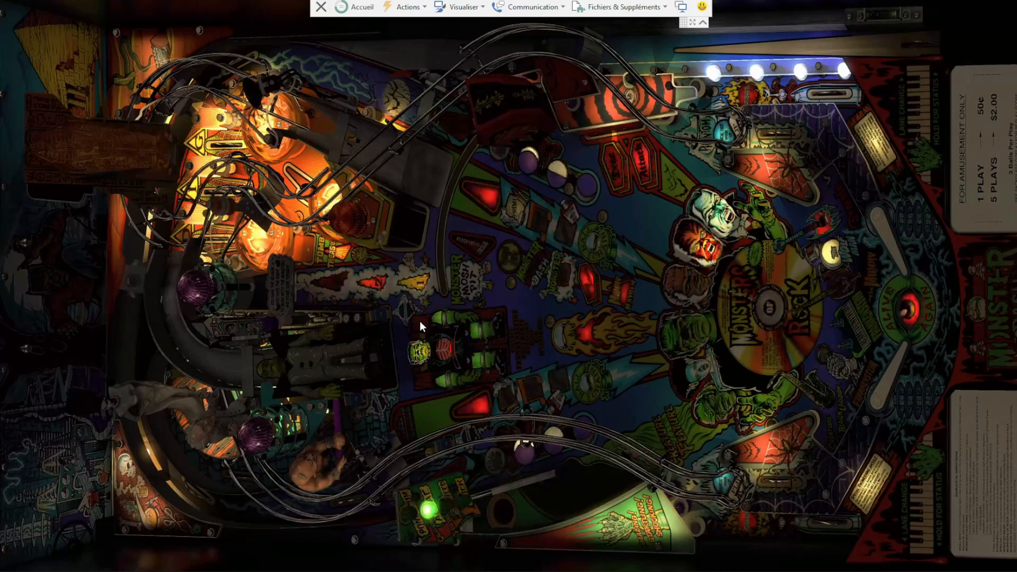
{"action": "key", "text": "Escape"}
{"action": "key", "text": "Return"}
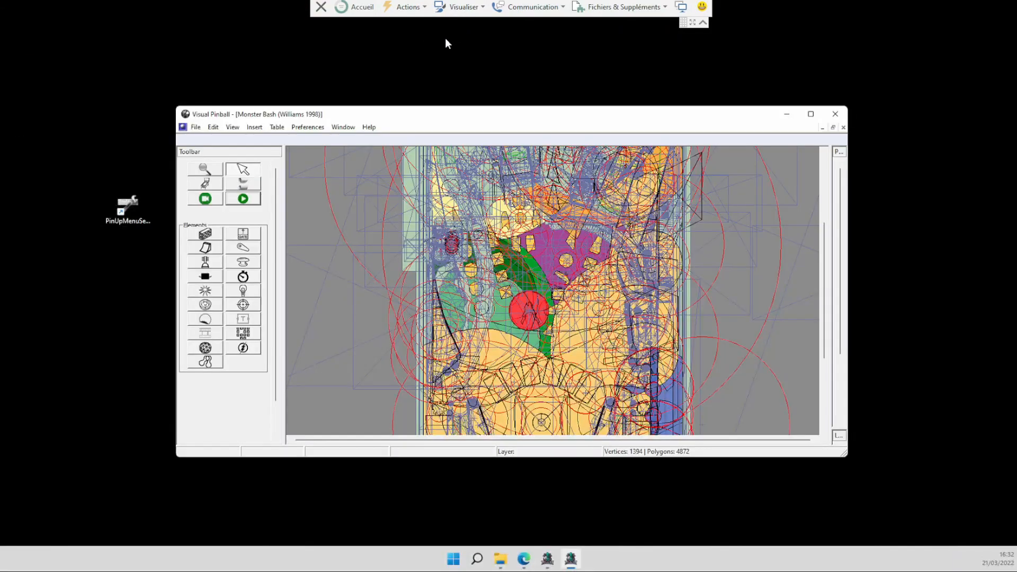
{"action": "left_click", "coordinate": [835, 121]}
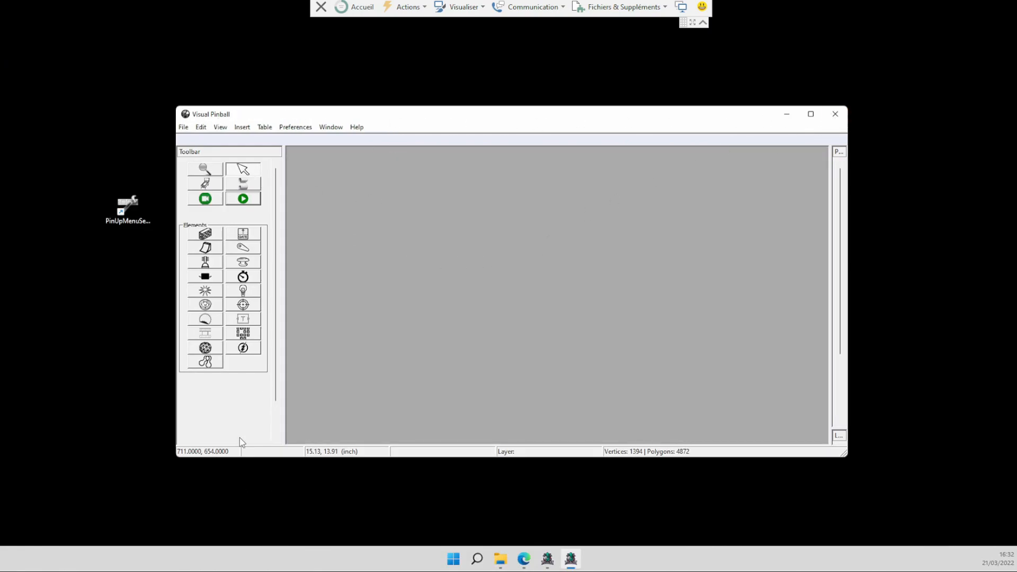
Minimize the tables folder, move the Fullcab.exe desktop icon higher, and launch PinUpMenuSetup.exe
{"action": "left_click", "coordinate": [120, 208]}
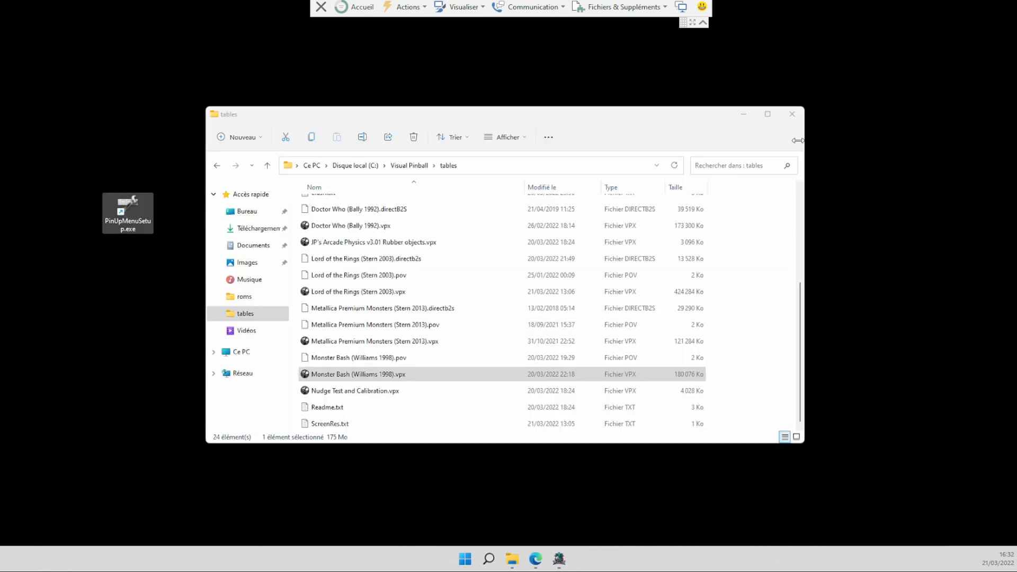
{"action": "left_click", "coordinate": [744, 114]}
{"action": "left_click_drag", "start_coordinate": [227, 218], "coordinate": [228, 69]}
{"action": "double_click", "coordinate": [125, 211]}
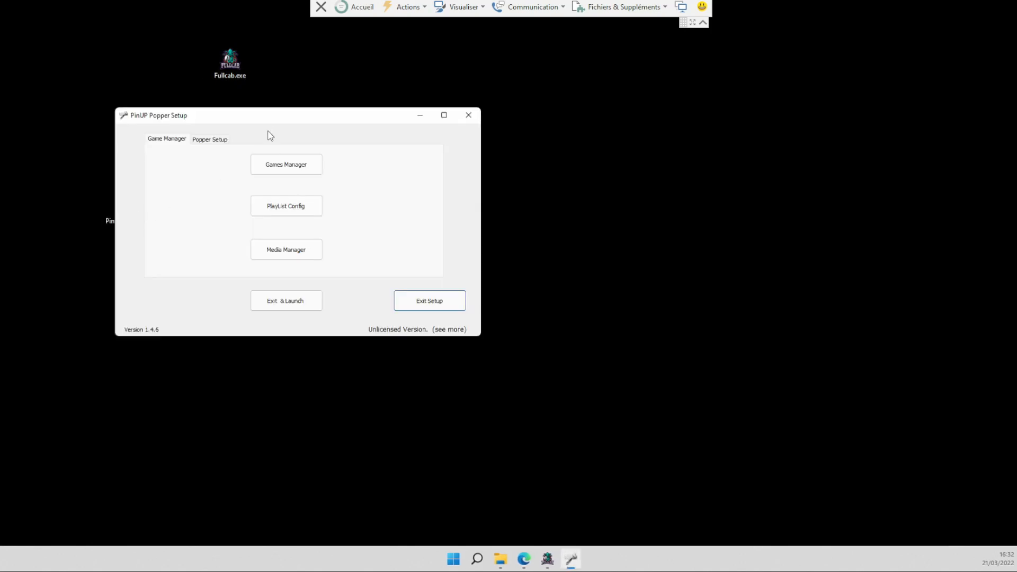
{"action": "left_click_drag", "start_coordinate": [342, 120], "coordinate": [467, 120]}
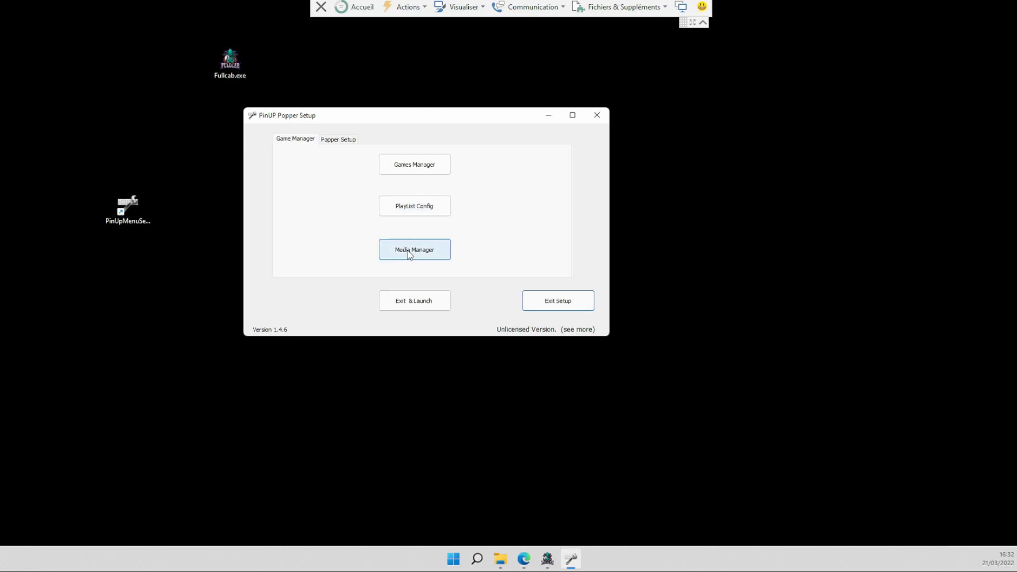
Open the PinUP Popper global configuration and set the System Friendly Name to BatCab
{"action": "left_click", "coordinate": [347, 142]}
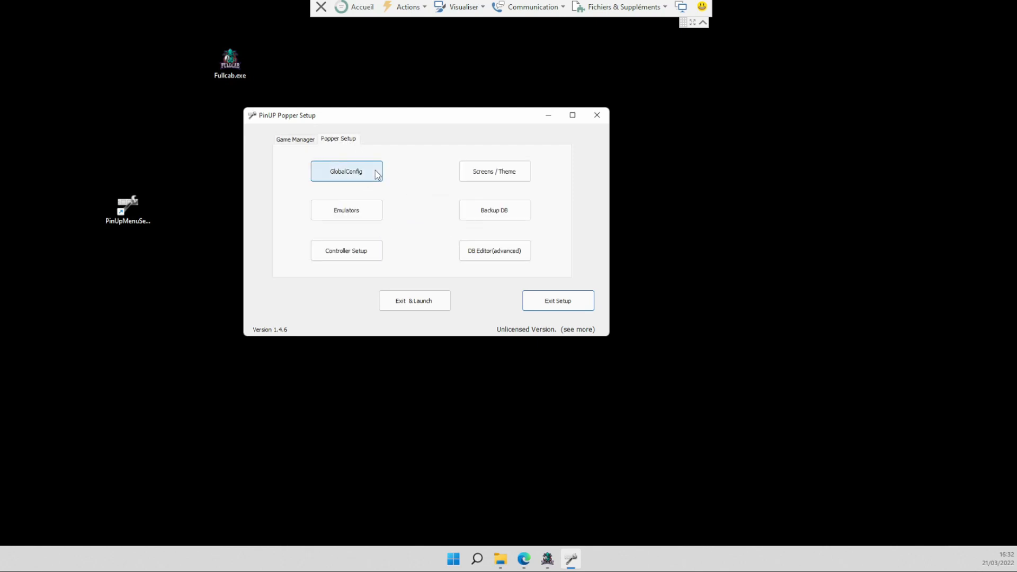
{"action": "left_click", "coordinate": [357, 172]}
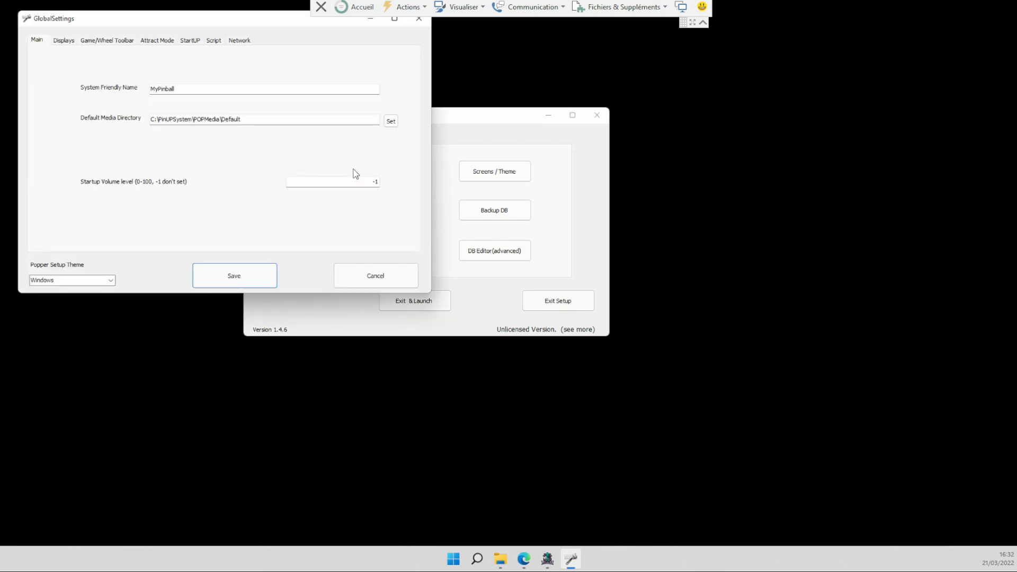
{"action": "left_click_drag", "start_coordinate": [154, 22], "coordinate": [348, 126]}
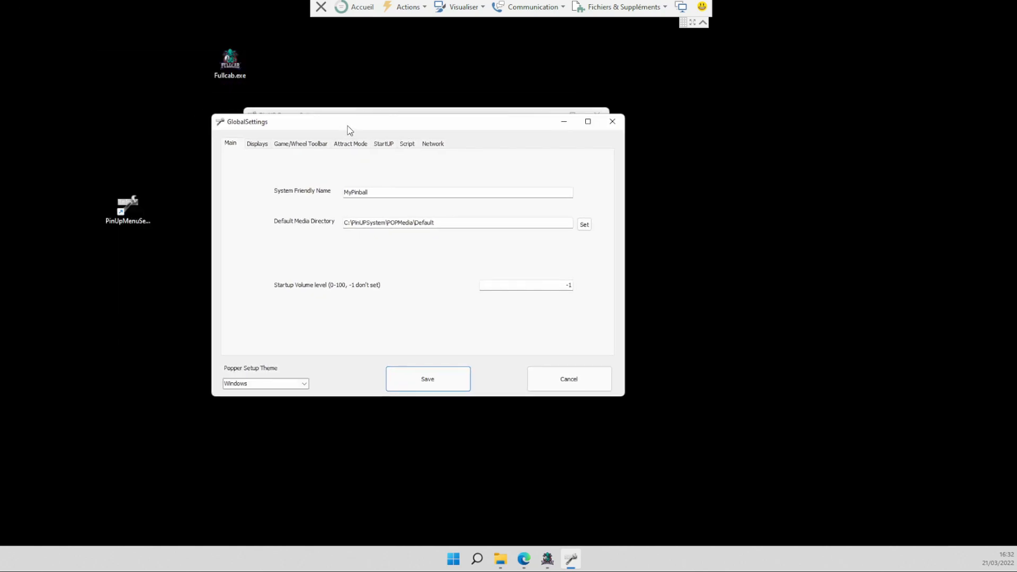
{"action": "left_click_drag", "start_coordinate": [384, 191], "coordinate": [269, 193]}
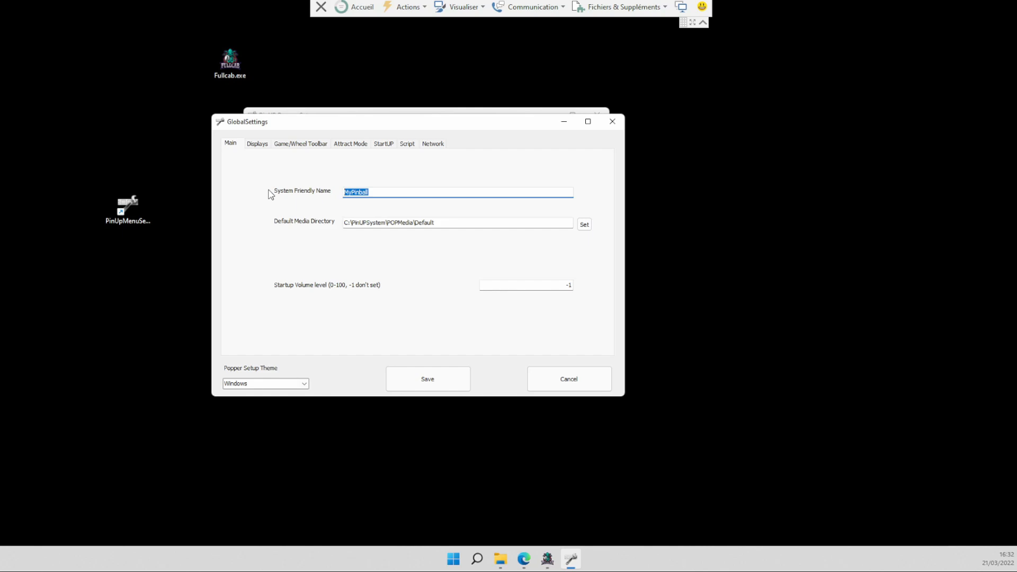
{"action": "type", "text": "BatCab"}
{"action": "left_click", "coordinate": [496, 285]}
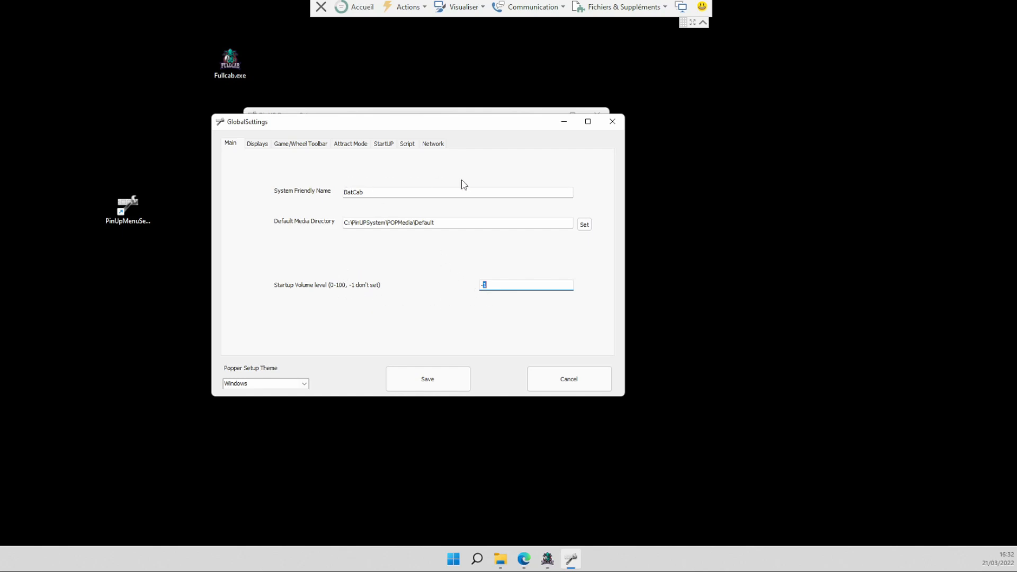
In the global display settings, set both the Topper and DMD displays to None
{"action": "left_click", "coordinate": [258, 144]}
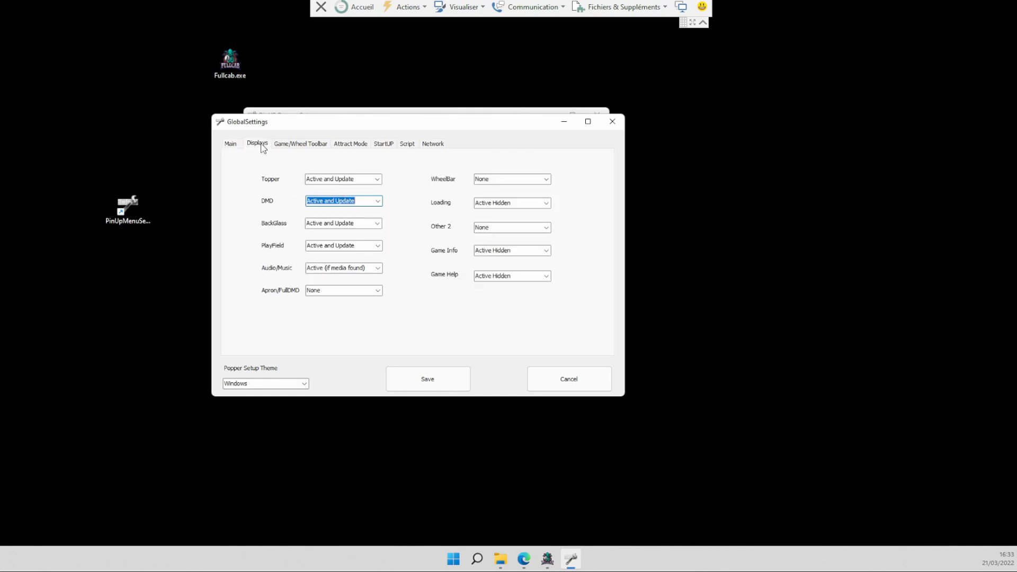
{"action": "left_click", "coordinate": [378, 181]}
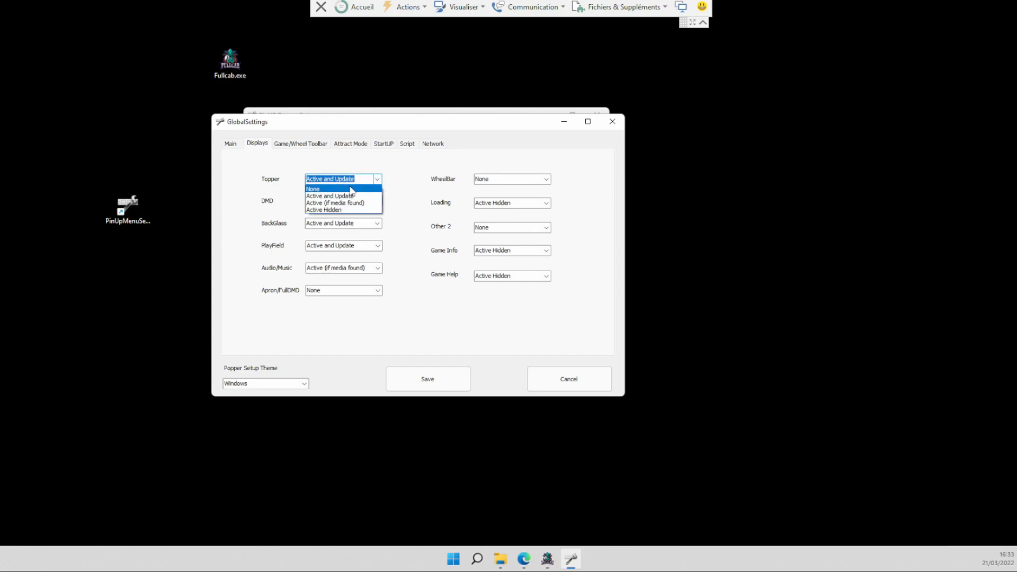
{"action": "left_click", "coordinate": [353, 189]}
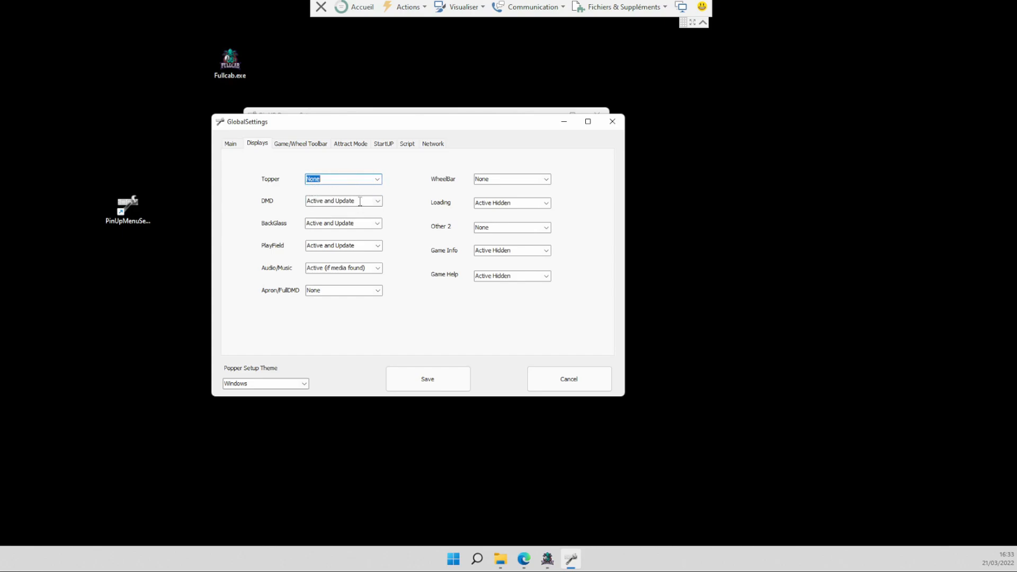
{"action": "left_click", "coordinate": [378, 201]}
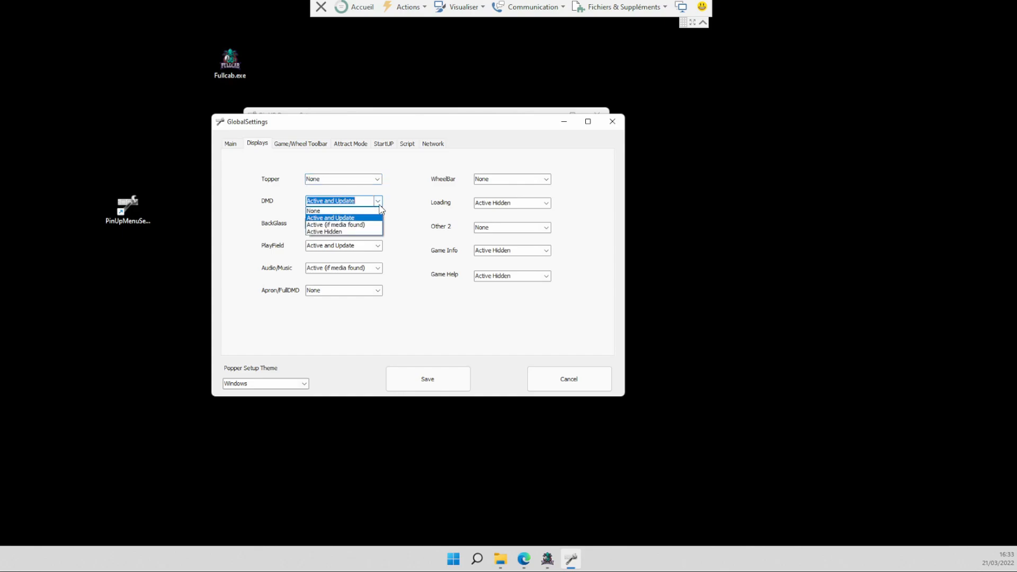
{"action": "left_click", "coordinate": [363, 212]}
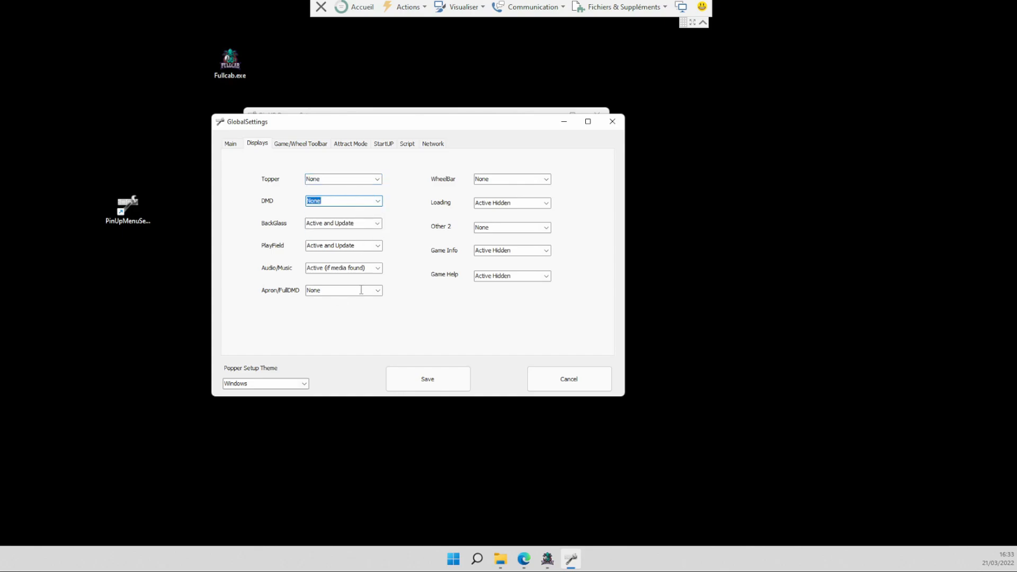
Set the Apron/FullDMD display to Active and Update, recheck the DMD and Topper options, and save the global settings
{"action": "left_click", "coordinate": [378, 290]}
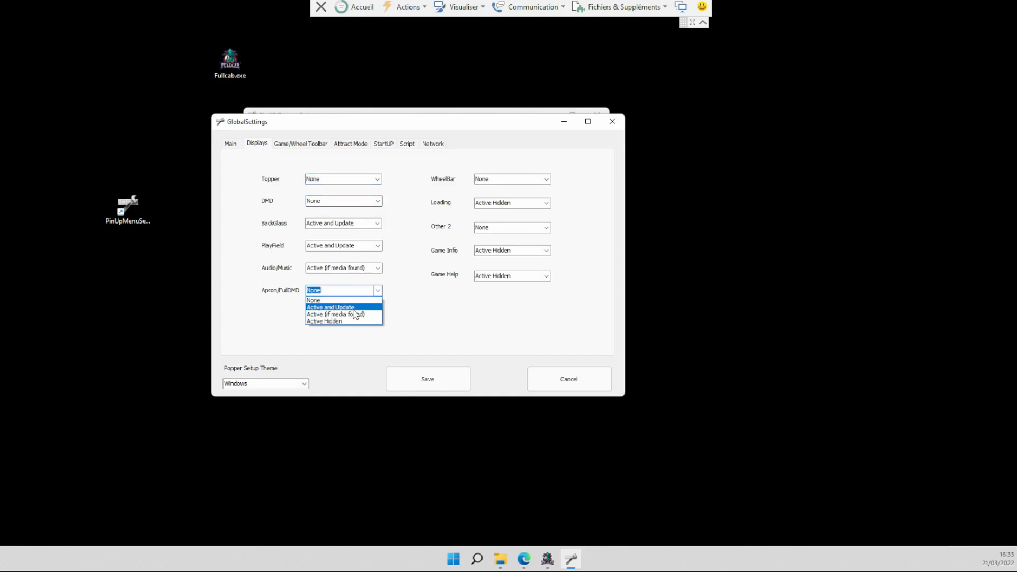
{"action": "left_click", "coordinate": [354, 310]}
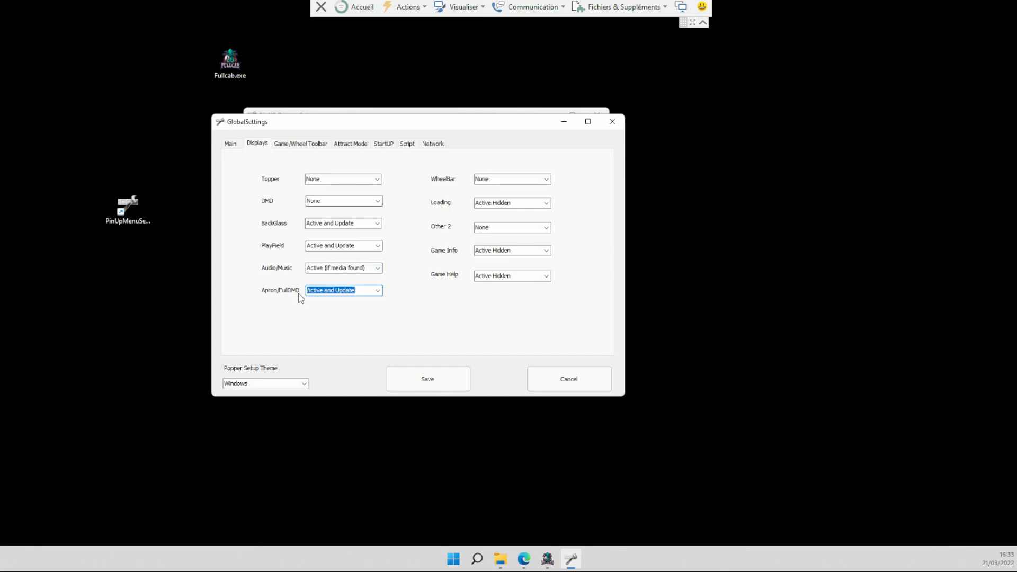
{"action": "left_click", "coordinate": [339, 204]}
{"action": "left_click", "coordinate": [377, 201]}
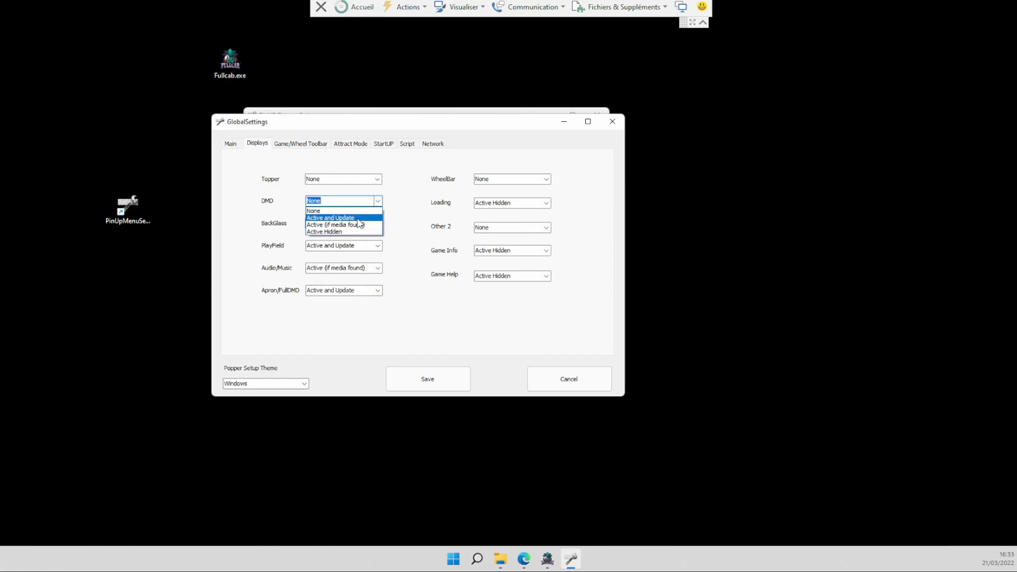
{"action": "left_click", "coordinate": [399, 212]}
{"action": "left_click", "coordinate": [377, 179]}
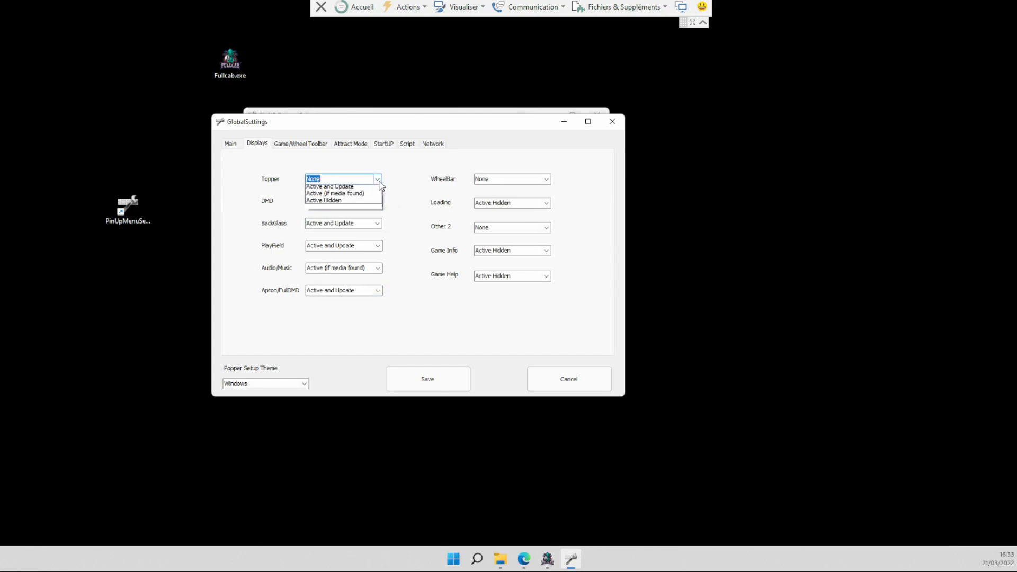
{"action": "left_click", "coordinate": [404, 202]}
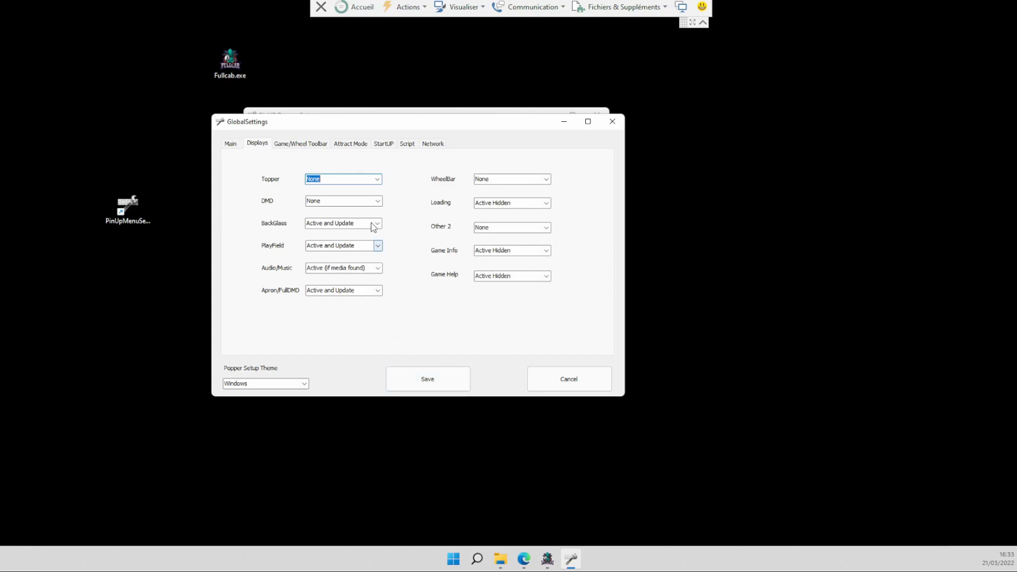
{"action": "left_click", "coordinate": [424, 379]}
Reopen the global configuration, review the wheel toolbar, attract mode, startup, script and network settings, and close it without saving
{"action": "left_click", "coordinate": [370, 165]}
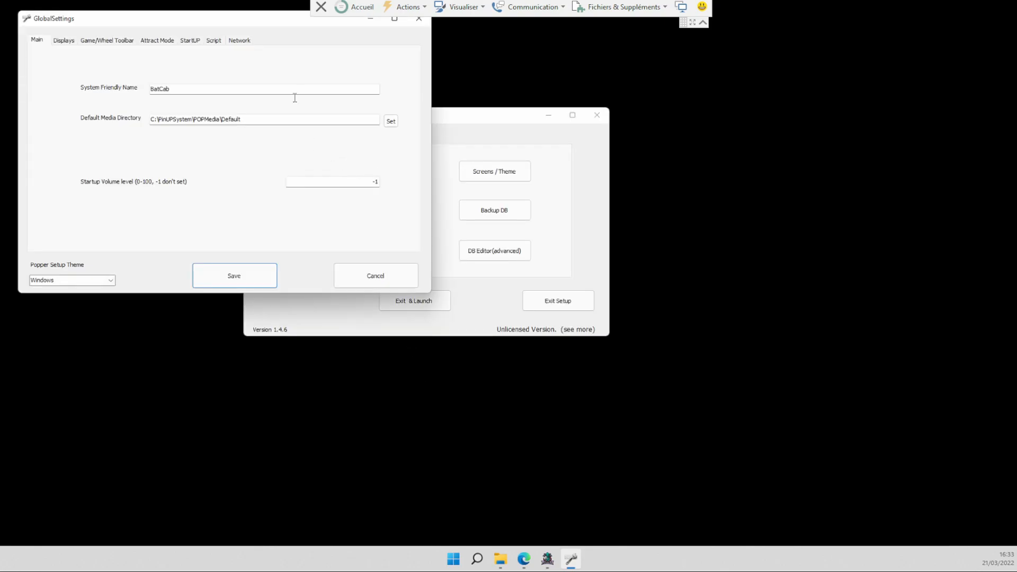
{"action": "left_click_drag", "start_coordinate": [253, 20], "coordinate": [422, 172]}
{"action": "left_click", "coordinate": [266, 189]}
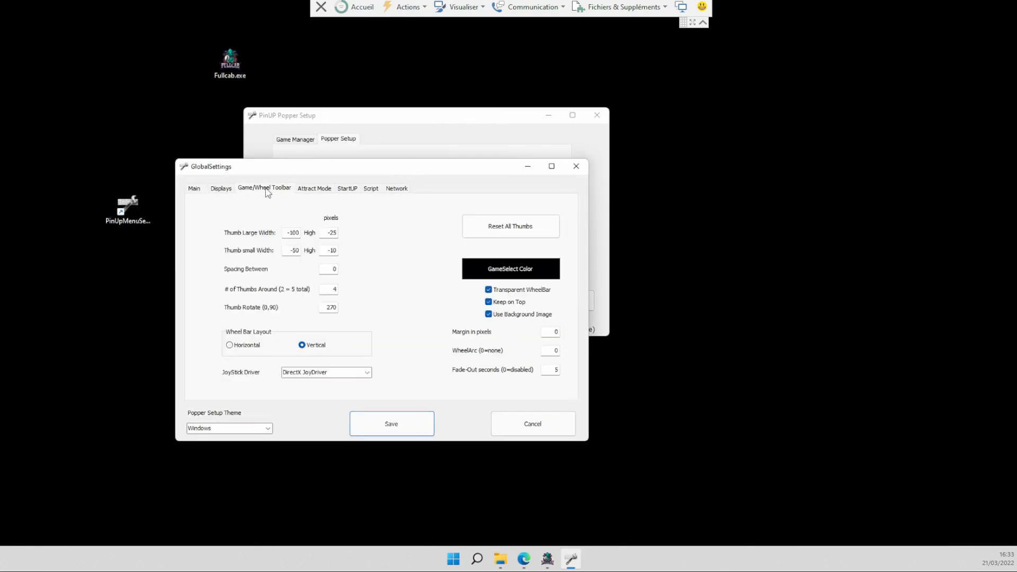
{"action": "left_click", "coordinate": [309, 190]}
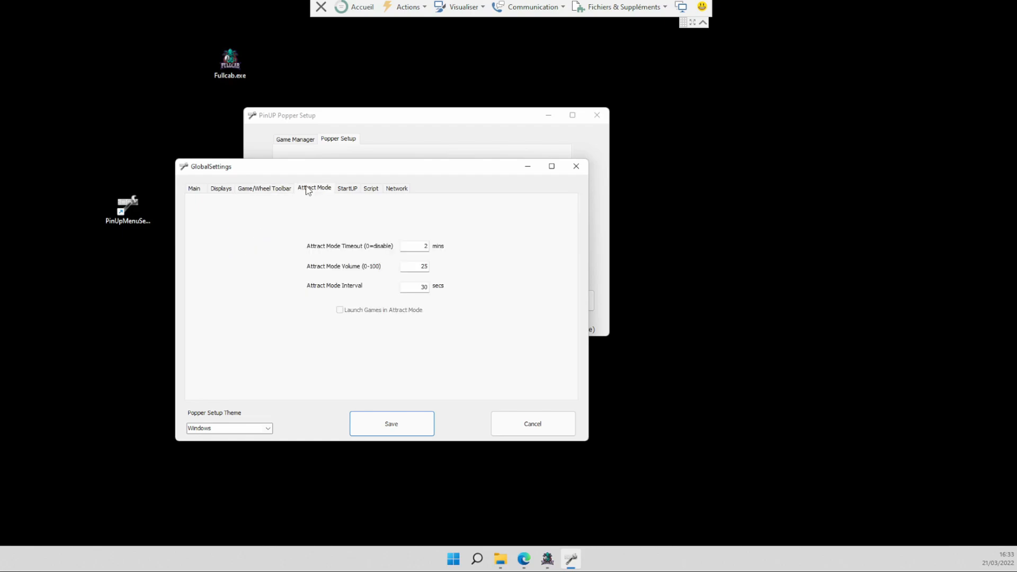
{"action": "left_click", "coordinate": [351, 189]}
{"action": "left_click", "coordinate": [371, 189]}
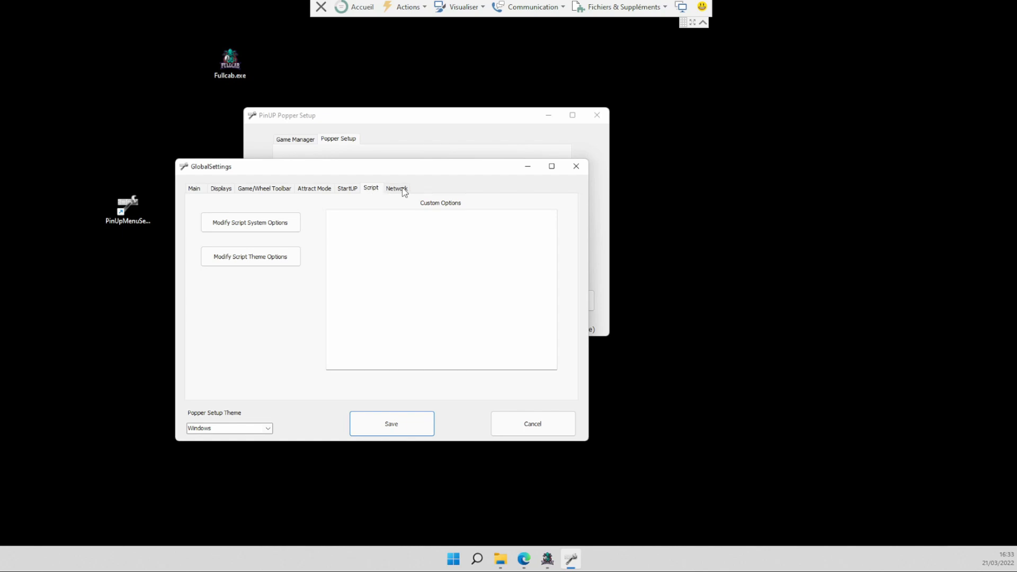
{"action": "left_click", "coordinate": [398, 189]}
{"action": "left_click", "coordinate": [194, 189]}
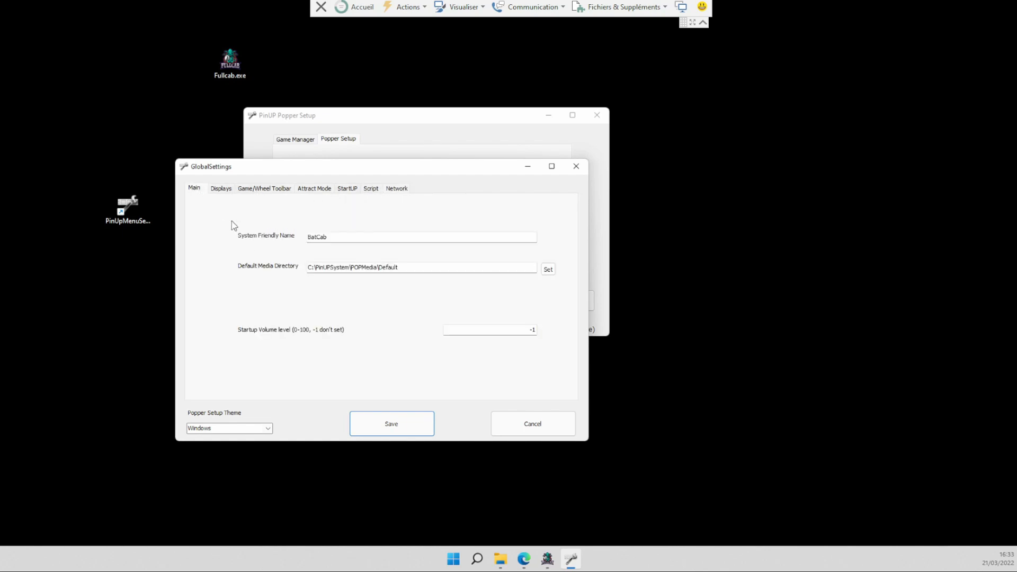
{"action": "left_click", "coordinate": [530, 427]}
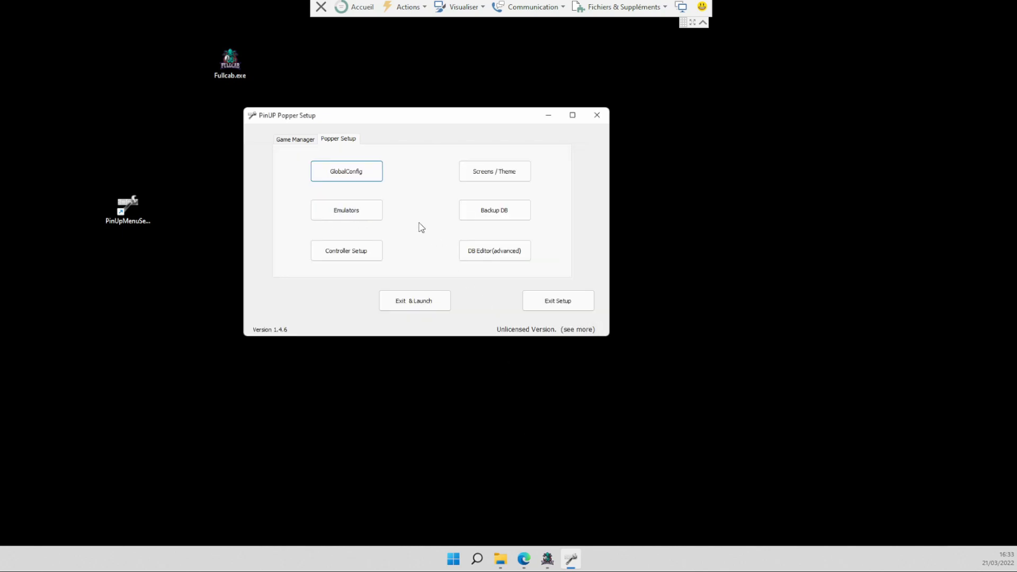
Open the controller setup and review the key assignments of the functions from Game Prior up to Exit Emulators
{"action": "left_click", "coordinate": [367, 260]}
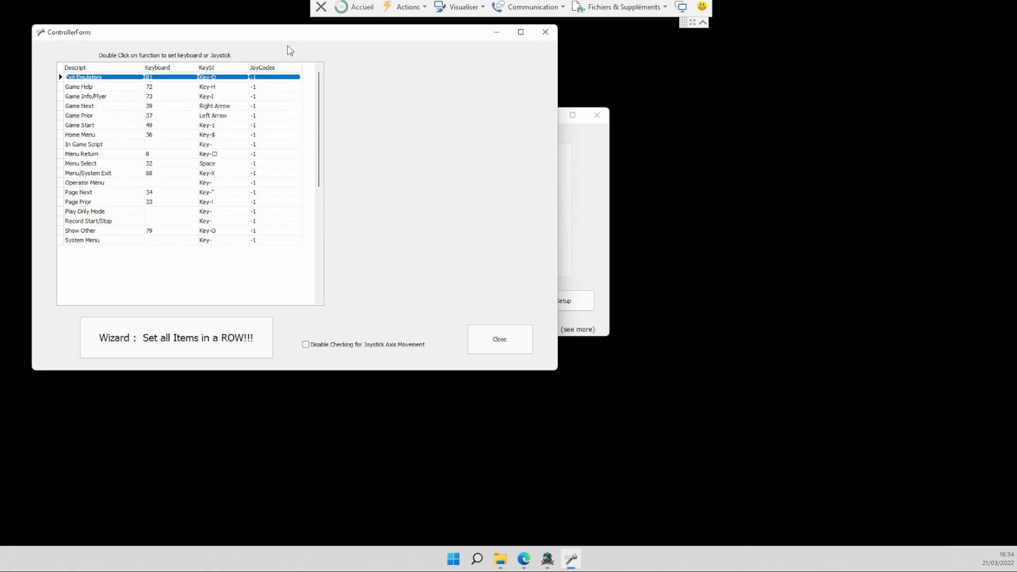
{"action": "left_click_drag", "start_coordinate": [287, 37], "coordinate": [401, 125]}
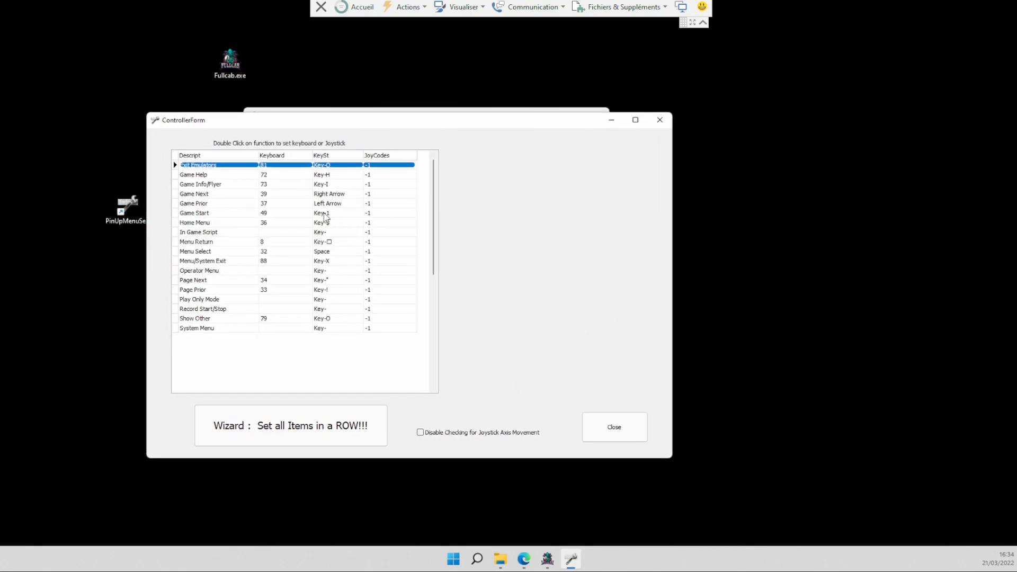
{"action": "left_click", "coordinate": [236, 204]}
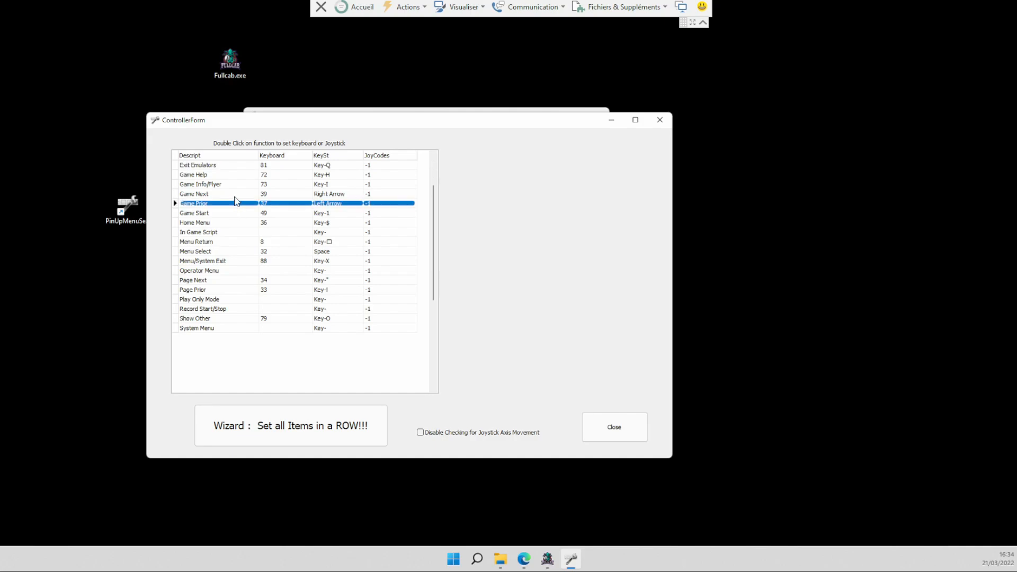
{"action": "left_click", "coordinate": [235, 194]}
{"action": "left_click", "coordinate": [237, 185]}
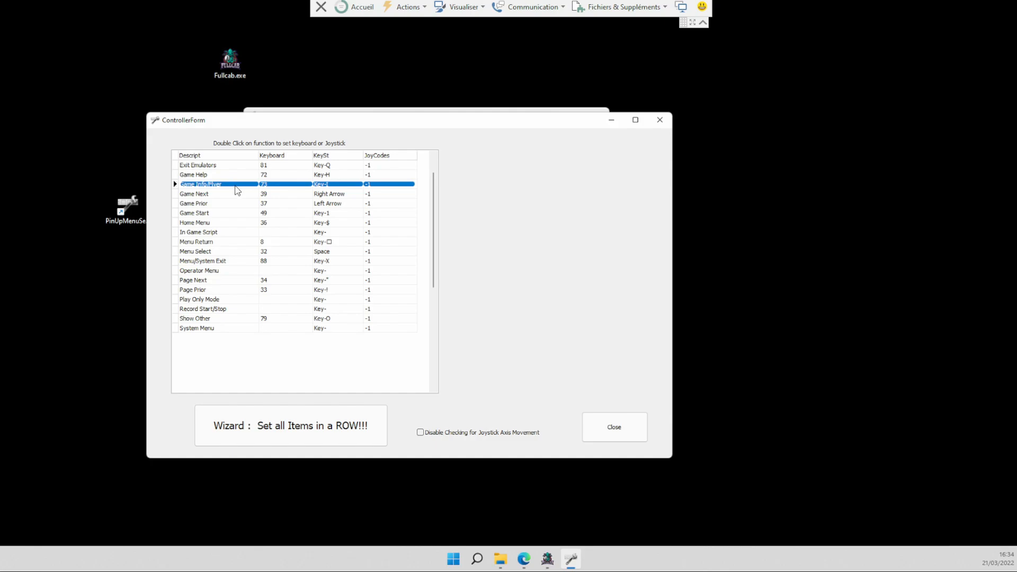
{"action": "left_click", "coordinate": [236, 175]}
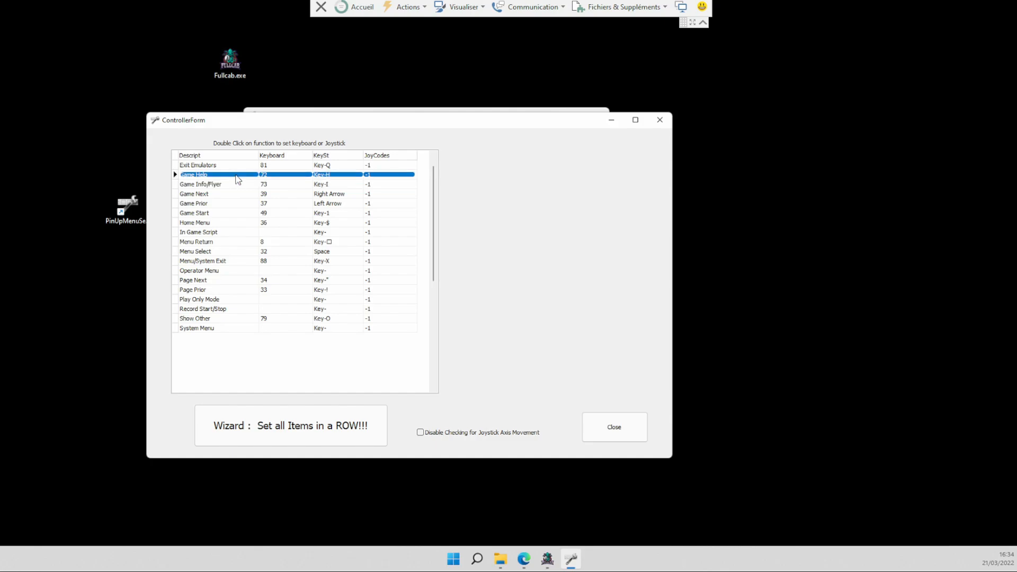
{"action": "left_click", "coordinate": [236, 166]}
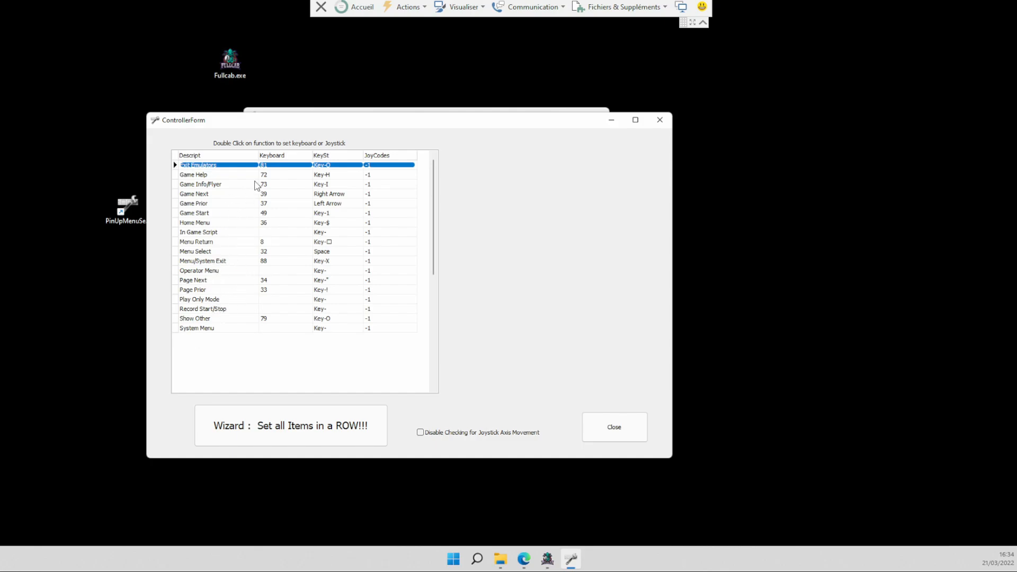
Open and cancel the key assignment prompt for Exit Emulators, look over the other functions' keys, and close the controller setup
{"action": "double_click", "coordinate": [281, 169]}
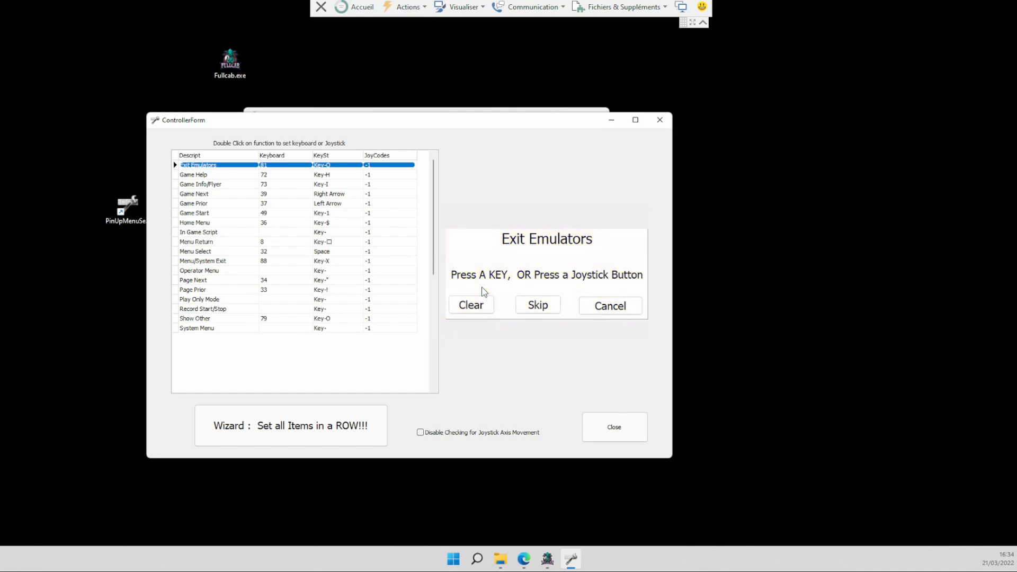
{"action": "left_click", "coordinate": [588, 313]}
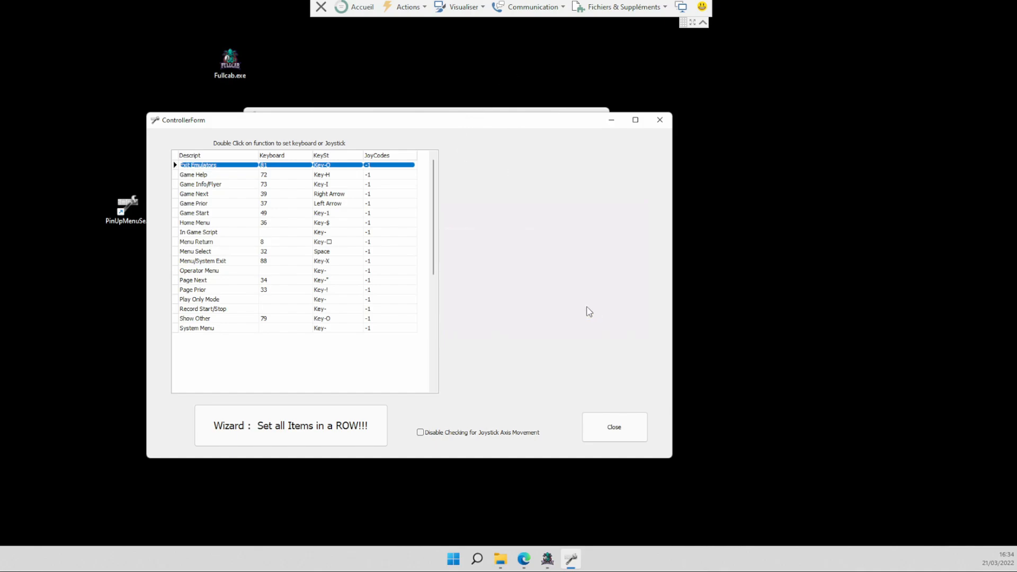
{"action": "left_click", "coordinate": [284, 176]}
{"action": "left_click", "coordinate": [335, 175]}
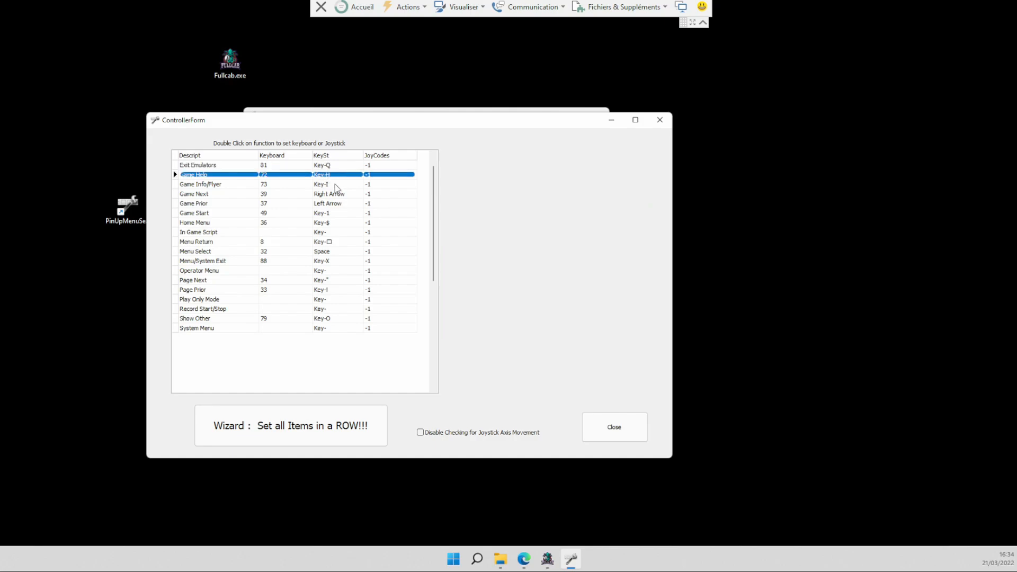
{"action": "left_click", "coordinate": [337, 185]}
{"action": "left_click", "coordinate": [339, 204]}
{"action": "left_click", "coordinate": [341, 233]}
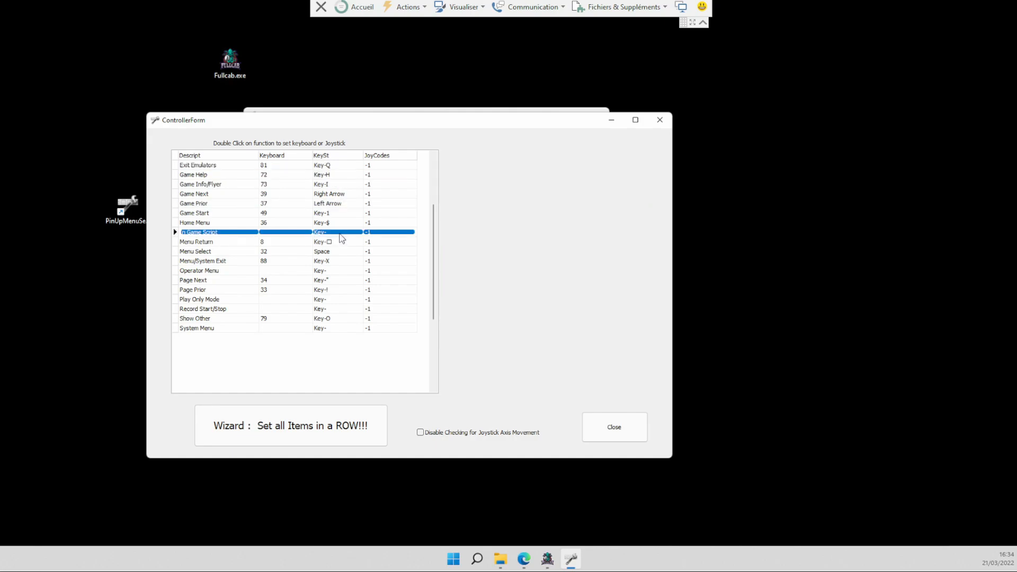
{"action": "left_click", "coordinate": [292, 175]}
{"action": "double_click", "coordinate": [292, 166]}
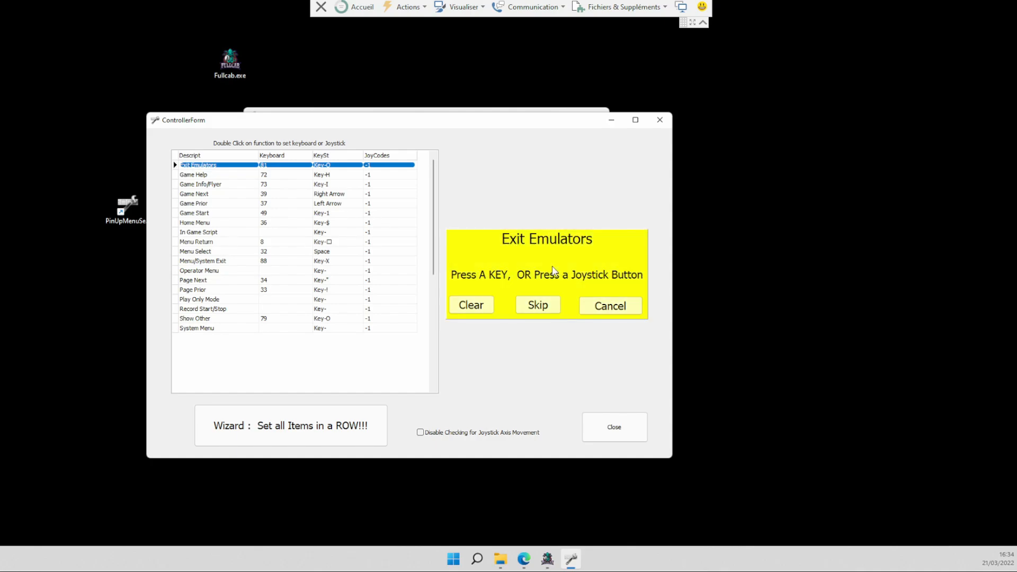
{"action": "left_click", "coordinate": [609, 307]}
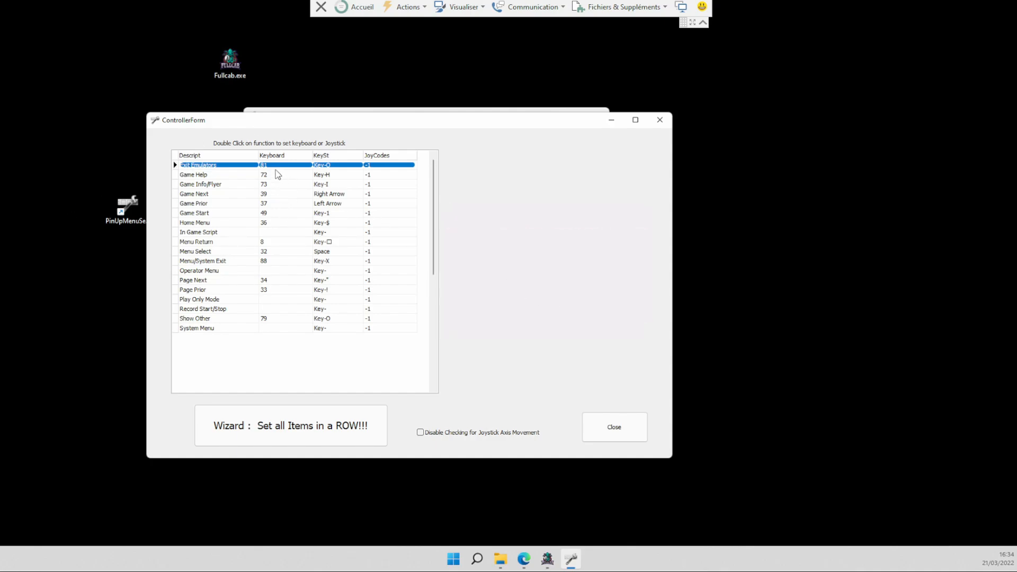
{"action": "left_click", "coordinate": [659, 120]}
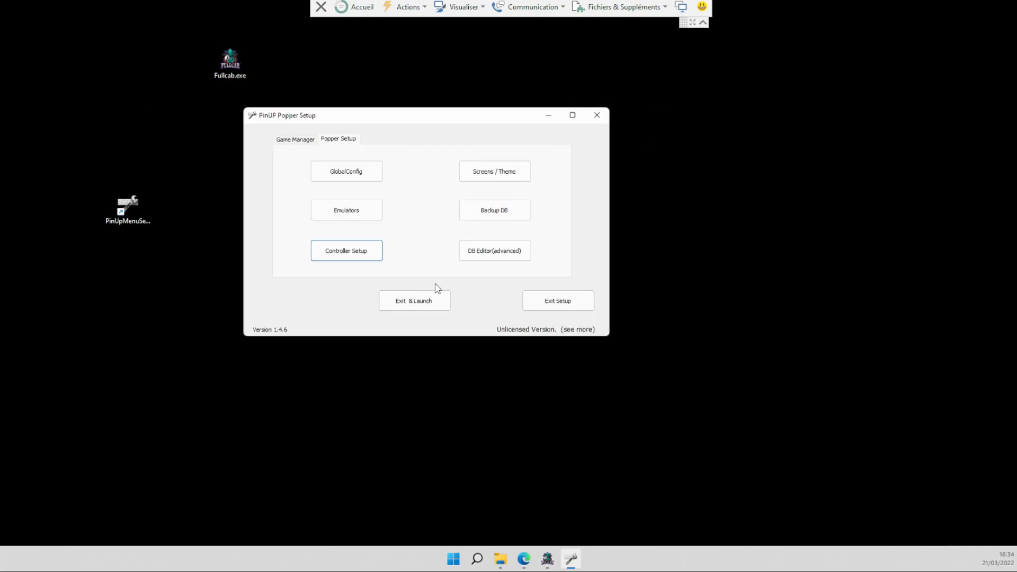
Launch PinUpMenuSetup.exe again, open the emulator setup, and move its window clear of the screen edge
{"action": "left_click", "coordinate": [309, 143]}
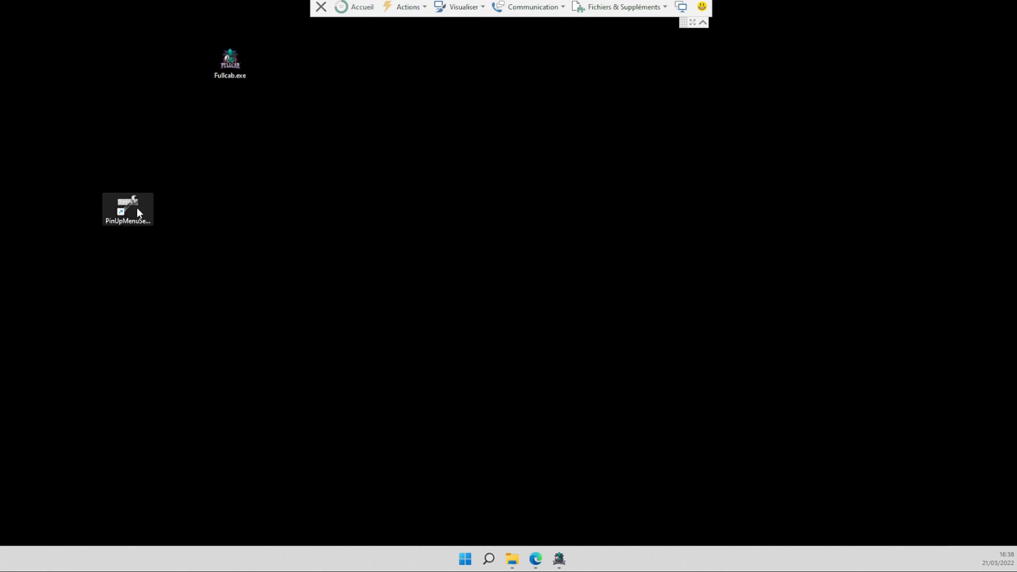
{"action": "double_click", "coordinate": [138, 212]}
{"action": "left_click", "coordinate": [233, 157]}
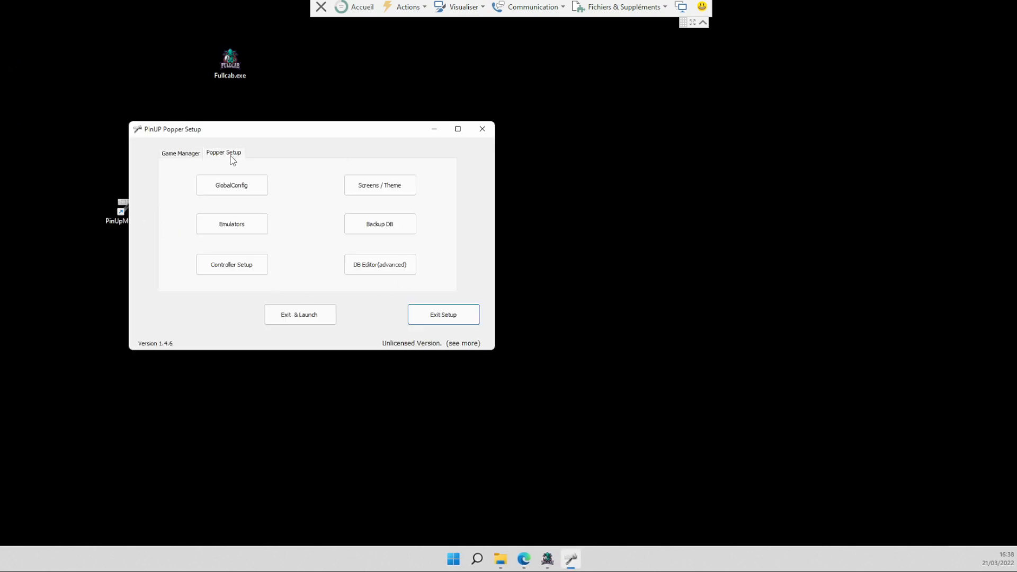
{"action": "left_click", "coordinate": [248, 223]}
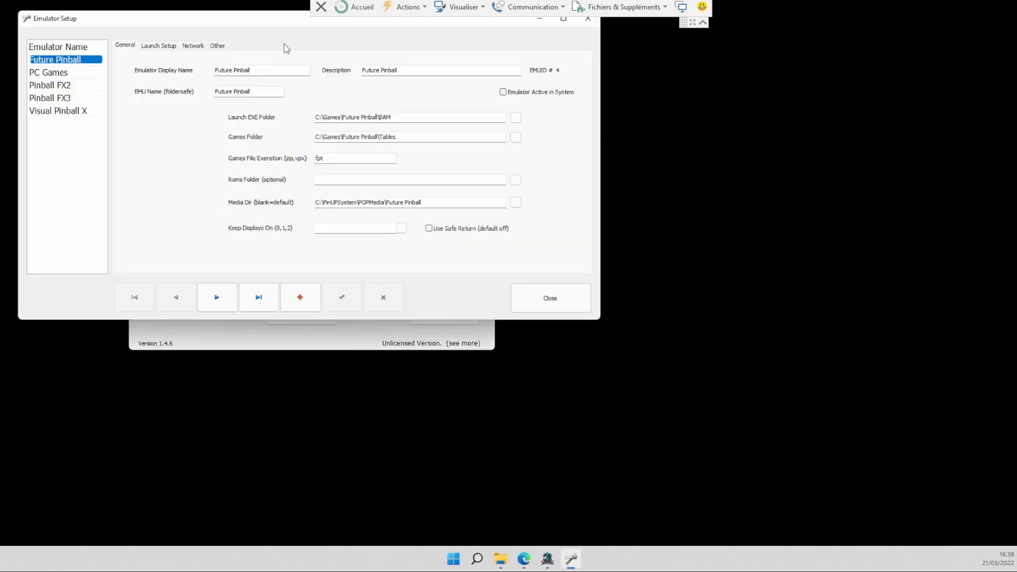
{"action": "left_click_drag", "start_coordinate": [268, 26], "coordinate": [473, 149]}
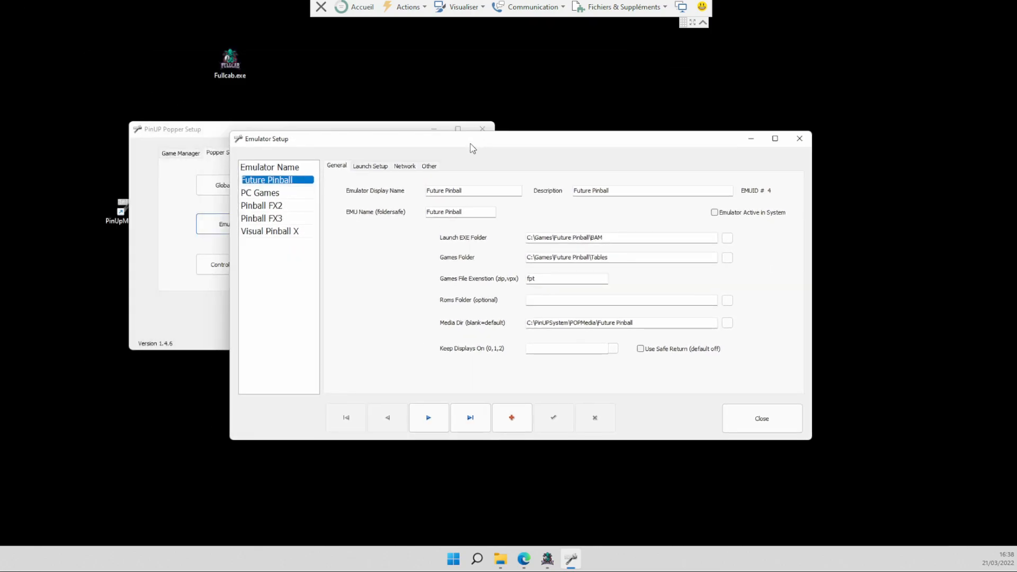
Review the general settings of the PC Games, Pinball FX2, Pinball FX3 and Visual Pinball X emulators
{"action": "left_click", "coordinate": [294, 193]}
{"action": "left_click", "coordinate": [293, 206]}
{"action": "left_click", "coordinate": [295, 219]}
{"action": "left_click", "coordinate": [295, 232]}
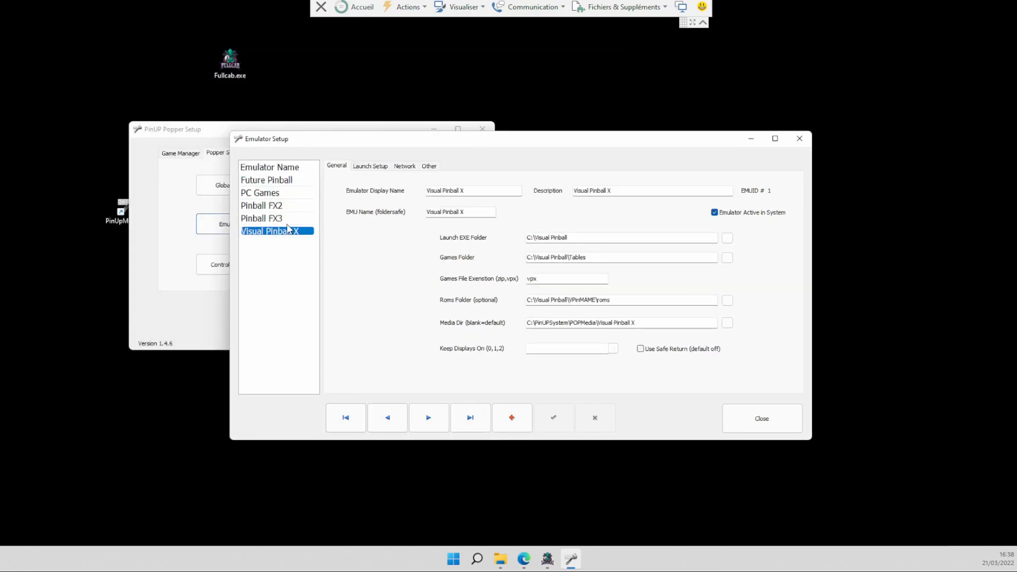
{"action": "left_click", "coordinate": [287, 220]}
{"action": "left_click", "coordinate": [287, 205]}
{"action": "left_click", "coordinate": [285, 193]}
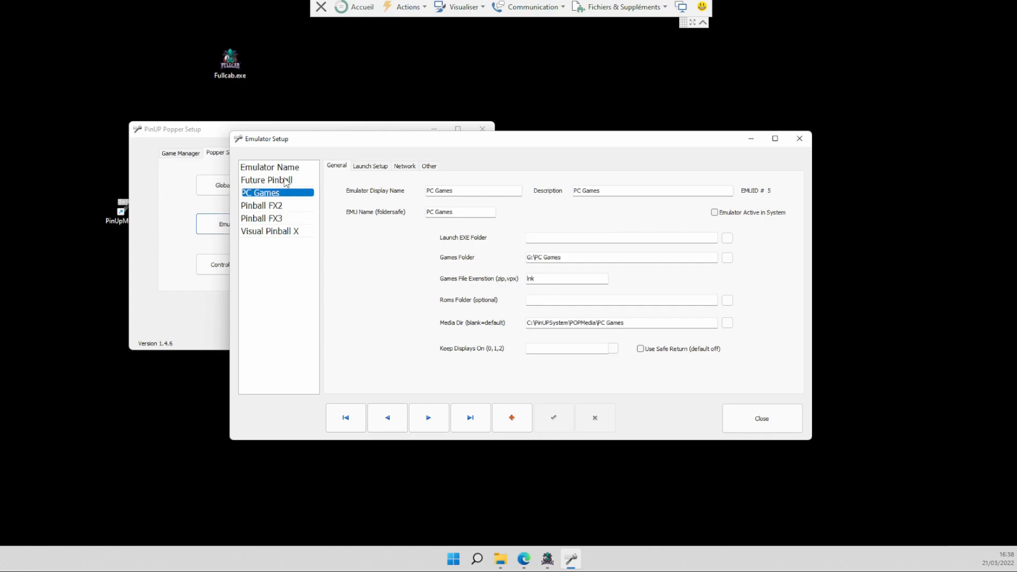
Check the active-in-system setting of Future Pinball, PC Games, Pinball FX2, Pinball FX3 and Visual Pinball X, and close the emulator setup
{"action": "left_click", "coordinate": [286, 180]}
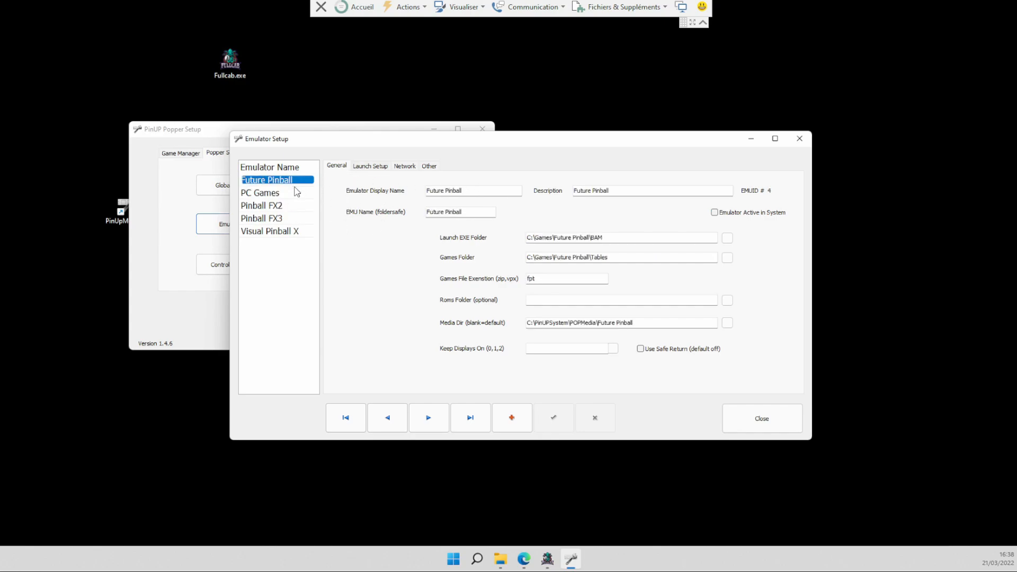
{"action": "left_click", "coordinate": [718, 213]}
{"action": "left_click", "coordinate": [277, 195]}
{"action": "left_click", "coordinate": [280, 208]}
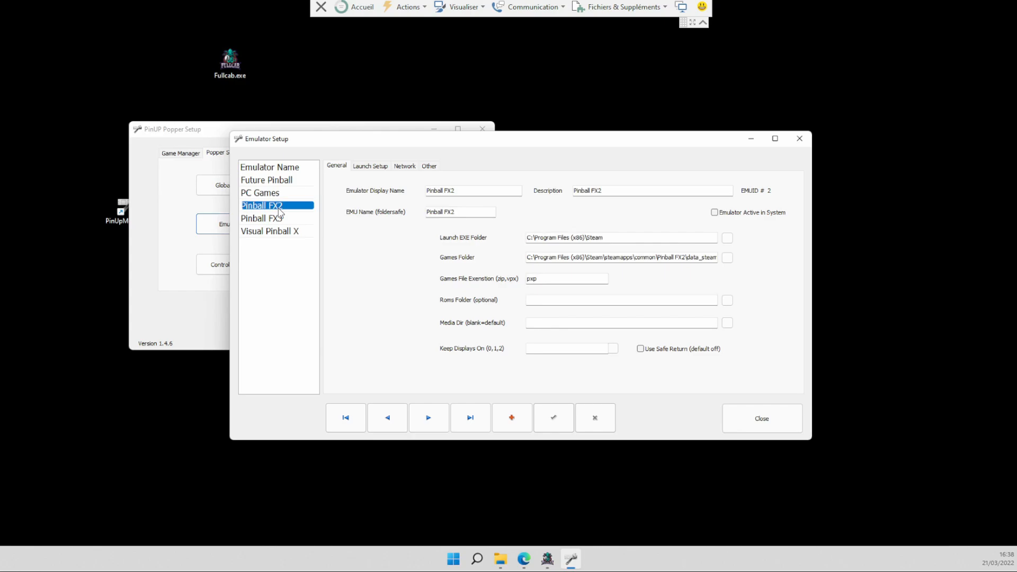
{"action": "left_click", "coordinate": [287, 221]}
{"action": "left_click", "coordinate": [294, 233]}
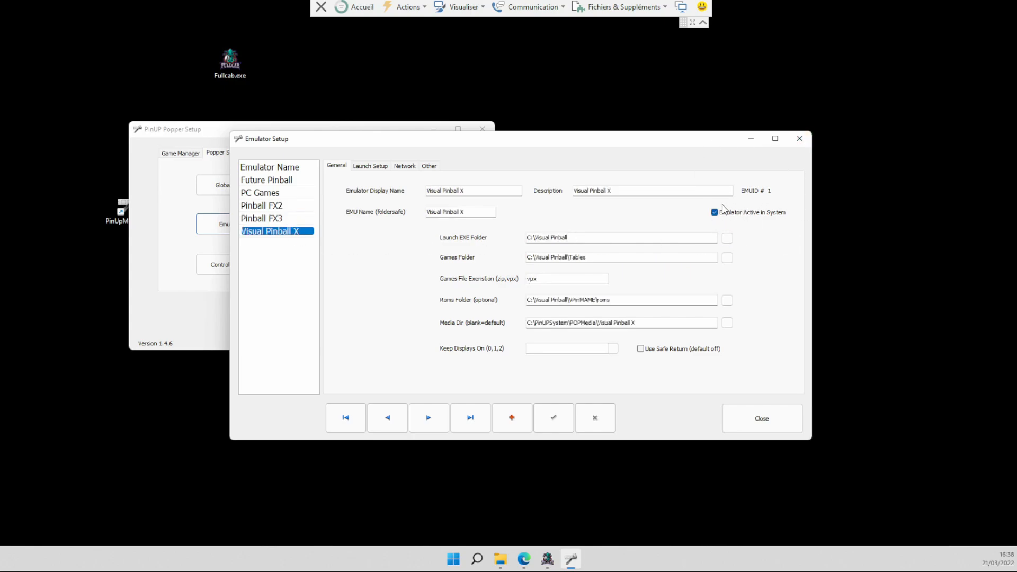
{"action": "left_click", "coordinate": [274, 219]}
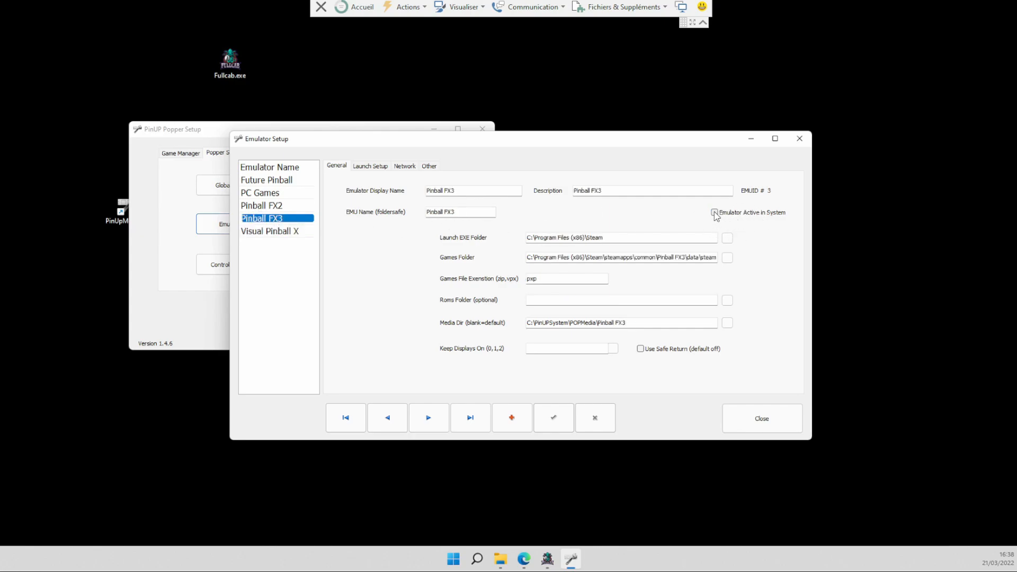
{"action": "left_click", "coordinate": [744, 430]}
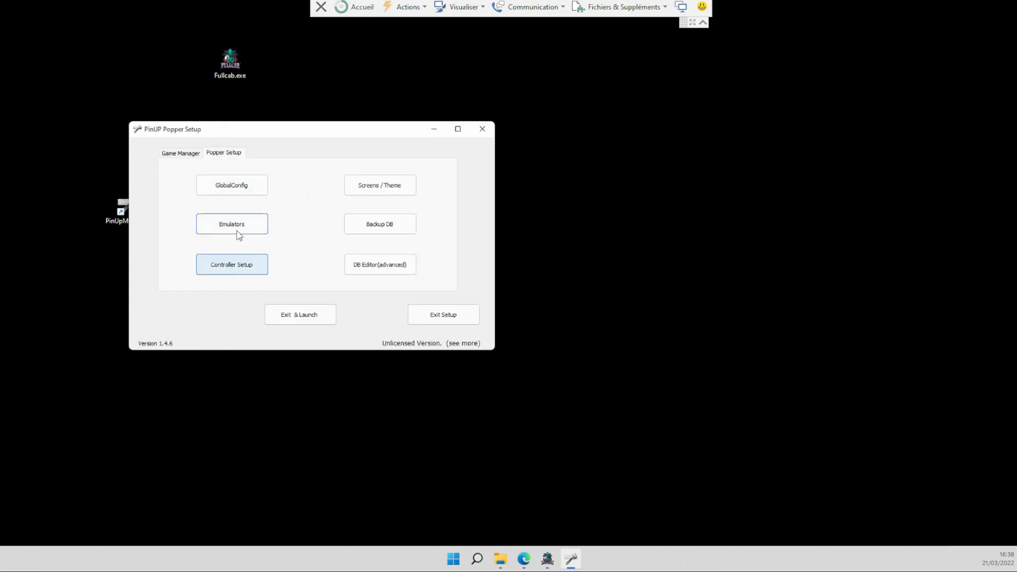
Open the games manager and move its window clear of the screen's upper edge
{"action": "left_click", "coordinate": [184, 156]}
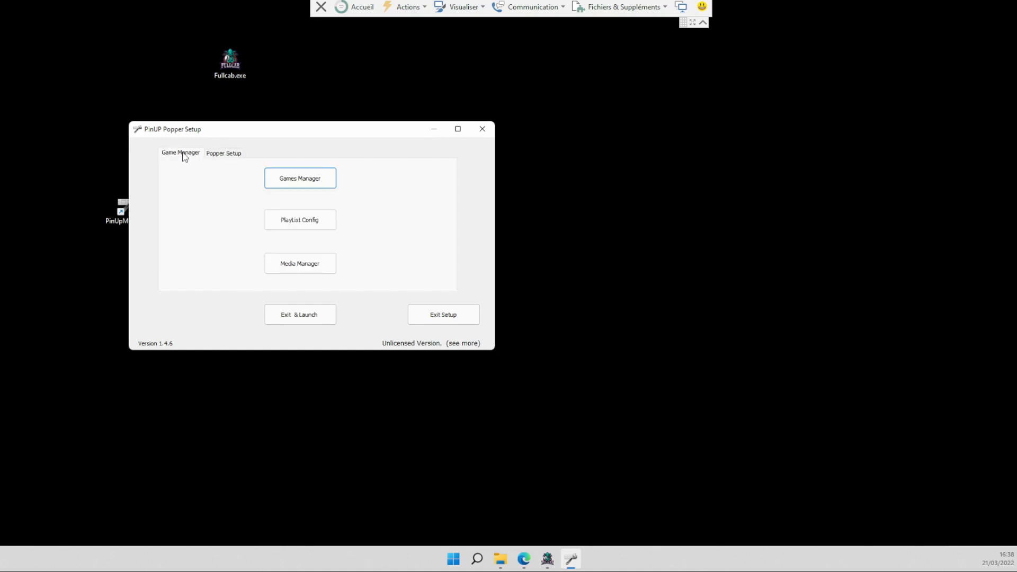
{"action": "left_click", "coordinate": [324, 179]}
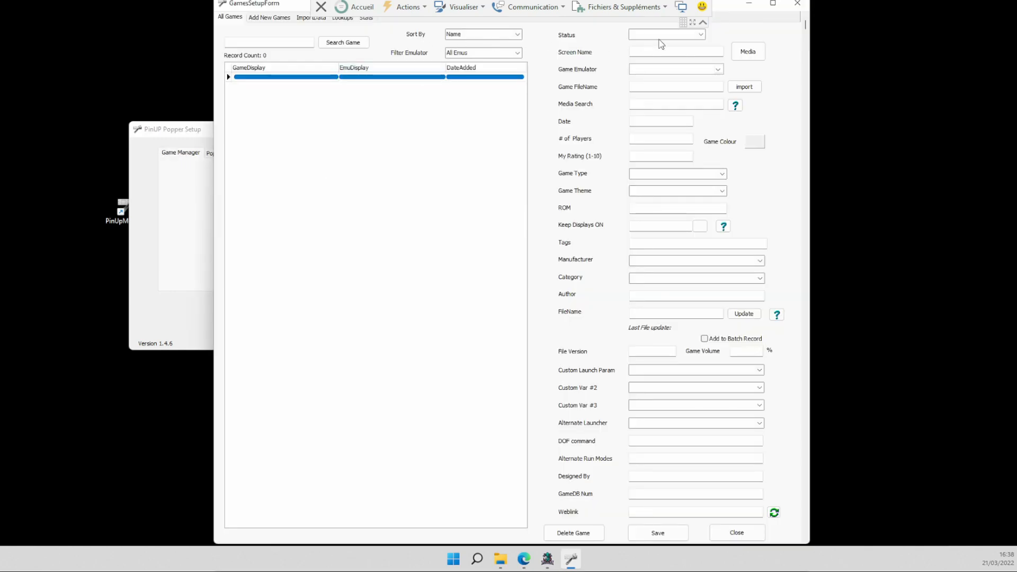
{"action": "left_click_drag", "start_coordinate": [721, 10], "coordinate": [676, 94]}
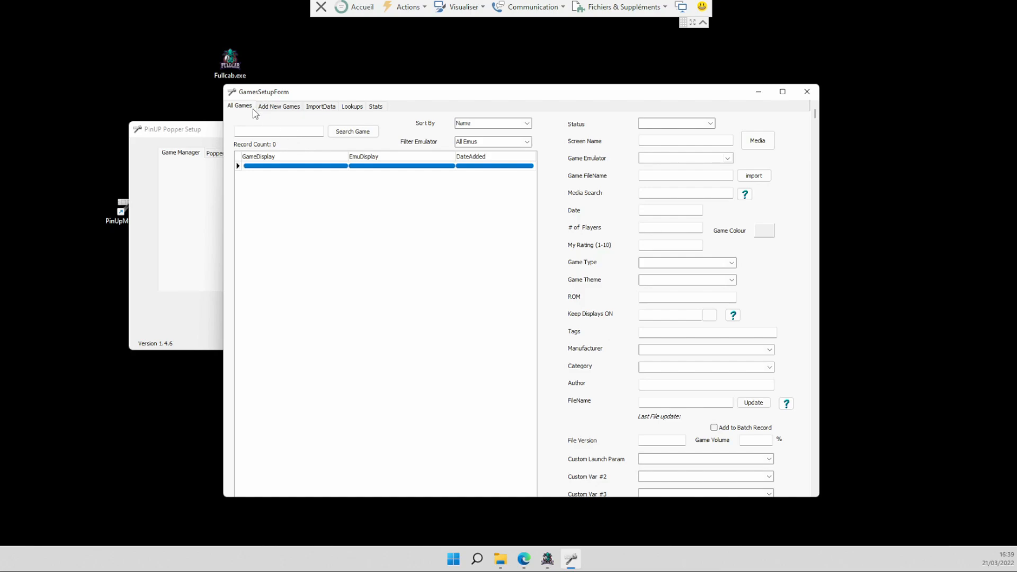
Scan for new games to add, with the scan filtered to the Visual Pinball X emulator
{"action": "left_click", "coordinate": [290, 108]}
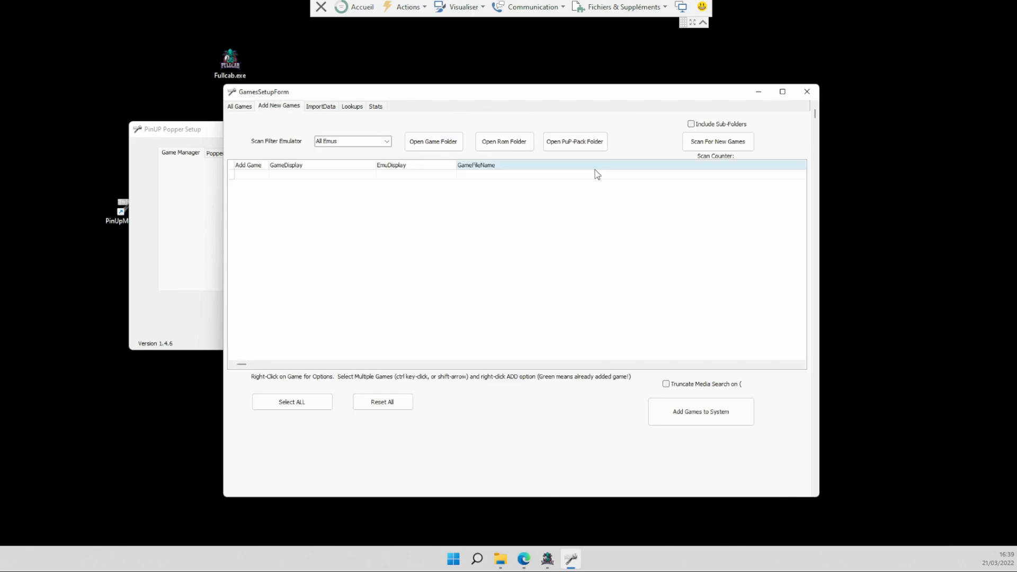
{"action": "left_click", "coordinate": [387, 144]}
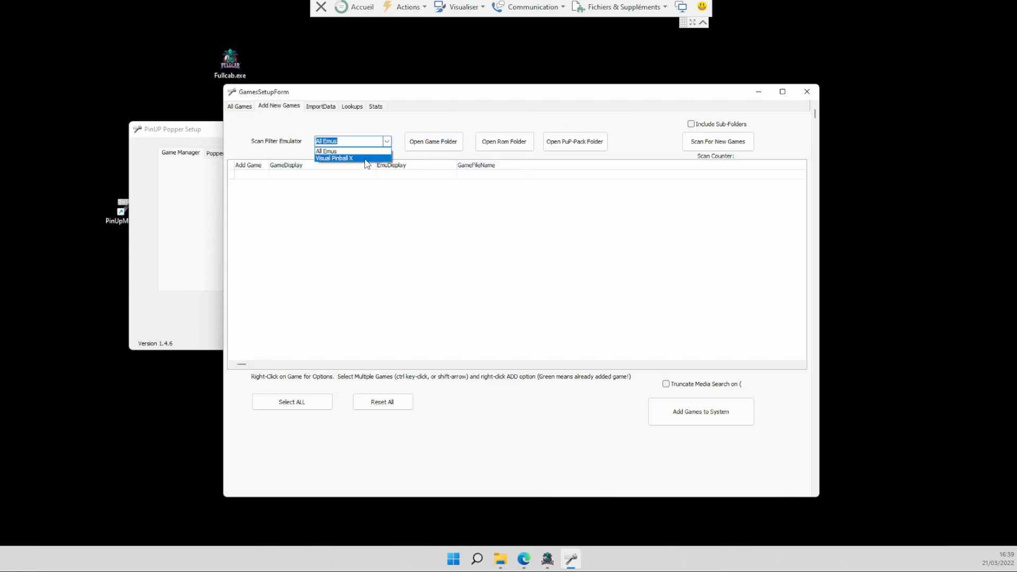
{"action": "left_click", "coordinate": [368, 158]}
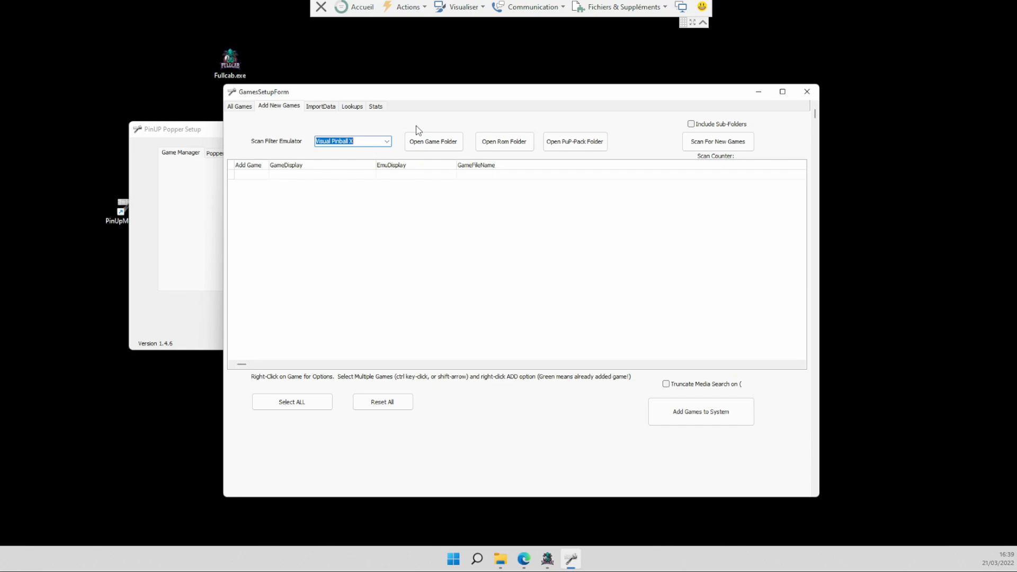
{"action": "left_click", "coordinate": [718, 141]}
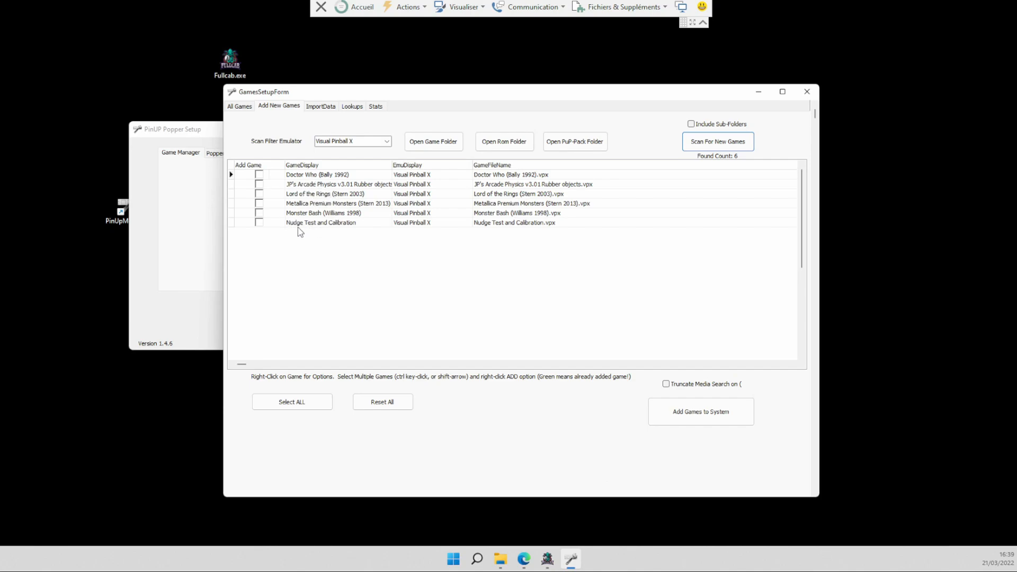
Mark only Monster Bash (Williams 1998) and Lord of the Rings (Stern 2003) among the scanned tables and add them to the system
{"action": "left_click", "coordinate": [318, 223]}
{"action": "left_click", "coordinate": [259, 223]}
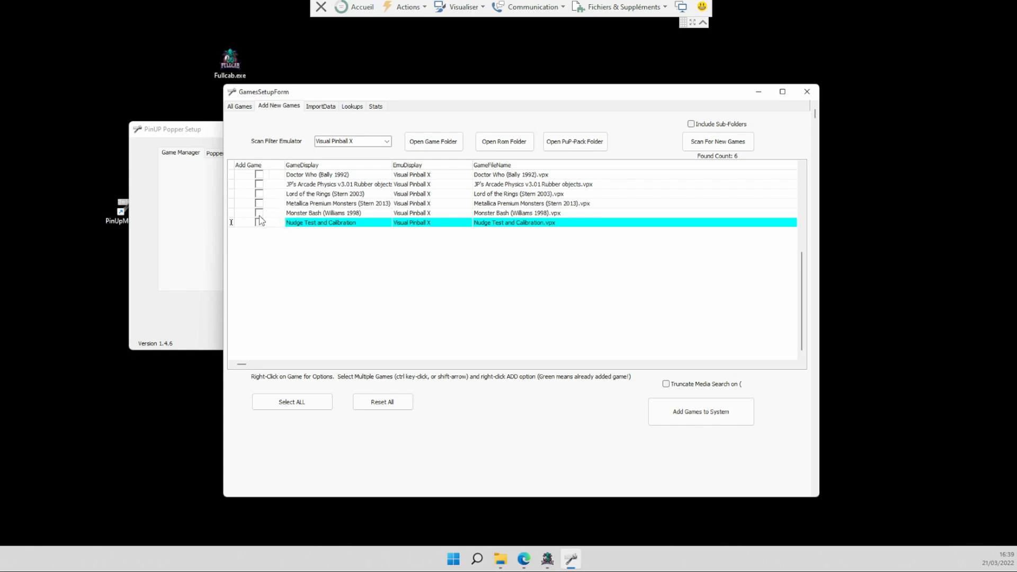
{"action": "left_click", "coordinate": [259, 212]}
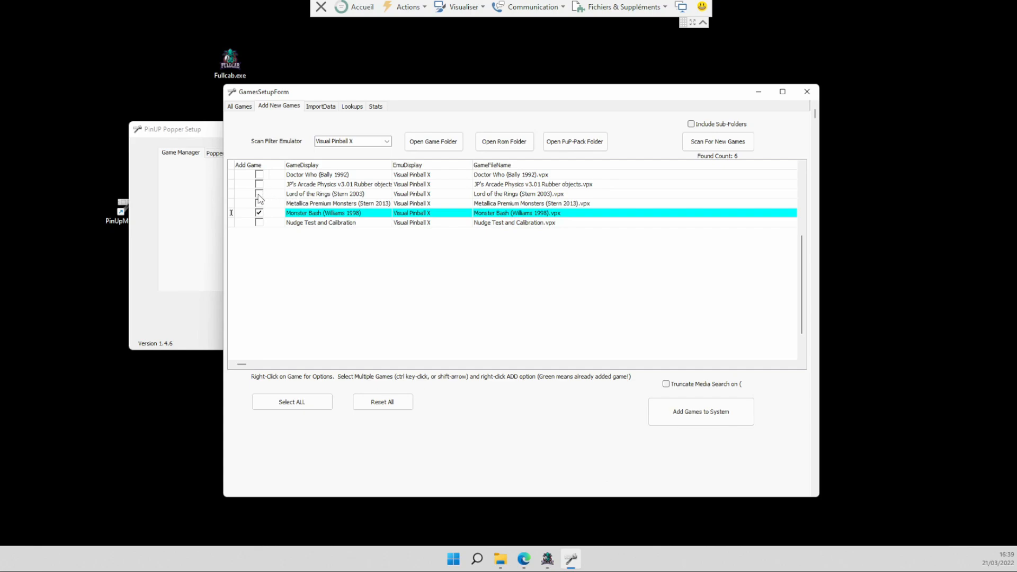
{"action": "left_click", "coordinate": [259, 194]}
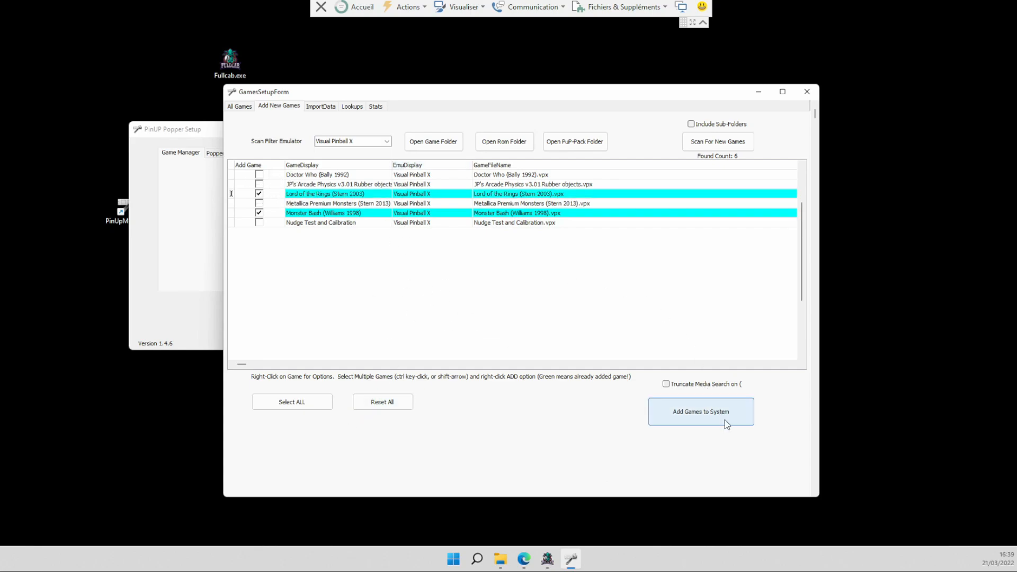
{"action": "left_click", "coordinate": [695, 406]}
{"action": "left_click", "coordinate": [584, 290]}
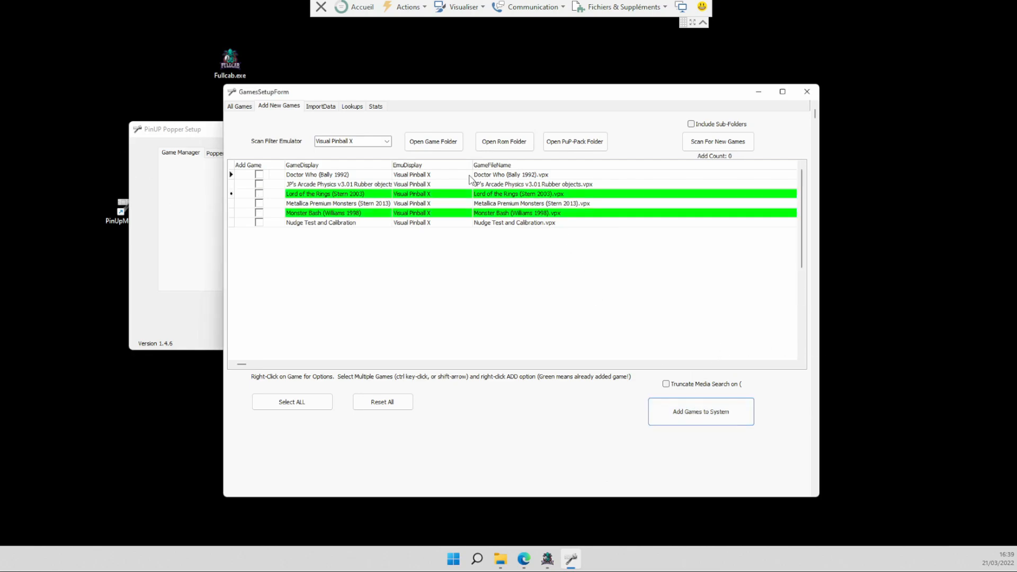
Review the Monster Bash and Lord of the Rings entries in the list of all games and close the games manager
{"action": "left_click", "coordinate": [241, 108]}
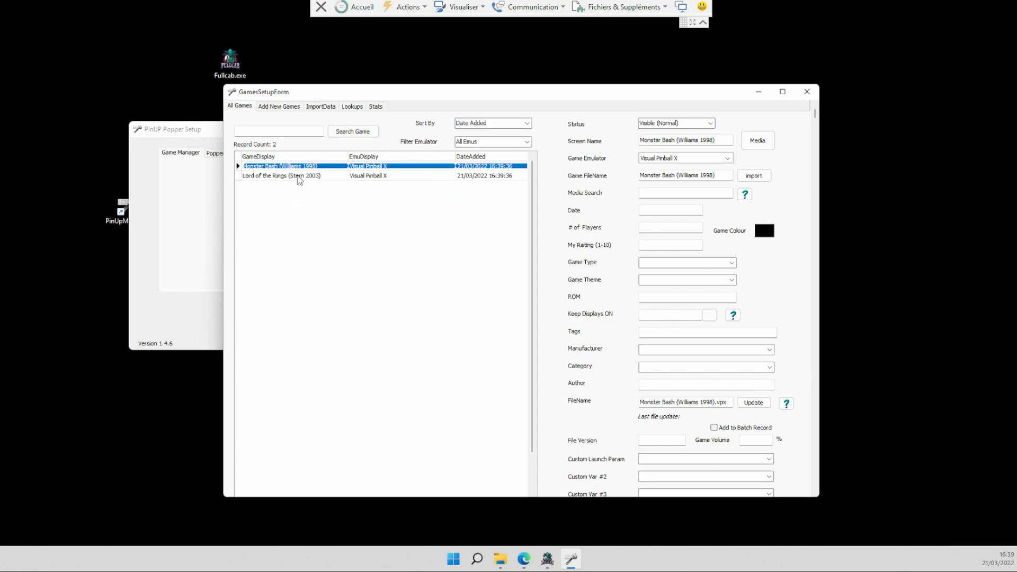
{"action": "left_click", "coordinate": [284, 176]}
{"action": "left_click", "coordinate": [285, 166]}
{"action": "left_click", "coordinate": [285, 177]}
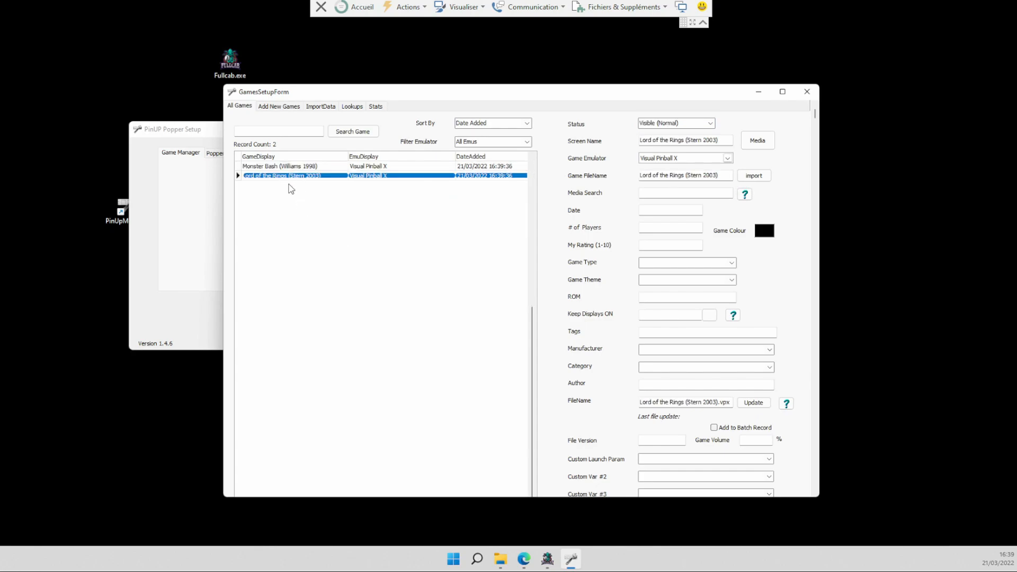
{"action": "left_click", "coordinate": [807, 92]}
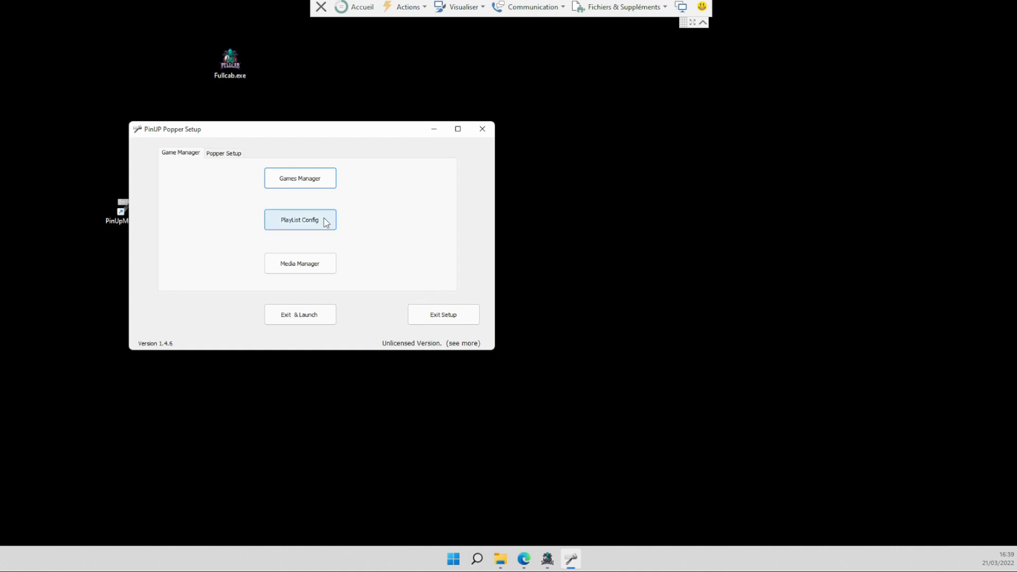
Open the playlist configuration and turn off the Visible setting of the Future Pinball playlist
{"action": "left_click", "coordinate": [307, 227]}
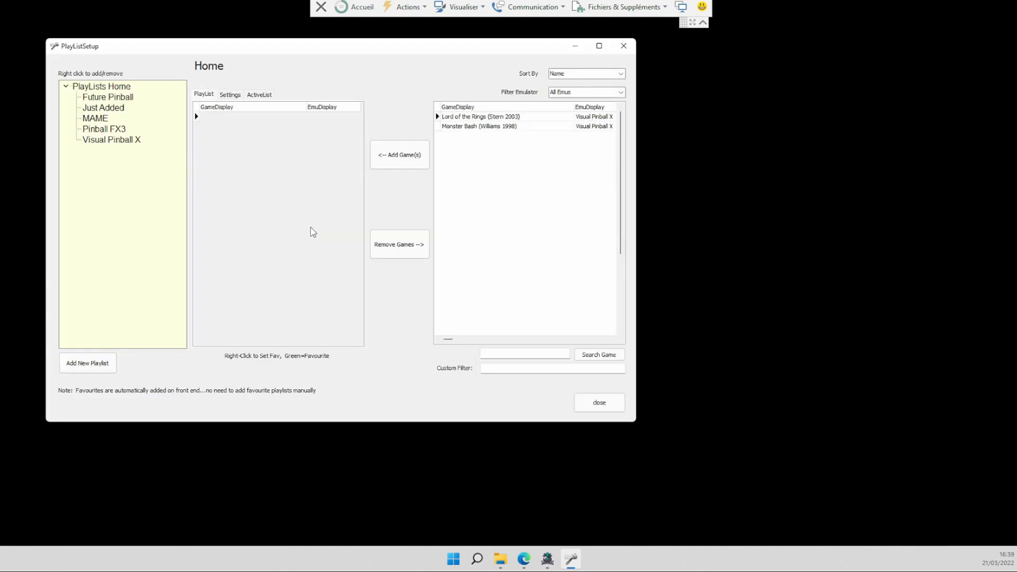
{"action": "left_click", "coordinate": [116, 100]}
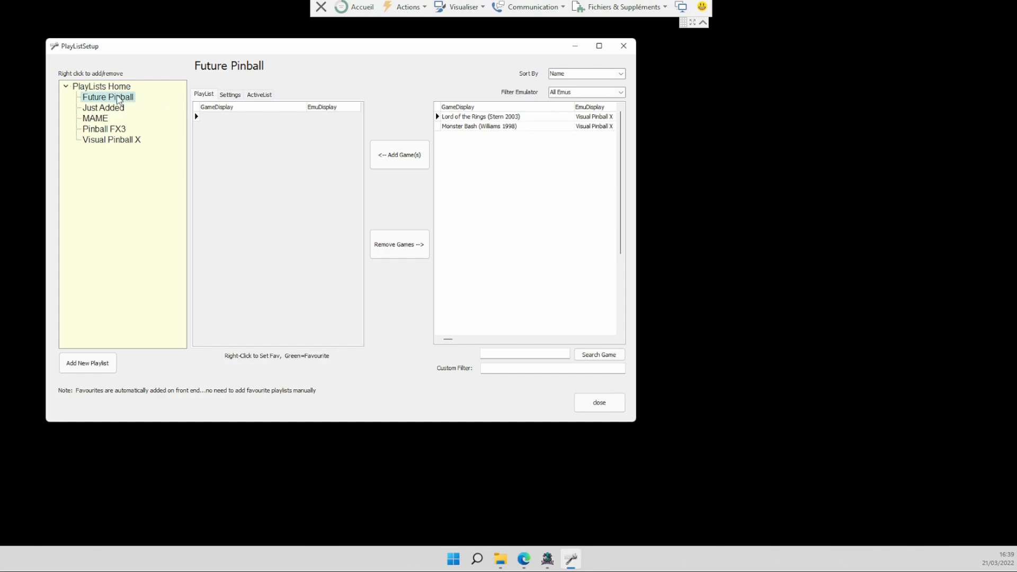
{"action": "left_click", "coordinate": [266, 97]}
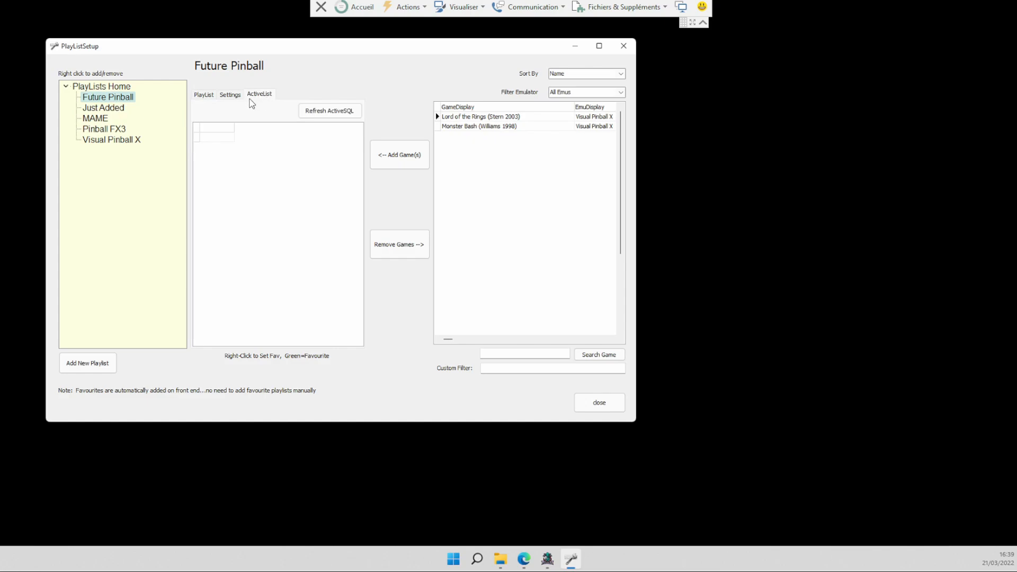
{"action": "left_click", "coordinate": [230, 95]}
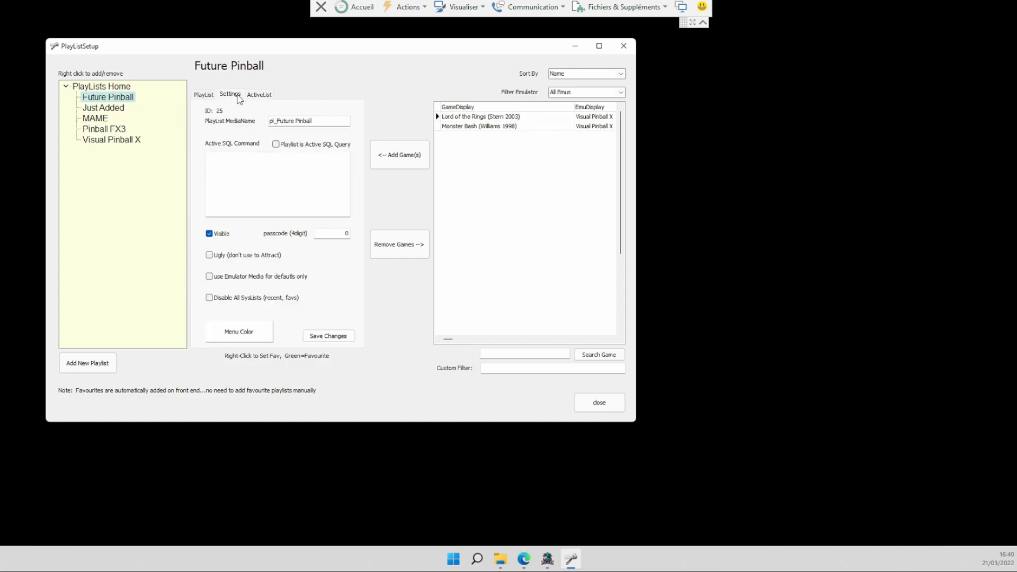
{"action": "left_click", "coordinate": [210, 235]}
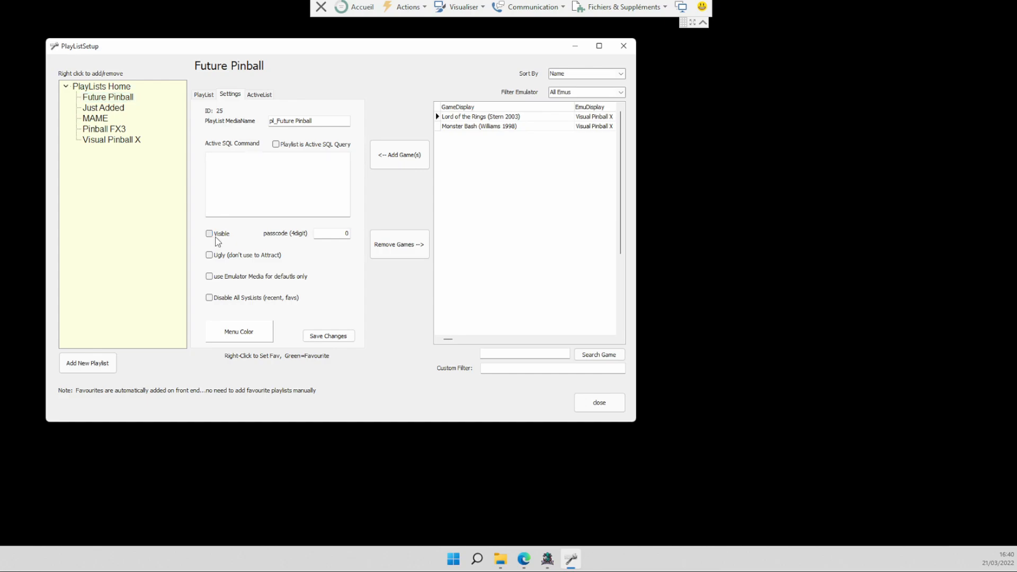
Turn off the Visible setting of the MAME and Pinball FX3 playlists, keep Visual Pinball X visible, and close the playlist configuration
{"action": "left_click", "coordinate": [119, 111]}
{"action": "left_click", "coordinate": [98, 119]}
{"action": "left_click", "coordinate": [209, 236]}
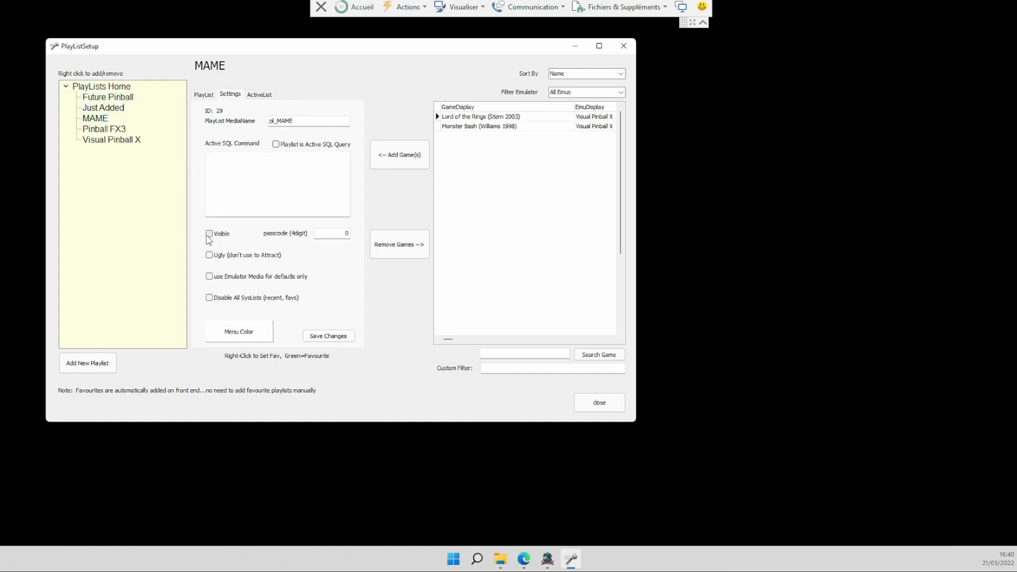
{"action": "left_click", "coordinate": [117, 130]}
{"action": "left_click", "coordinate": [210, 235]}
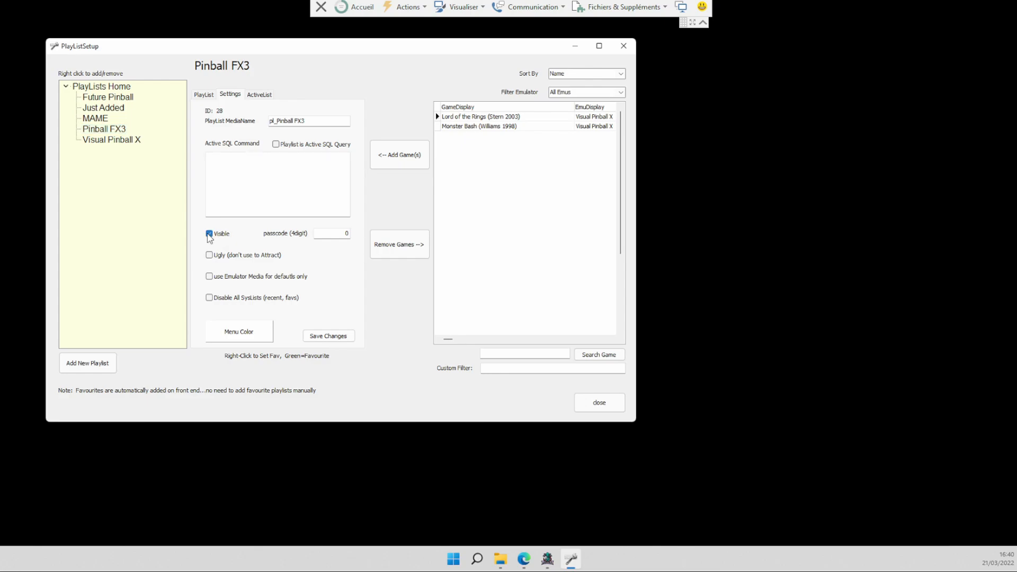
{"action": "left_click", "coordinate": [134, 140]}
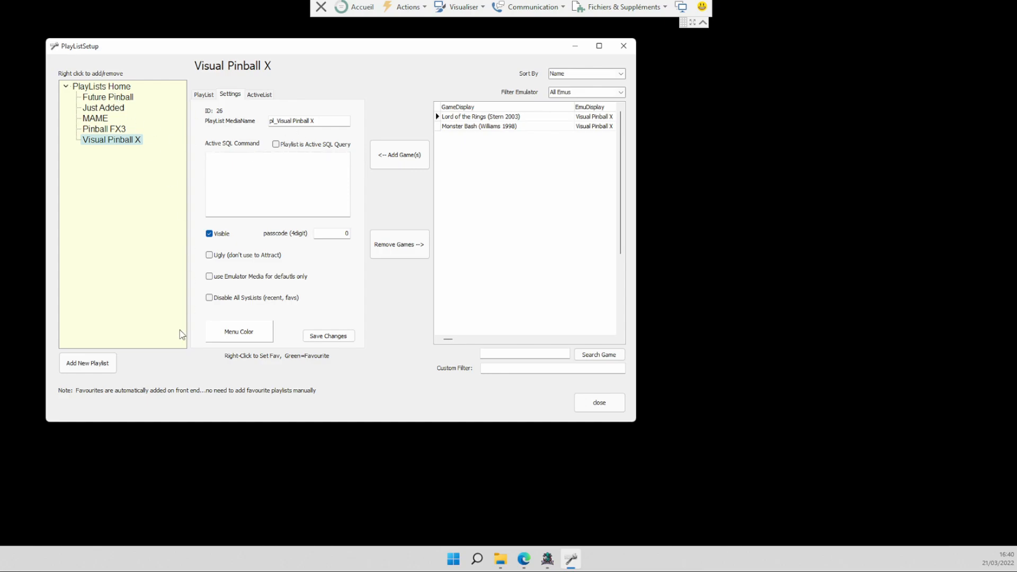
{"action": "left_click", "coordinate": [596, 406]}
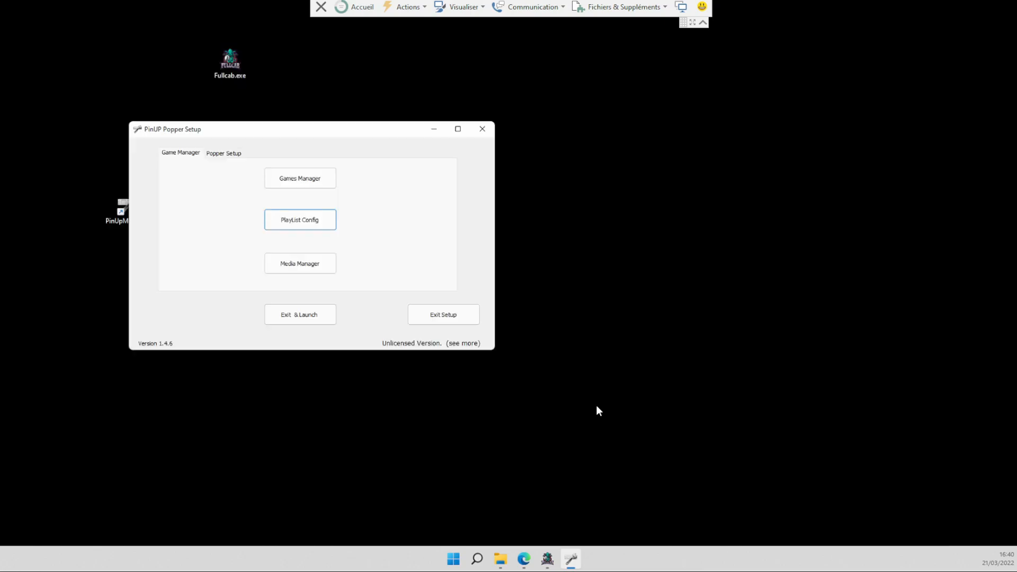
Reopen the playlist configuration
{"action": "left_click", "coordinate": [312, 221]}
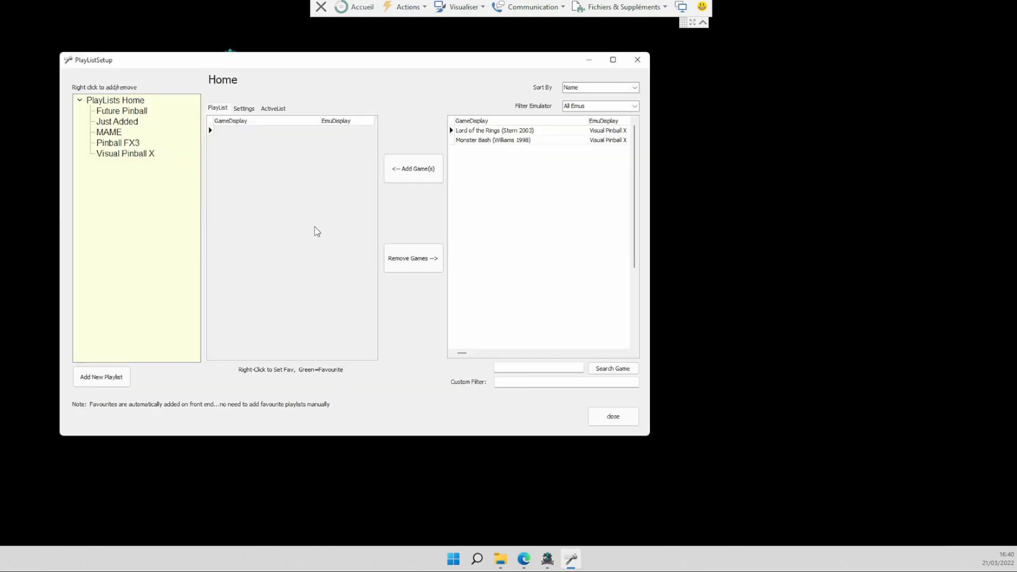
Add all games filtered by the Visual Pinball X emulator to the Visual Pinball X playlist and close the playlist setup
{"action": "left_click", "coordinate": [140, 157]}
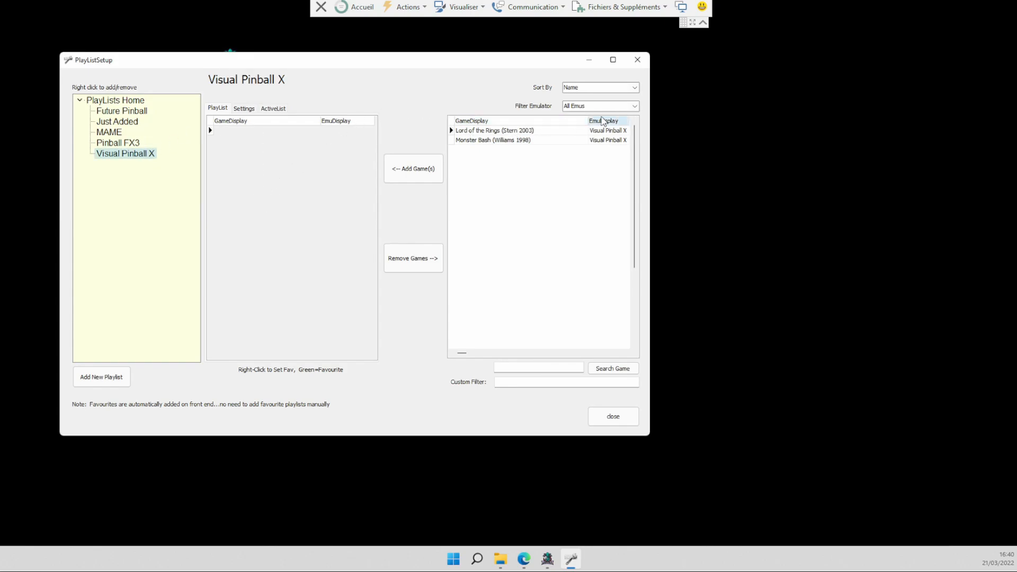
{"action": "left_click", "coordinate": [633, 105]}
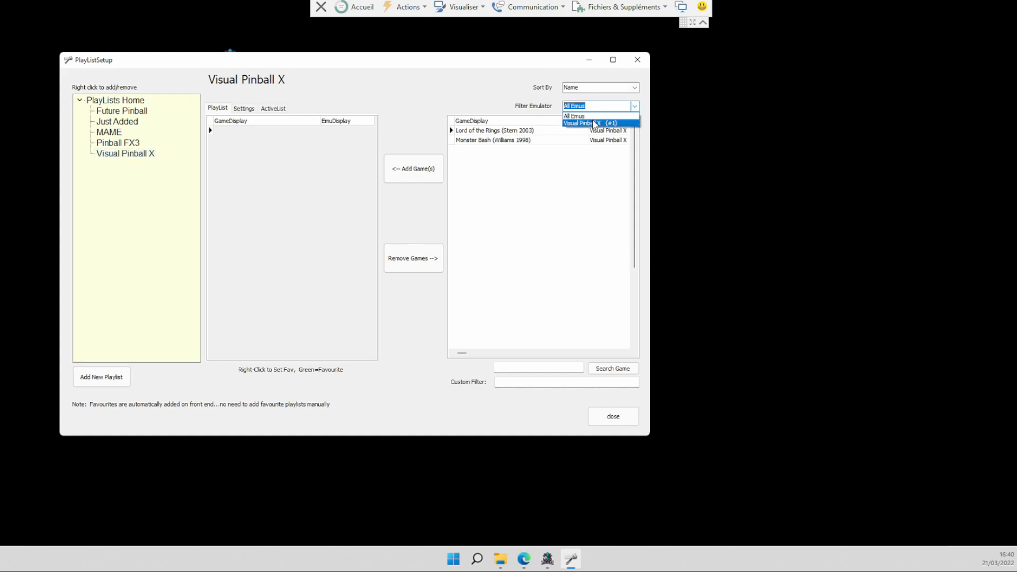
{"action": "left_click", "coordinate": [594, 124]}
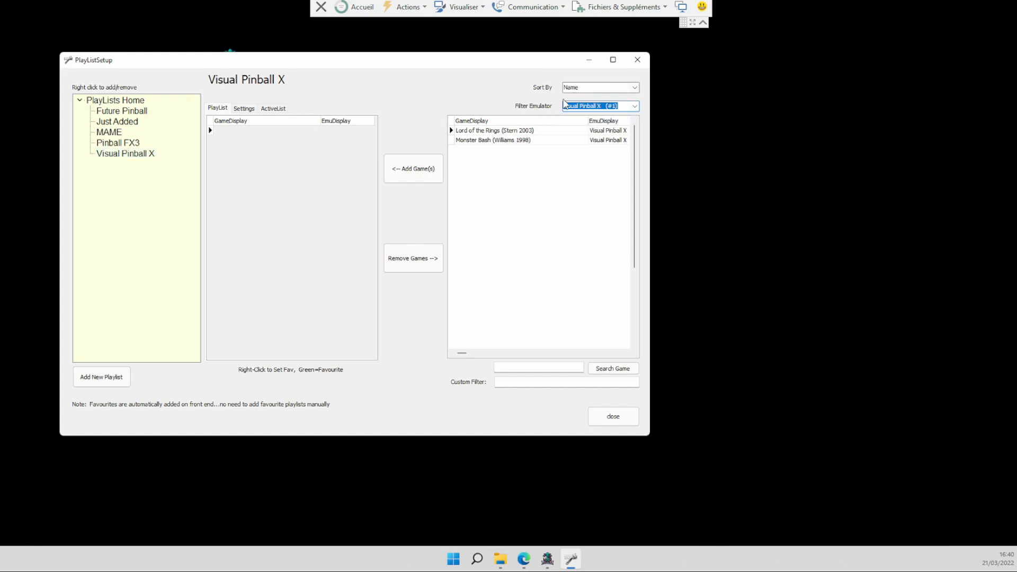
{"action": "left_click", "coordinate": [491, 130]}
{"action": "left_click", "coordinate": [489, 139], "text": "shift"}
{"action": "right_click", "coordinate": [489, 139]}
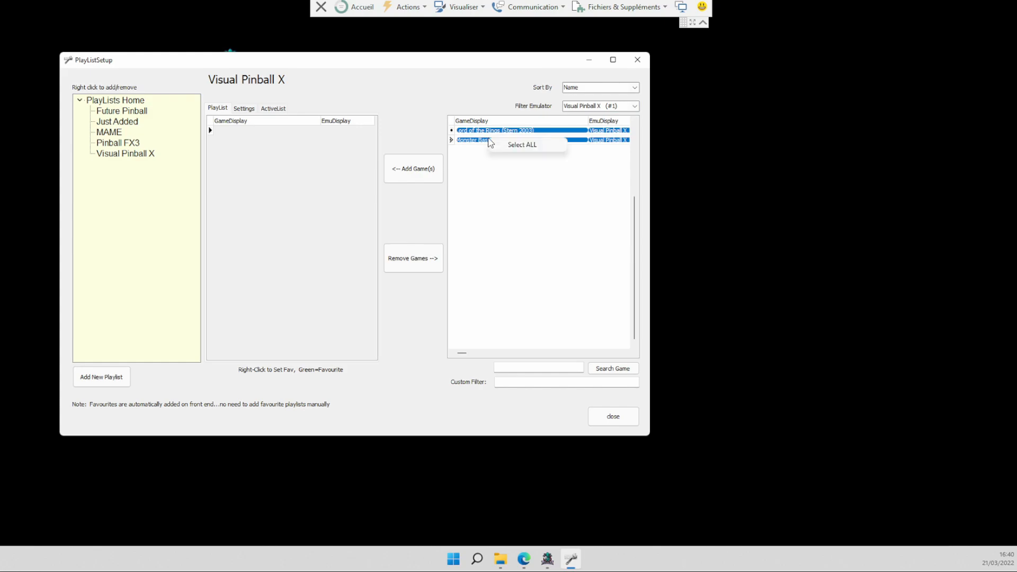
{"action": "left_click", "coordinate": [513, 146]}
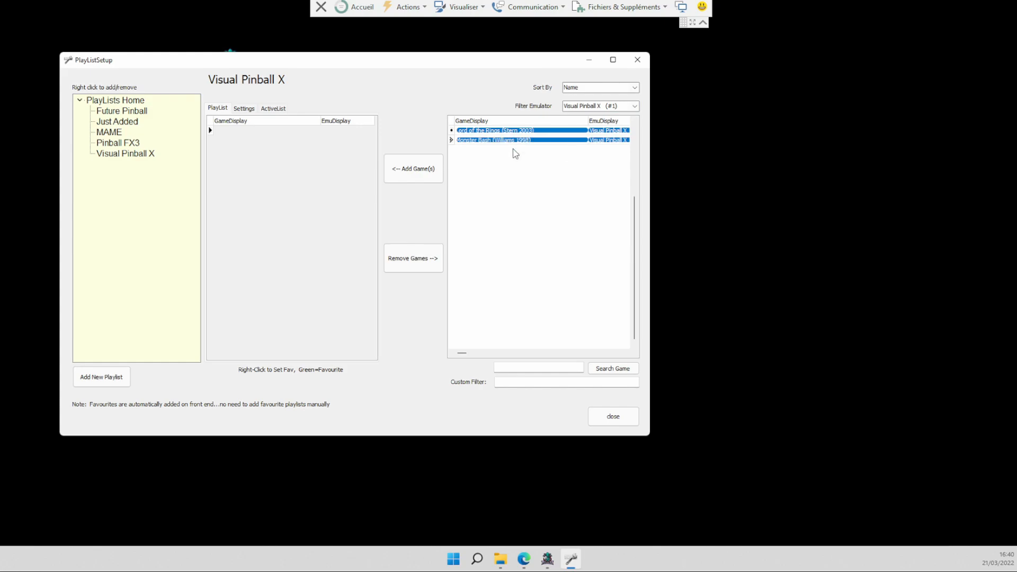
{"action": "left_click", "coordinate": [414, 170]}
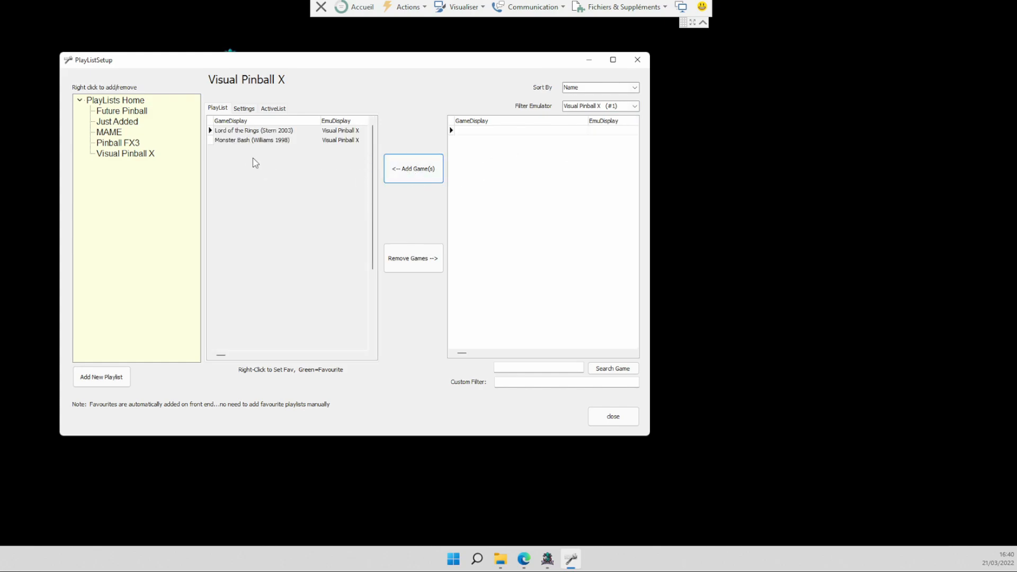
{"action": "left_click", "coordinate": [253, 140]}
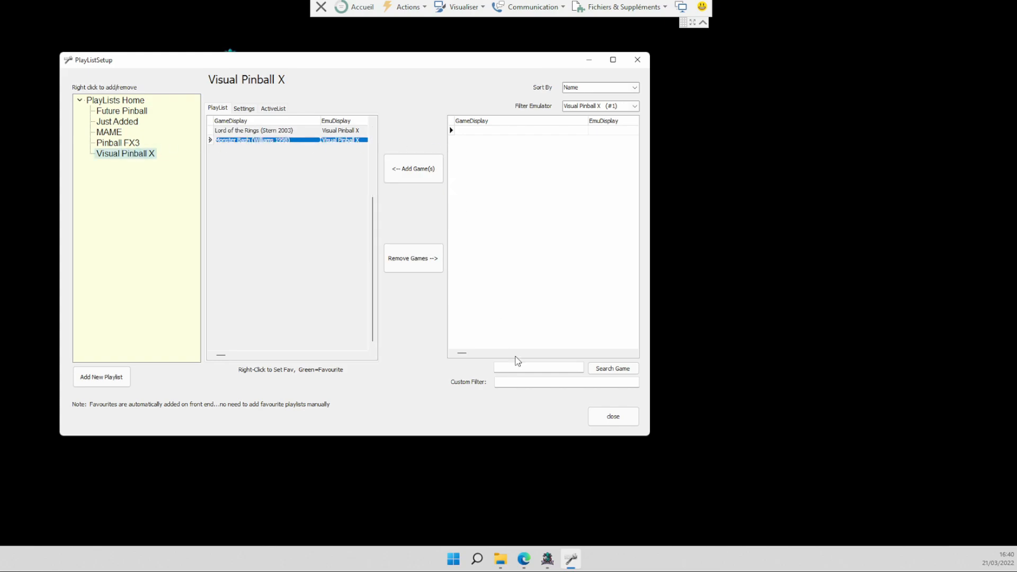
{"action": "left_click", "coordinate": [611, 420]}
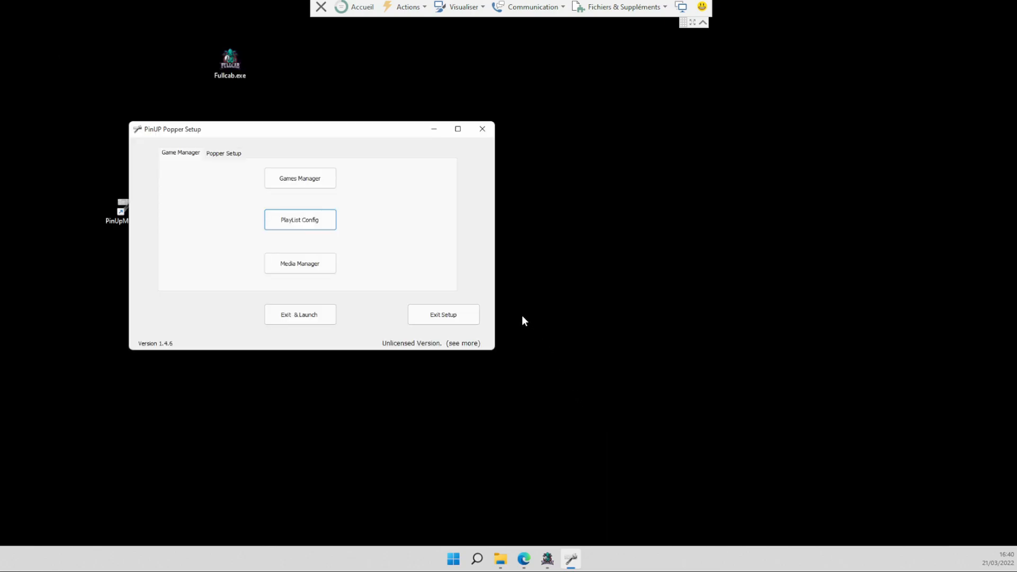
Exit setup into the PinUP Popper front end and open the Visual Pinball X playlist
{"action": "left_click", "coordinate": [315, 317]}
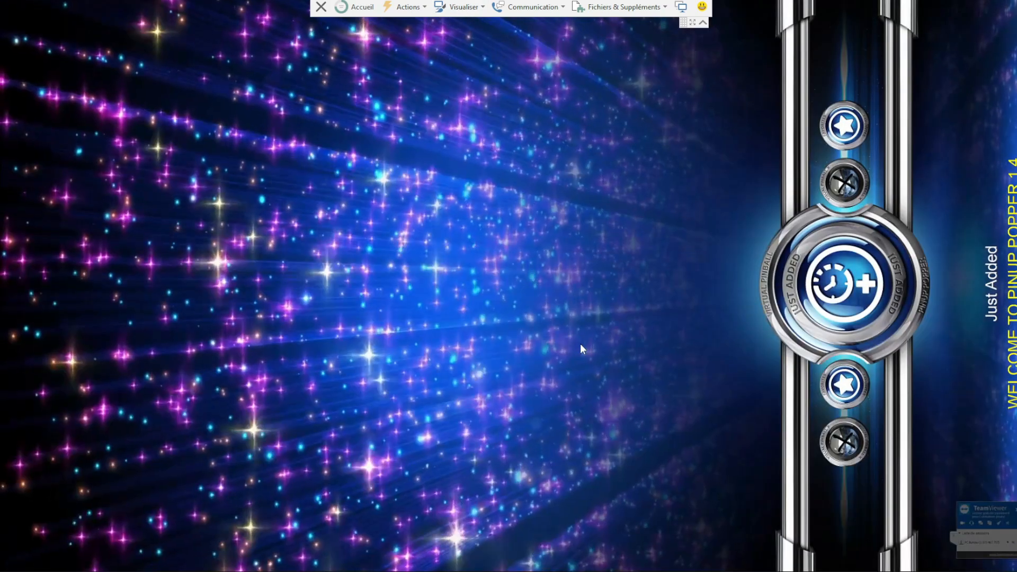
{"action": "key", "text": "shift"}
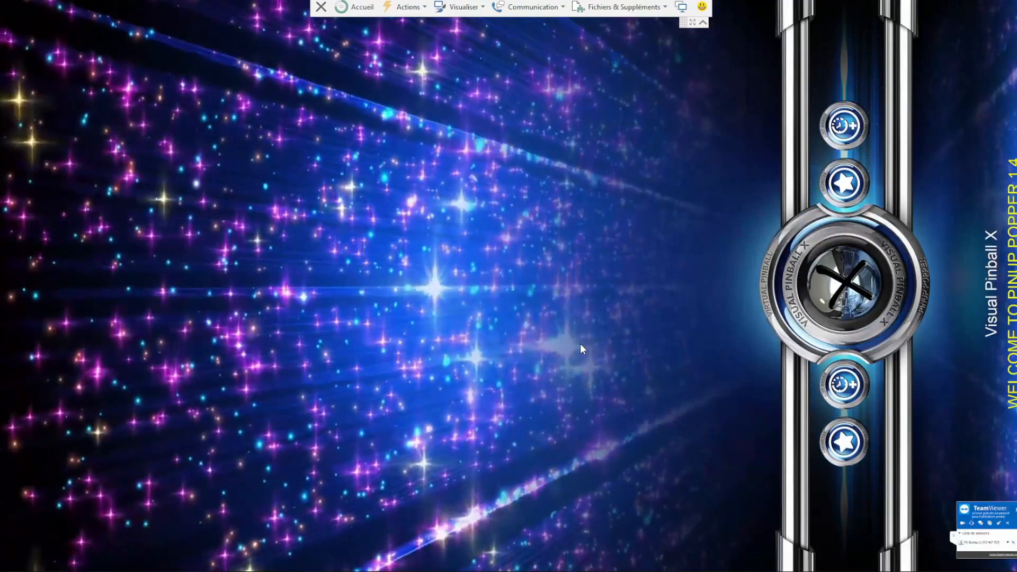
{"action": "key", "text": "shift"}
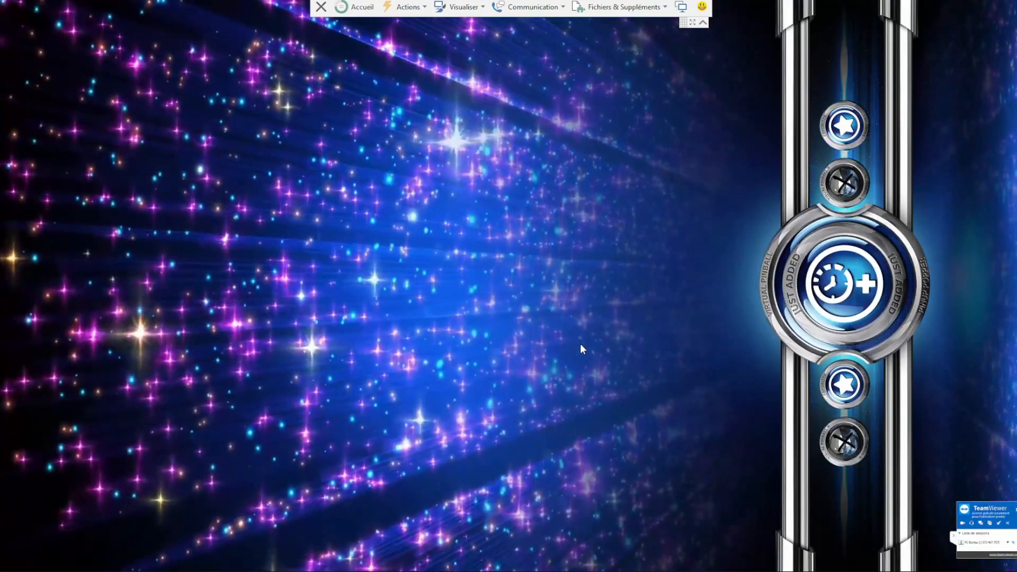
{"action": "key", "text": "shift"}
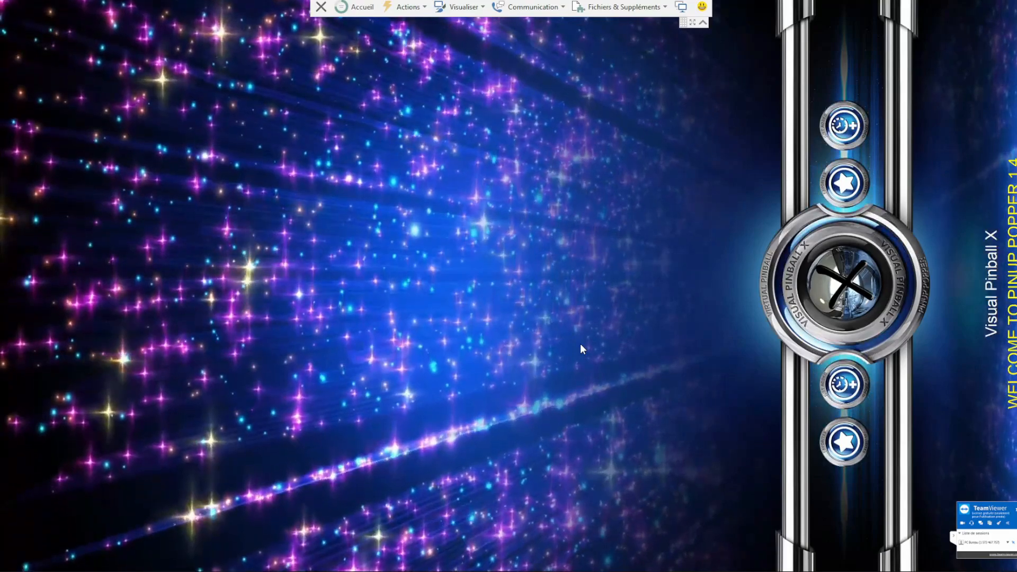
{"action": "key", "text": "Return"}
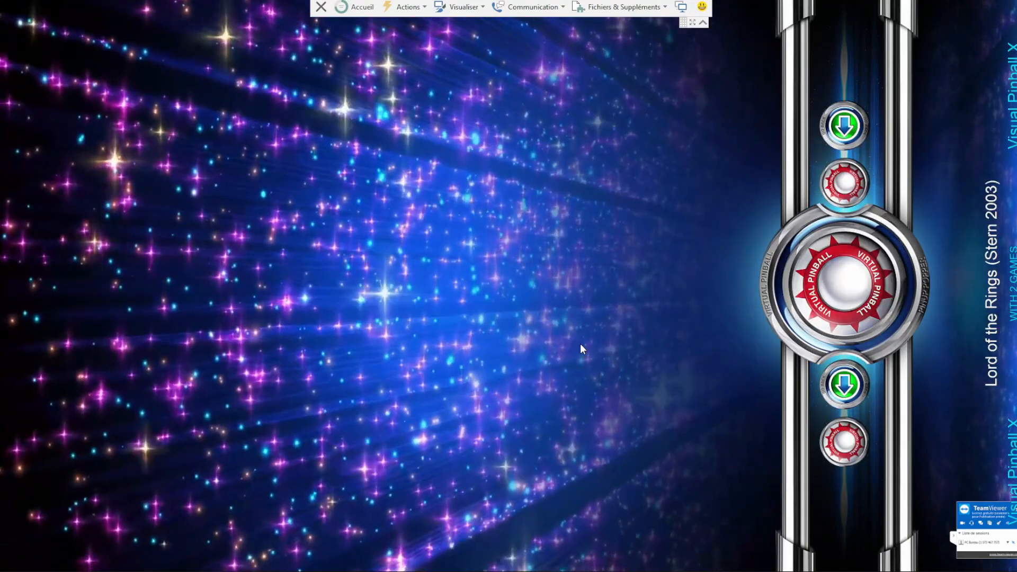
Browse the playlist's games and start Lord of the Rings (Stern 2003)
{"action": "key", "text": "Right"}
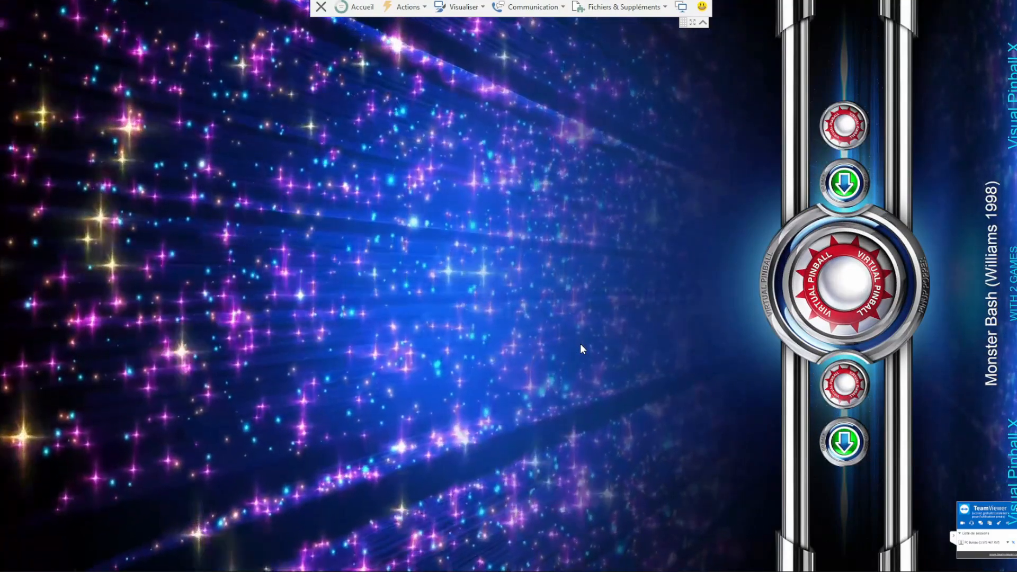
{"action": "key", "text": "Left"}
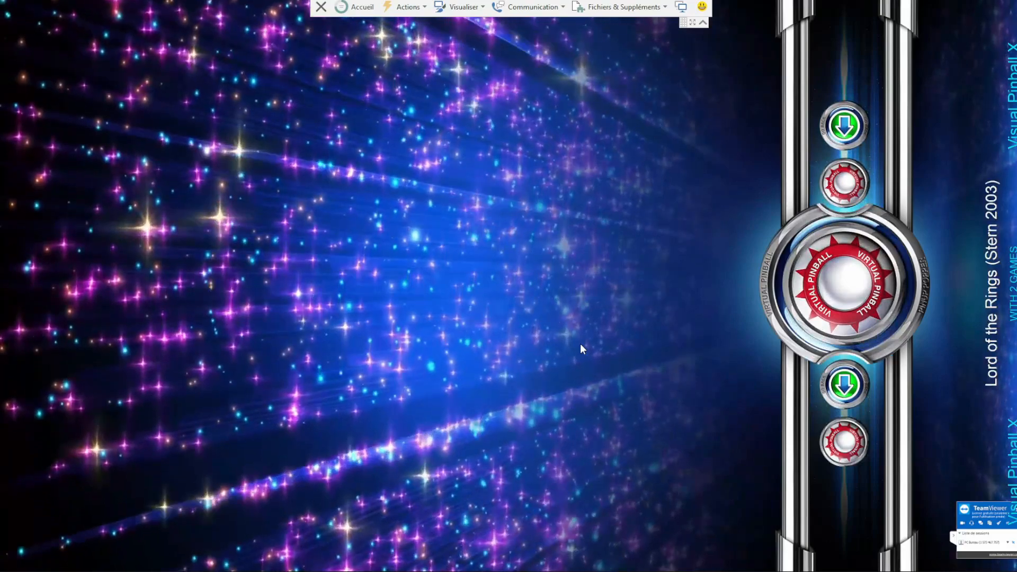
{"action": "key", "text": "Return"}
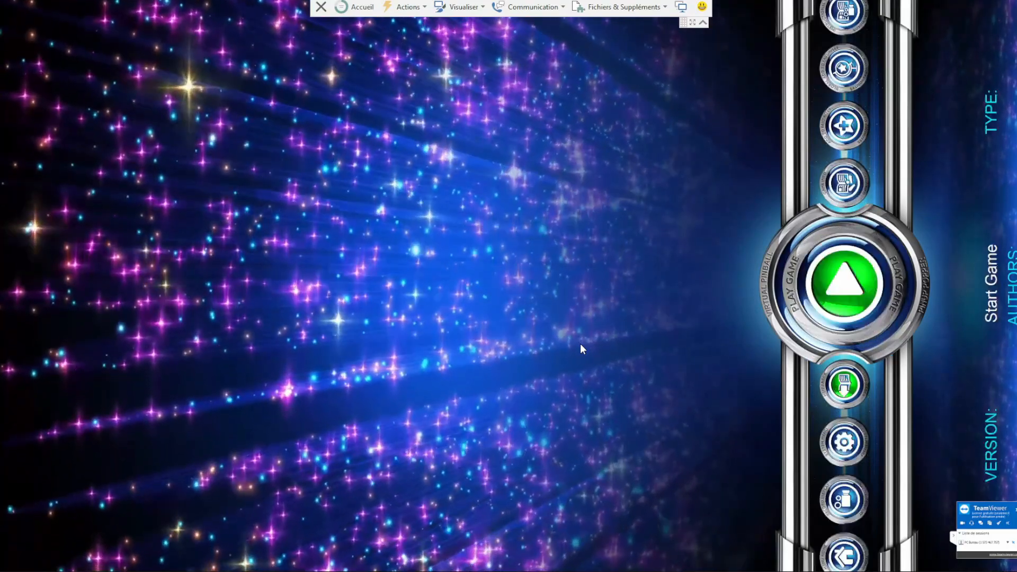
{"action": "key", "text": "Return"}
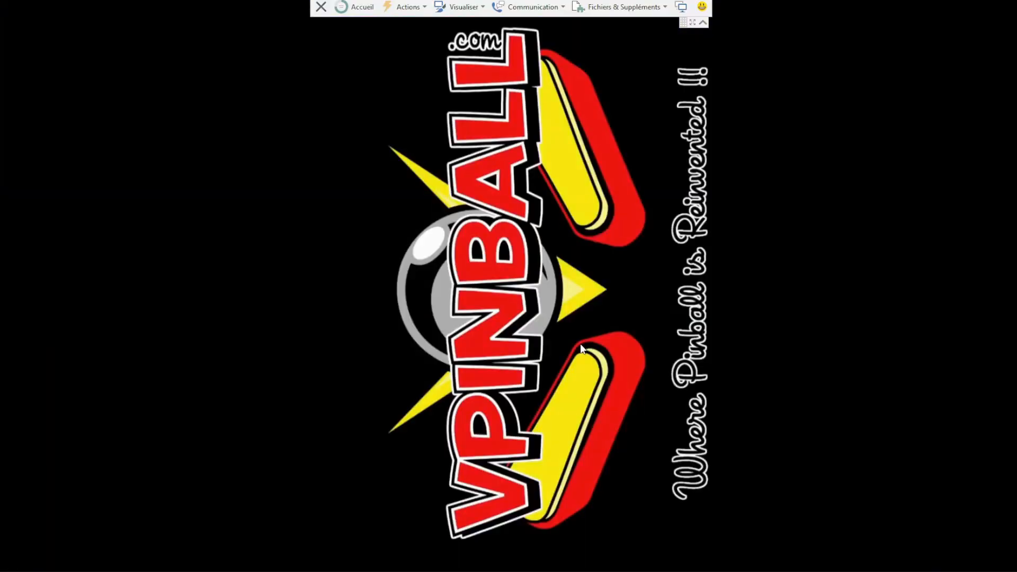
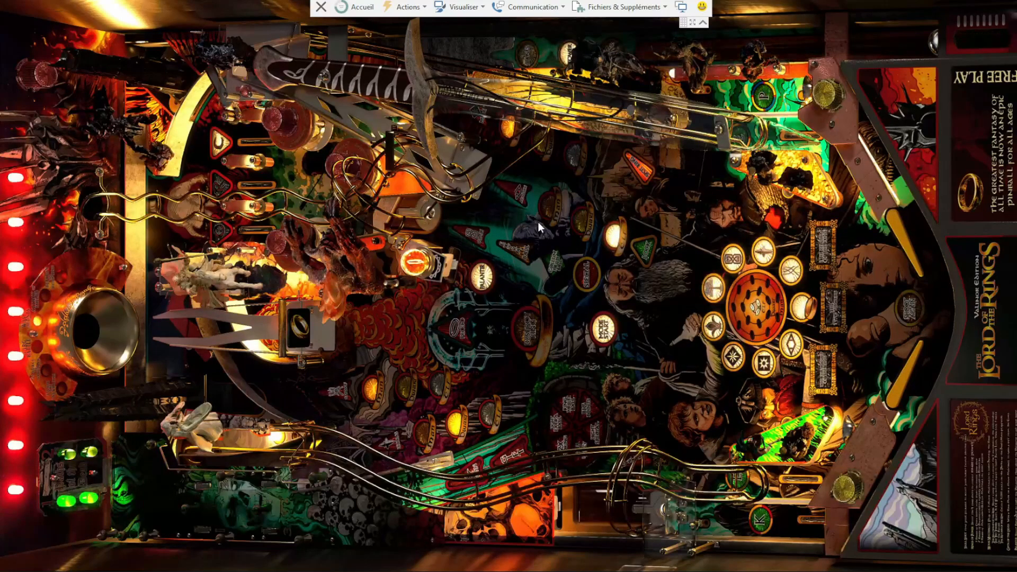
Test the Lord of the Rings table by playing a ball with both flippers, and quit back to the front end
{"action": "key", "text": "Return"}
{"action": "key", "text": "Shift_L"}
{"action": "key", "text": "Shift_R"}
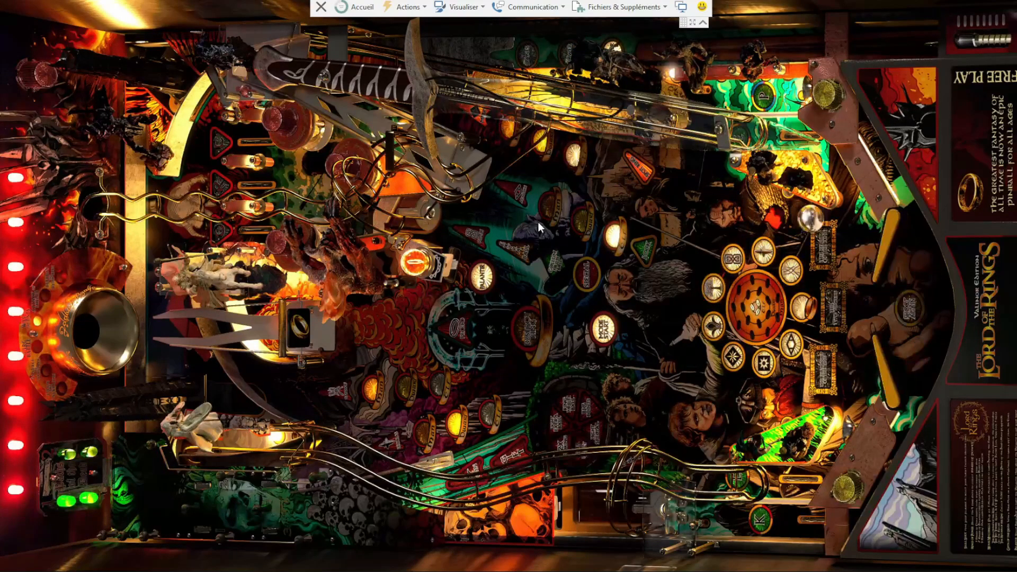
{"action": "key", "text": "Shift_L"}
{"action": "key", "text": "Shift_R"}
{"action": "key", "text": "Shift_L"}
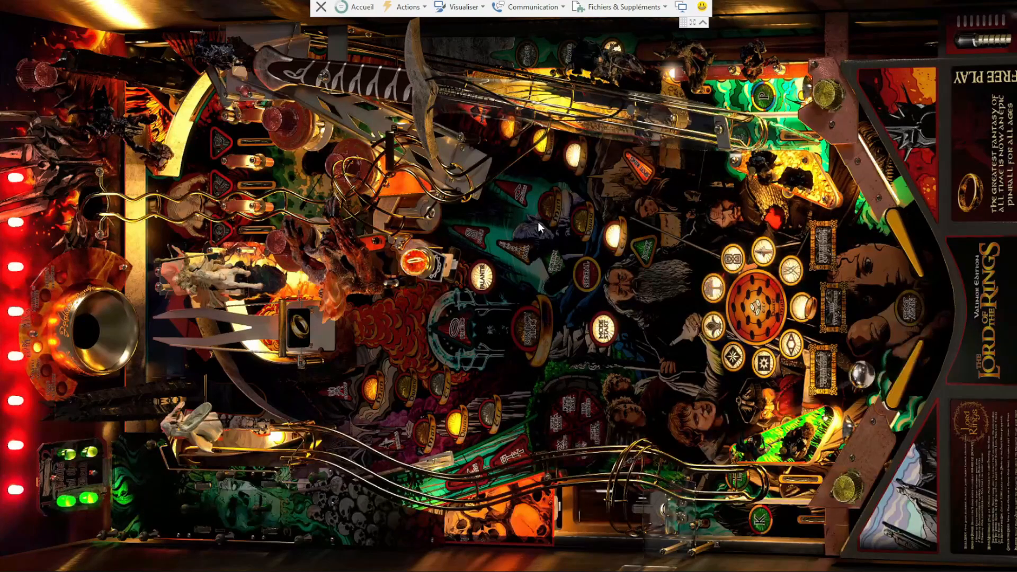
{"action": "key", "text": "Shift_L"}
{"action": "key", "text": "Shift_R"}
{"action": "key", "text": "Shift_R"}
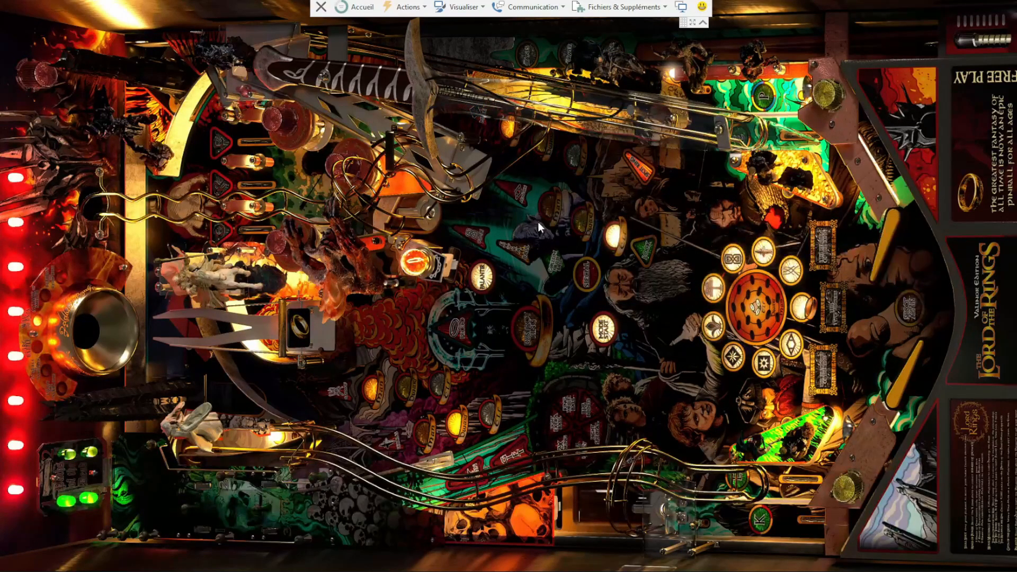
{"action": "key", "text": "Shift_L"}
{"action": "key", "text": "Shift_R"}
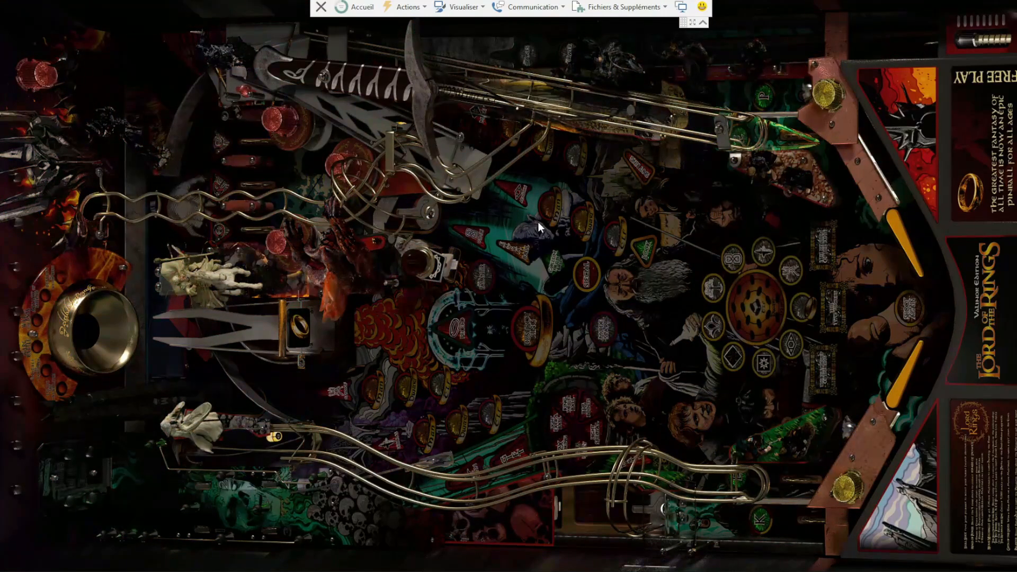
{"action": "key", "text": "Shift_R"}
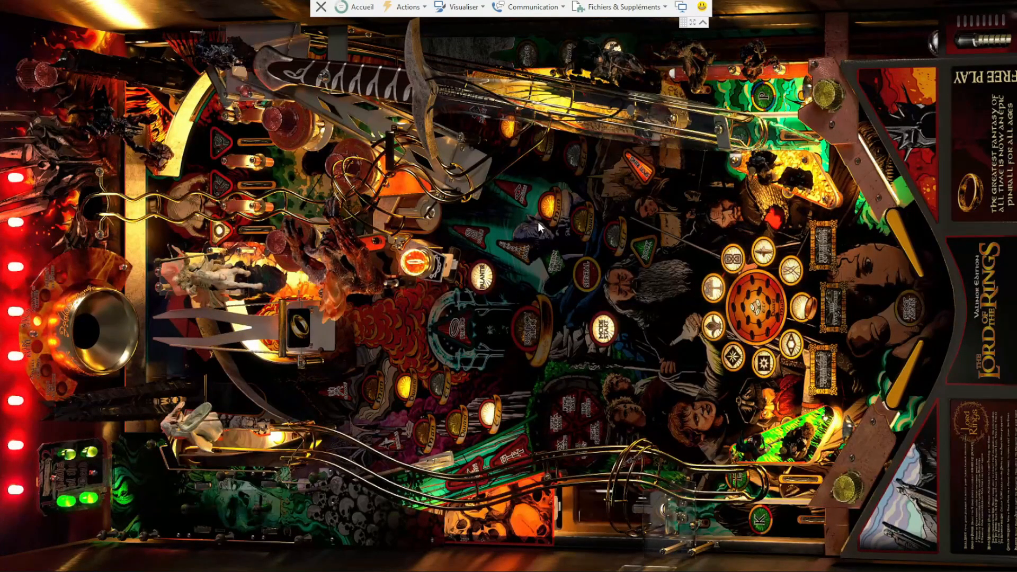
{"action": "key", "text": "Escape"}
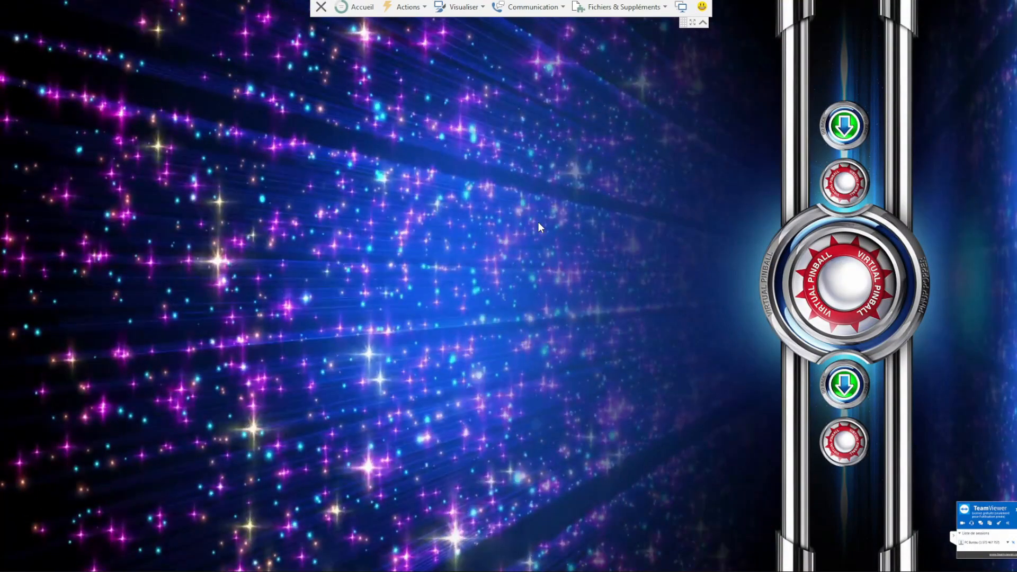
Select Monster Bash (Williams 1998) in the playlist and start the game
{"action": "key", "text": "shift"}
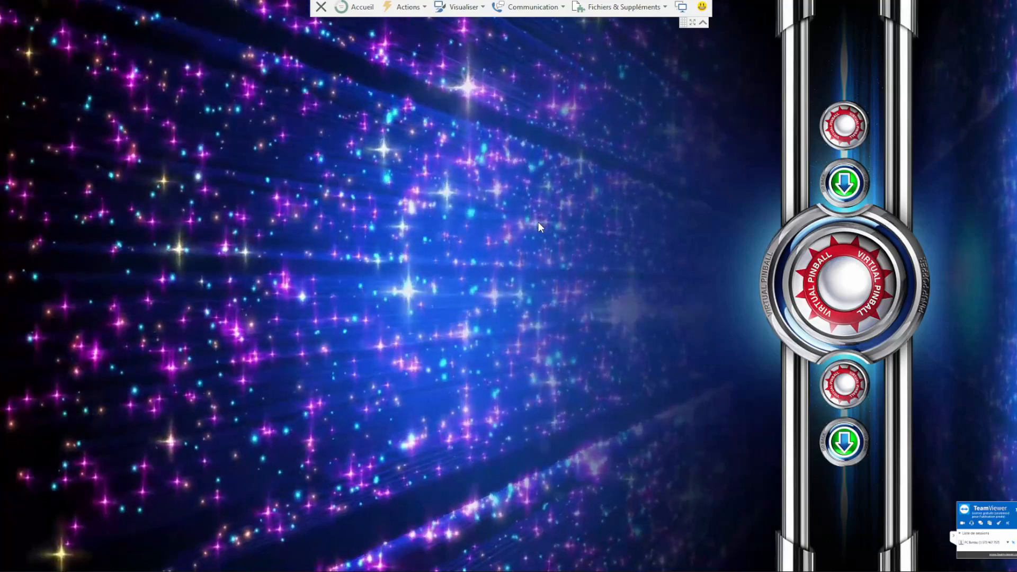
{"action": "key", "text": "Return"}
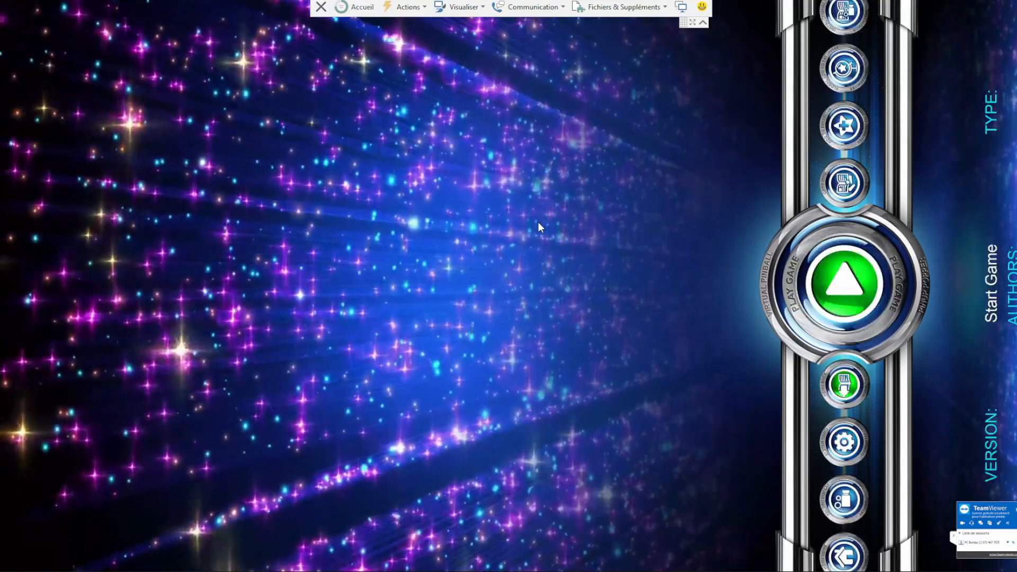
{"action": "key", "text": "Return"}
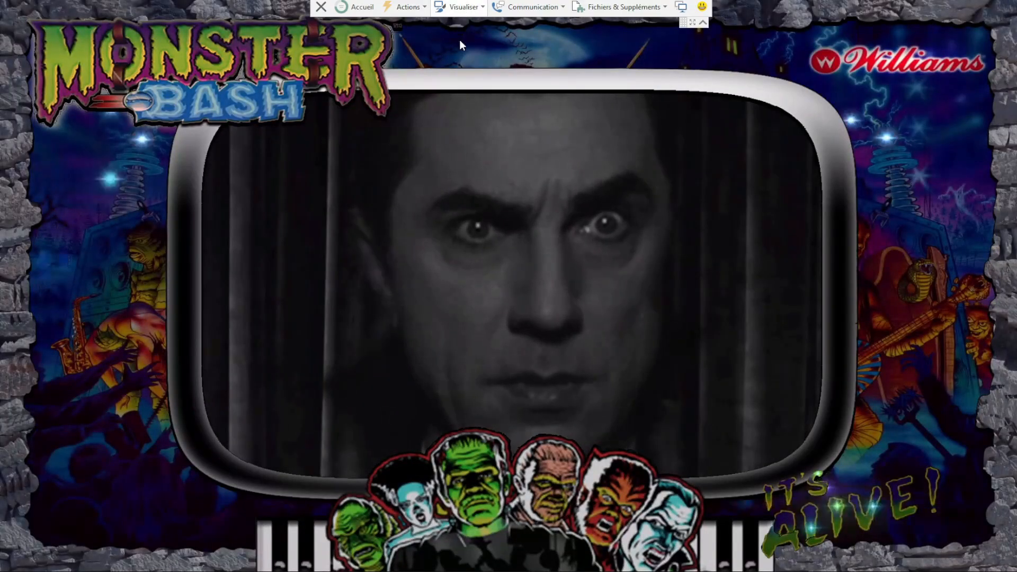
Check Monster Bash's display on the other cabinet screens through the remote session, and quit the game
{"action": "left_click", "coordinate": [456, 30]}
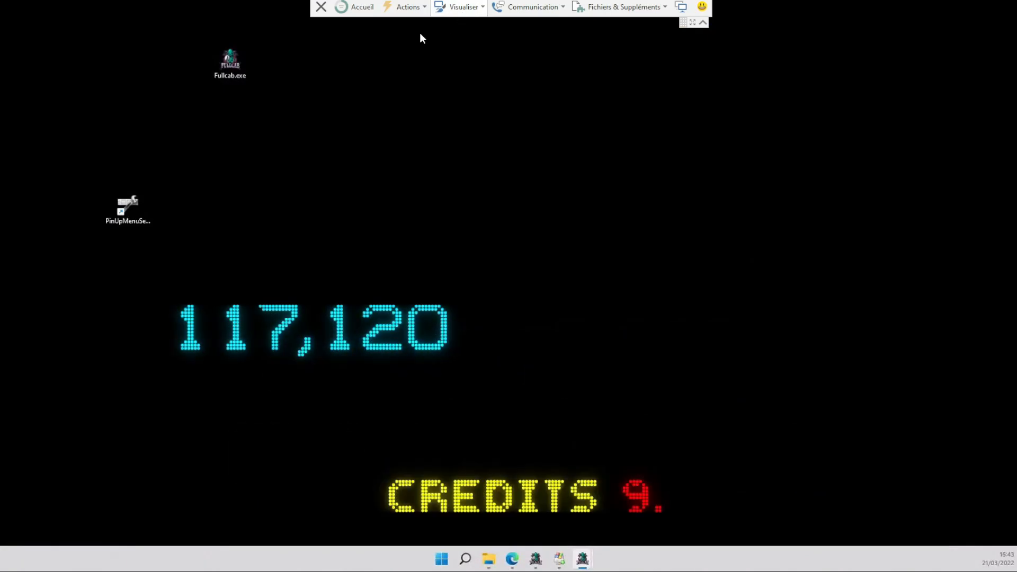
{"action": "left_click", "coordinate": [423, 37]}
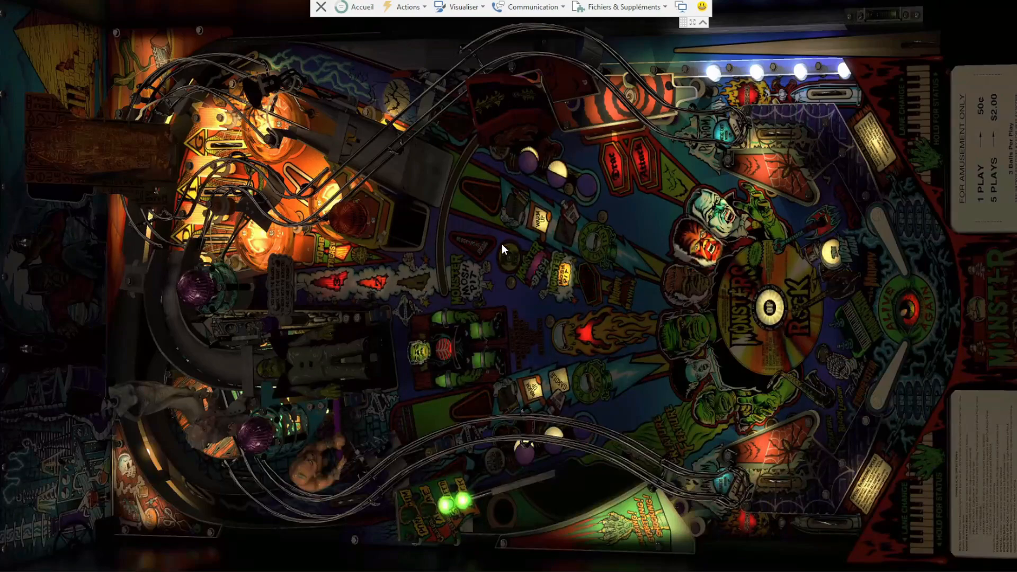
{"action": "key", "text": "Escape"}
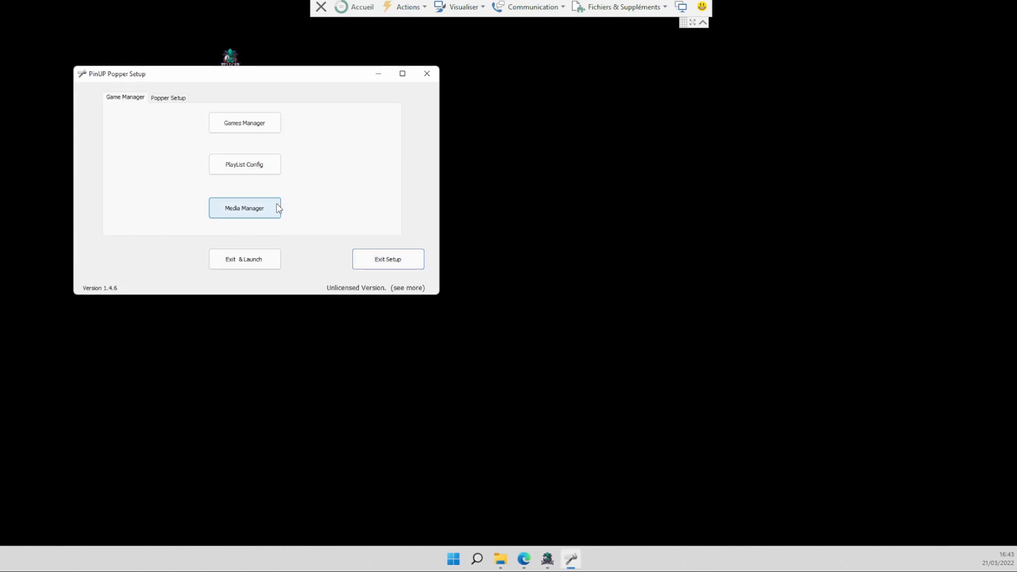
Open the Media Manager from PinUP Popper Setup and select Lord of the Rings (Stern 2003)
{"action": "left_click_drag", "start_coordinate": [285, 78], "coordinate": [417, 81]}
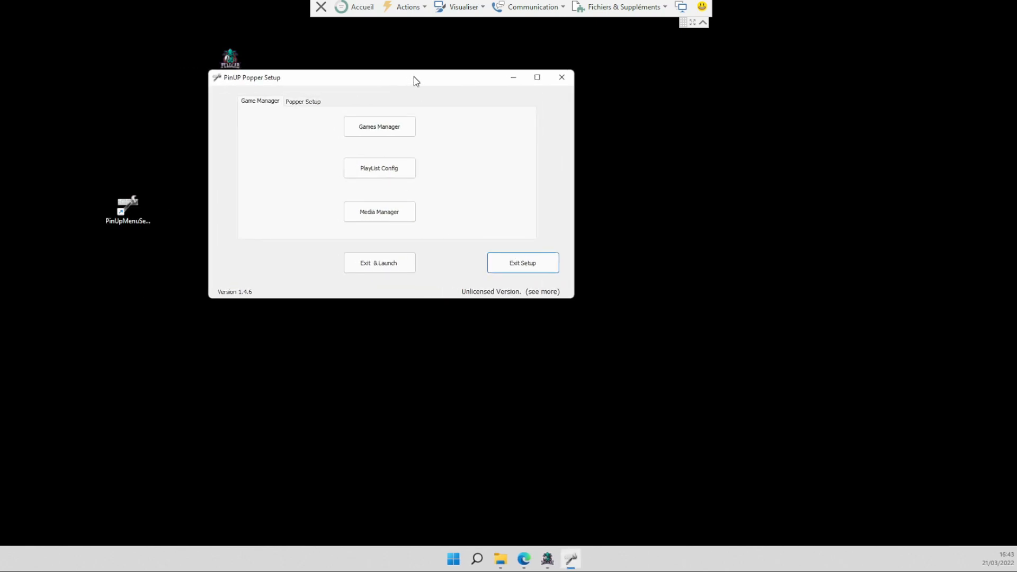
{"action": "left_click", "coordinate": [393, 214]}
{"action": "left_click", "coordinate": [317, 157]}
{"action": "left_click", "coordinate": [318, 149]}
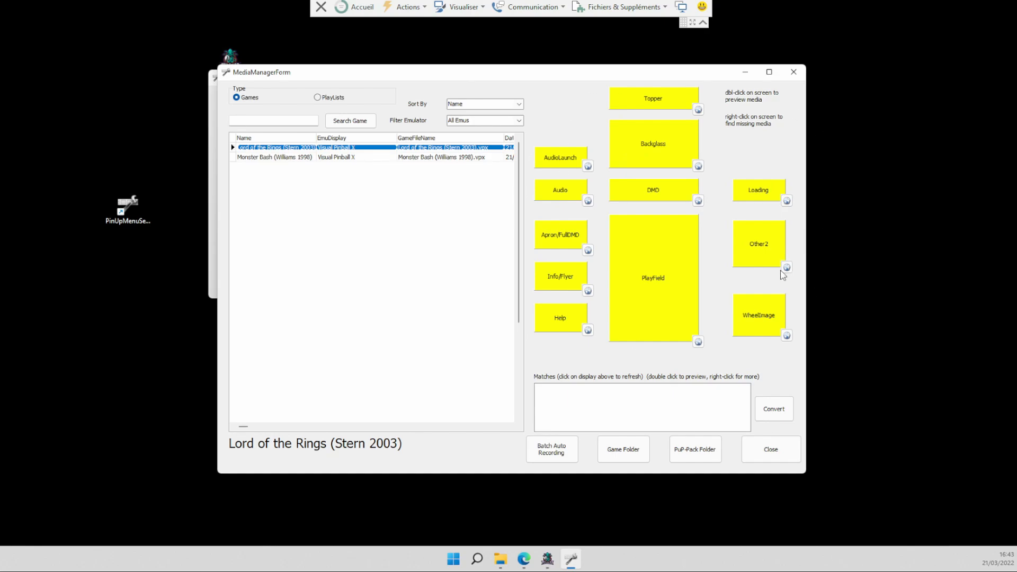
Look up online wheel images for Lord of the Rings (Stern 2003) and preview several of the static PNG candidates
{"action": "left_click", "coordinate": [787, 335]}
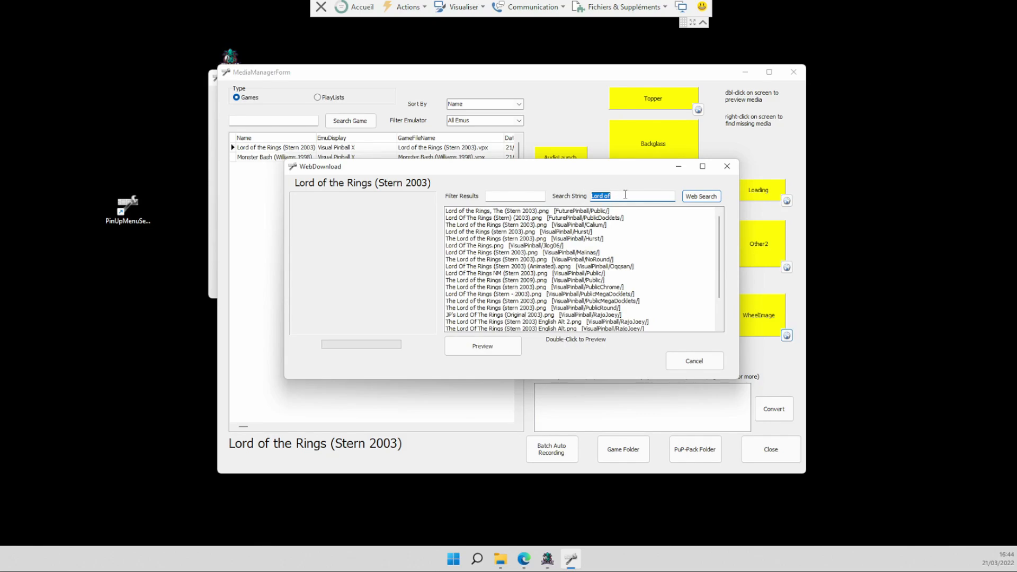
{"action": "left_click", "coordinate": [534, 259]}
{"action": "scroll", "coordinate": [533, 265], "scroll_direction": "down", "scroll_amount": 2}
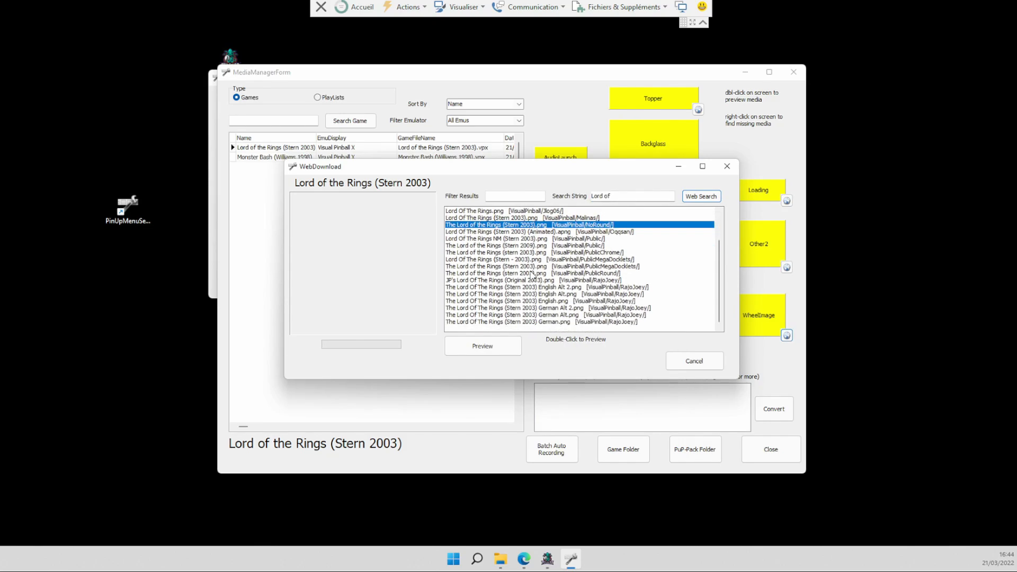
{"action": "left_click", "coordinate": [532, 302]}
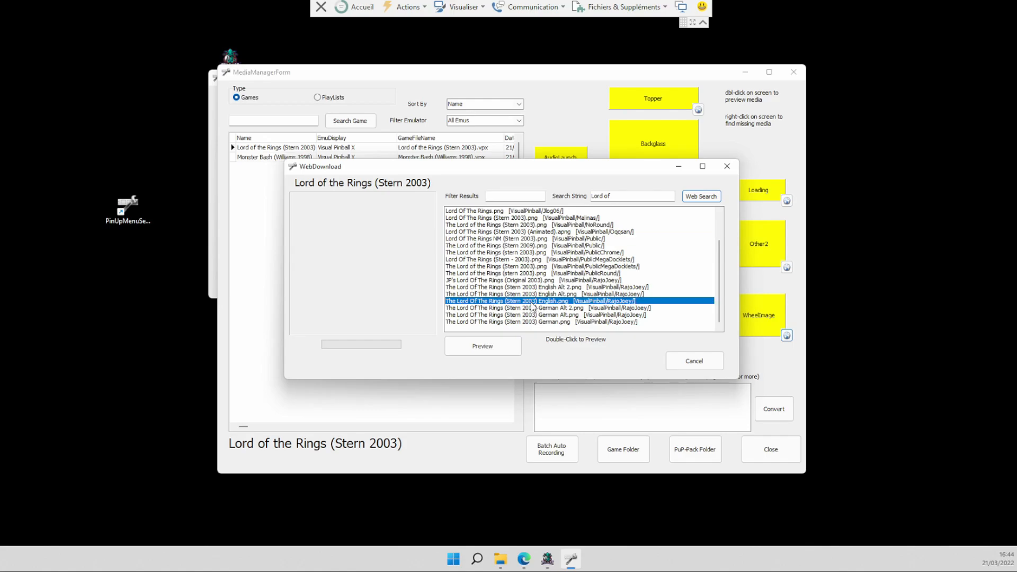
{"action": "double_click", "coordinate": [517, 303]}
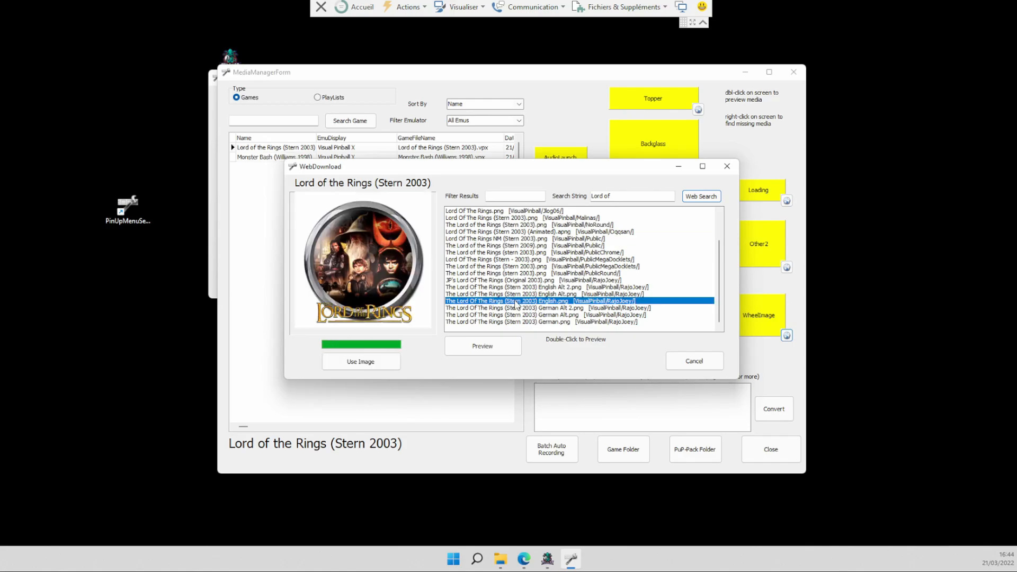
{"action": "double_click", "coordinate": [507, 294]}
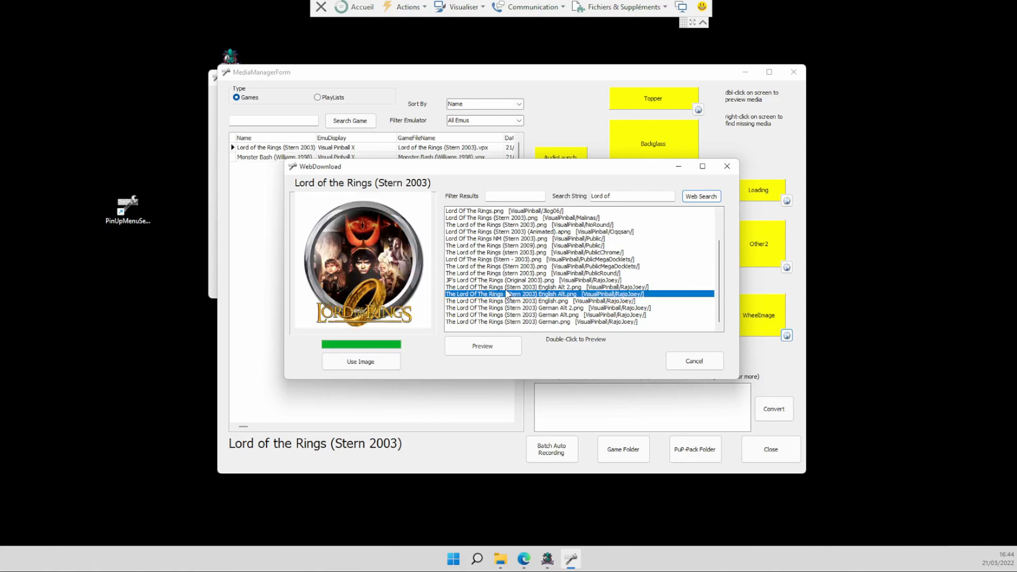
{"action": "double_click", "coordinate": [506, 287]}
{"action": "double_click", "coordinate": [508, 280]}
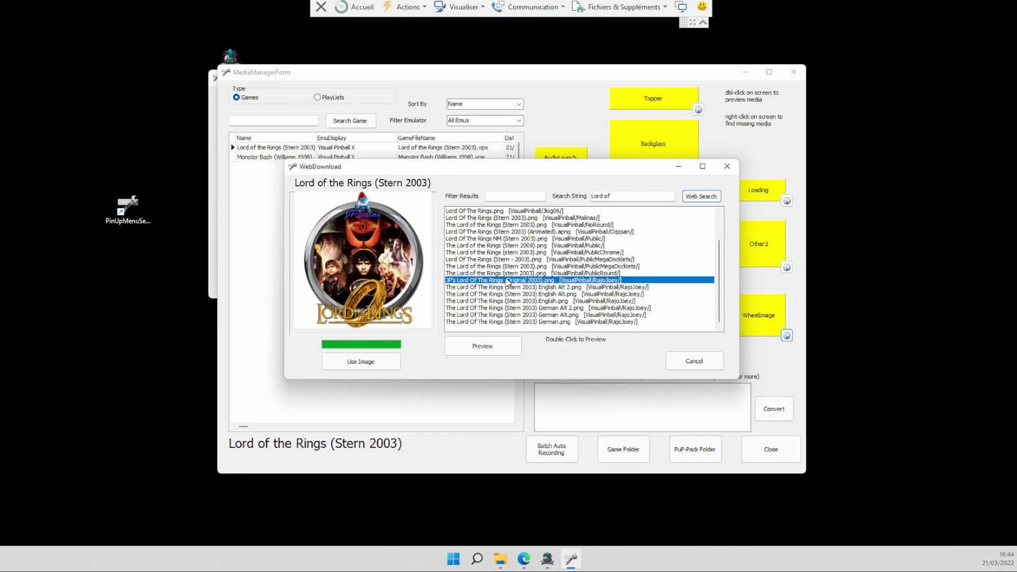
{"action": "double_click", "coordinate": [502, 273]}
{"action": "double_click", "coordinate": [501, 266]}
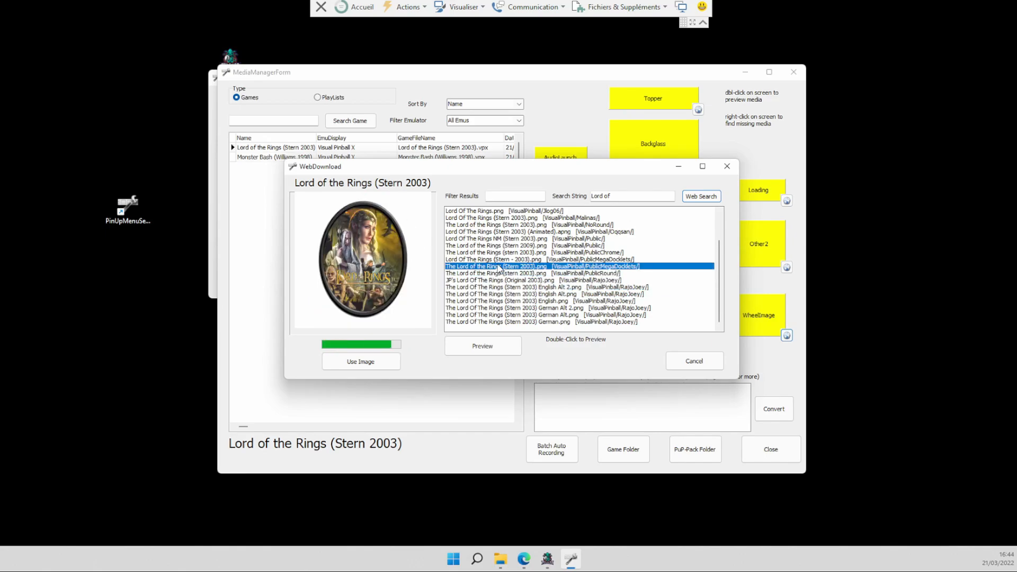
{"action": "double_click", "coordinate": [498, 260]}
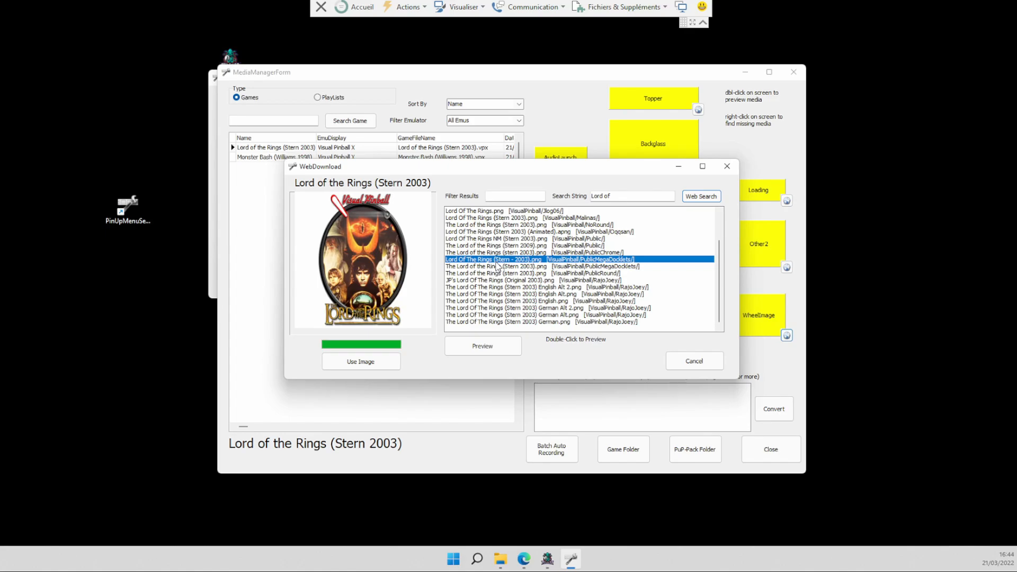
Preview the "Lord Of The Rings (Stern 2003) (Animated).apng" wheel and use it as the game's wheel image
{"action": "scroll", "coordinate": [498, 266], "scroll_direction": "up", "scroll_amount": 1}
{"action": "double_click", "coordinate": [497, 253]}
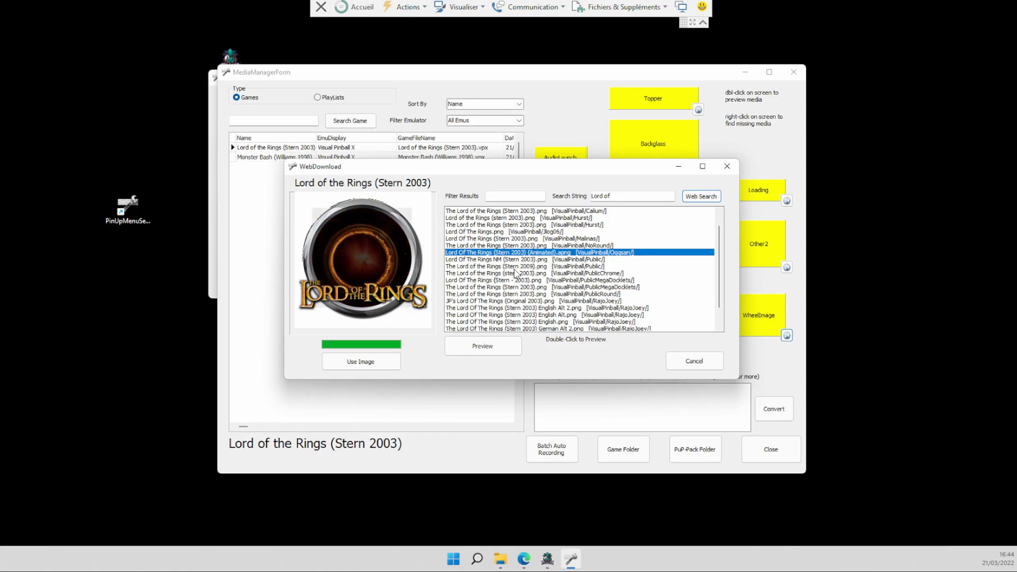
{"action": "scroll", "coordinate": [514, 273], "scroll_direction": "up", "scroll_amount": 1}
{"action": "scroll", "coordinate": [514, 273], "scroll_direction": "up", "scroll_amount": 1}
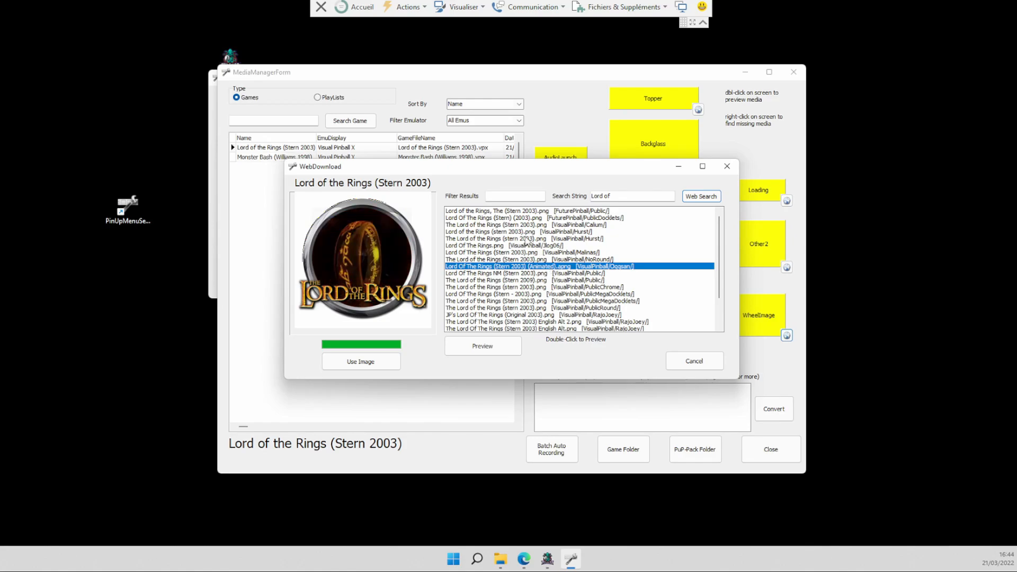
{"action": "left_click", "coordinate": [374, 364]}
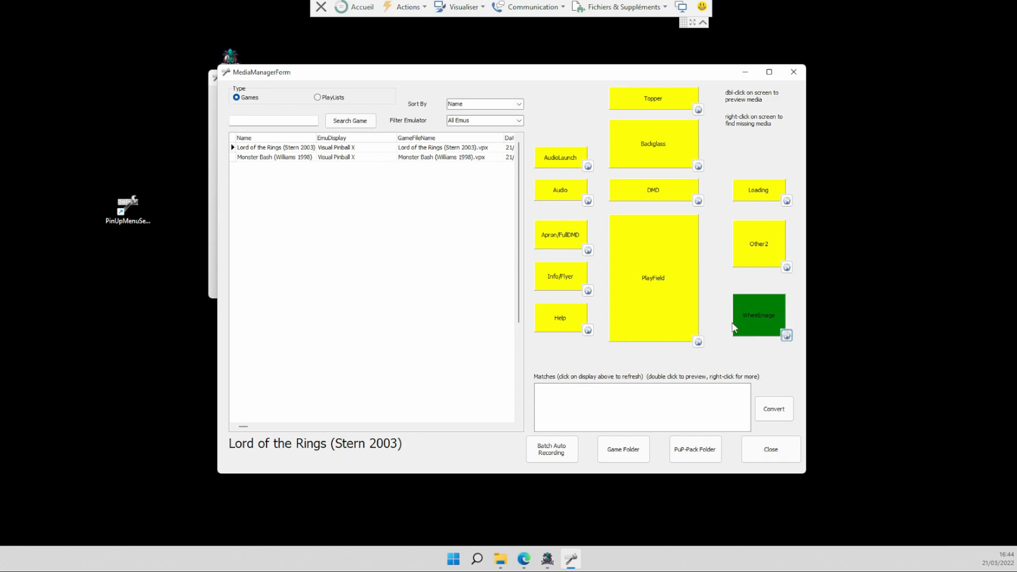
Leave setup and launch the front end to check the Lord of the Rings wheel image, and exit to the desktop
{"action": "left_click", "coordinate": [770, 450]}
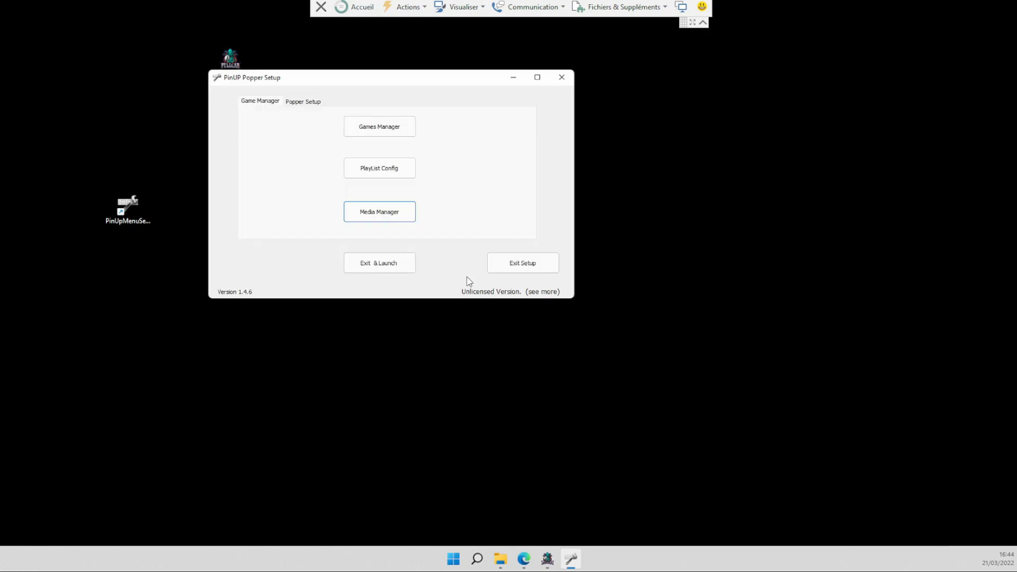
{"action": "left_click", "coordinate": [393, 271]}
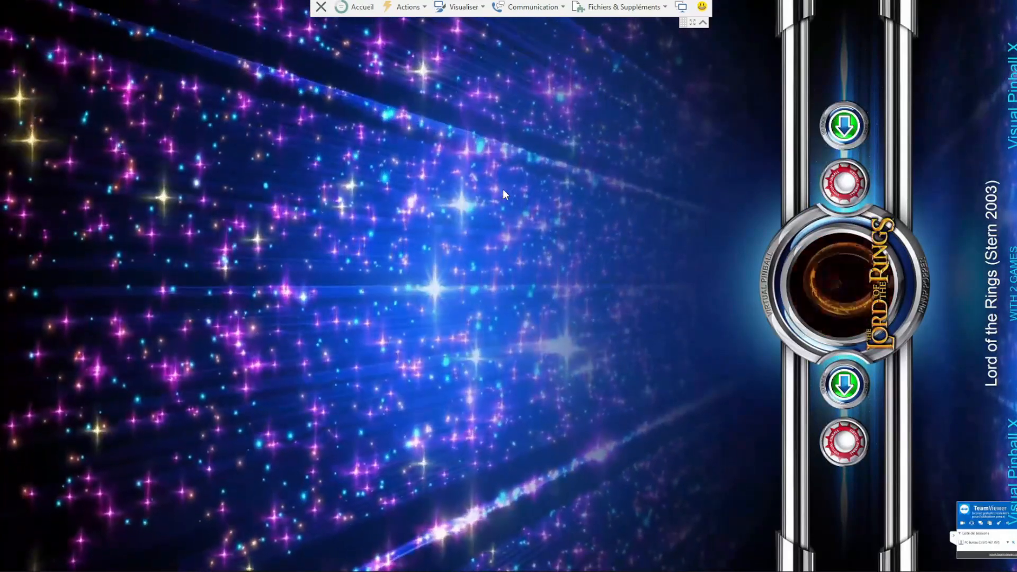
{"action": "key", "text": "Return"}
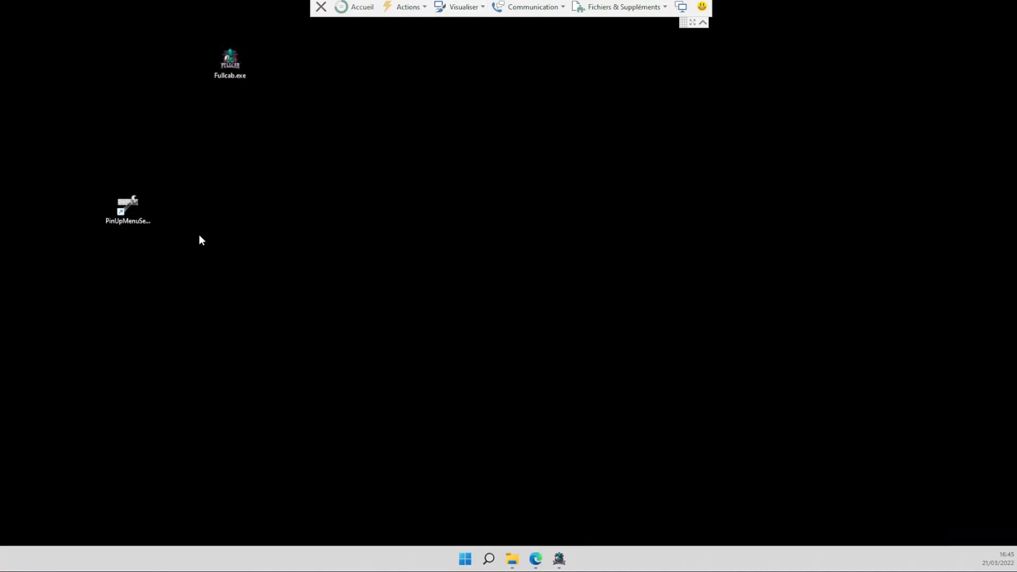
Reopen the Media Manager from PinUP Popper Setup and browse the online playfield videos for Lord of the Rings (Stern 2003)
{"action": "double_click", "coordinate": [136, 201]}
{"action": "left_click", "coordinate": [295, 268]}
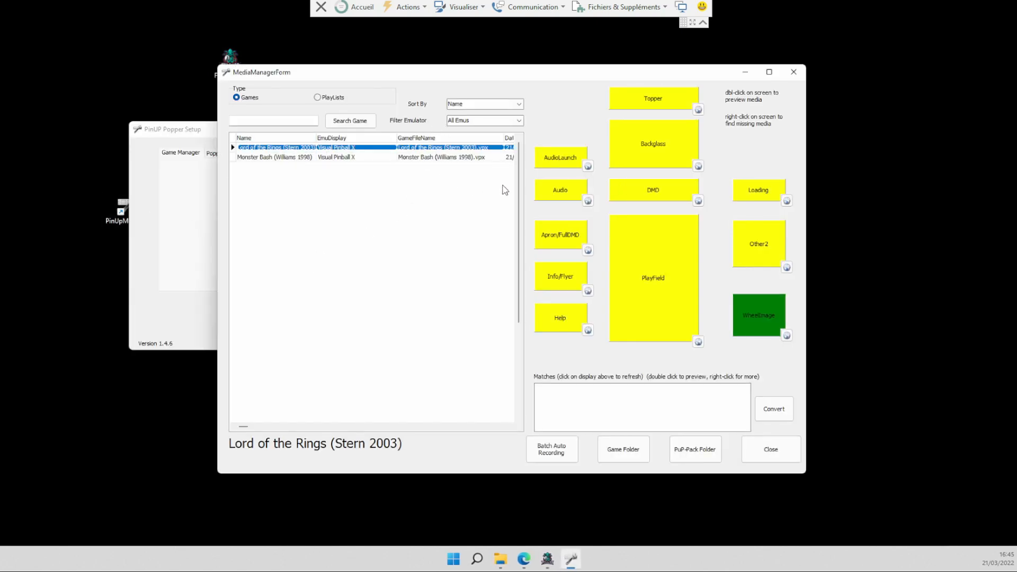
{"action": "left_click", "coordinate": [698, 342]}
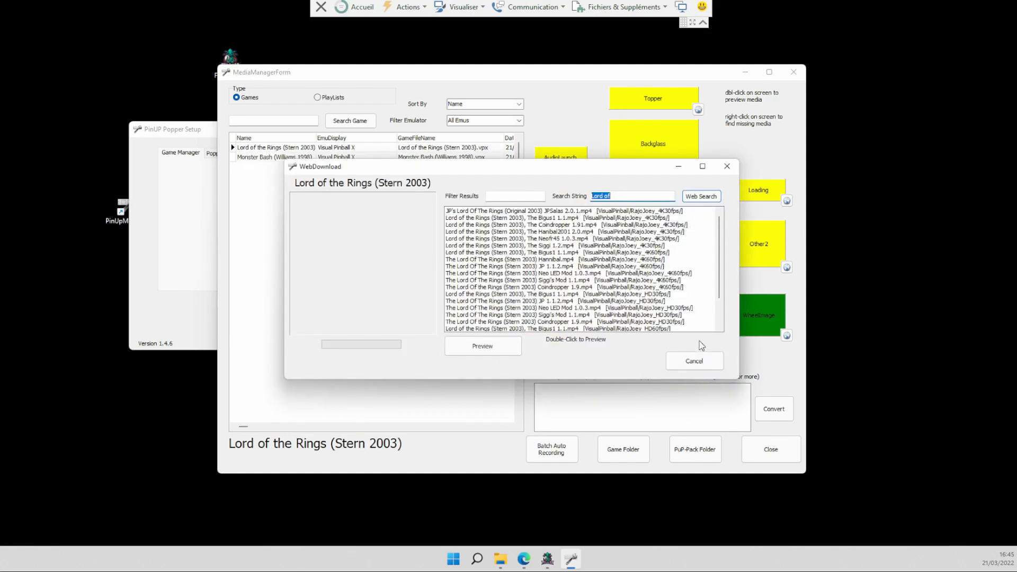
{"action": "scroll", "coordinate": [543, 293], "scroll_direction": "down", "scroll_amount": 2}
{"action": "scroll", "coordinate": [543, 293], "scroll_direction": "down", "scroll_amount": 2}
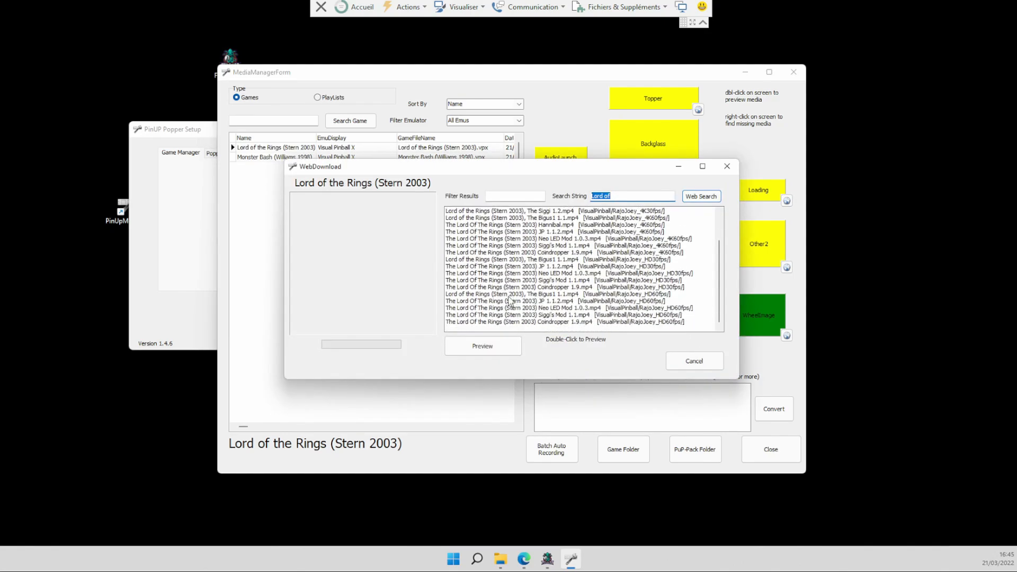
Preview the Coindropper 1.9 HD 60 fps playfield video, and leave the Media Manager without downloading it
{"action": "left_click", "coordinate": [504, 322]}
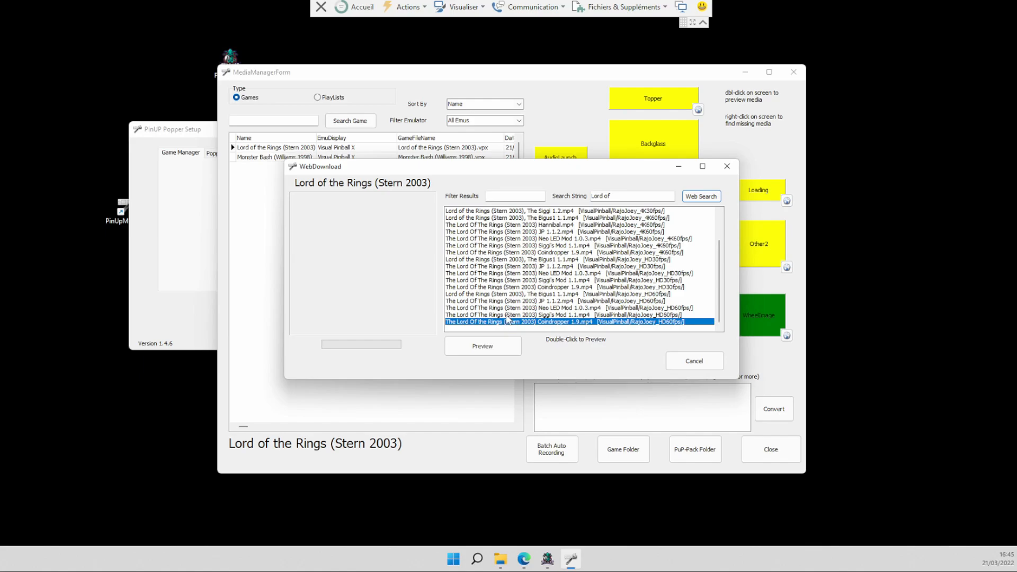
{"action": "double_click", "coordinate": [512, 323]}
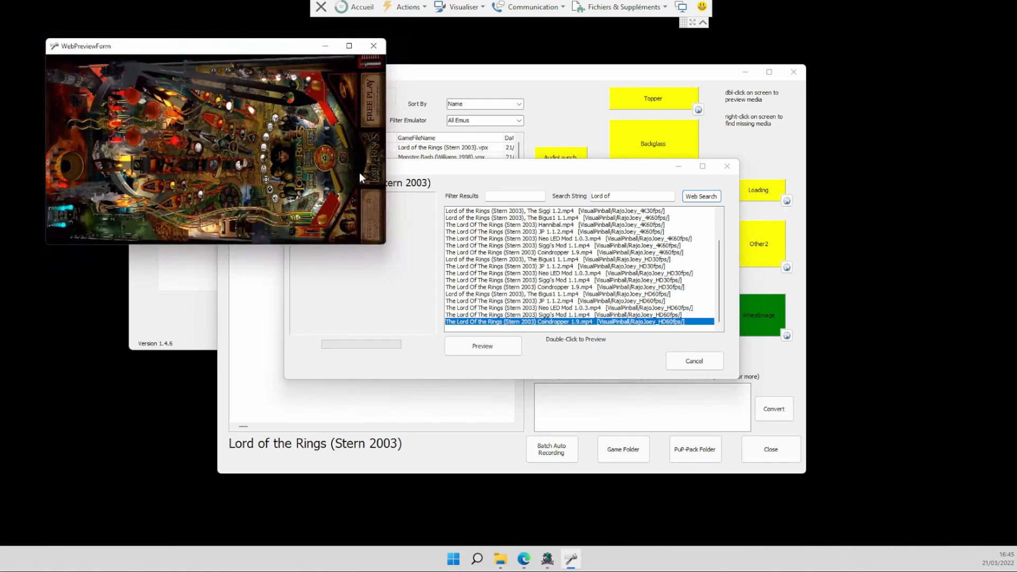
{"action": "mouse_move", "coordinate": [361, 199]}
{"action": "left_click", "coordinate": [348, 226]}
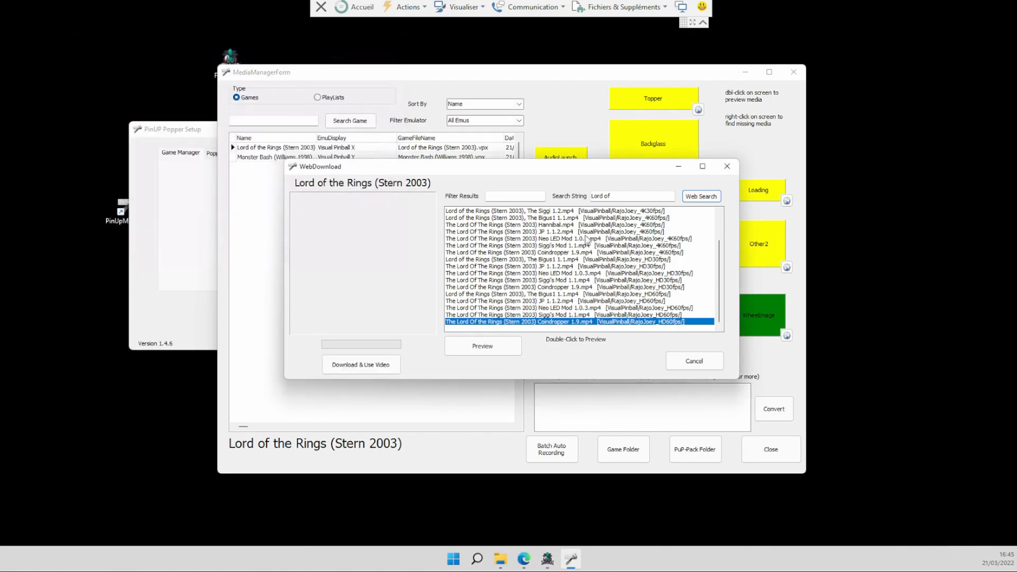
{"action": "left_click", "coordinate": [672, 361]}
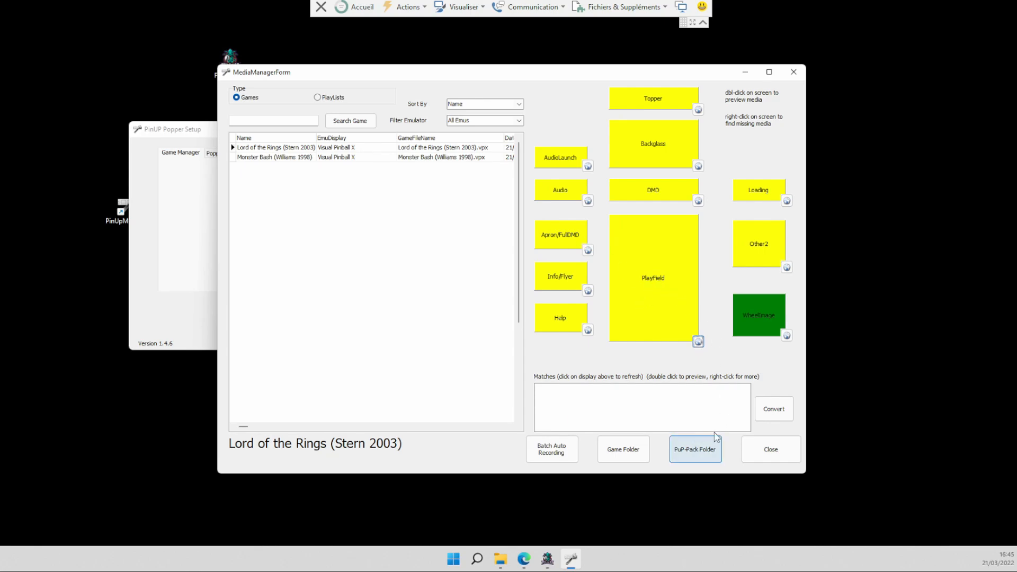
{"action": "left_click", "coordinate": [782, 455]}
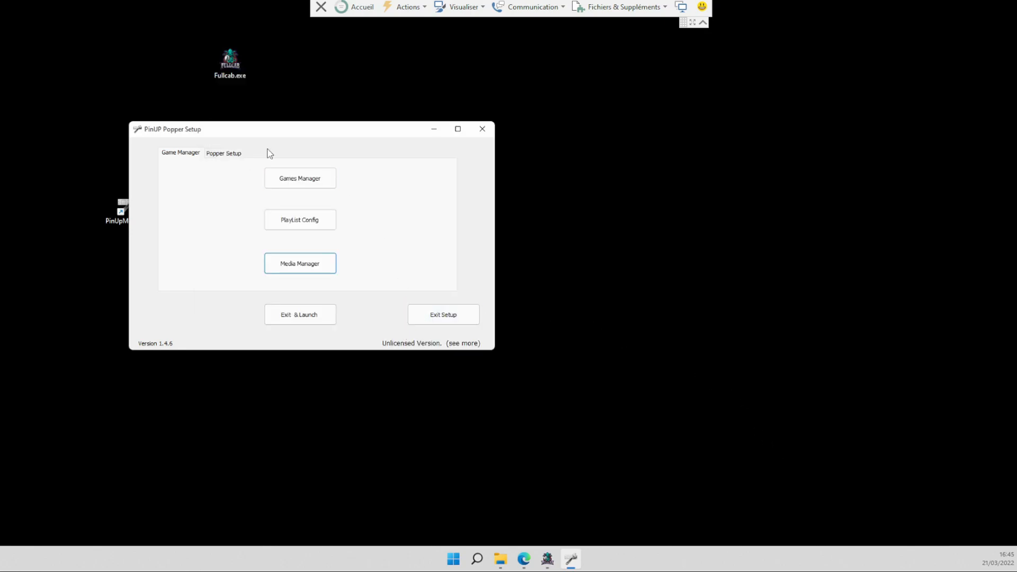
Add Lord of the Rings (Stern 2003) to batch recording in the Games Manager, save it, and close PinUP Popper Setup
{"action": "left_click", "coordinate": [317, 219]}
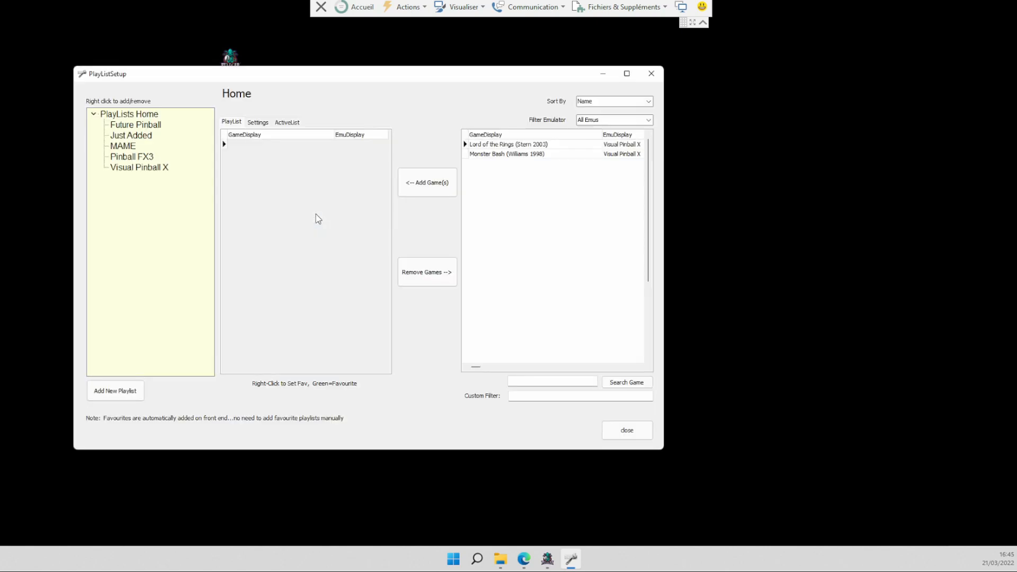
{"action": "left_click", "coordinate": [652, 73]}
{"action": "left_click", "coordinate": [324, 178]}
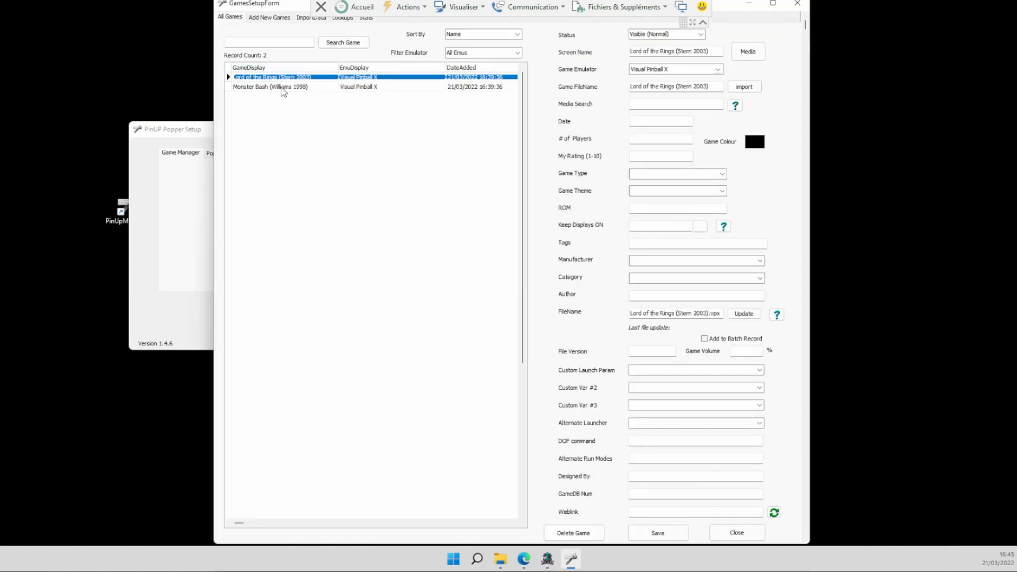
{"action": "left_click", "coordinate": [283, 87]}
{"action": "left_click", "coordinate": [283, 79]}
{"action": "left_click", "coordinate": [670, 533]}
{"action": "left_click", "coordinate": [737, 532]}
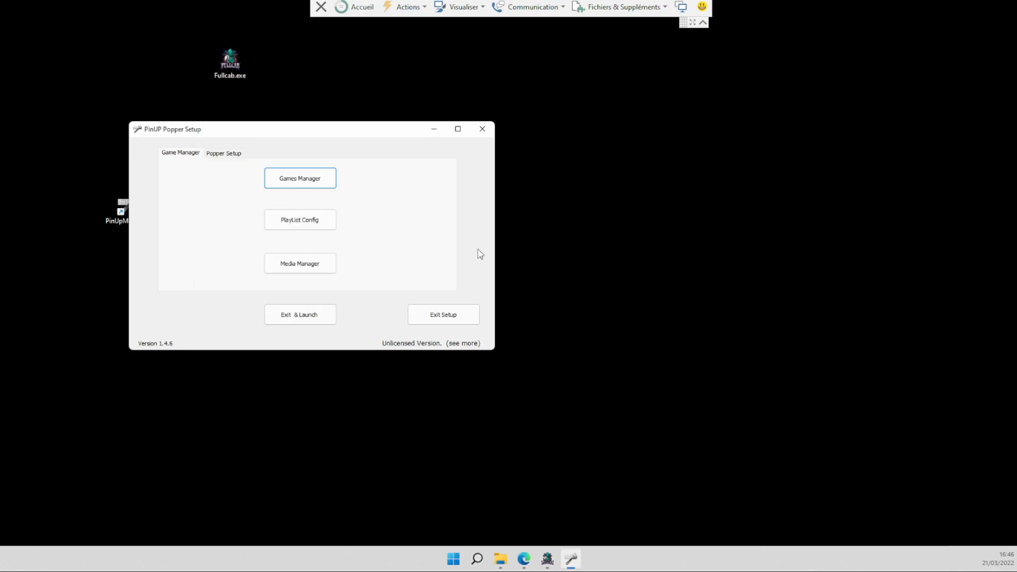
{"action": "left_click", "coordinate": [482, 128]}
Switch to File Explorer and run PopperAutoRecord.exe from the C:\PinupSystem folder
{"action": "left_click", "coordinate": [513, 559]}
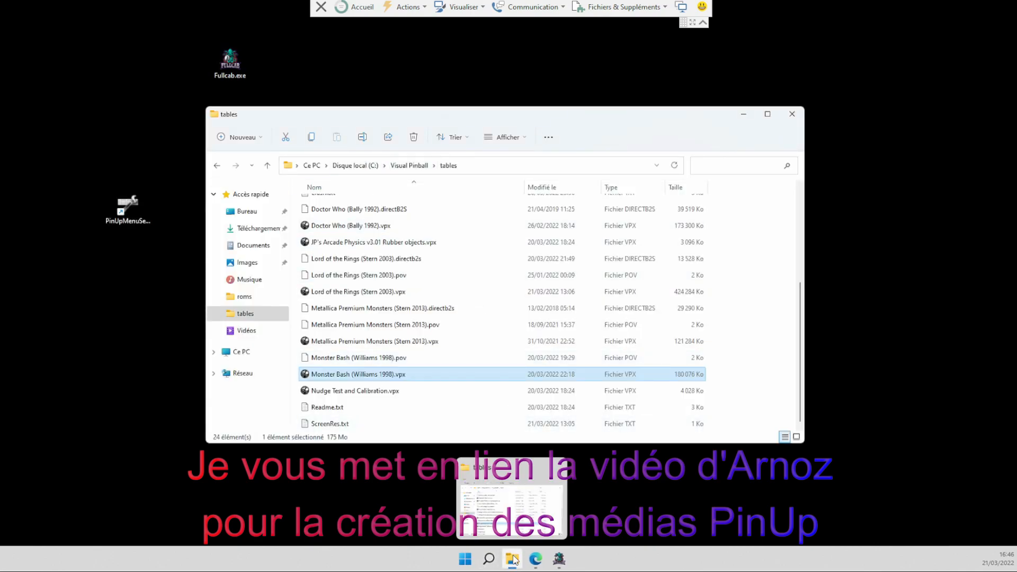
{"action": "left_click", "coordinate": [250, 317]}
{"action": "left_click", "coordinate": [356, 167]}
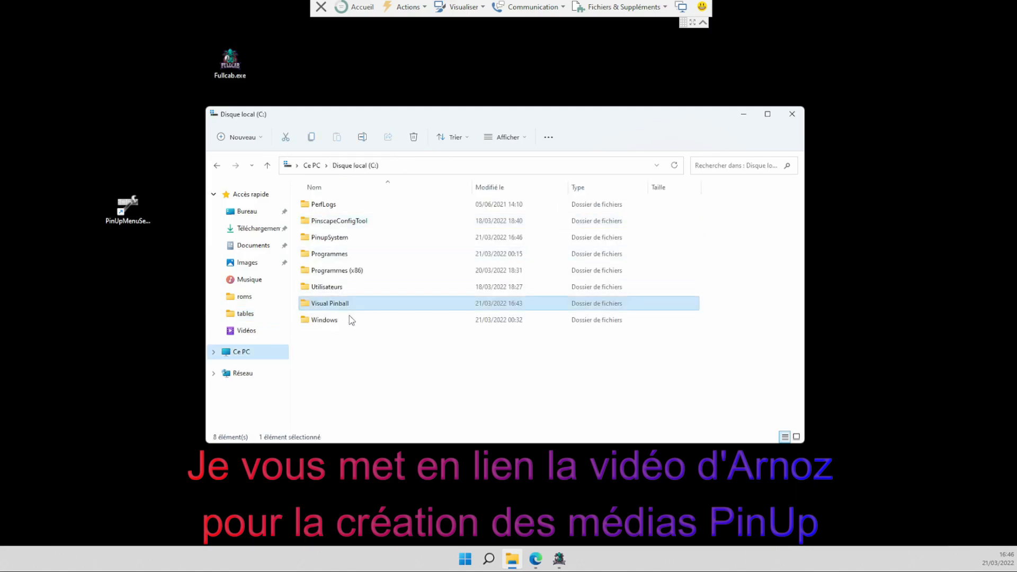
{"action": "double_click", "coordinate": [346, 238]}
{"action": "scroll", "coordinate": [349, 250], "scroll_direction": "down", "scroll_amount": 5}
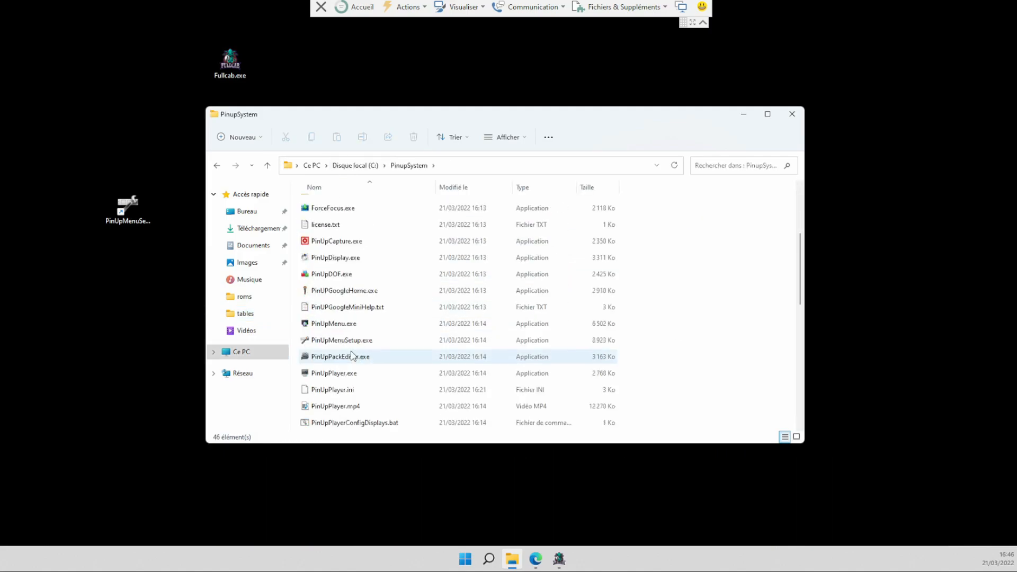
{"action": "scroll", "coordinate": [377, 352], "scroll_direction": "down", "scroll_amount": 5}
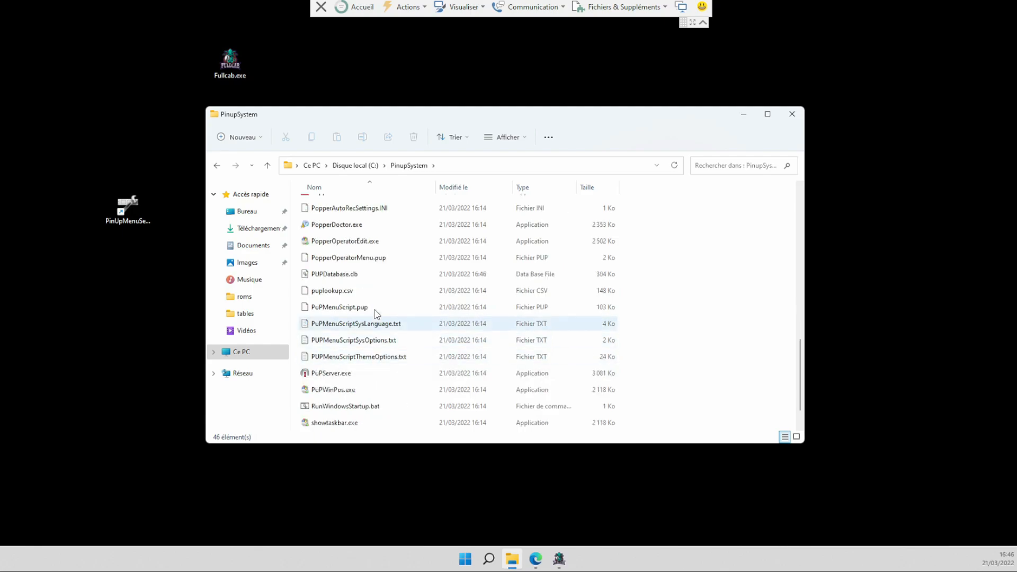
{"action": "scroll", "coordinate": [373, 356], "scroll_direction": "down", "scroll_amount": 1}
{"action": "scroll", "coordinate": [372, 358], "scroll_direction": "up", "scroll_amount": 2}
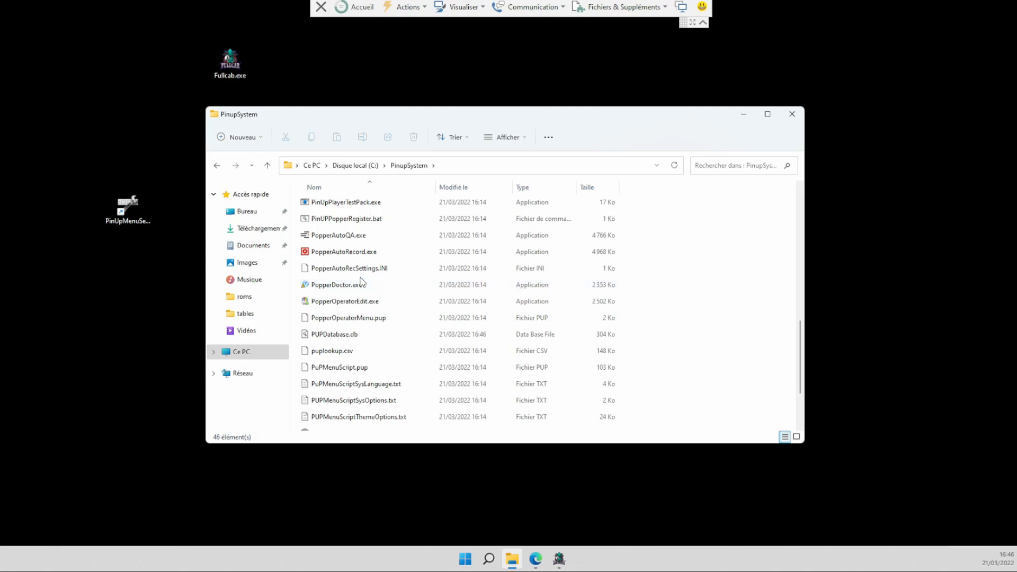
{"action": "scroll", "coordinate": [363, 282], "scroll_direction": "up", "scroll_amount": 1}
{"action": "double_click", "coordinate": [362, 301]}
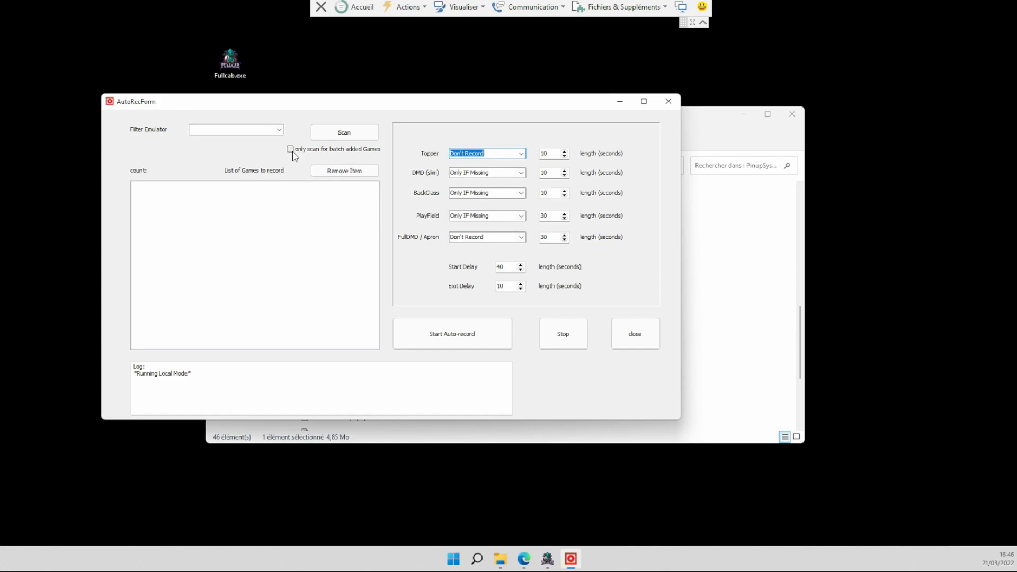
Scan only for batch-added games to record, and set DMD (slim) to Don't Record for Lord of the Rings
{"action": "left_click", "coordinate": [290, 149]}
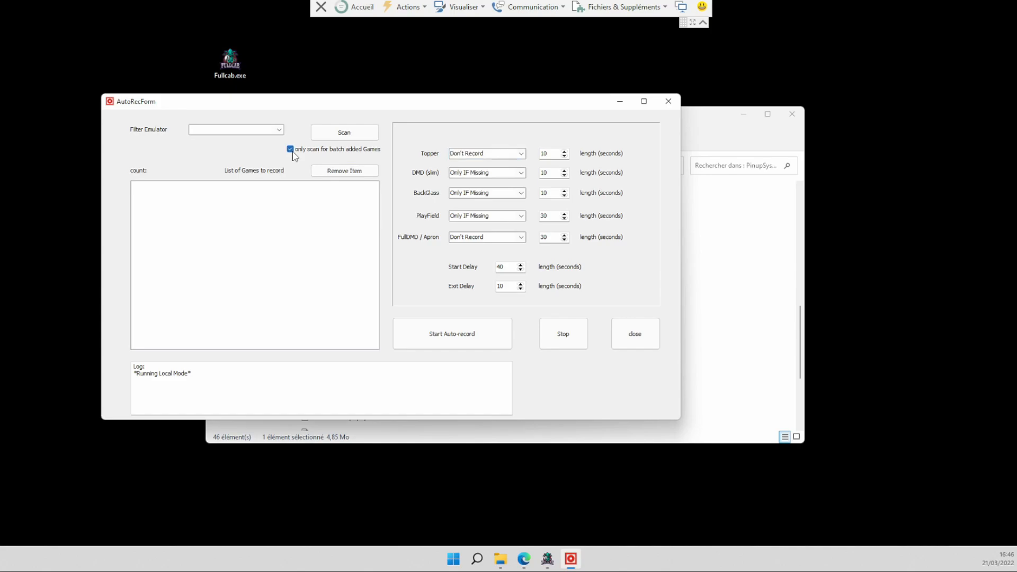
{"action": "left_click", "coordinate": [344, 133]}
{"action": "left_click", "coordinate": [274, 187]}
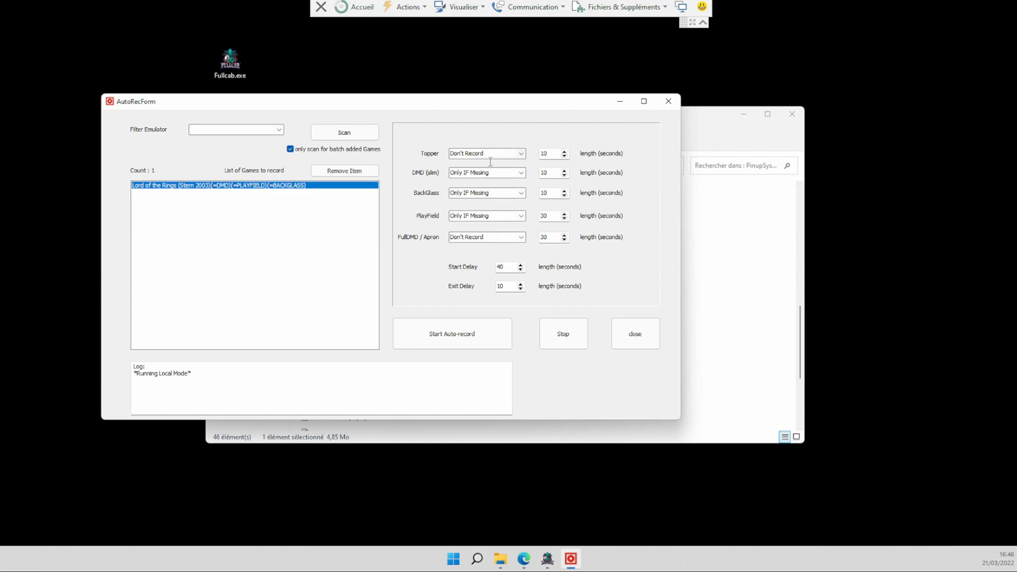
{"action": "left_click", "coordinate": [521, 173]}
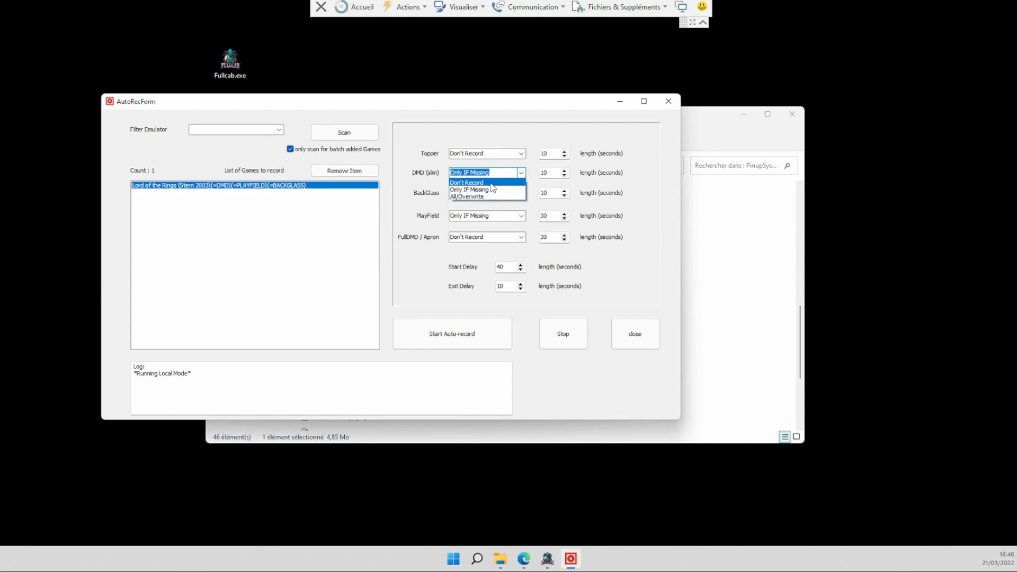
{"action": "left_click", "coordinate": [492, 183]}
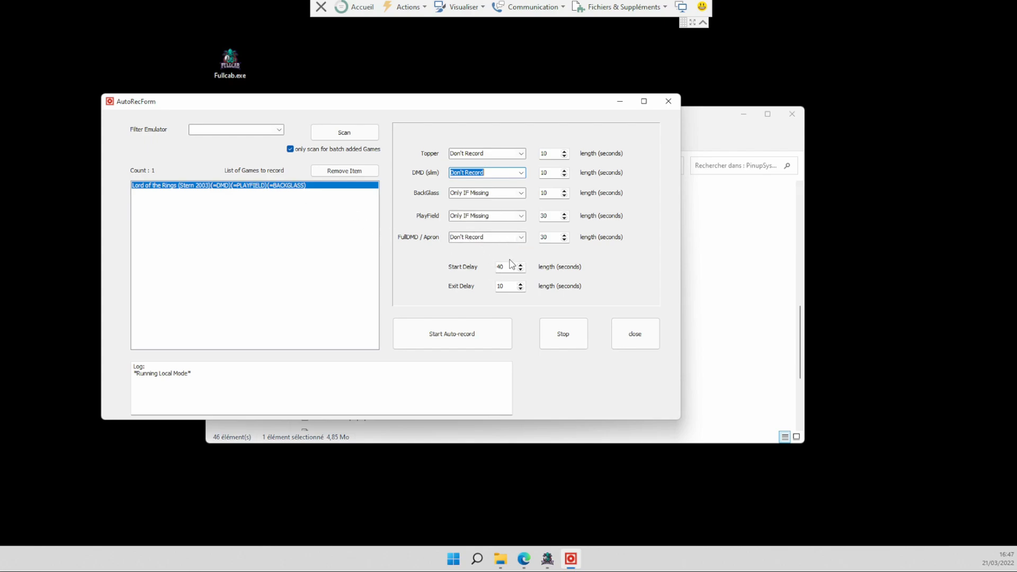
Start and confirm auto-recording of all listed tables, and leave the Windows security screen
{"action": "left_click", "coordinate": [460, 341]}
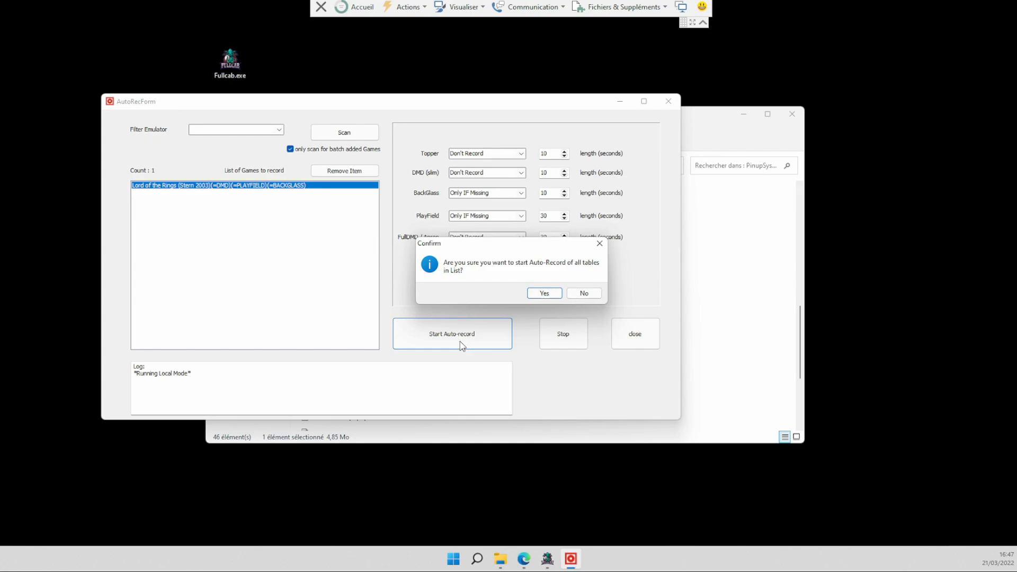
{"action": "left_click", "coordinate": [542, 293]}
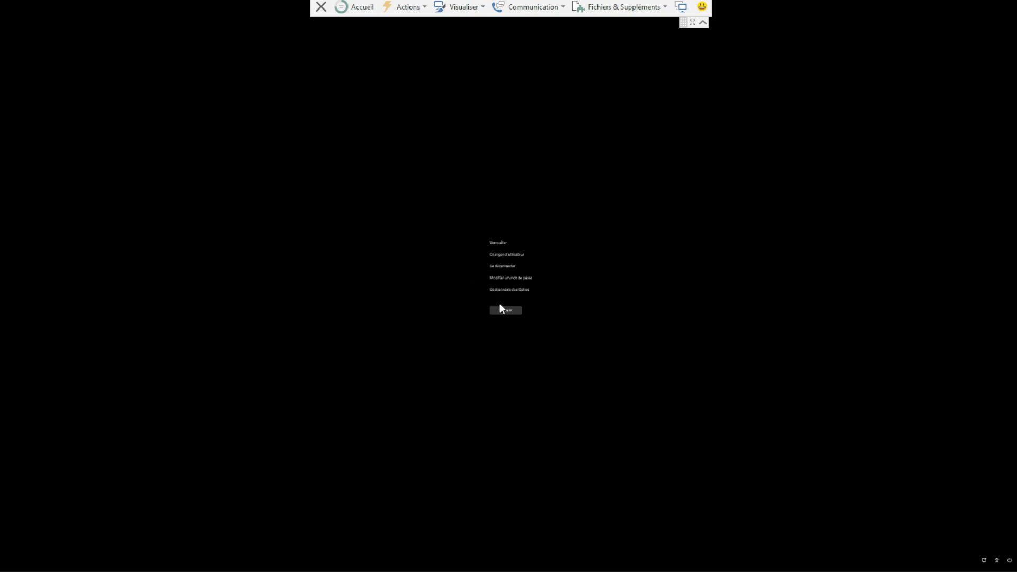
{"action": "left_click", "coordinate": [503, 310]}
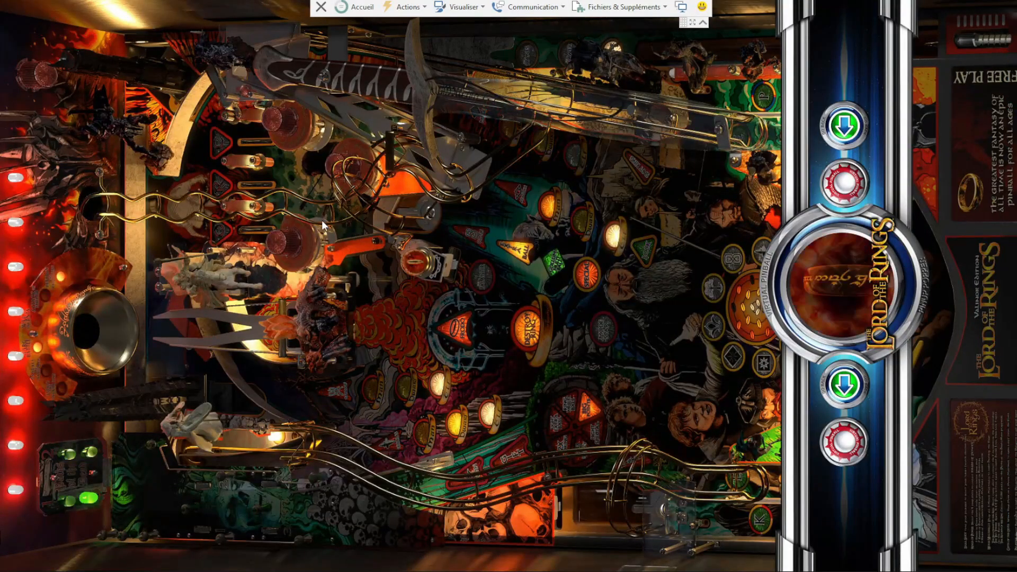
View the Lord of the Rings playfield media in the PinUP Popper front end, and exit to the desktop
{"action": "key", "text": "Return"}
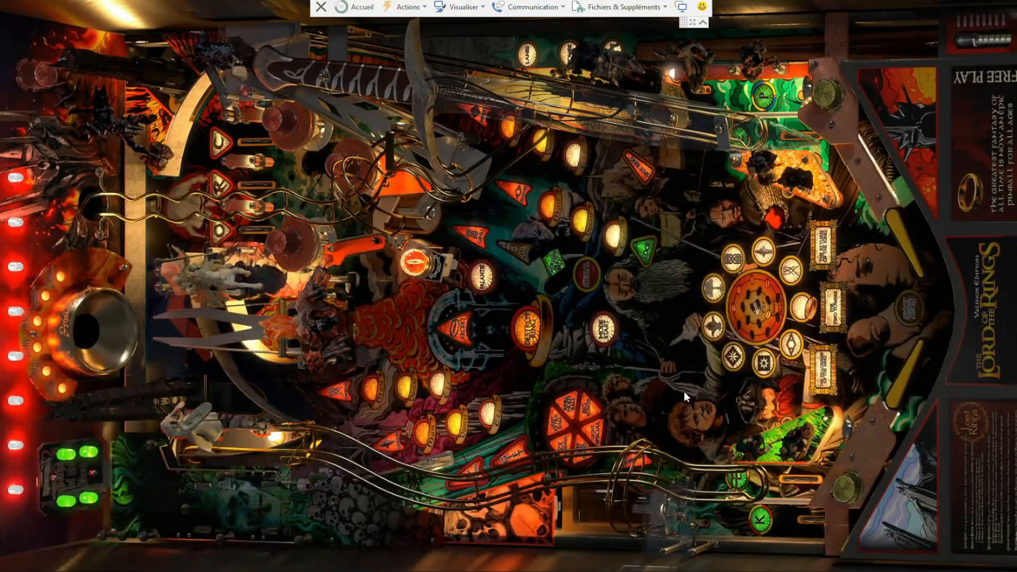
{"action": "key", "text": "Escape"}
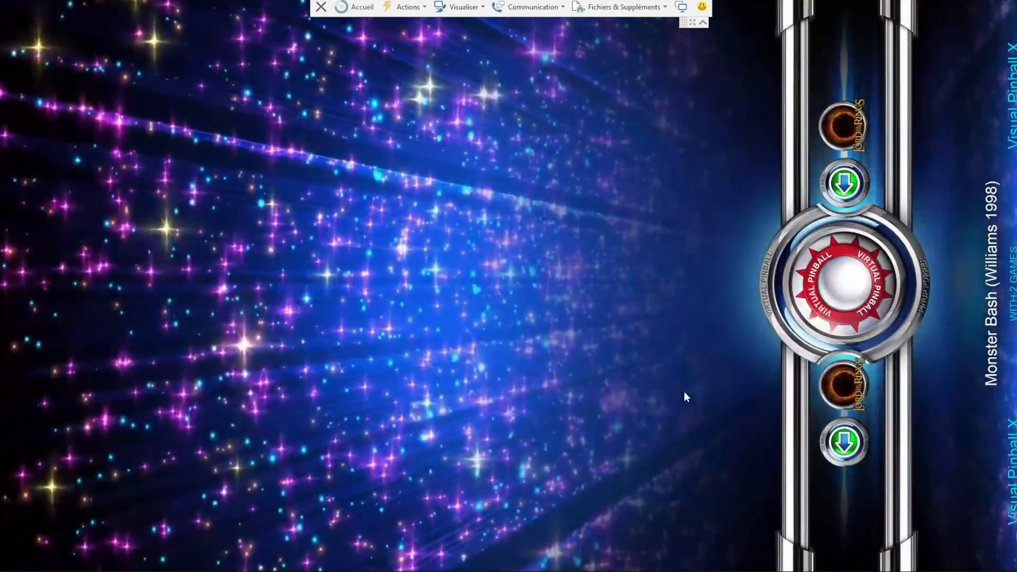
{"action": "key", "text": "Escape"}
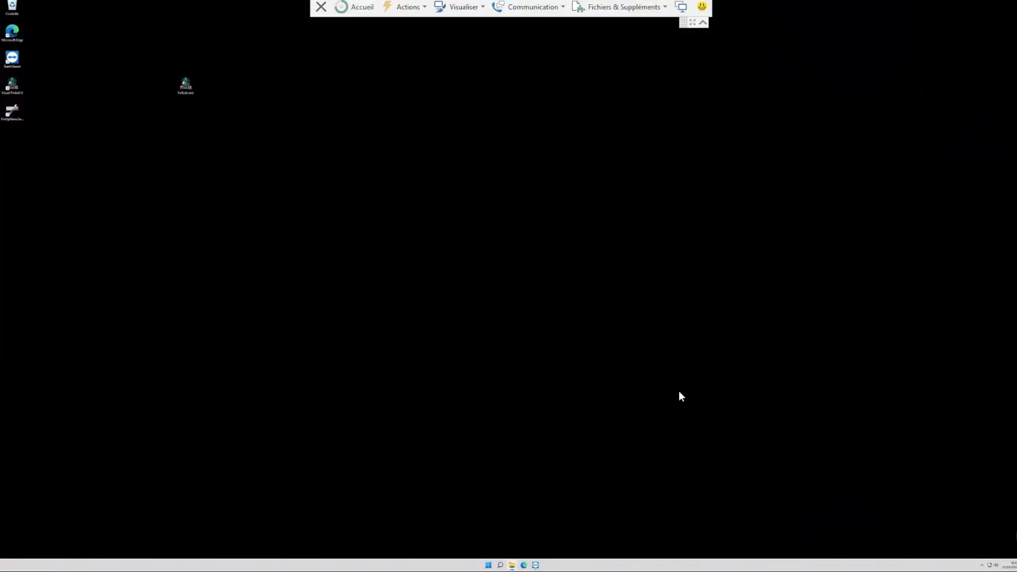
Switch to File Explorer and run PinUpMenuSetup.exe from the C:\PinupSystem folder
{"action": "mouse_move", "coordinate": [509, 569]}
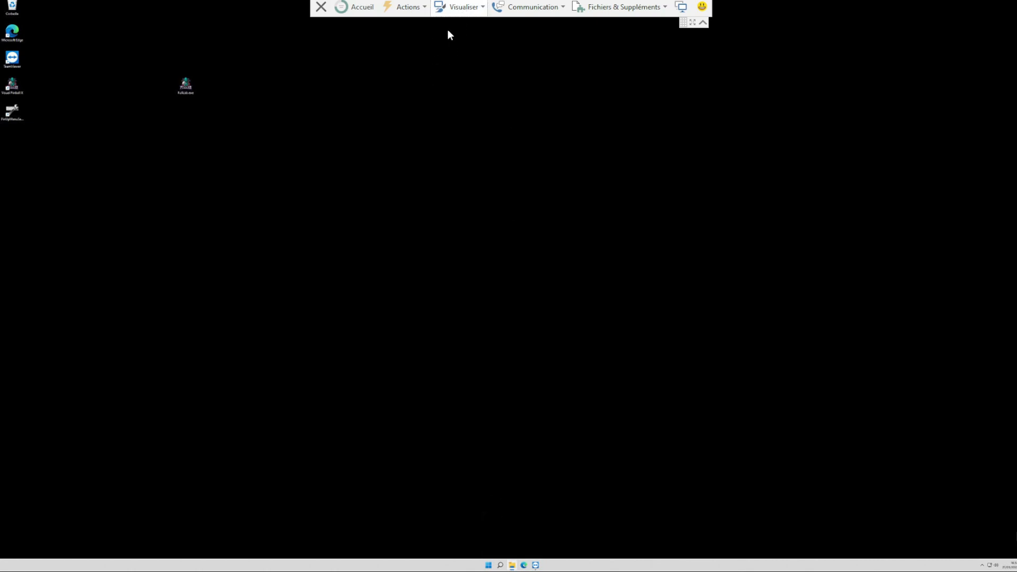
{"action": "scroll", "coordinate": [291, 281], "scroll_direction": "up", "scroll_amount": 3}
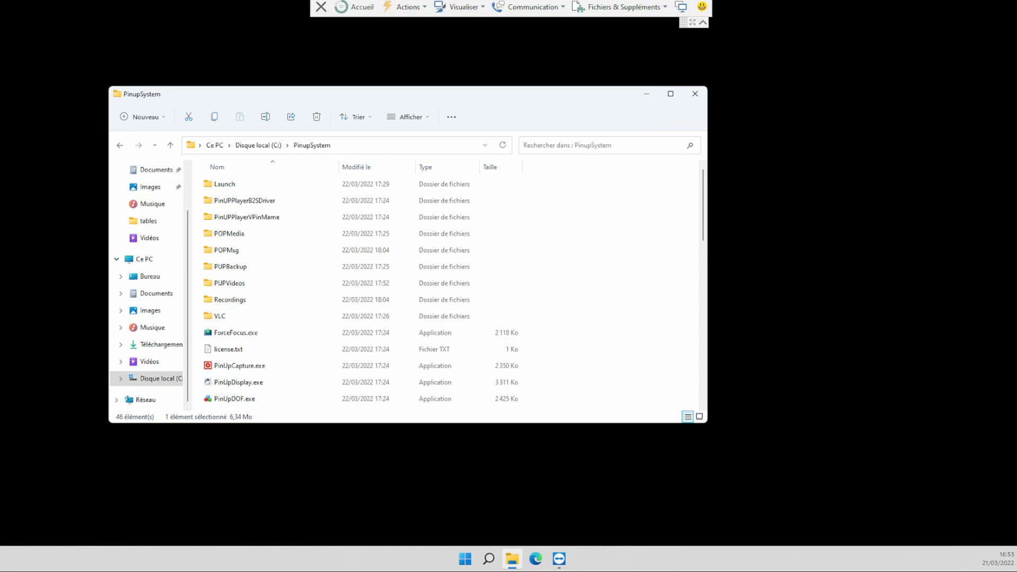
{"action": "scroll", "coordinate": [249, 352], "scroll_direction": "down", "scroll_amount": 4}
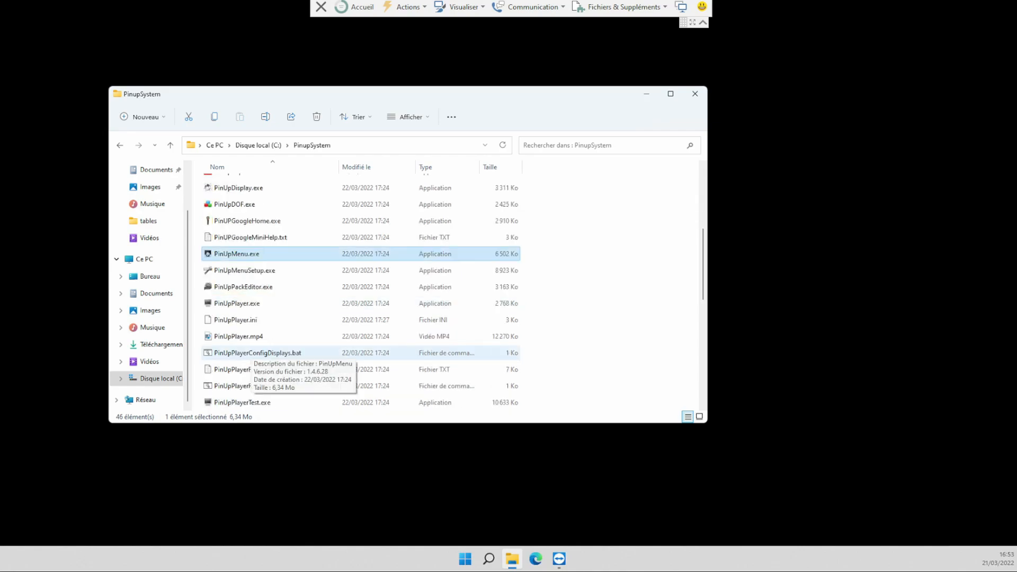
{"action": "double_click", "coordinate": [249, 270]}
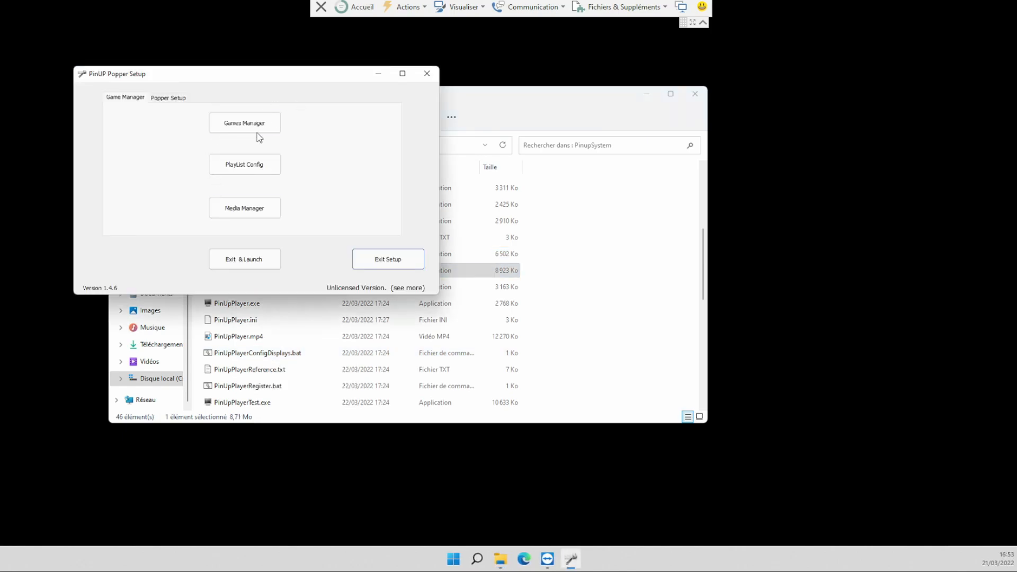
In the Screens / Theme configuration of PinUpMenu, set the Topper and DMD screen modes to off
{"action": "left_click", "coordinate": [175, 99]}
{"action": "left_click", "coordinate": [324, 129]}
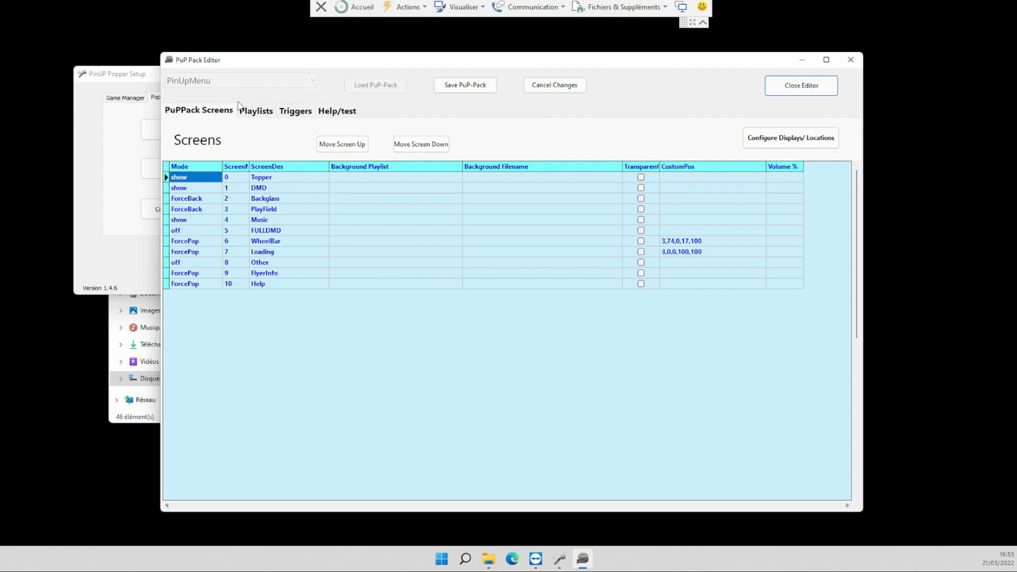
{"action": "left_click_drag", "start_coordinate": [223, 63], "coordinate": [260, 62]}
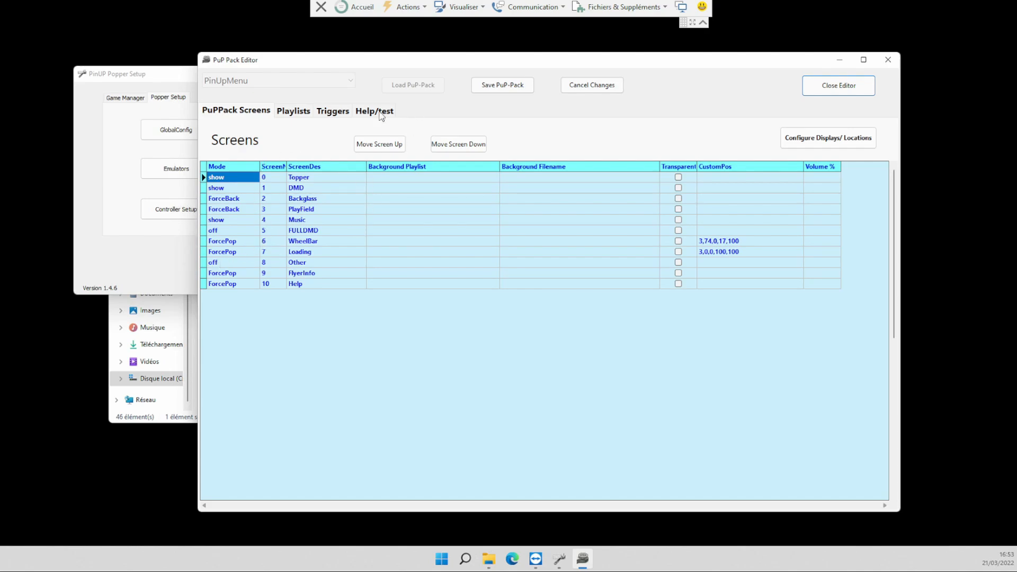
{"action": "left_click", "coordinate": [259, 179]}
{"action": "left_click", "coordinate": [255, 179]}
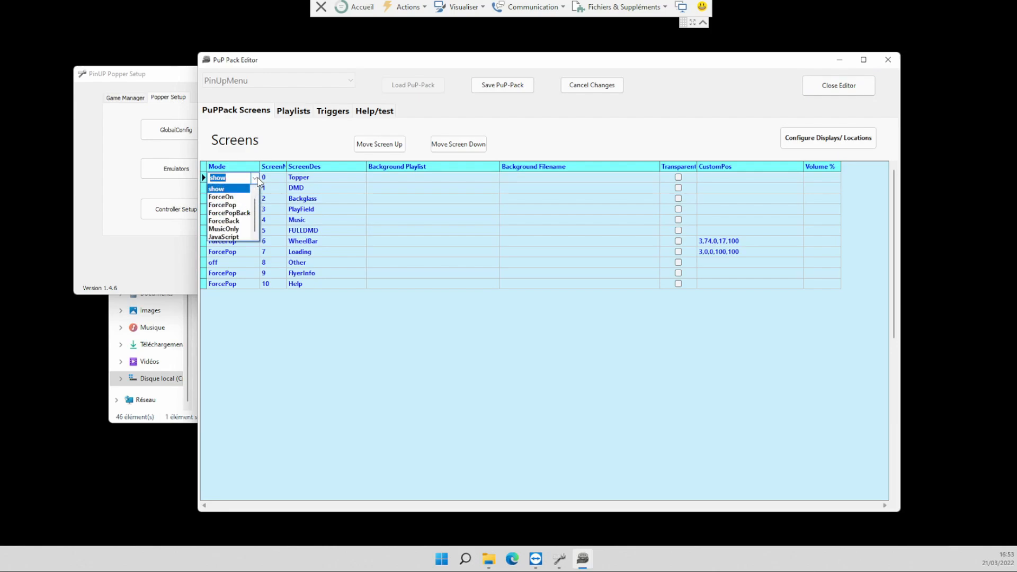
{"action": "scroll", "coordinate": [246, 205], "scroll_direction": "up", "scroll_amount": 1}
{"action": "left_click", "coordinate": [233, 189]}
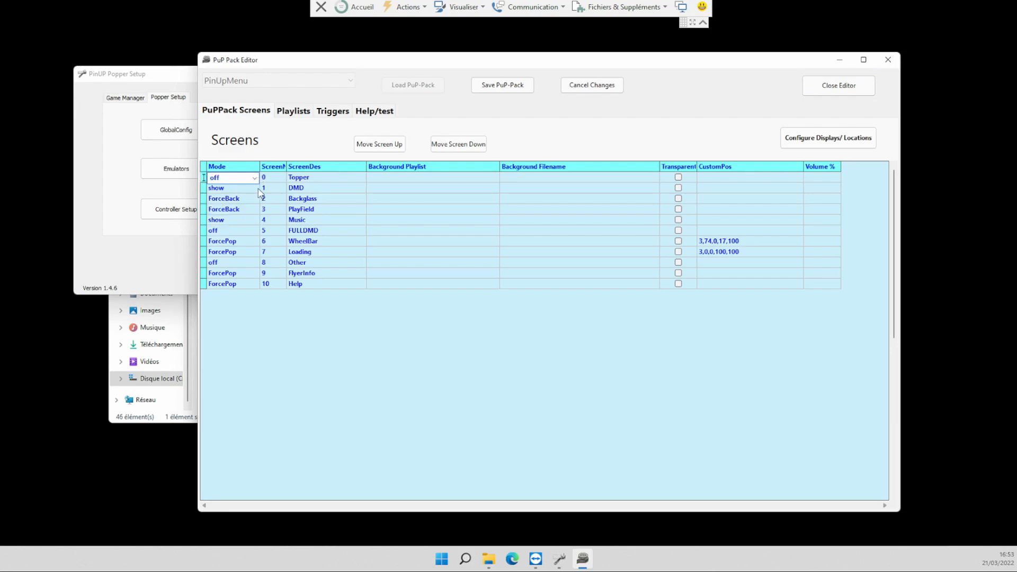
{"action": "left_click", "coordinate": [258, 189]}
{"action": "left_click", "coordinate": [255, 189]}
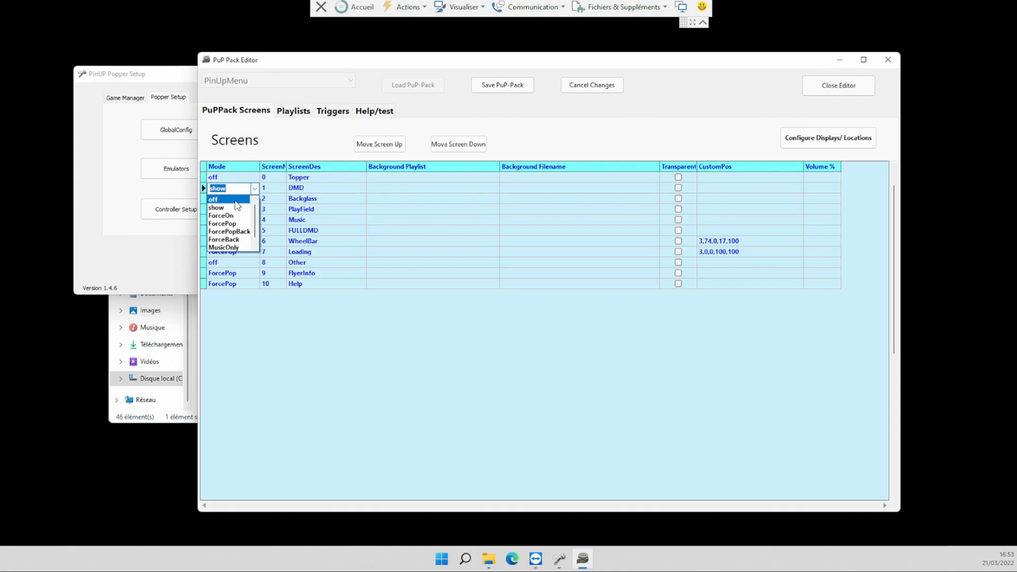
{"action": "left_click", "coordinate": [236, 200]}
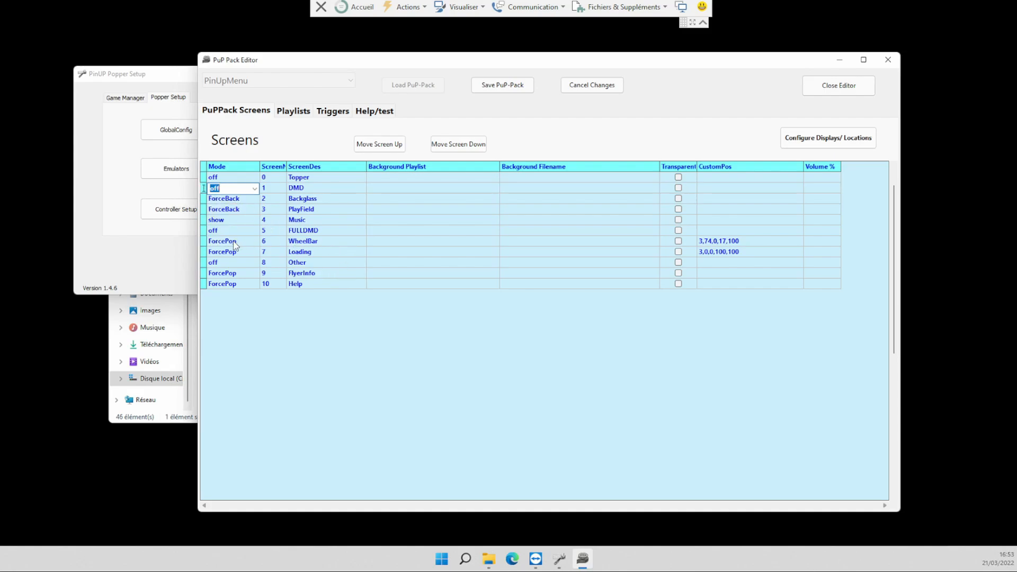
Set the FULLDMD screen mode to ForceBack, save the PuP-Pack, and close the PuP Pack Editor
{"action": "left_click", "coordinate": [251, 232]}
{"action": "left_click", "coordinate": [255, 232]}
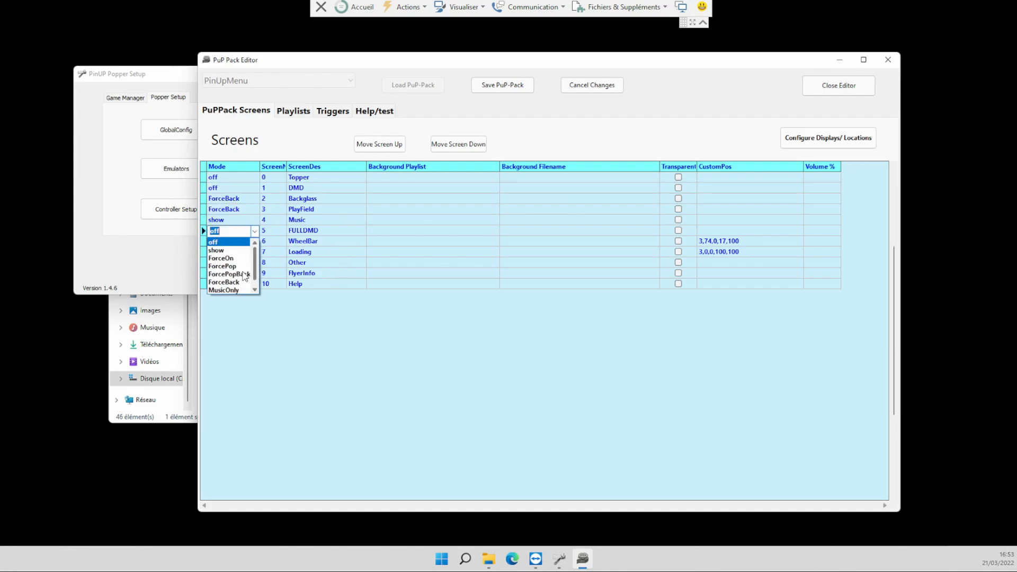
{"action": "left_click", "coordinate": [237, 283]}
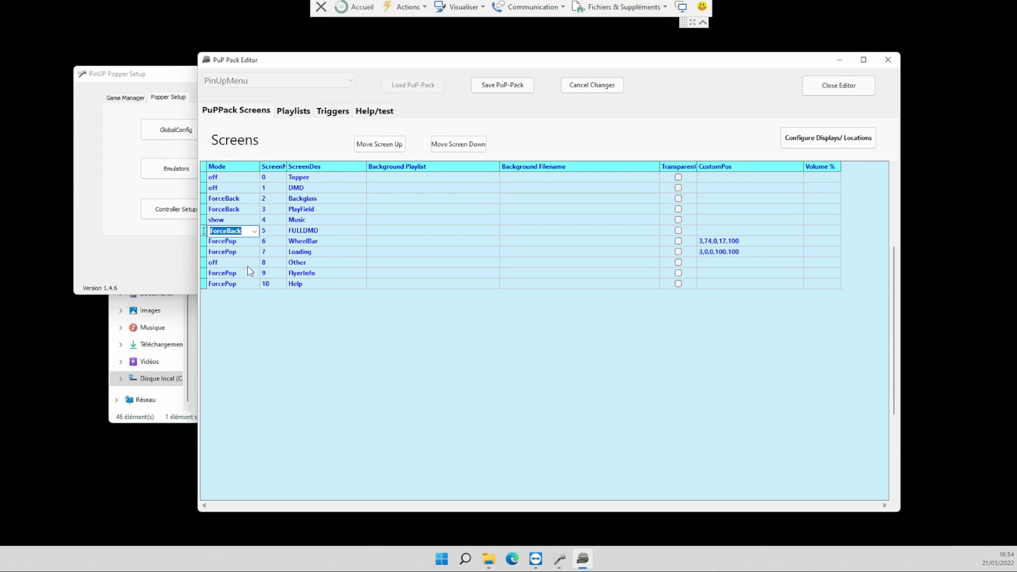
{"action": "left_click", "coordinate": [502, 91]}
{"action": "left_click", "coordinate": [583, 275]}
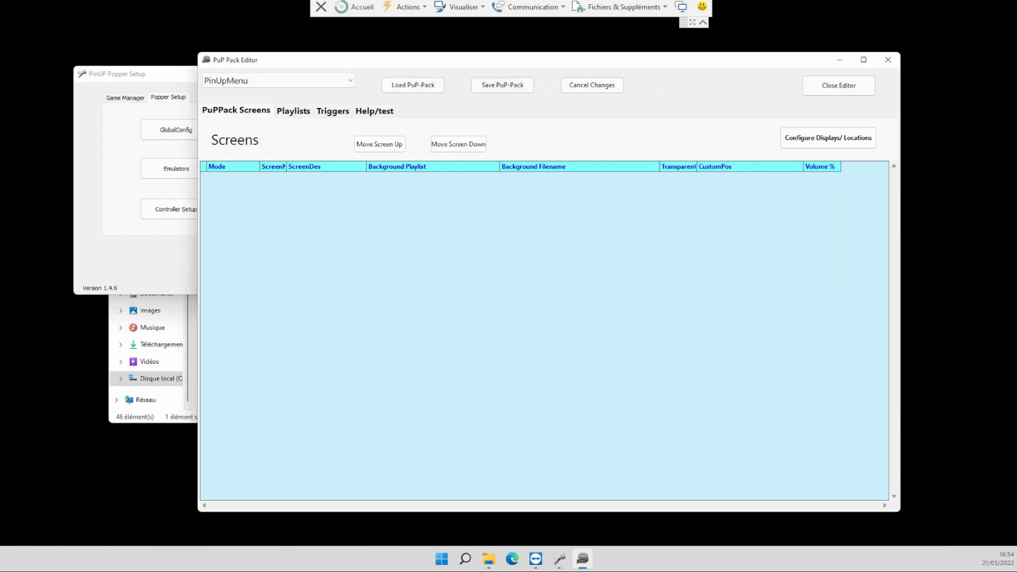
{"action": "left_click", "coordinate": [888, 61]}
{"action": "left_click", "coordinate": [524, 281]}
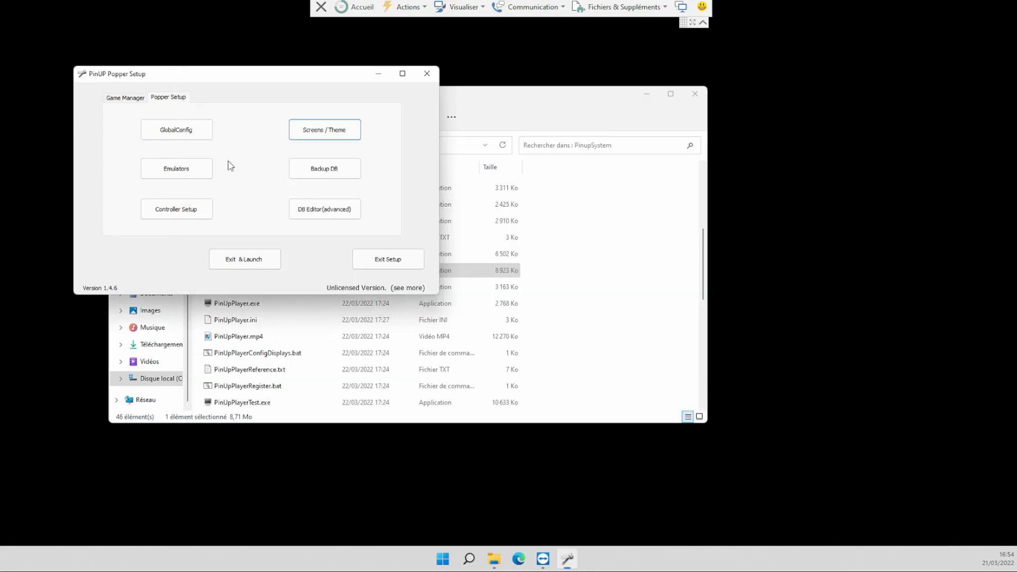
Set the Apron/FullDMD display to Active and Update in the global configuration, and save it
{"action": "left_click", "coordinate": [128, 99]}
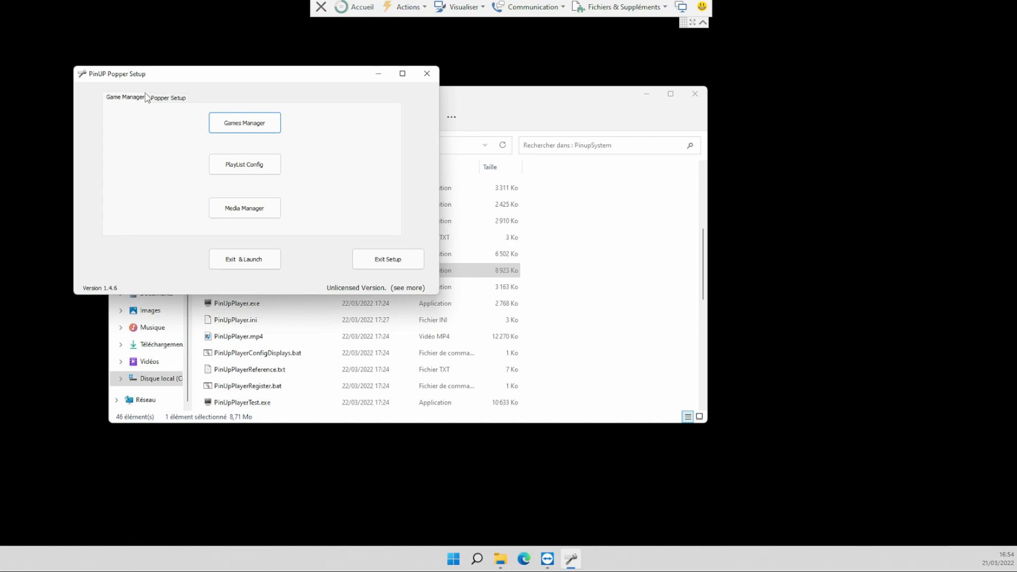
{"action": "left_click", "coordinate": [177, 101]}
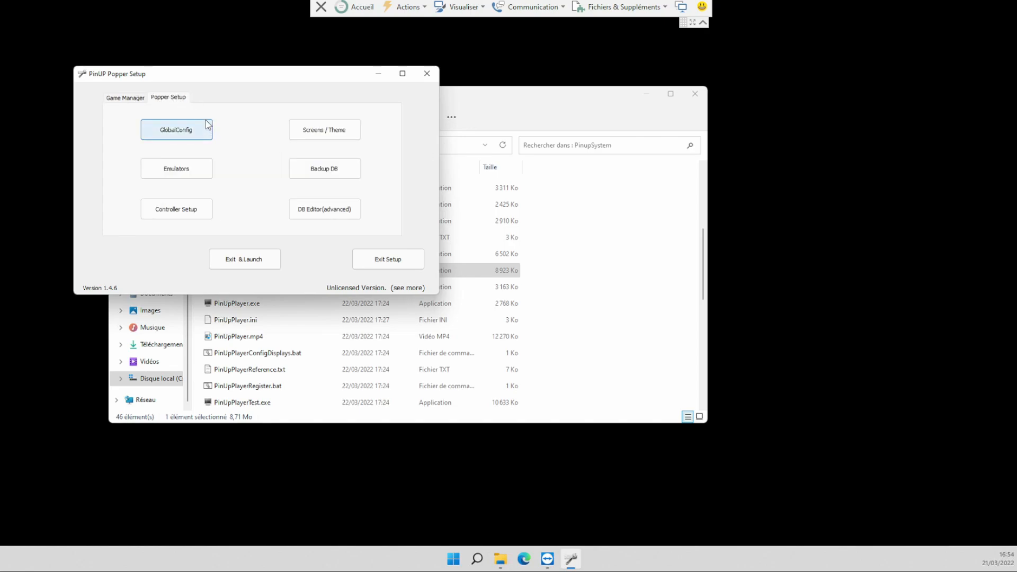
{"action": "left_click", "coordinate": [194, 136]}
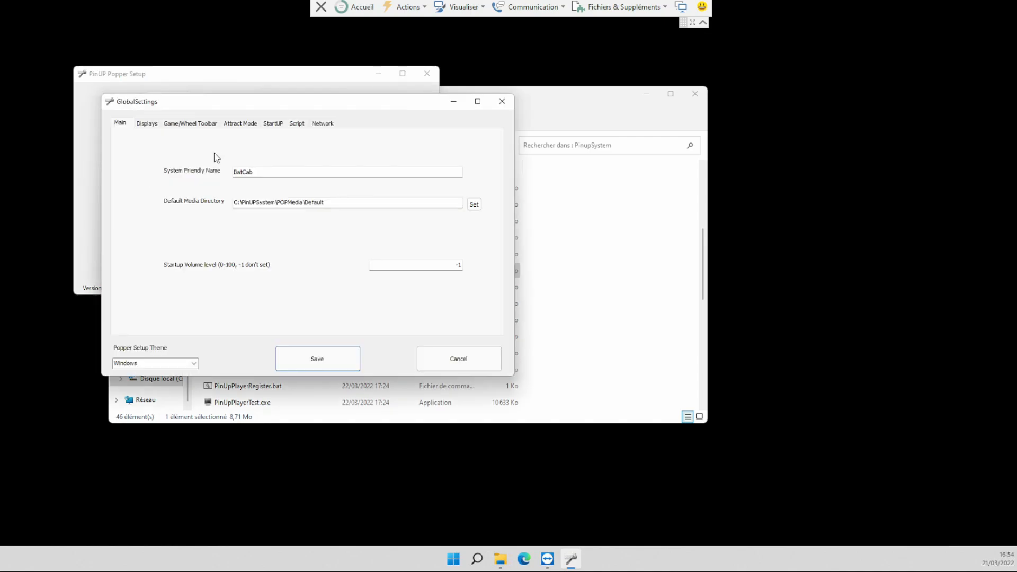
{"action": "left_click", "coordinate": [178, 124]}
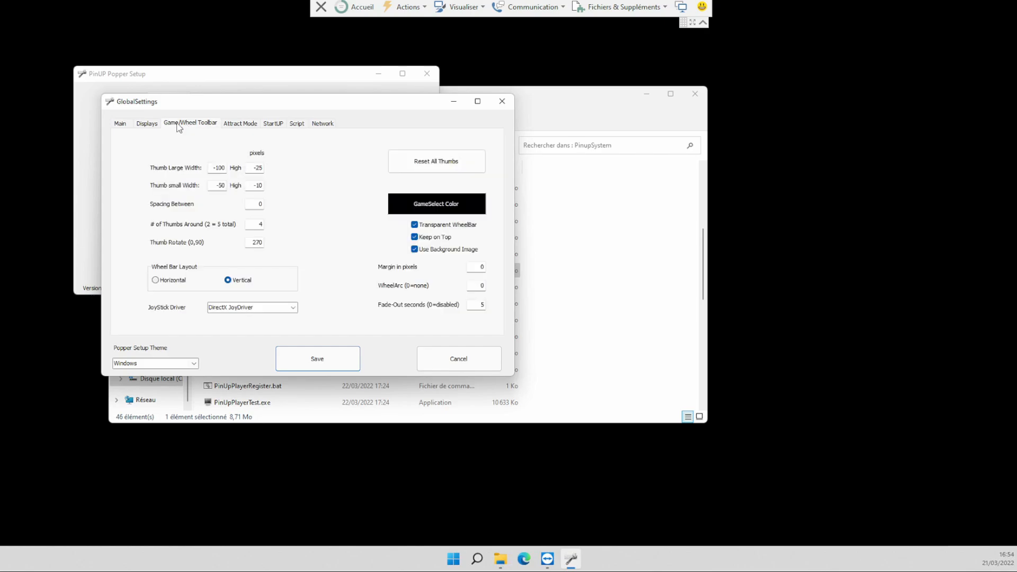
{"action": "left_click", "coordinate": [155, 126]}
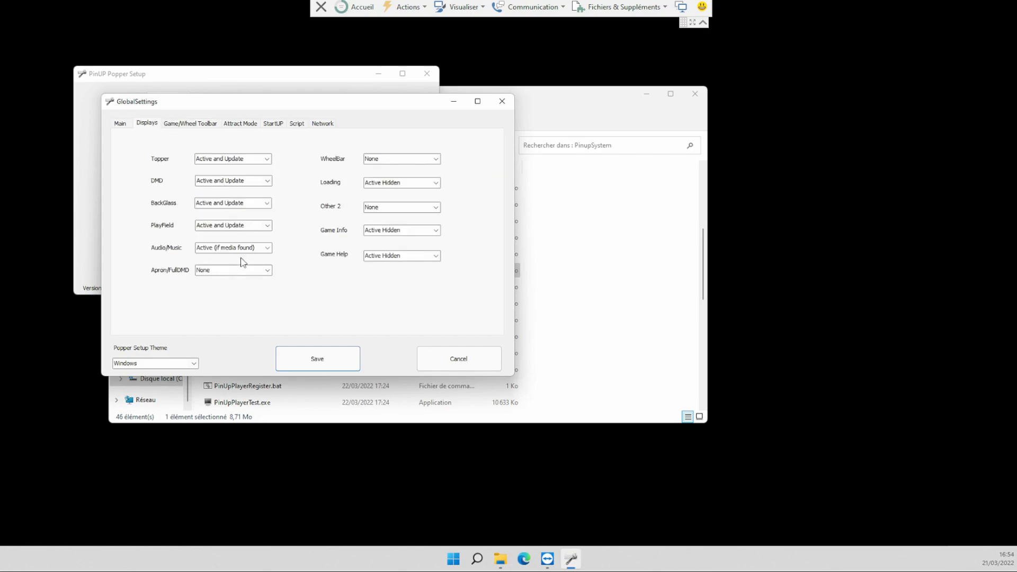
{"action": "left_click", "coordinate": [264, 271]}
{"action": "left_click", "coordinate": [245, 285]}
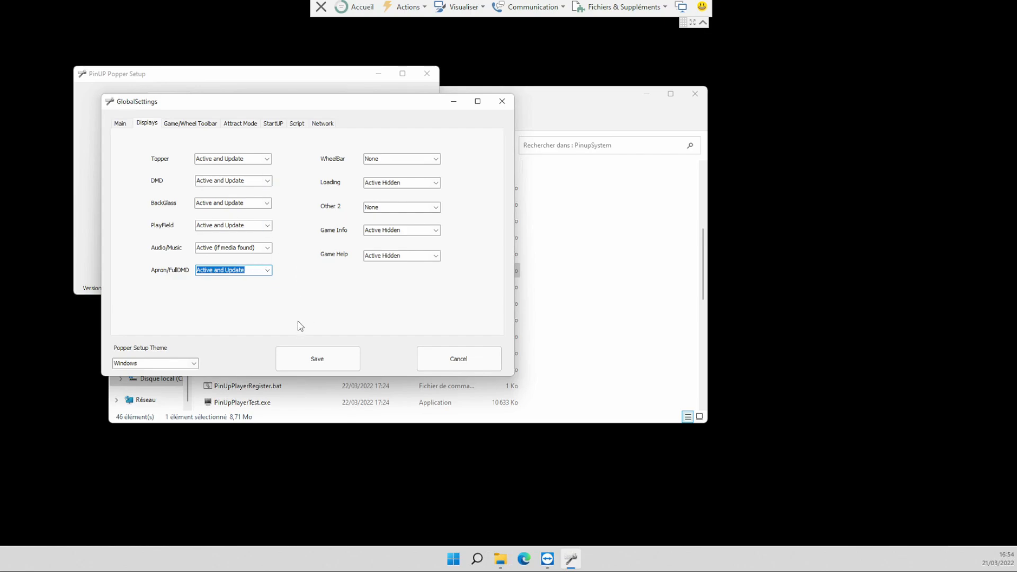
{"action": "left_click", "coordinate": [318, 360]}
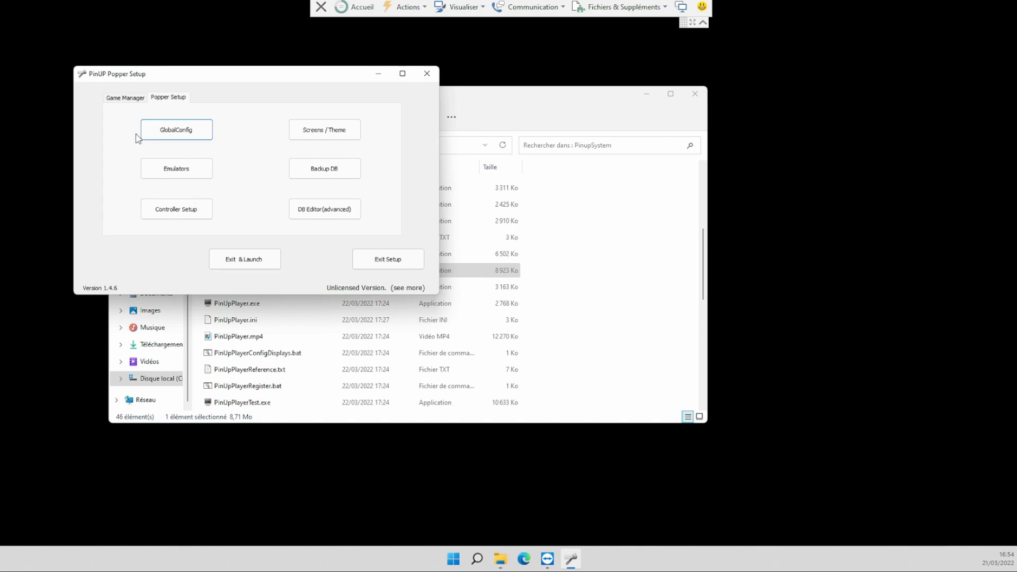
Keep the Full DMD/Apron display on for the Visual Pinball X emulator, save the choice, and close Emulator Setup
{"action": "left_click", "coordinate": [130, 99]}
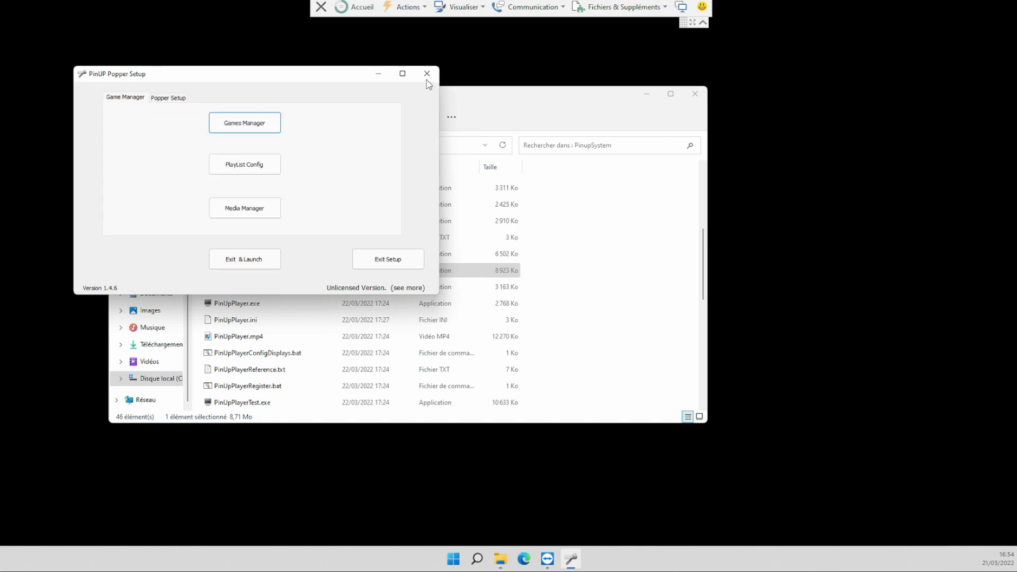
{"action": "left_click", "coordinate": [161, 99]}
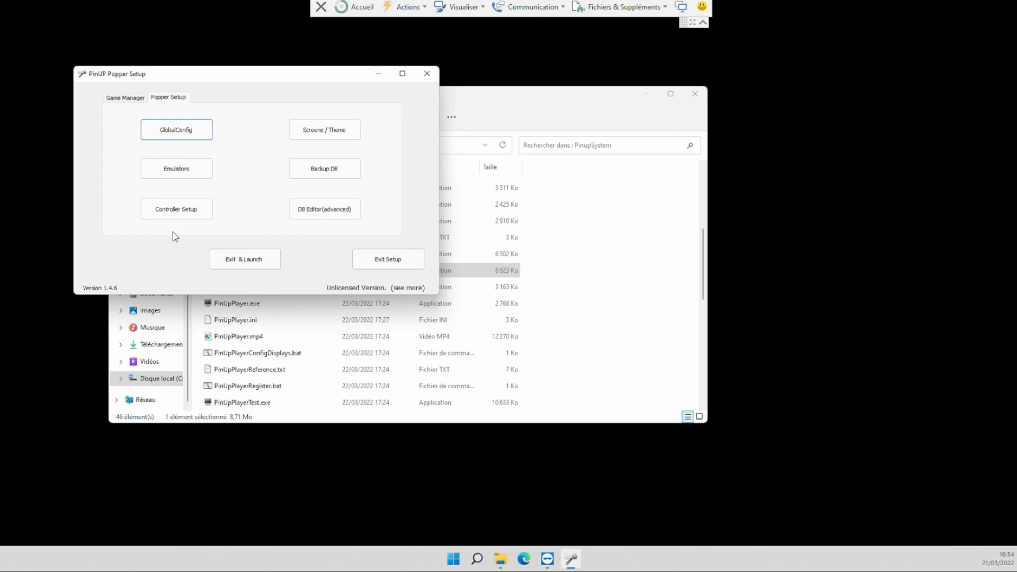
{"action": "left_click", "coordinate": [171, 174]}
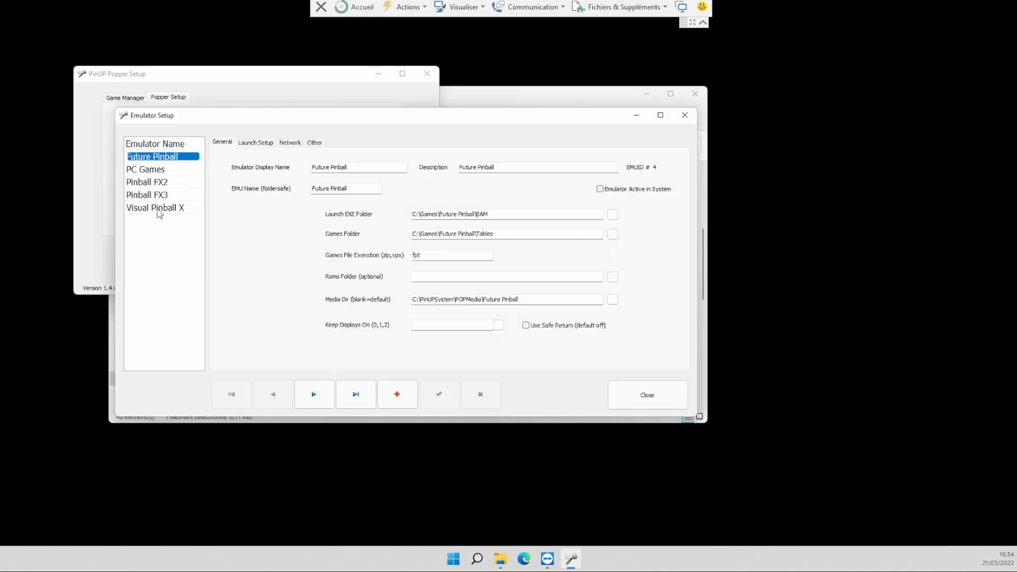
{"action": "left_click", "coordinate": [159, 210]}
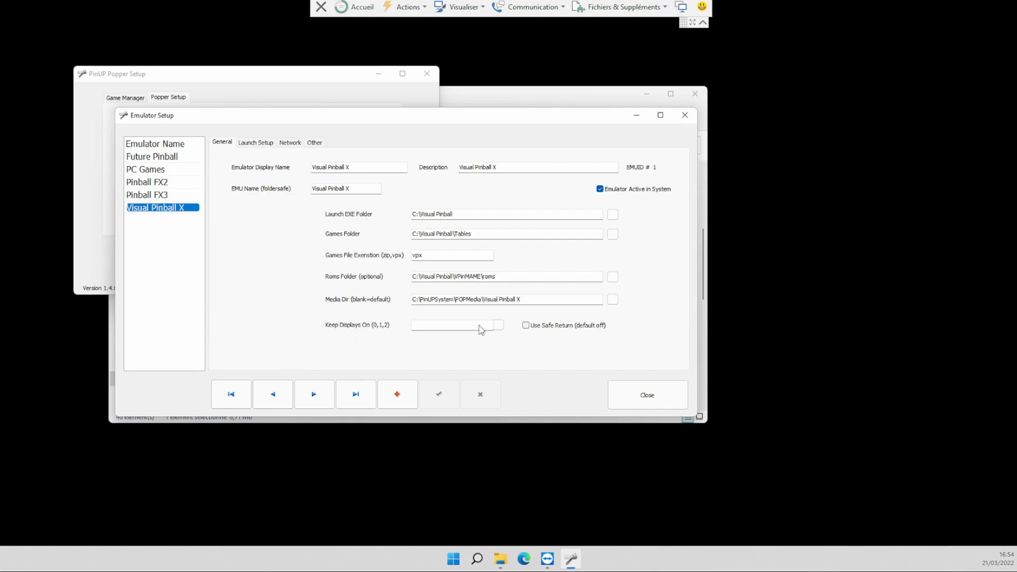
{"action": "left_click", "coordinate": [499, 326]}
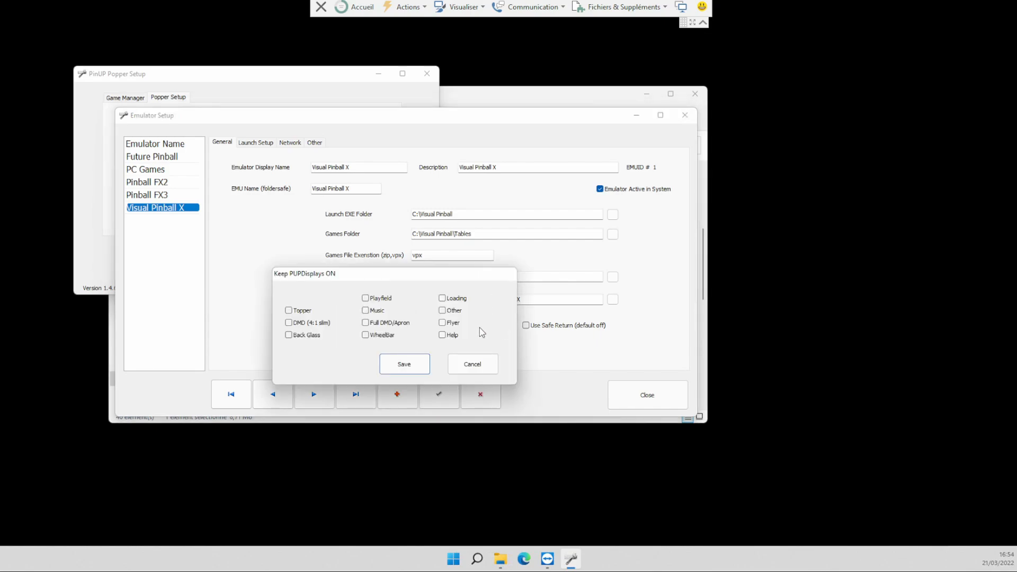
{"action": "left_click", "coordinate": [366, 322]}
{"action": "left_click", "coordinate": [412, 363]}
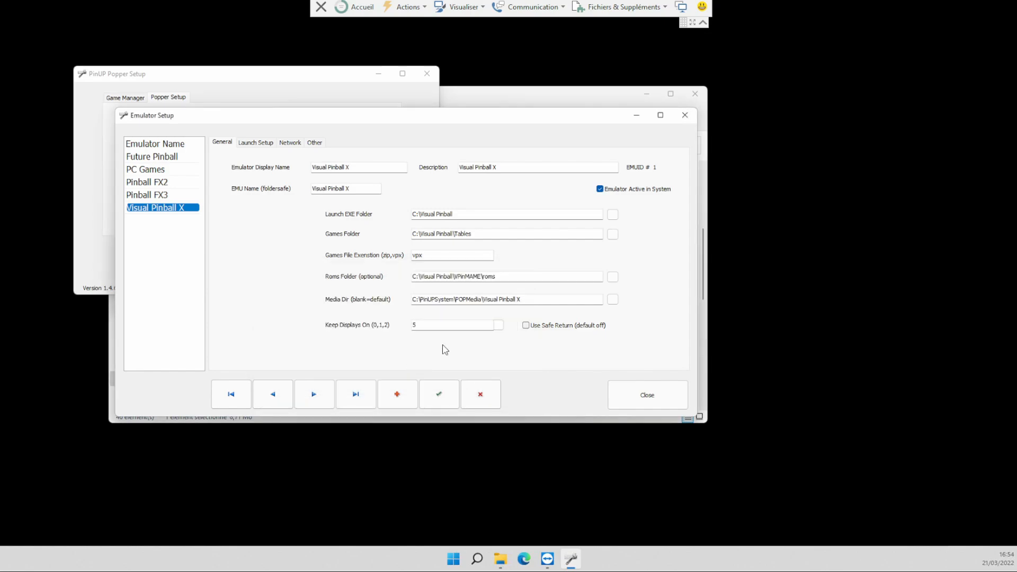
{"action": "left_click", "coordinate": [654, 398]}
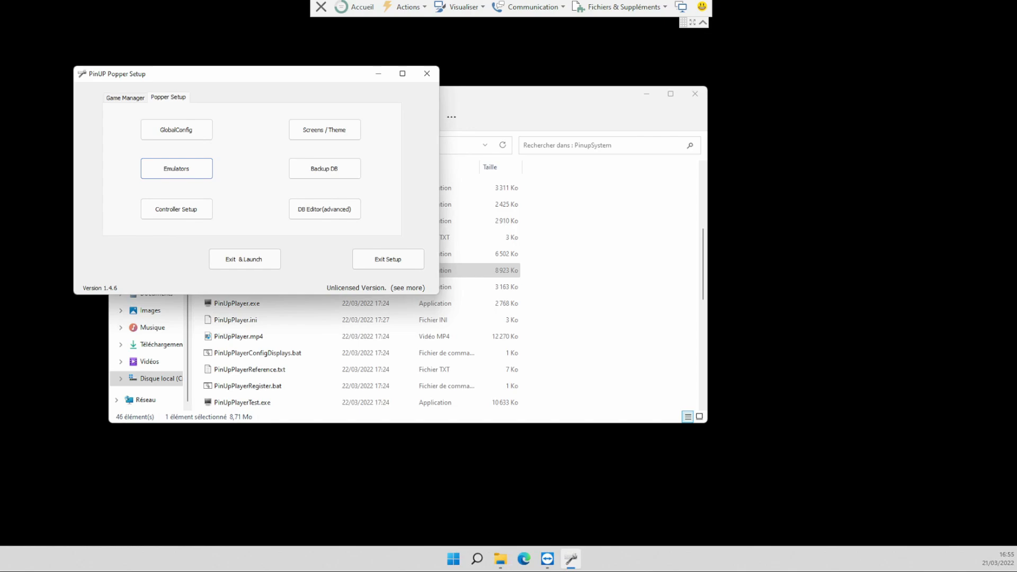
Exit PinUP Popper Setup and run PinUpMenuSetup.exe again
{"action": "left_click", "coordinate": [382, 259]}
{"action": "double_click", "coordinate": [248, 272]}
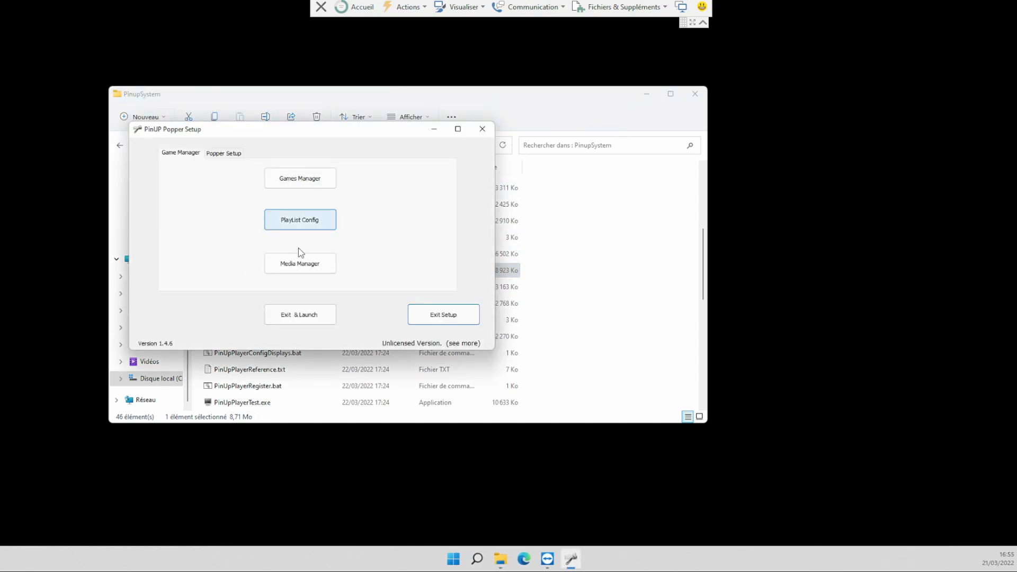
Open the Media Manager, and play Lord of the Rings (Stern 2003).vpx in Visual Pinball X from the other monitor's desktop
{"action": "left_click", "coordinate": [300, 264]}
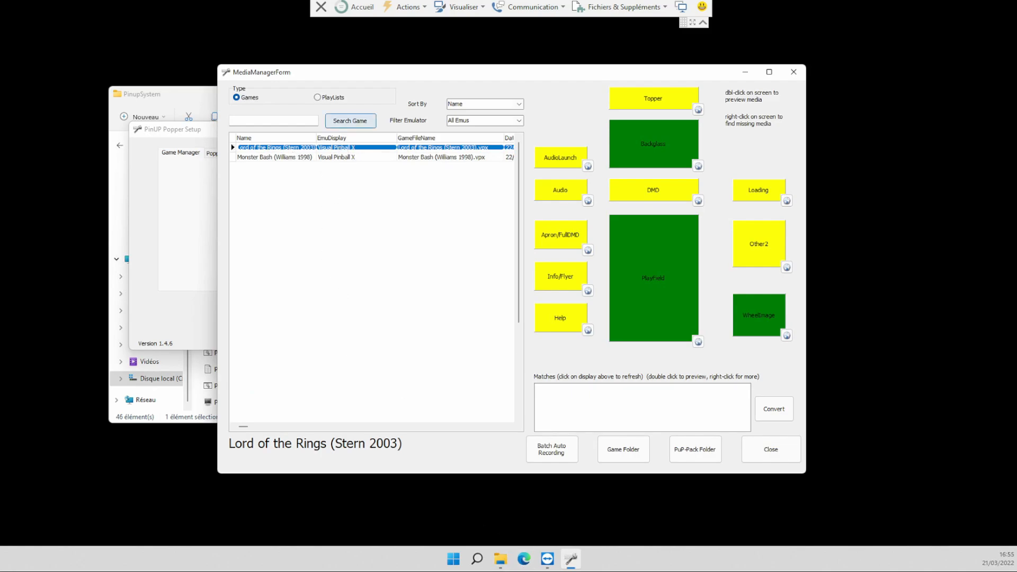
{"action": "left_click", "coordinate": [460, 6]}
{"action": "left_click", "coordinate": [416, 32]}
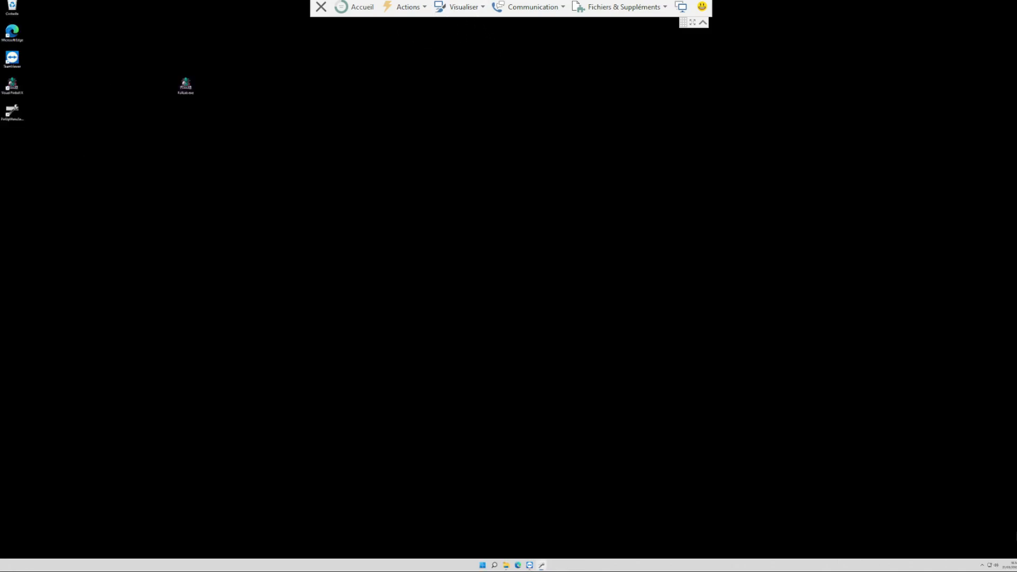
{"action": "double_click", "coordinate": [9, 92]}
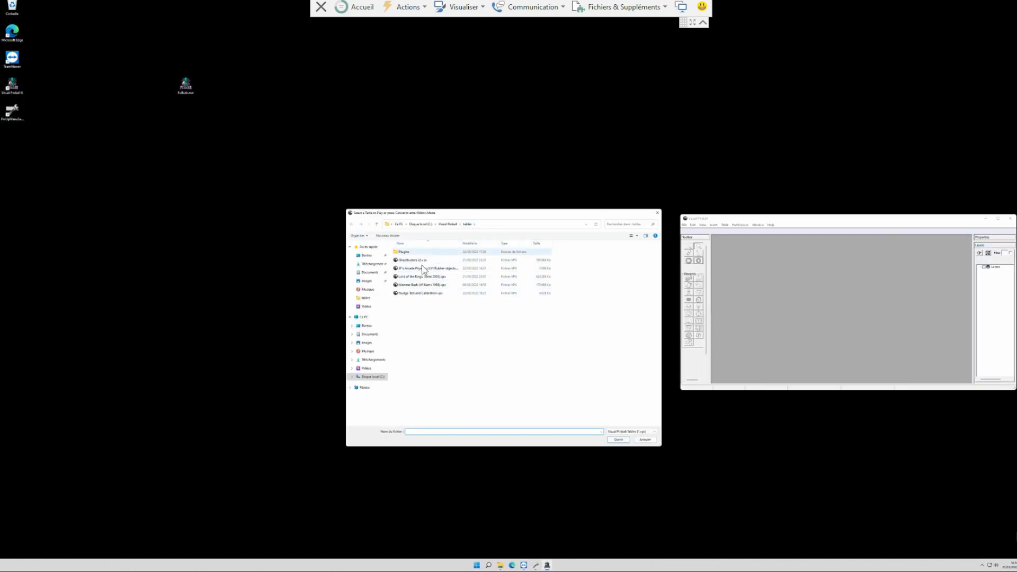
{"action": "double_click", "coordinate": [459, 276]}
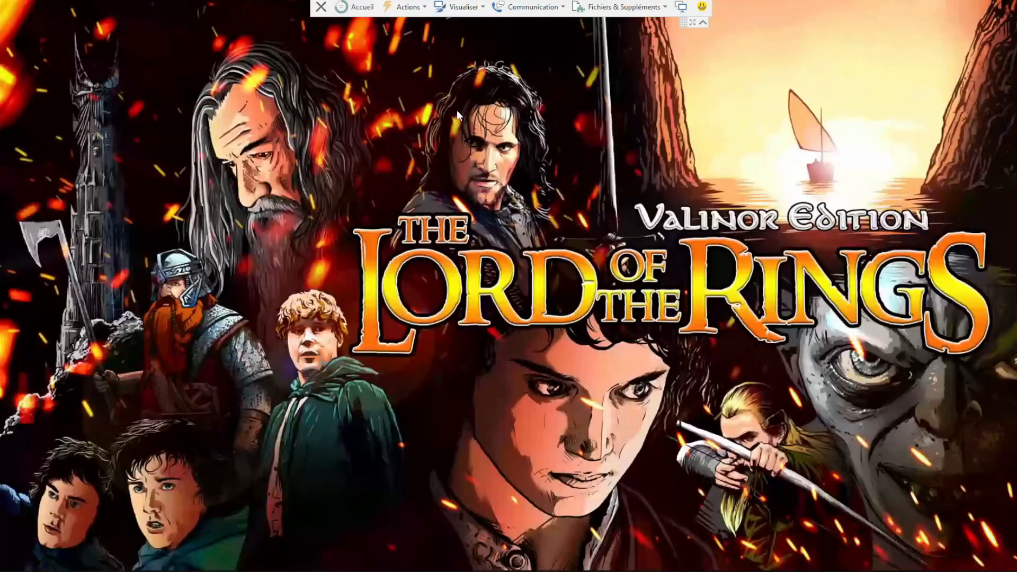
Show the monitor with the DMD, and minimise the Media Manager and PinupSystem windows to examine the table's display
{"action": "left_click", "coordinate": [453, 32]}
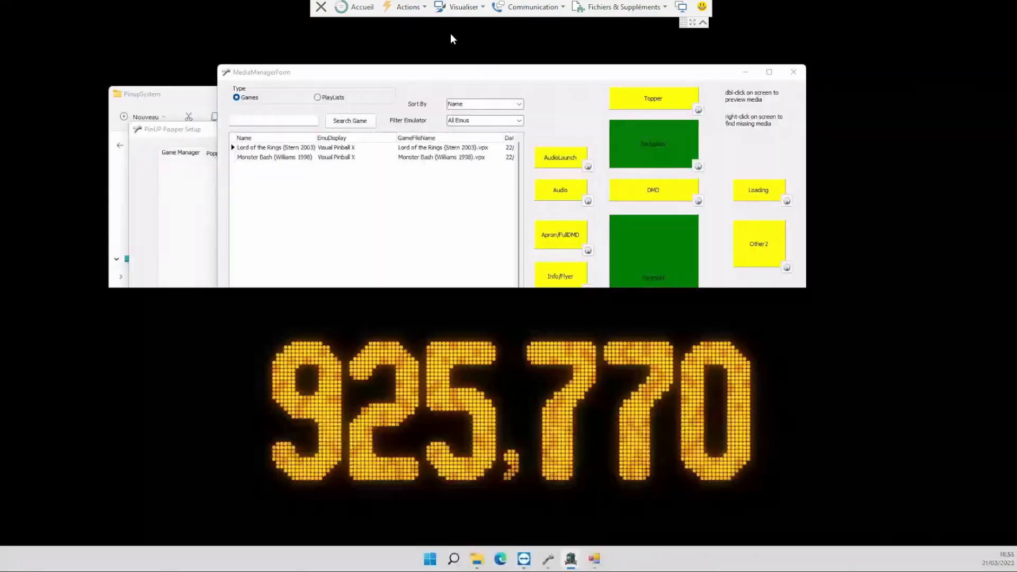
{"action": "left_click", "coordinate": [746, 73]}
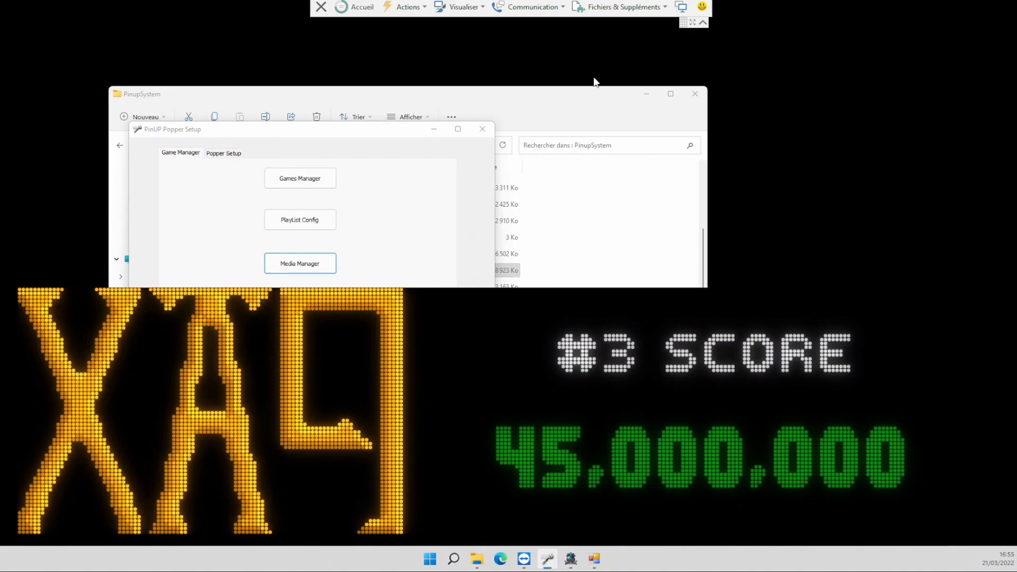
{"action": "left_click", "coordinate": [647, 94]}
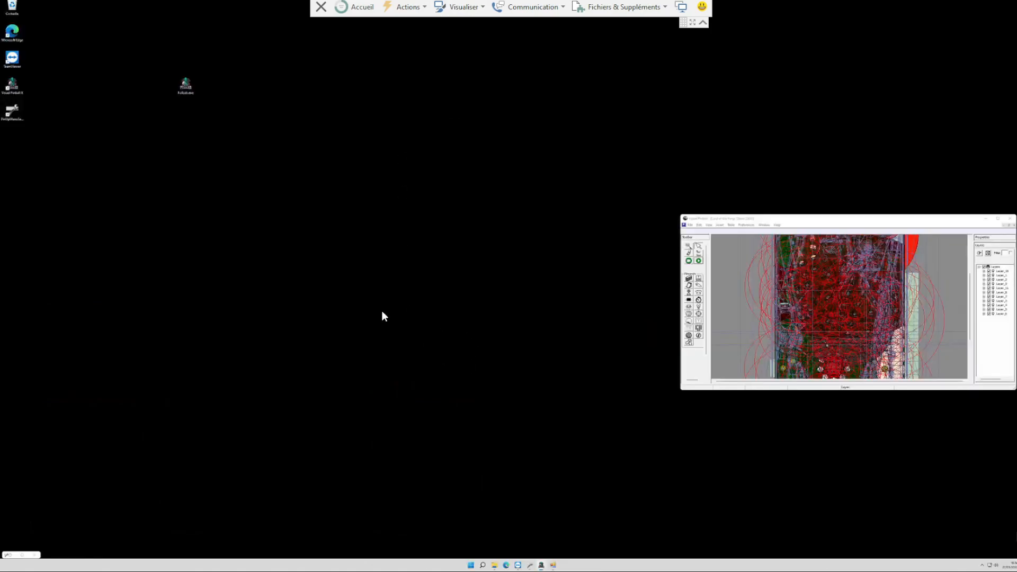
Switch to the Visual Pinball Player window and quit the Lord of the Rings table
{"action": "key", "text": "alt+Tab"}
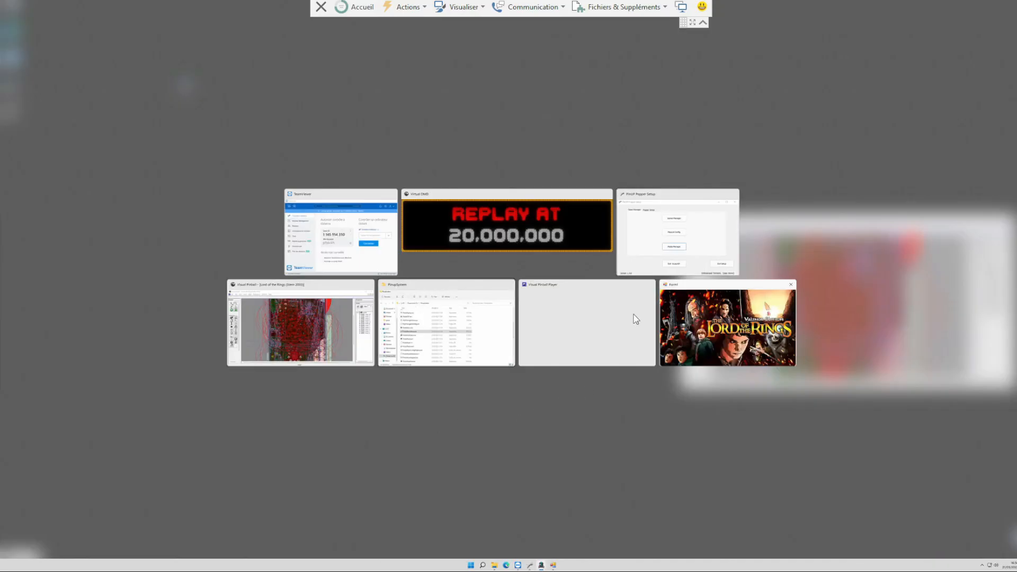
{"action": "left_click", "coordinate": [611, 320]}
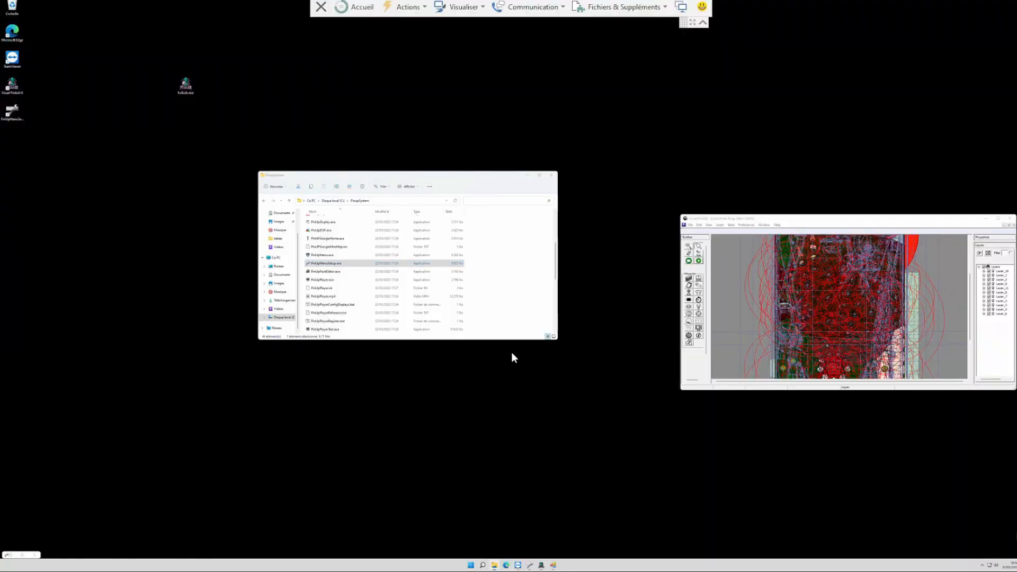
{"action": "key", "text": "alt+Tab"}
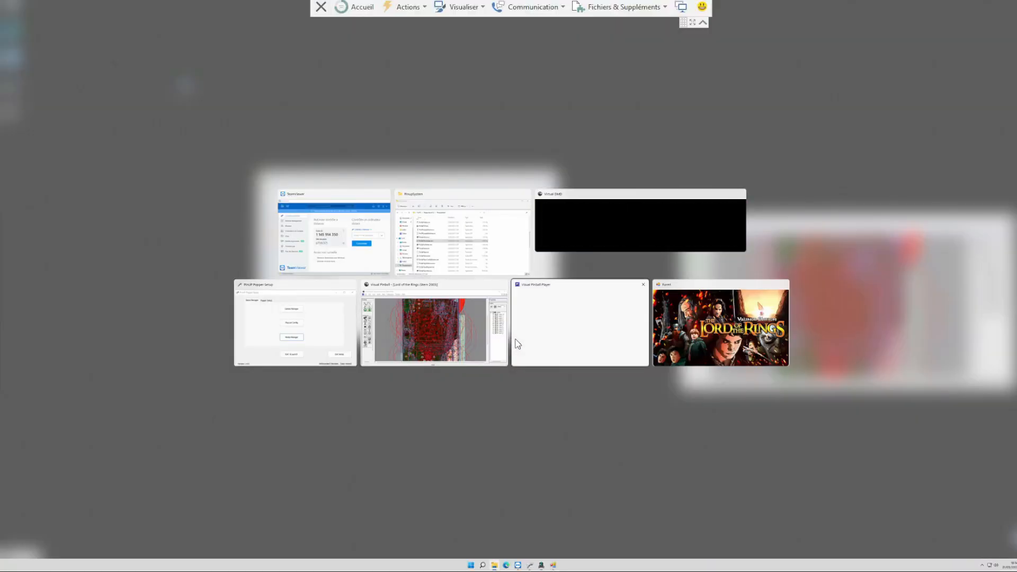
{"action": "left_click", "coordinate": [516, 341]}
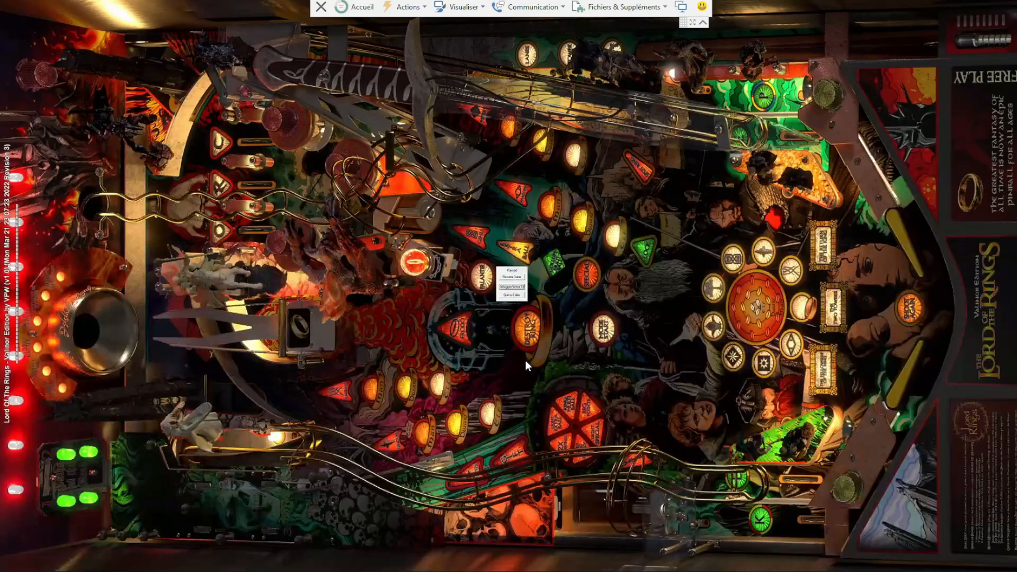
{"action": "key", "text": "Down"}
{"action": "key", "text": "Return"}
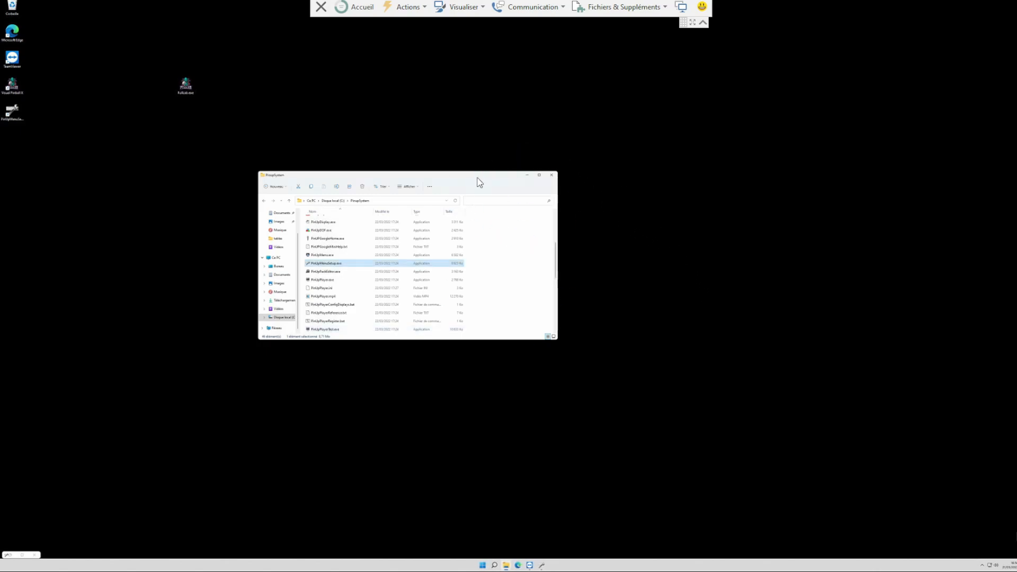
Return to the monitor with PinUP Popper Setup and try to close its window
{"action": "left_click_drag", "start_coordinate": [478, 178], "coordinate": [498, 153]}
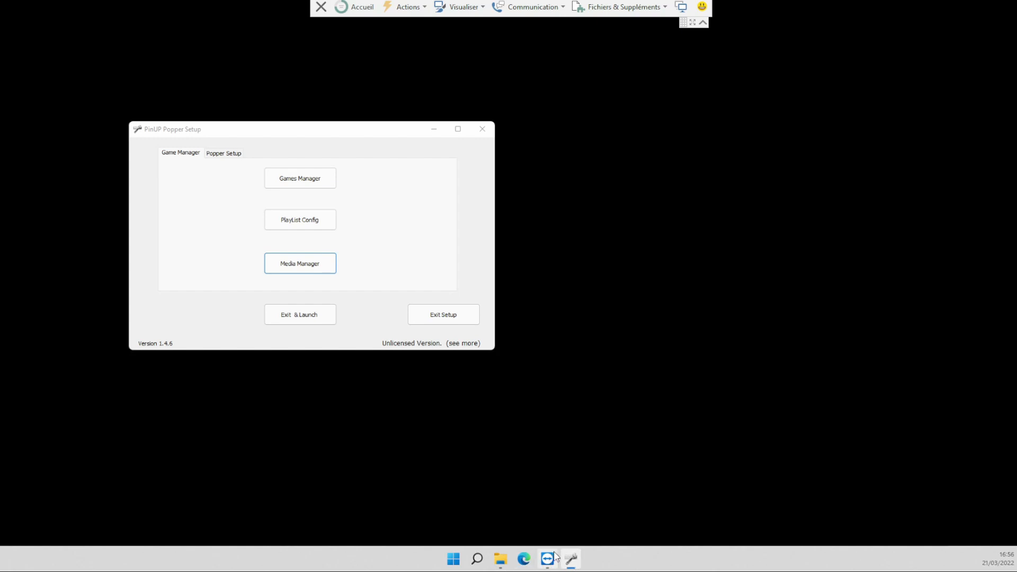
{"action": "left_click", "coordinate": [446, 9]}
{"action": "left_click", "coordinate": [419, 33]}
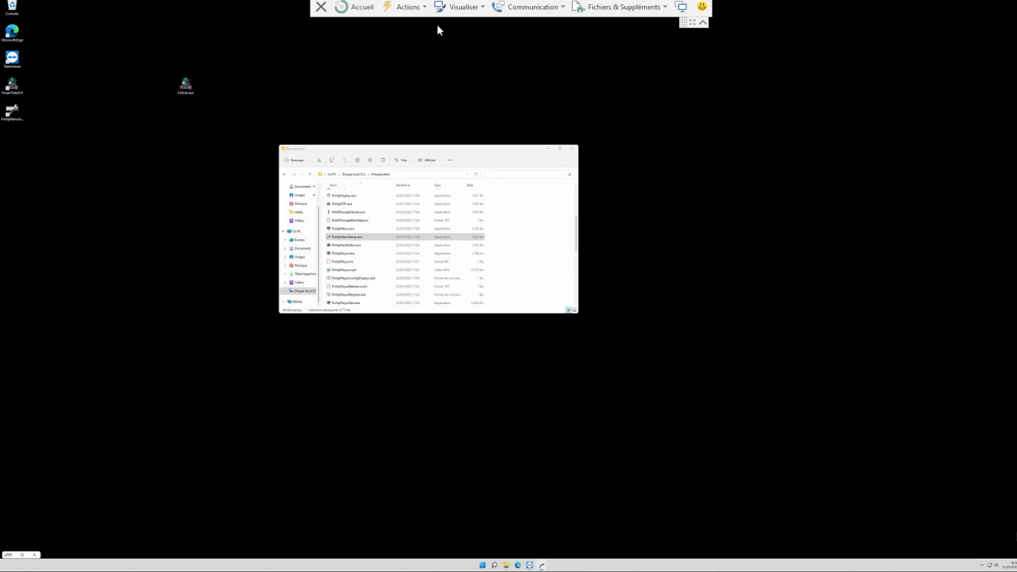
{"action": "left_click", "coordinate": [456, 11]}
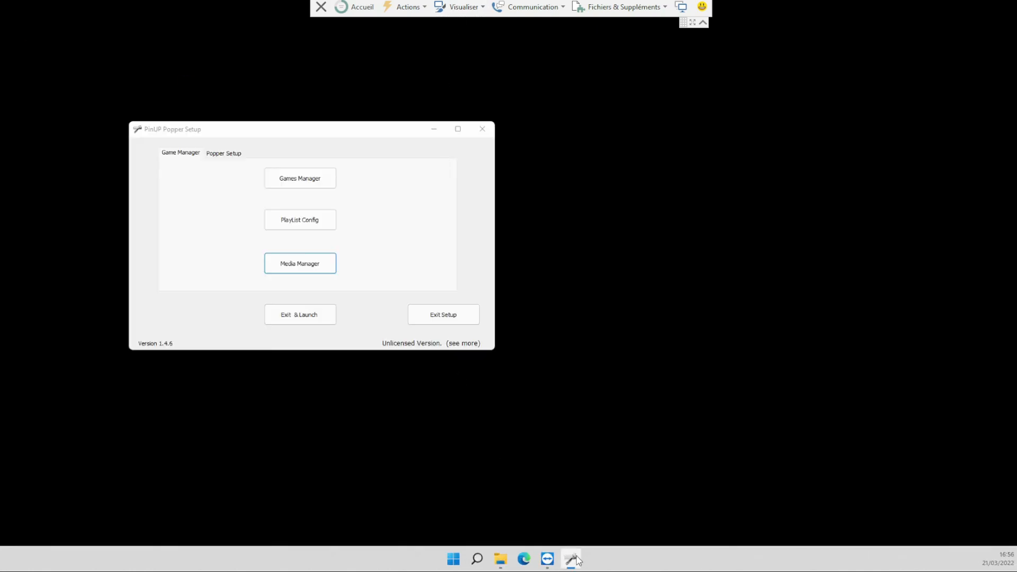
{"action": "right_click", "coordinate": [576, 557]}
{"action": "left_click", "coordinate": [576, 530]}
Open C:\PinupSystem in a new File Explorer window, select PinUpMenuSetup.exe, and move the window clear of PinUP Popper Setup
{"action": "right_click", "coordinate": [508, 566]}
{"action": "left_click", "coordinate": [500, 497]}
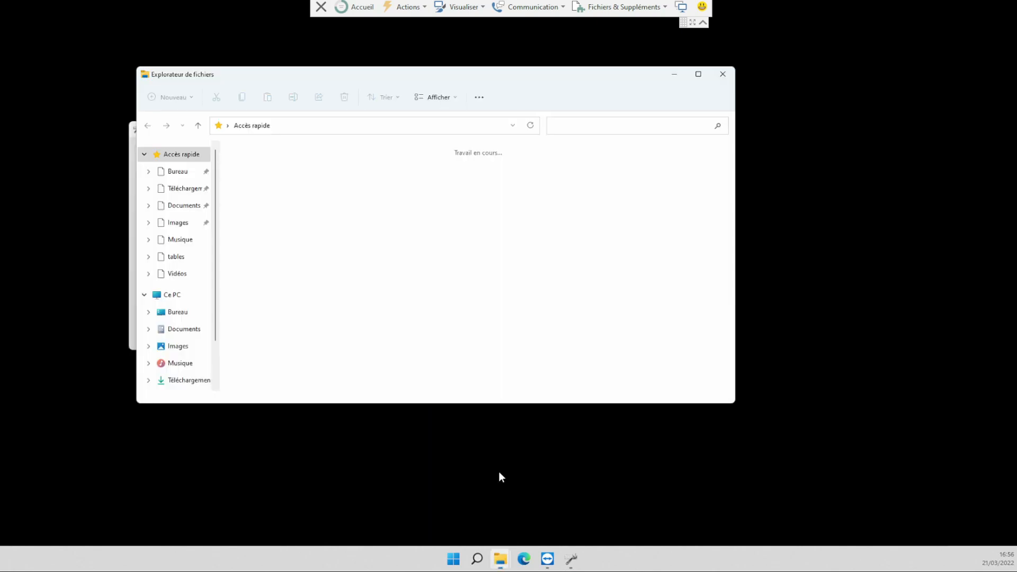
{"action": "scroll", "coordinate": [190, 318], "scroll_direction": "down", "scroll_amount": 1}
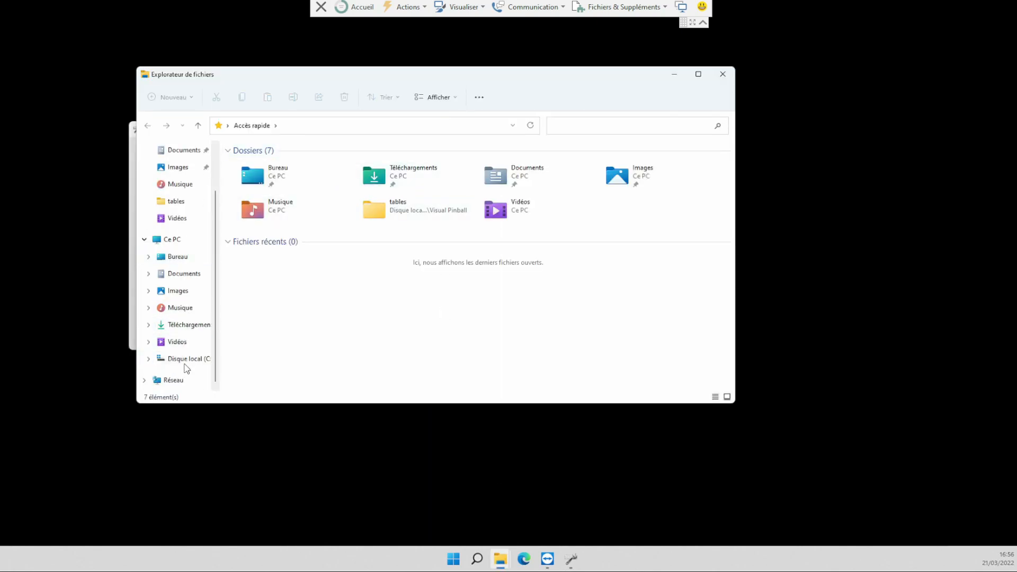
{"action": "left_click", "coordinate": [185, 358]}
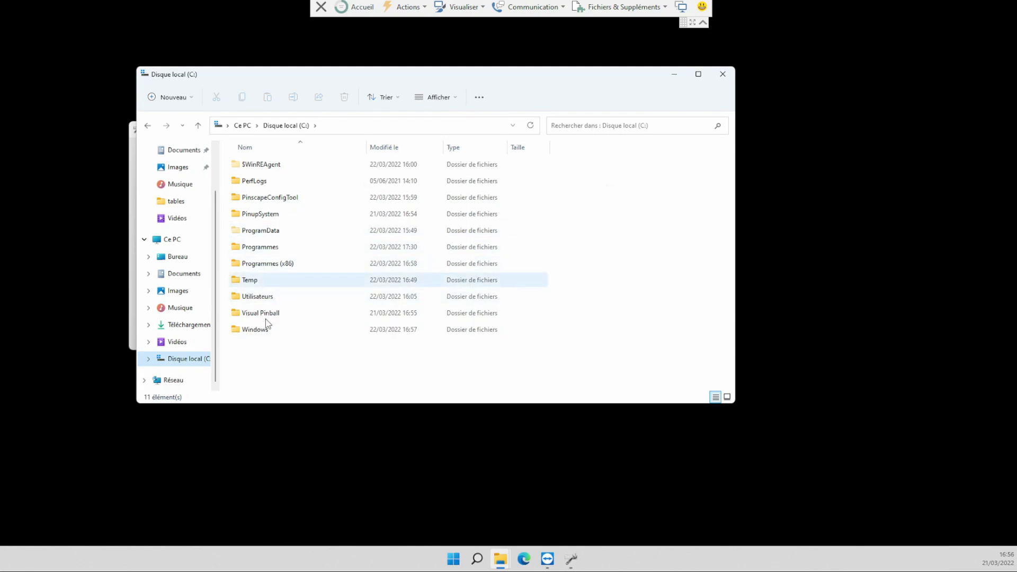
{"action": "double_click", "coordinate": [270, 215]}
{"action": "scroll", "coordinate": [291, 295], "scroll_direction": "down", "scroll_amount": 5}
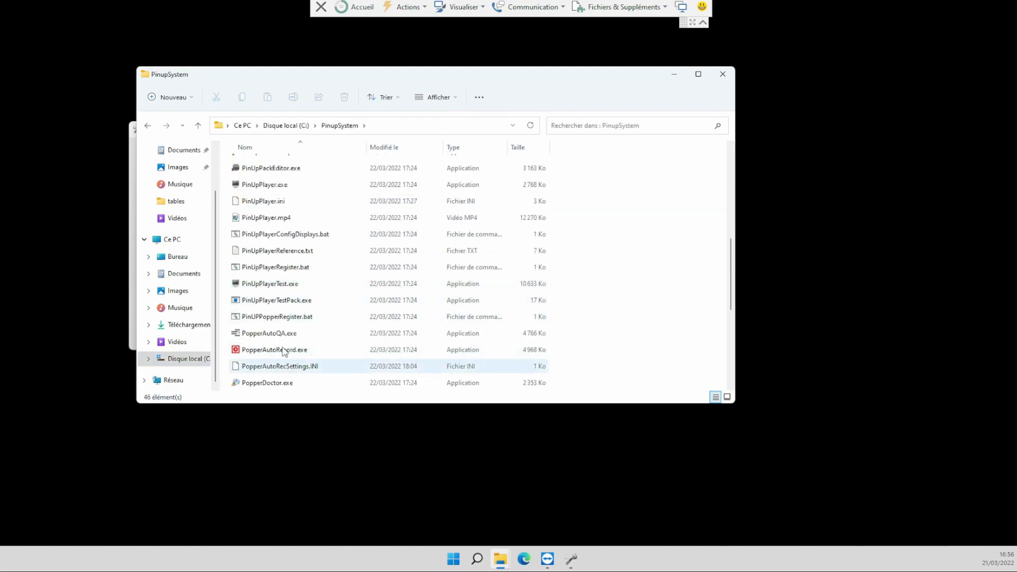
{"action": "scroll", "coordinate": [275, 209], "scroll_direction": "up", "scroll_amount": 1}
{"action": "left_click", "coordinate": [286, 197]}
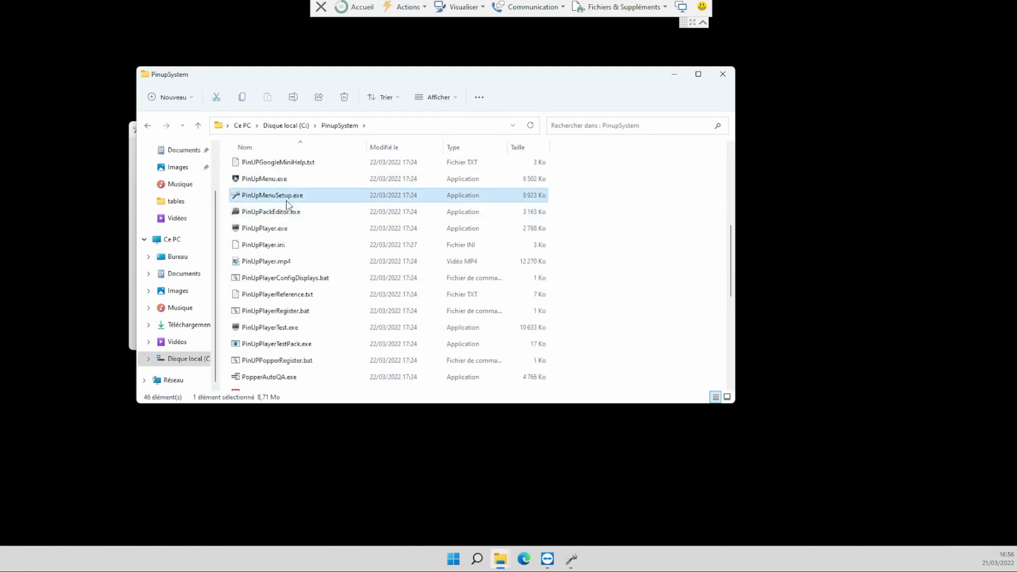
{"action": "left_click_drag", "start_coordinate": [419, 82], "coordinate": [578, 102]}
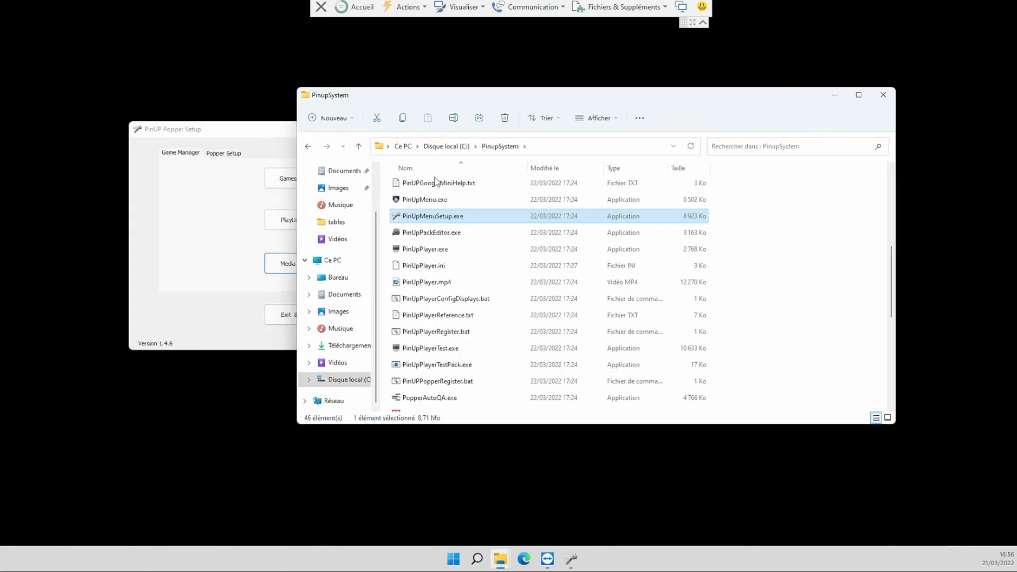
{"action": "left_click", "coordinate": [217, 317]}
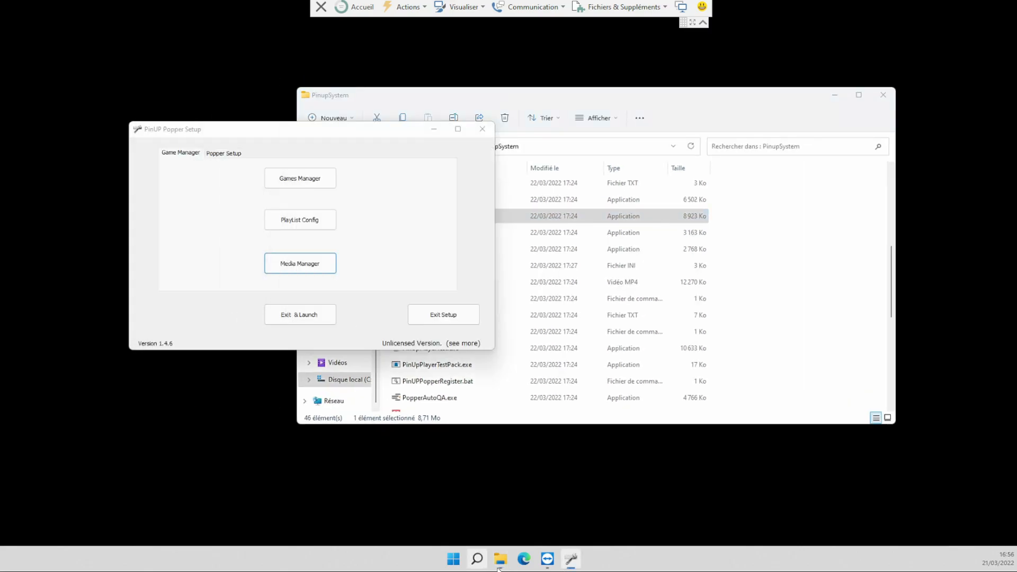
End the PinUpMenuSetup task in the Windows Task Manager and close the Task Manager
{"action": "right_click", "coordinate": [454, 559]}
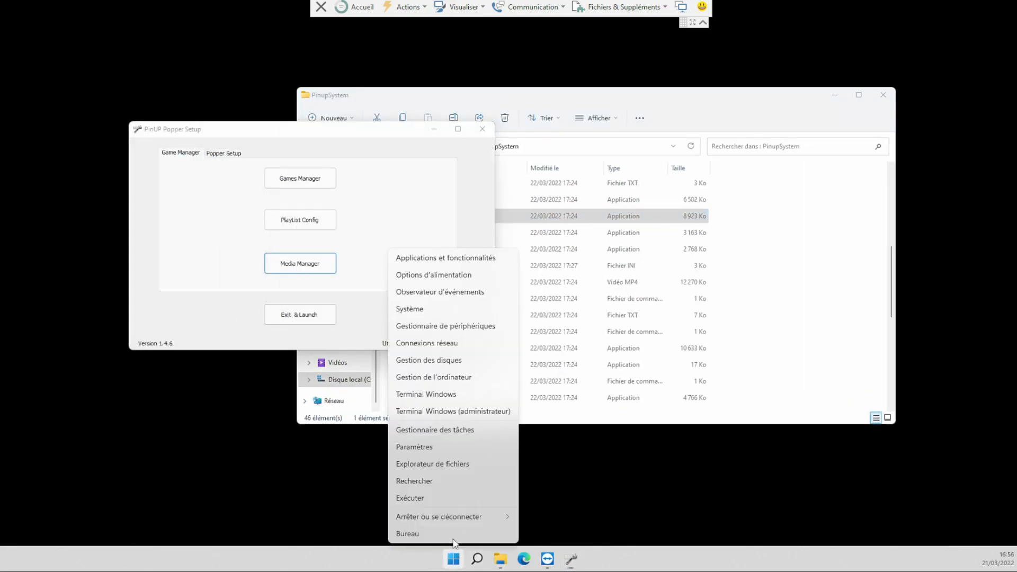
{"action": "left_click", "coordinate": [454, 430]}
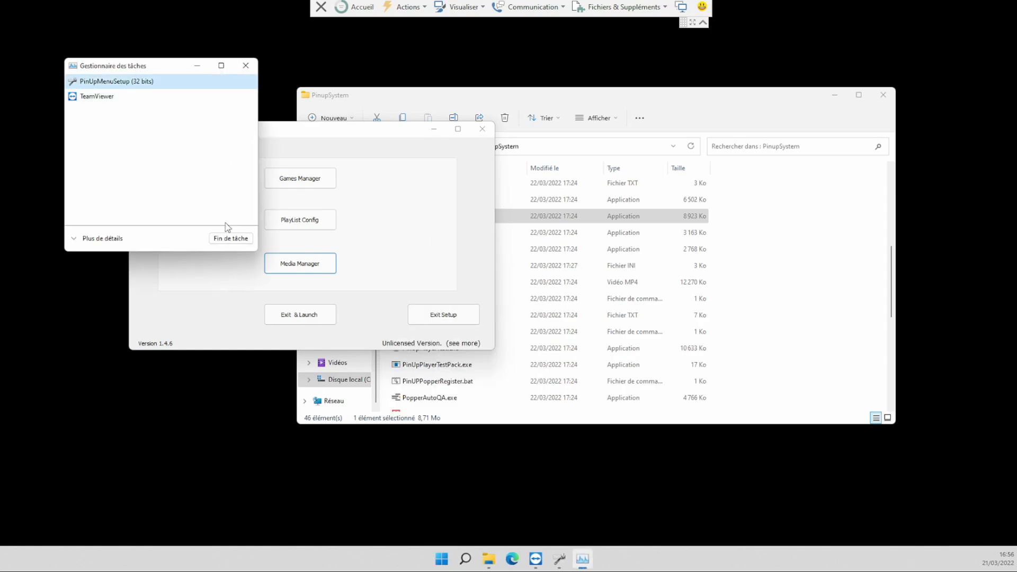
{"action": "left_click", "coordinate": [231, 238]}
{"action": "left_click", "coordinate": [246, 65]}
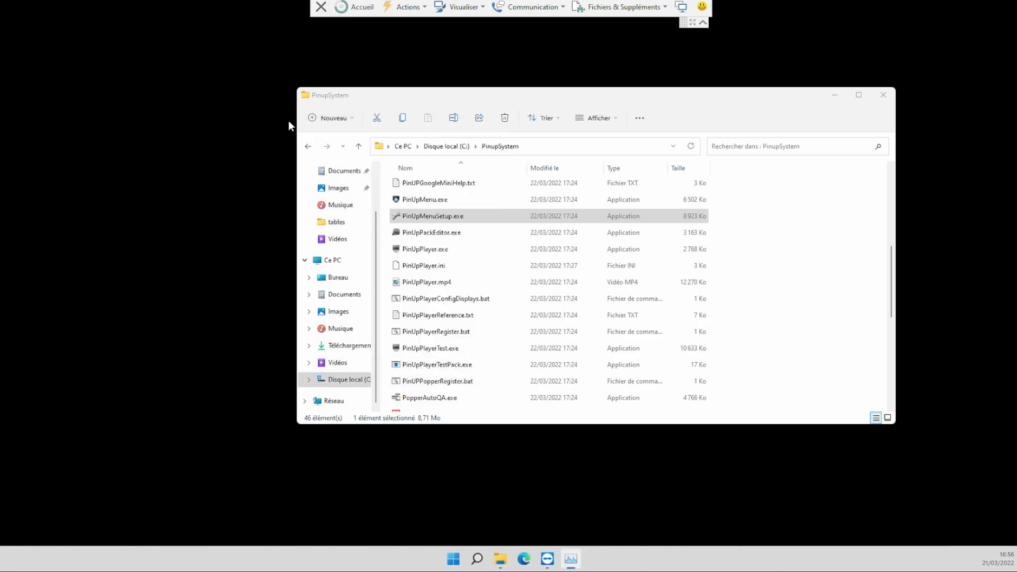
Run PinUpMenuSetup.exe again, and search the web from the Media Manager for Lord of the Rings Apron/FullDMD media
{"action": "double_click", "coordinate": [426, 218]}
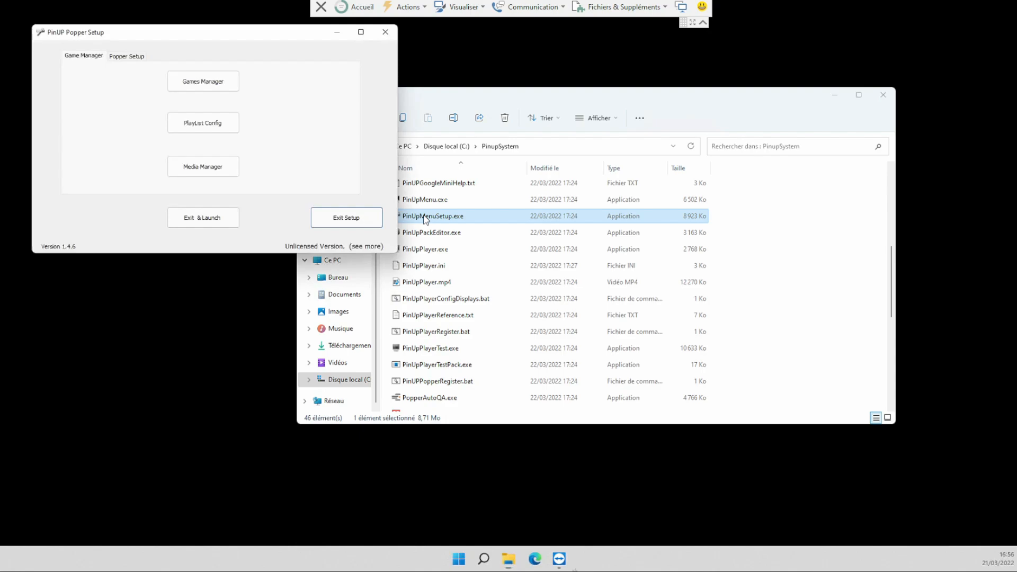
{"action": "left_click", "coordinate": [203, 167]}
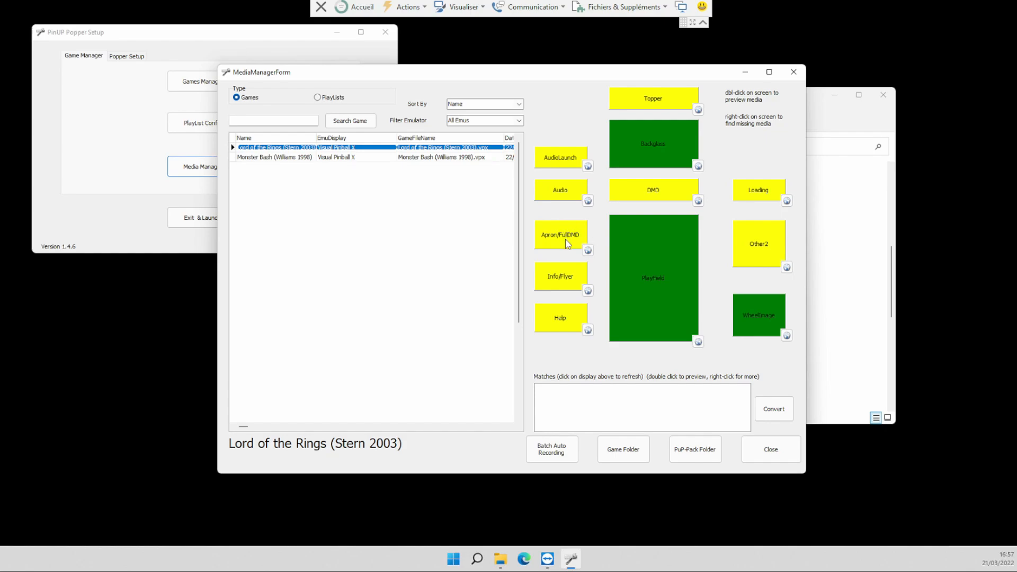
{"action": "left_click", "coordinate": [588, 251]}
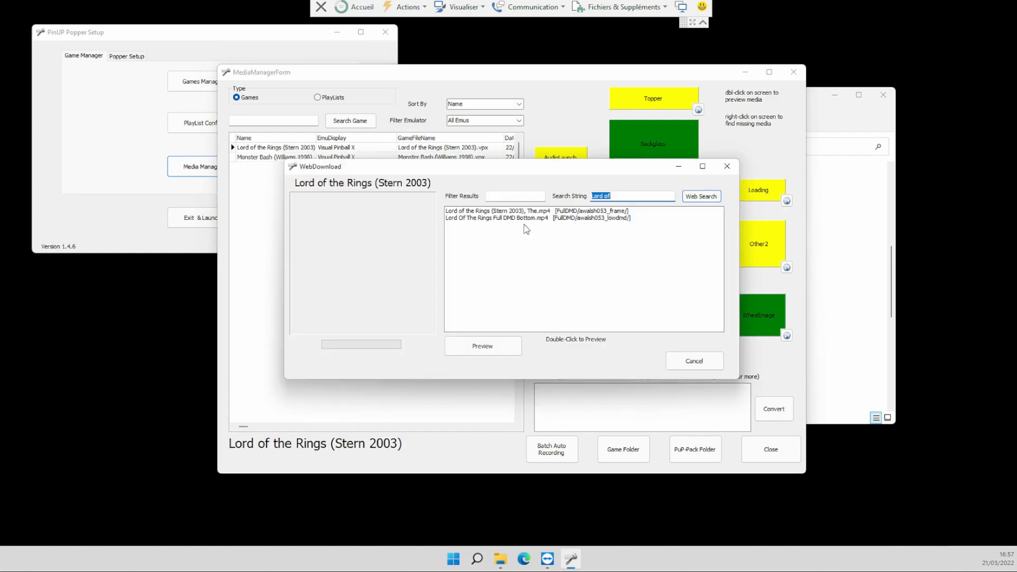
Preview both Lord of the Rings FullDMD videos, the lowdmd and the frame version, closing each preview
{"action": "left_click", "coordinate": [498, 218]}
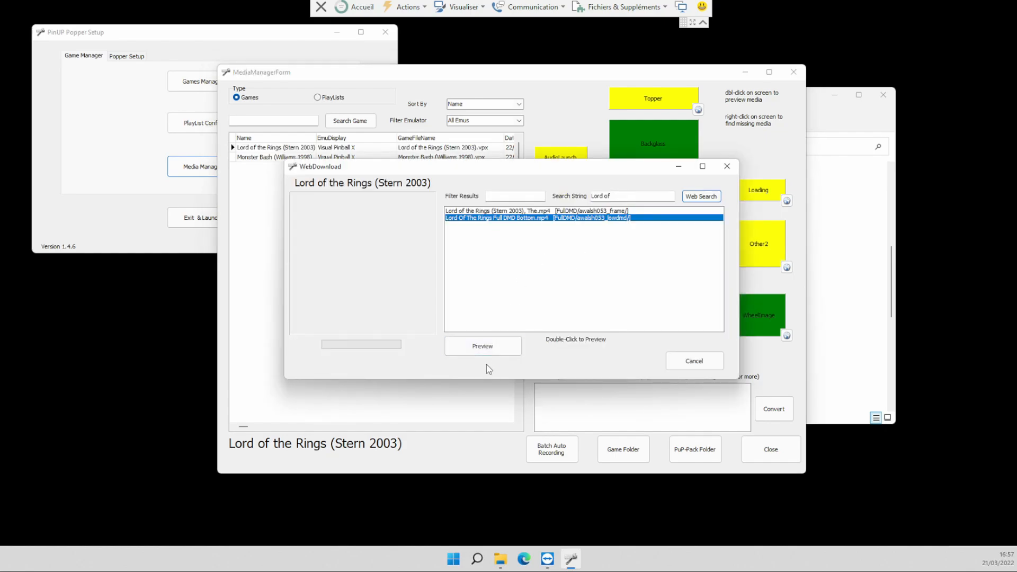
{"action": "left_click", "coordinate": [490, 346]}
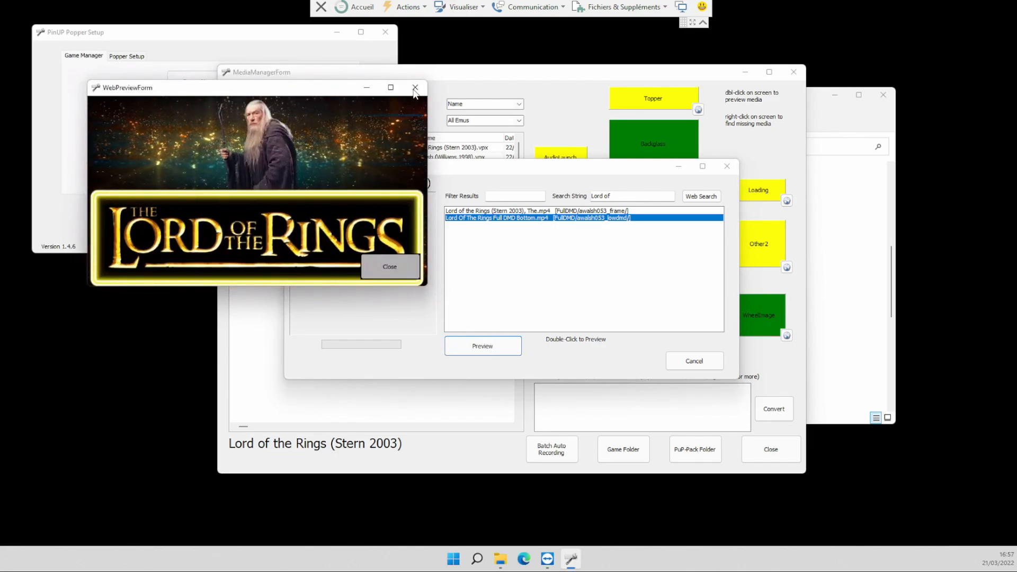
{"action": "left_click", "coordinate": [390, 264]}
{"action": "double_click", "coordinate": [501, 211]}
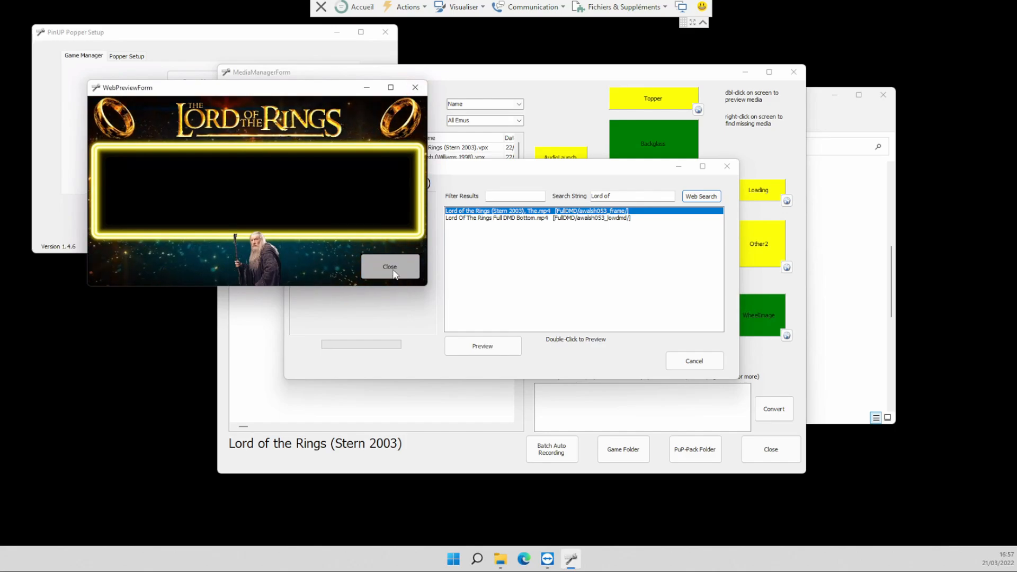
{"action": "left_click", "coordinate": [416, 86]}
Download and use Lord Of The Rings Full DMD Bottom.mp4 as the table's Apron/FullDMD video, and exit setup to launch Popper
{"action": "double_click", "coordinate": [475, 218]}
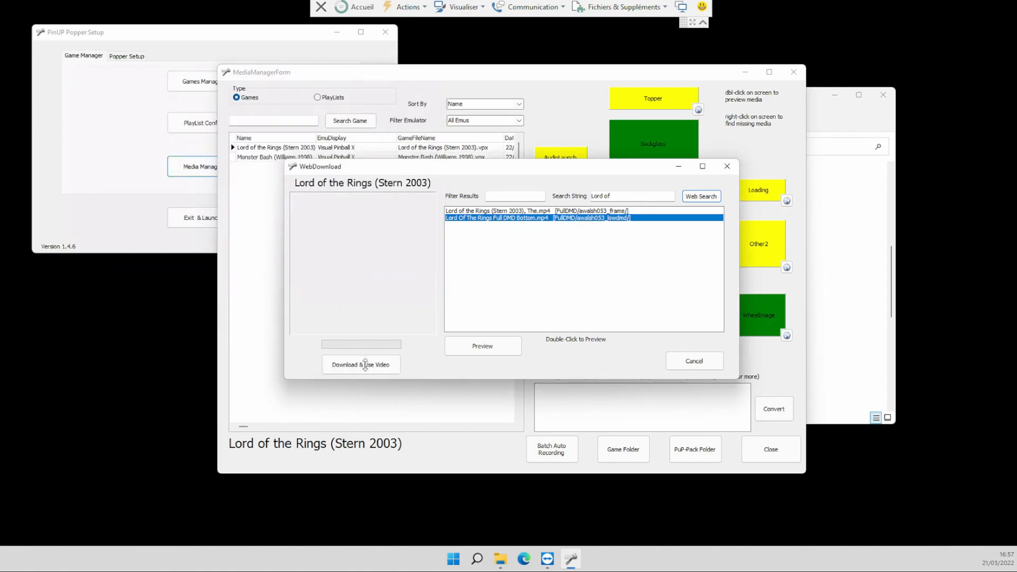
{"action": "left_click", "coordinate": [365, 364]}
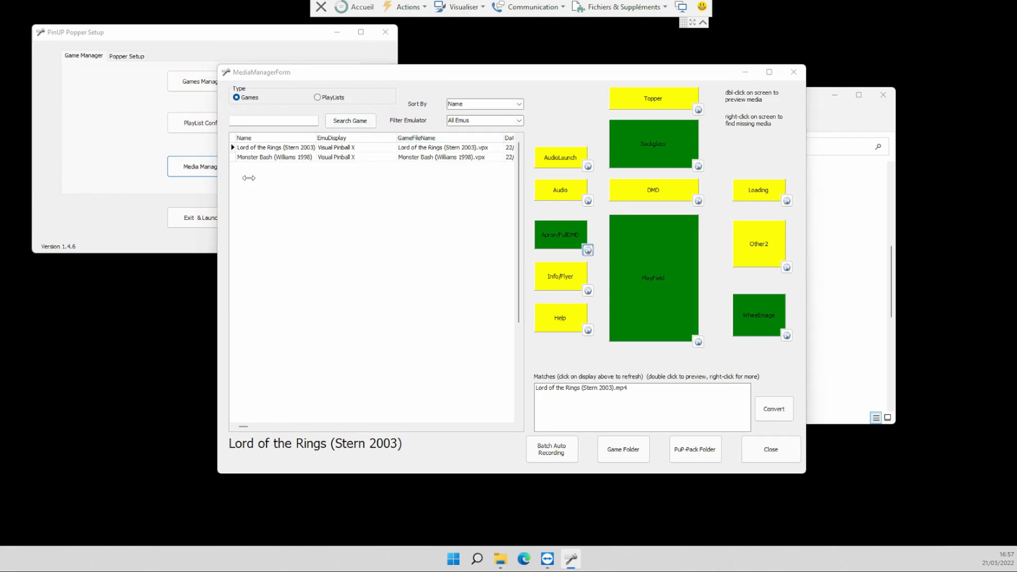
{"action": "left_click", "coordinate": [769, 449]}
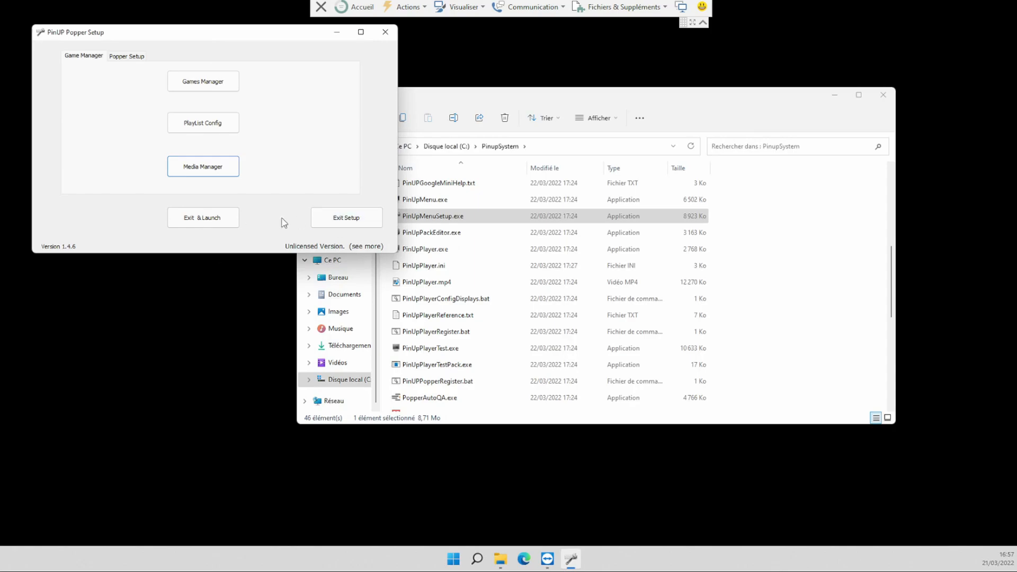
{"action": "left_click", "coordinate": [217, 218]}
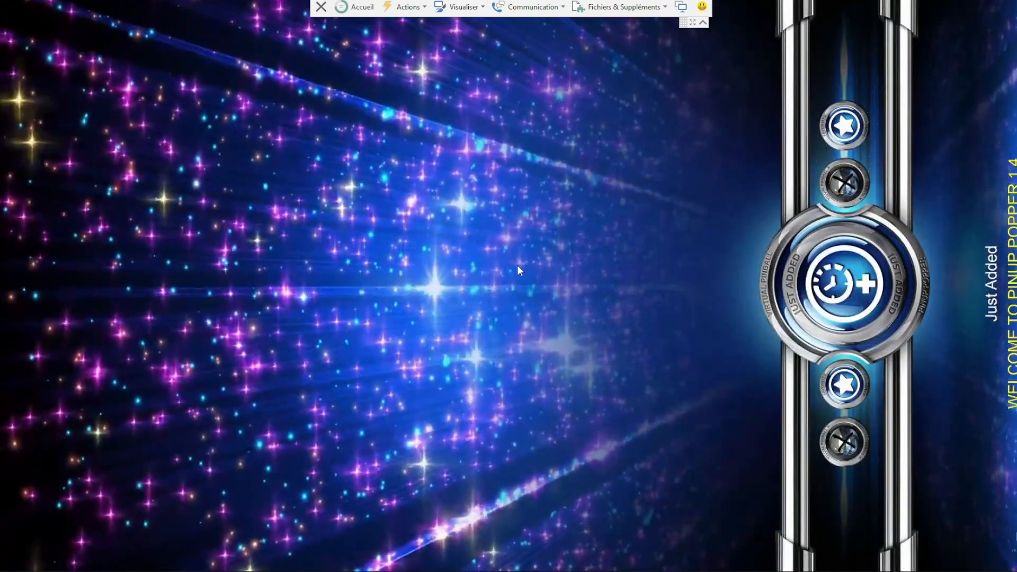
Launch Lord of the Rings from the Visual Pinball X list and switch the remote view to the FullDMD display
{"action": "key", "text": "Right"}
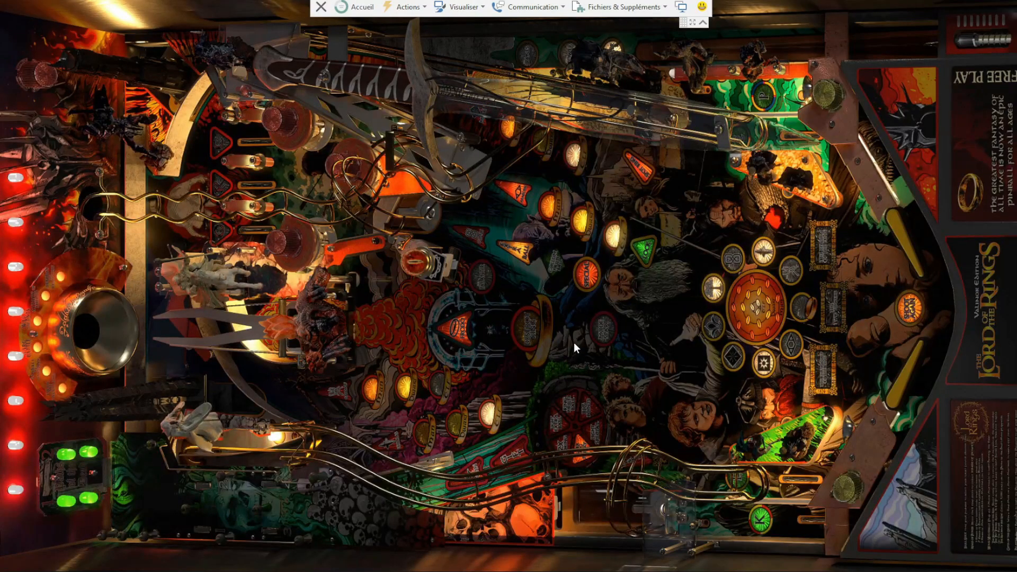
{"action": "key", "text": "Return"}
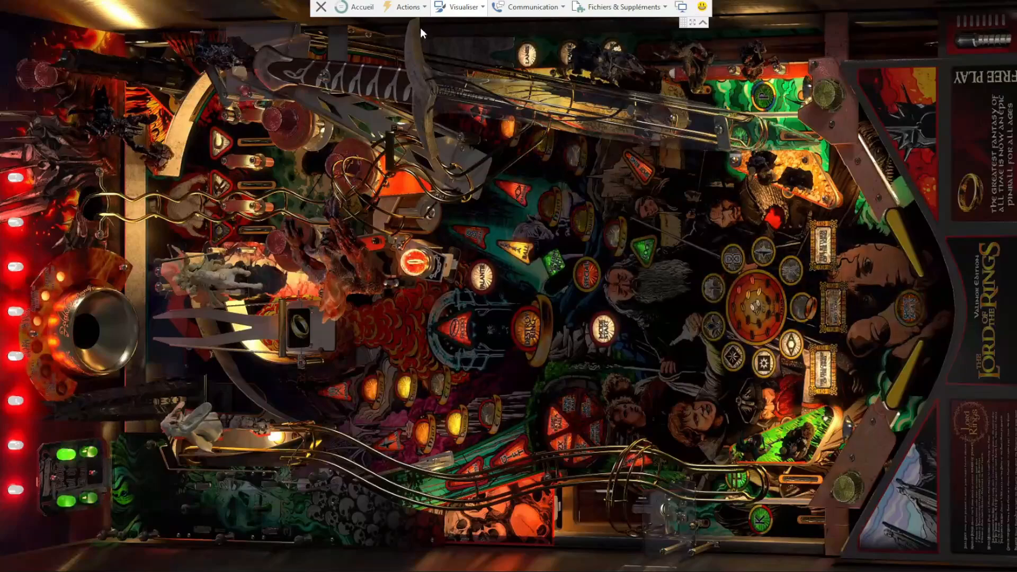
{"action": "left_click", "coordinate": [435, 27]}
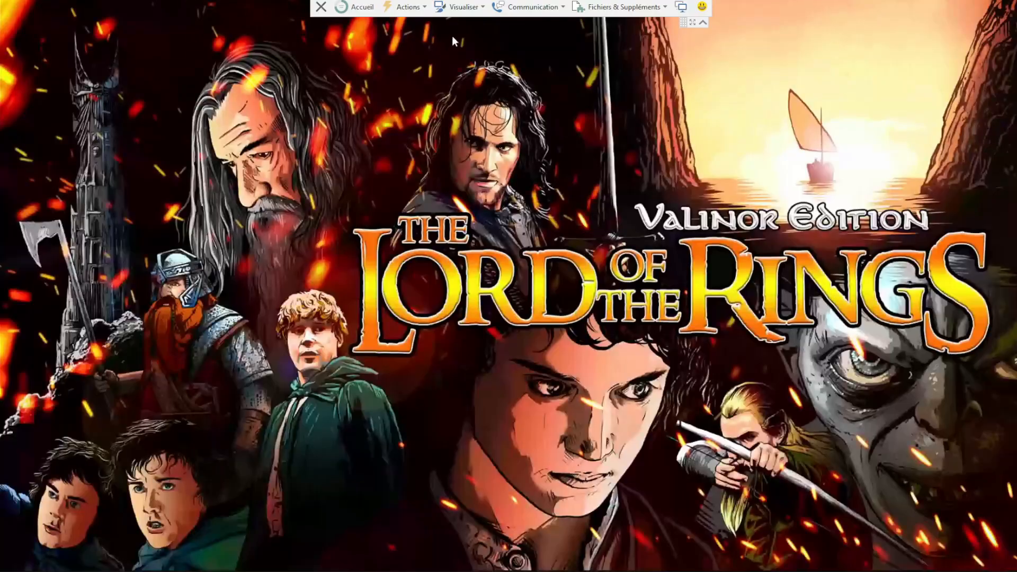
{"action": "left_click", "coordinate": [451, 10]}
{"action": "left_click", "coordinate": [453, 29]}
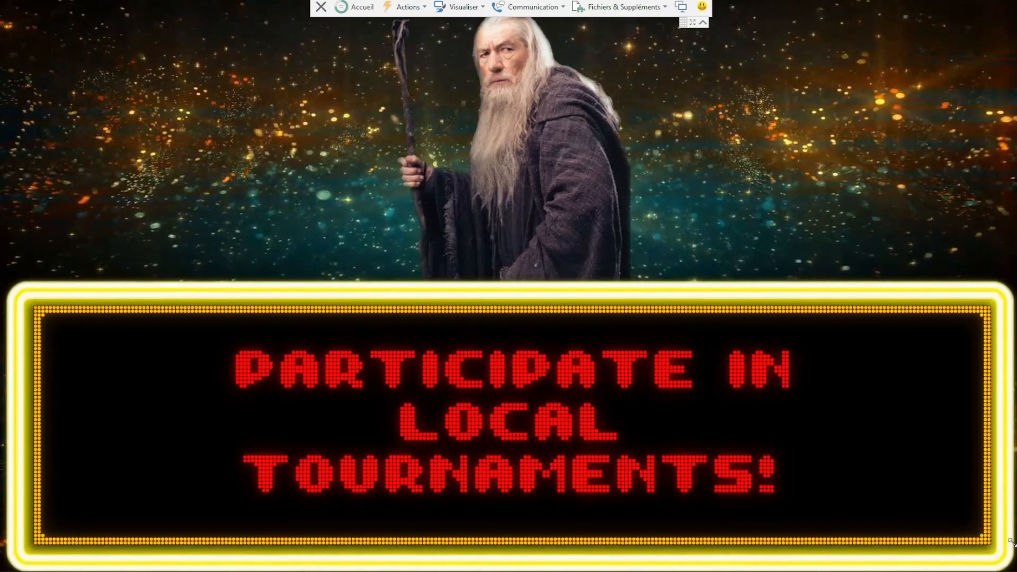
Fit the virtual DMD into the yellow frame on the FullDMD screen, add a credit, and save its position globally
{"action": "left_click_drag", "start_coordinate": [1011, 541], "coordinate": [1014, 545]}
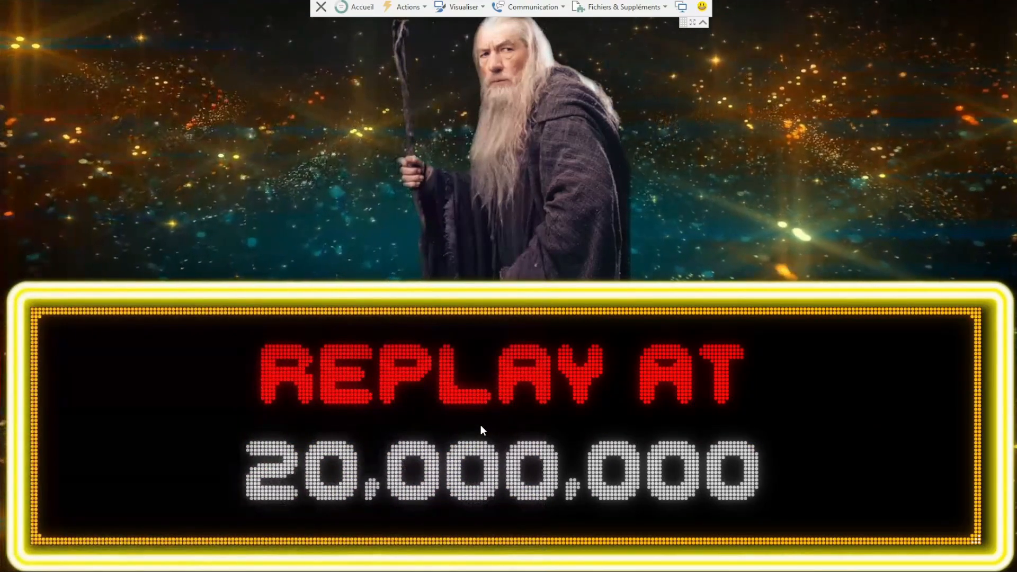
{"action": "key", "text": "5"}
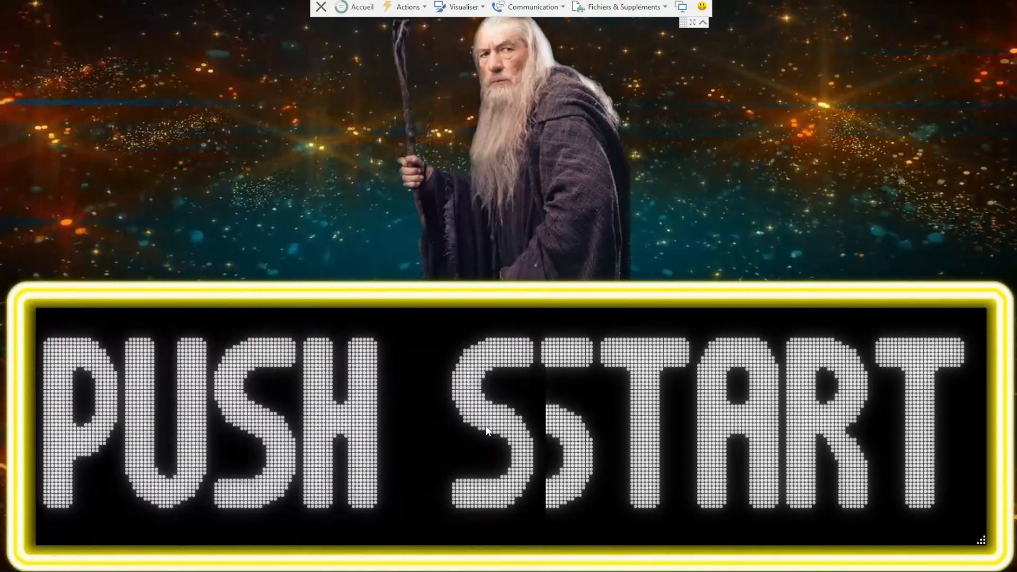
{"action": "right_click", "coordinate": [494, 401]}
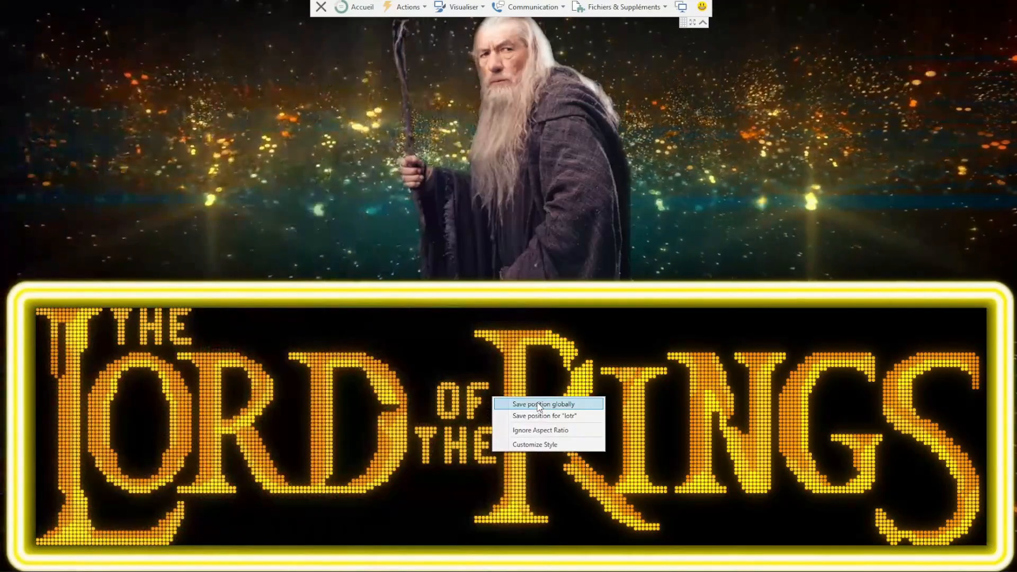
{"action": "left_click", "coordinate": [539, 404]}
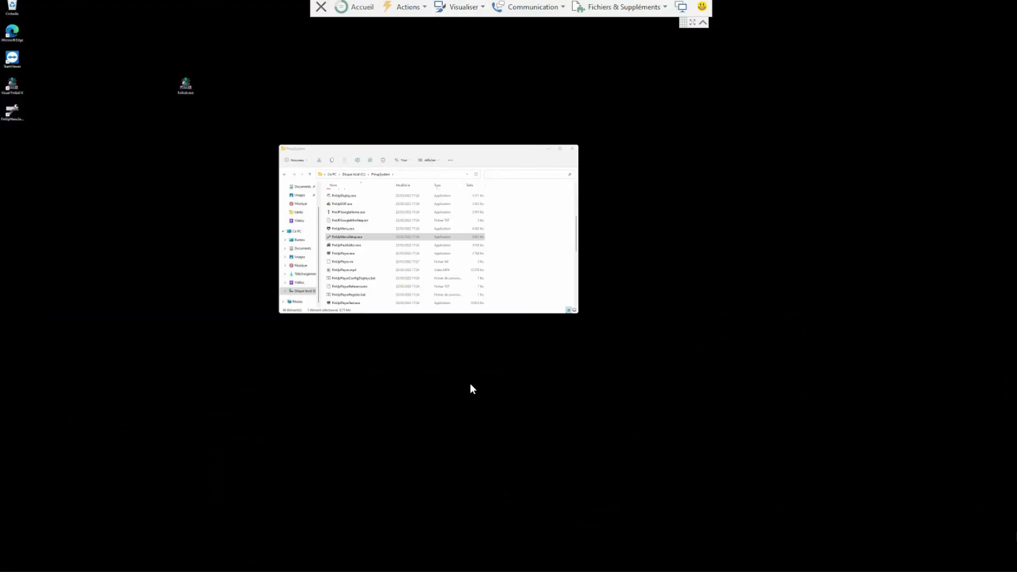
Bring the Visual Pinball Player window to the front, quit the table and Popper, and close the PinupSystem folder window
{"action": "key", "text": "super+Tab"}
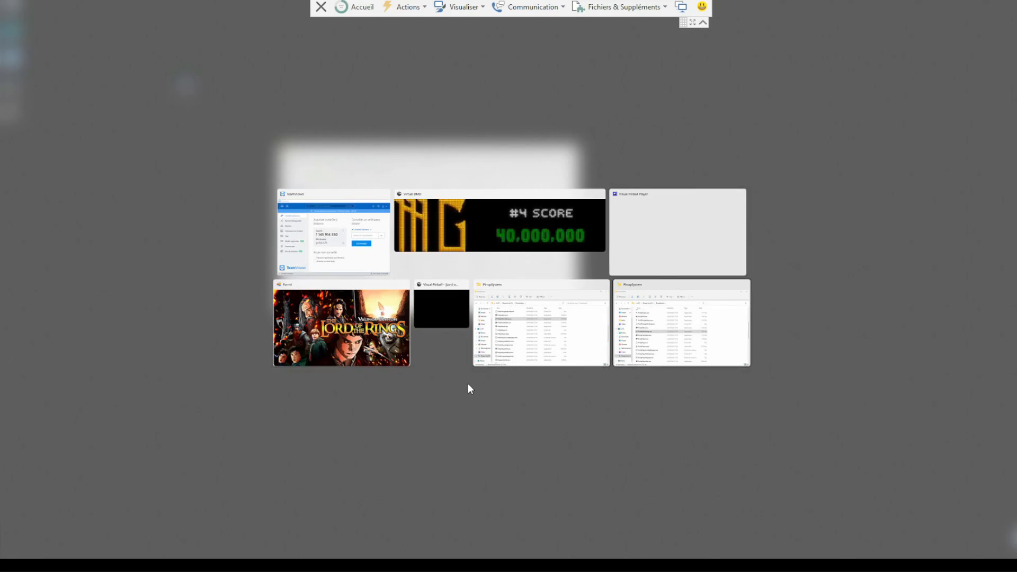
{"action": "key", "text": "Up"}
{"action": "key", "text": "Right"}
{"action": "key", "text": "Right"}
{"action": "key", "text": "Return"}
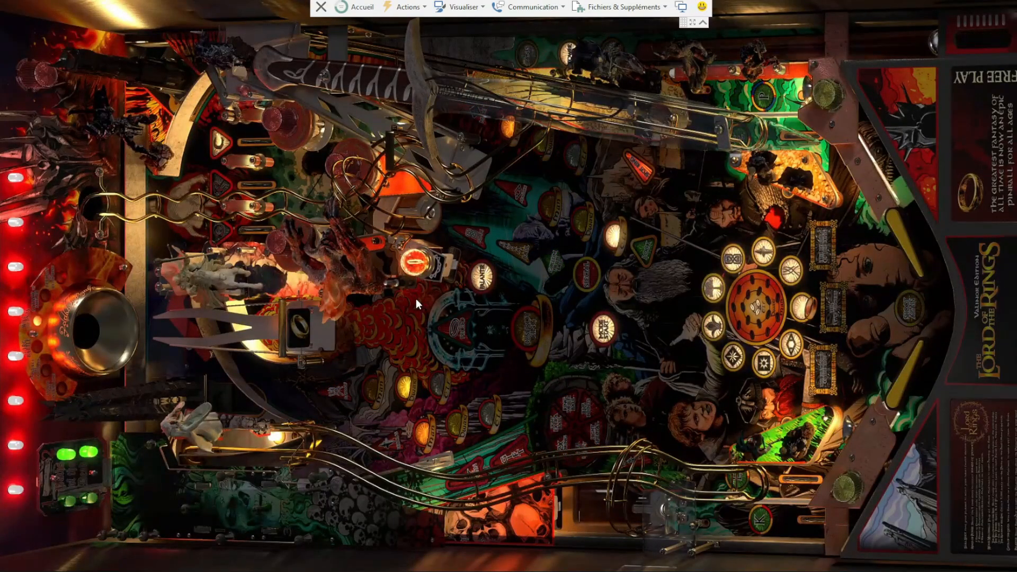
{"action": "left_click", "coordinate": [455, 26]}
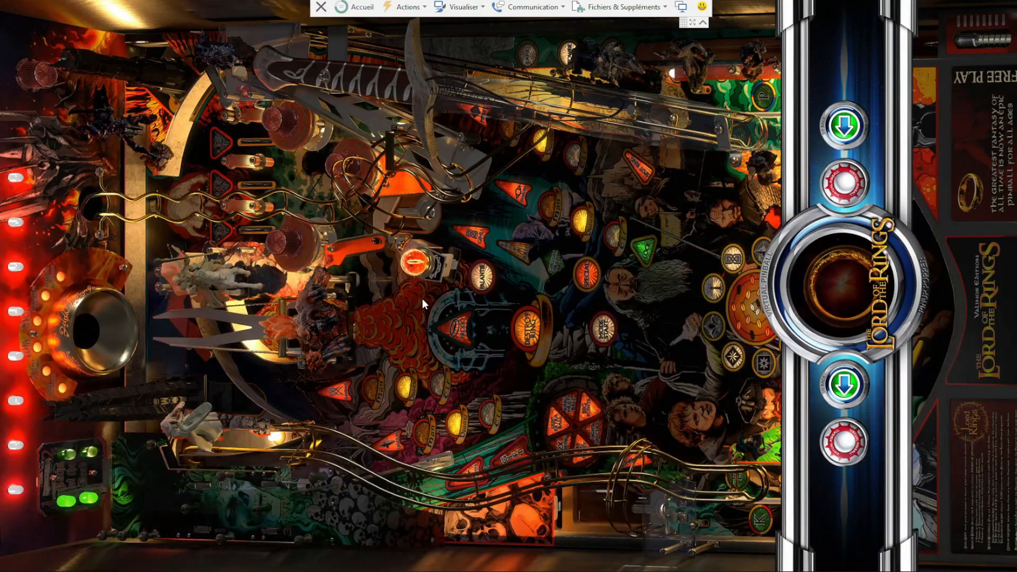
{"action": "key", "text": "Escape"}
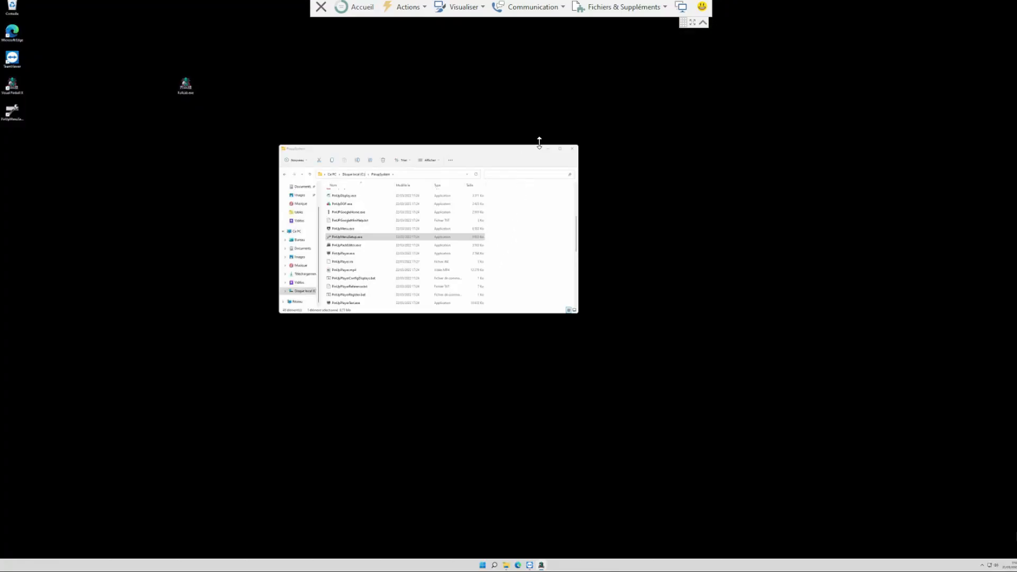
{"action": "left_click", "coordinate": [573, 152]}
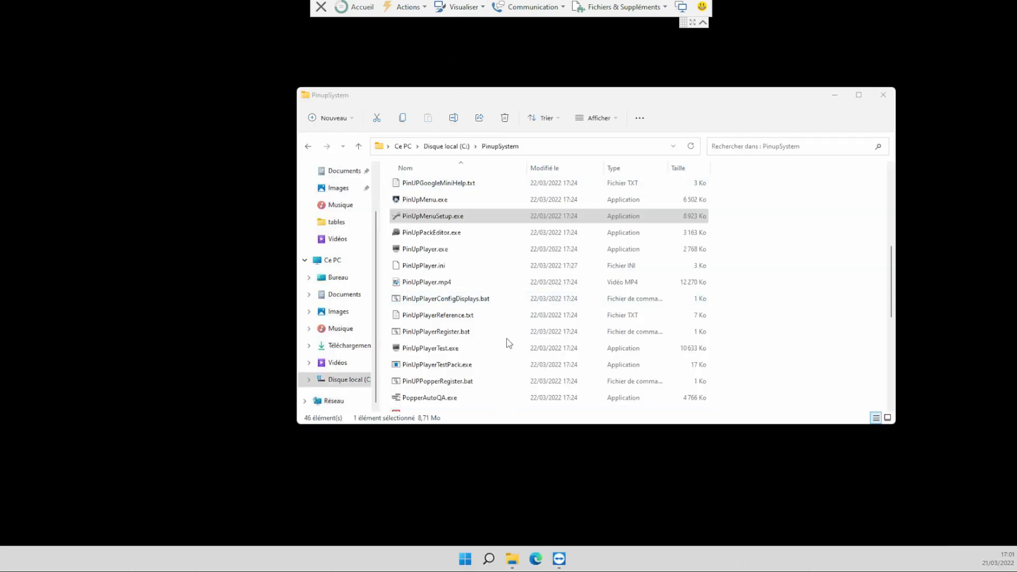
Run Option 2 - Pup Pack on FullDMD.bat from the PUPVideos\mb_106b folder
{"action": "scroll", "coordinate": [453, 257], "scroll_direction": "up", "scroll_amount": 5}
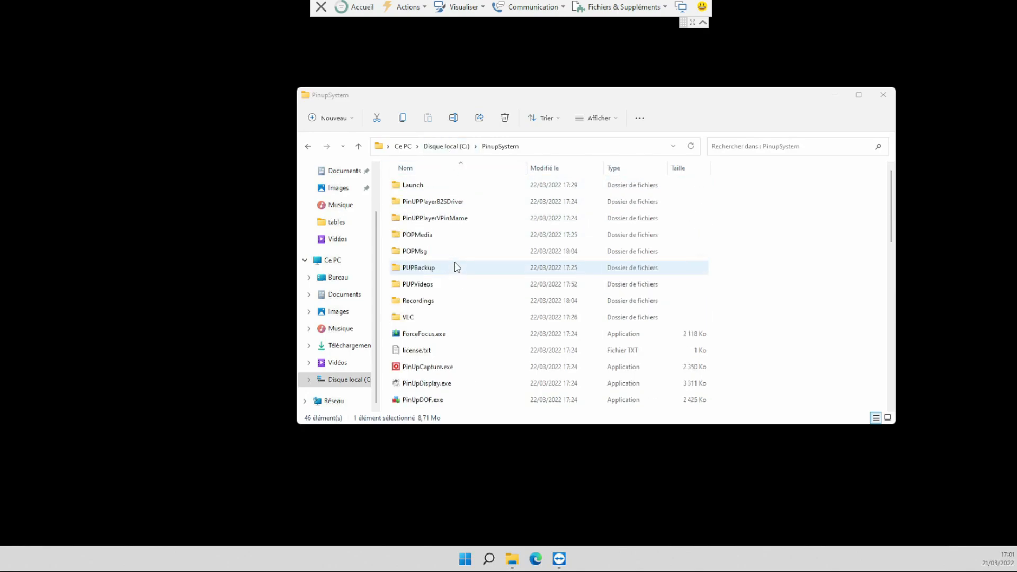
{"action": "double_click", "coordinate": [433, 284]}
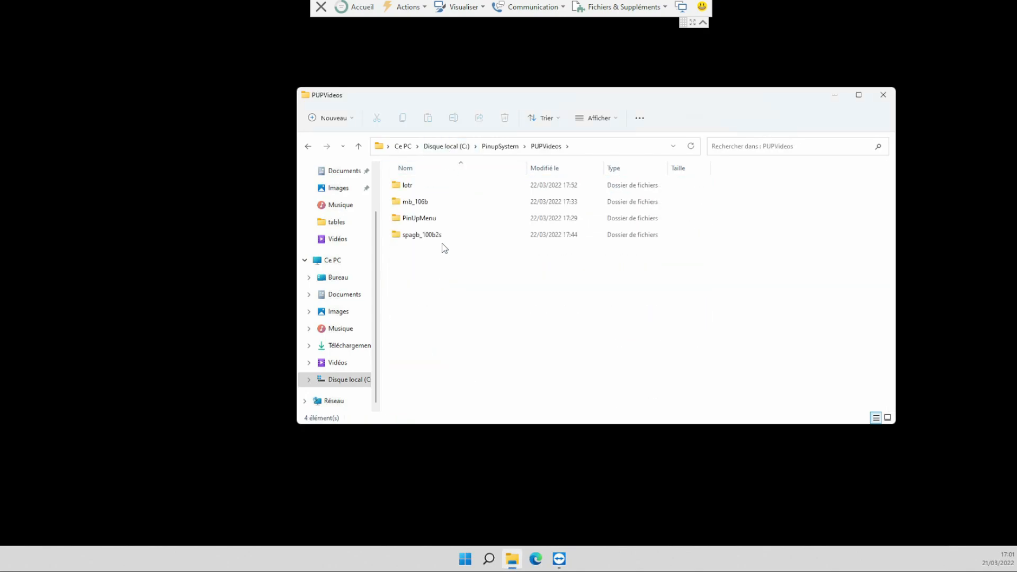
{"action": "double_click", "coordinate": [425, 208]}
{"action": "scroll", "coordinate": [477, 334], "scroll_direction": "down", "scroll_amount": 15}
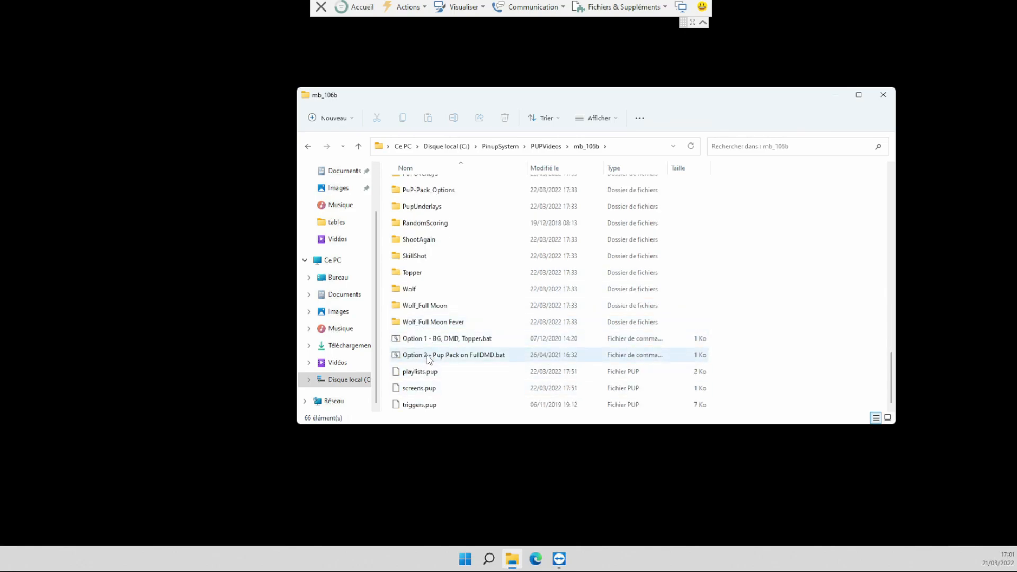
{"action": "left_click", "coordinate": [454, 362]}
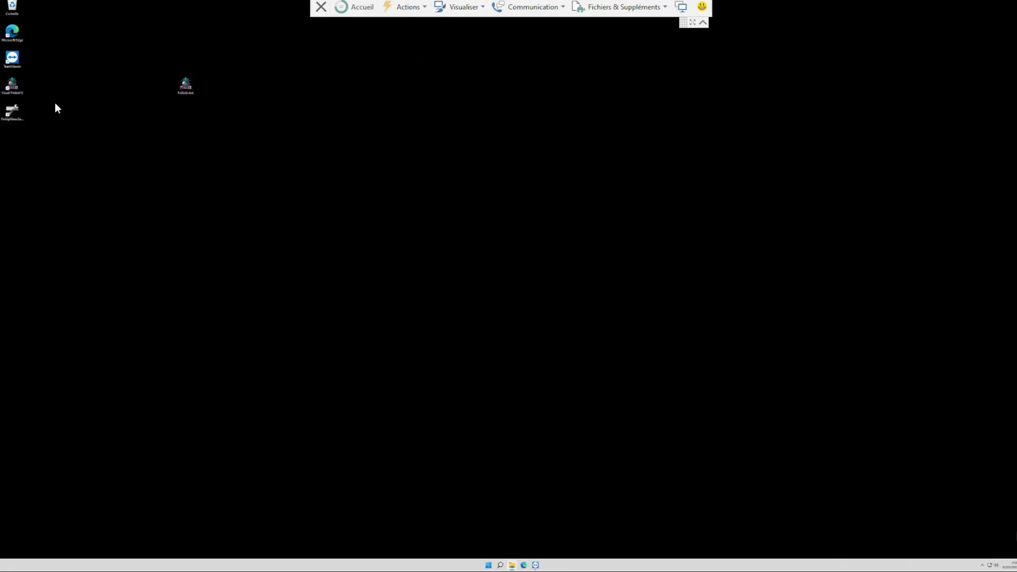
Launch Popper from PinUP Popper Setup and start Monster Bash (Williams 1998) from the Visual Pinball X list
{"action": "double_click", "coordinate": [13, 112]}
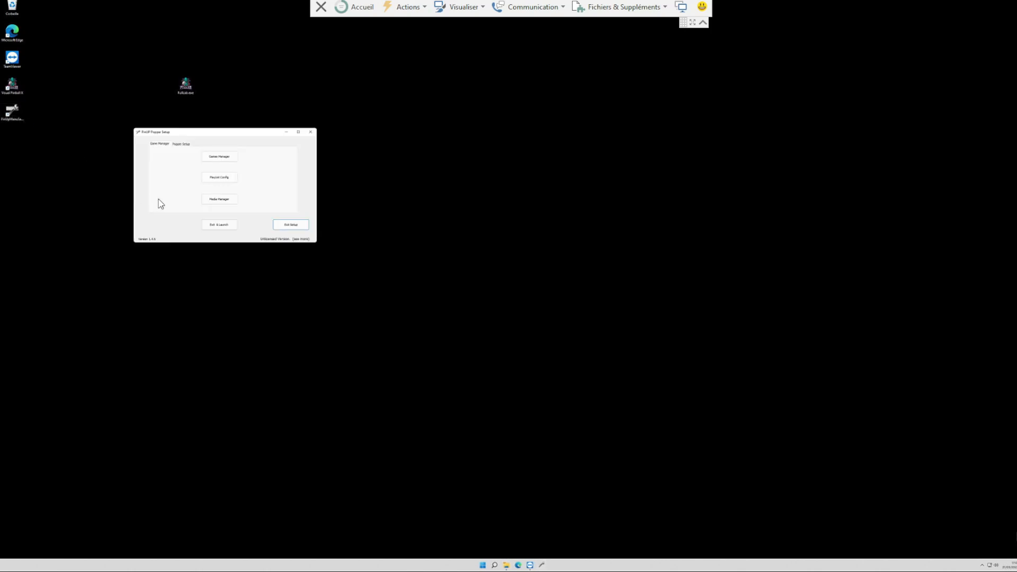
{"action": "left_click", "coordinate": [220, 225]}
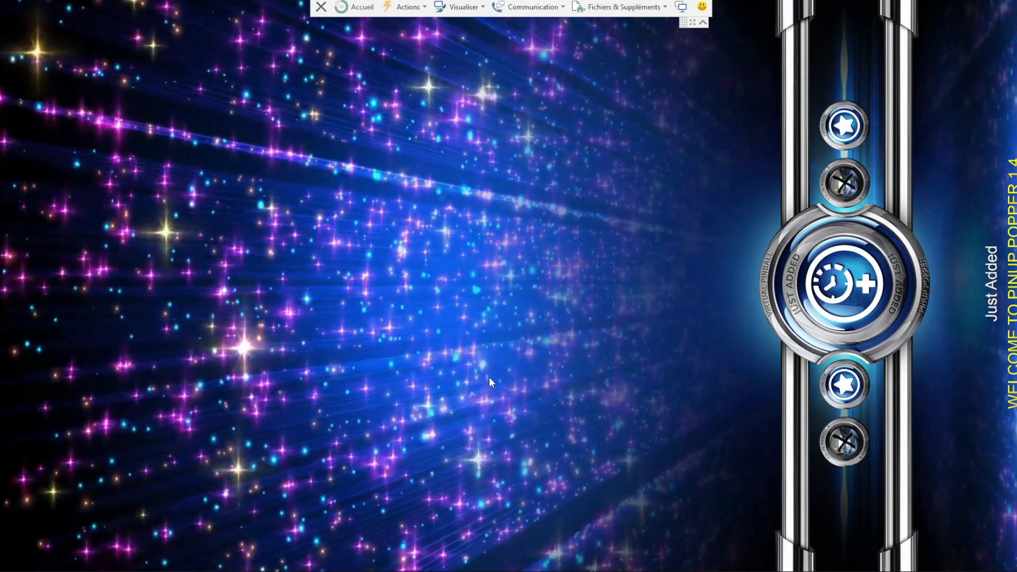
{"action": "key", "text": "Right"}
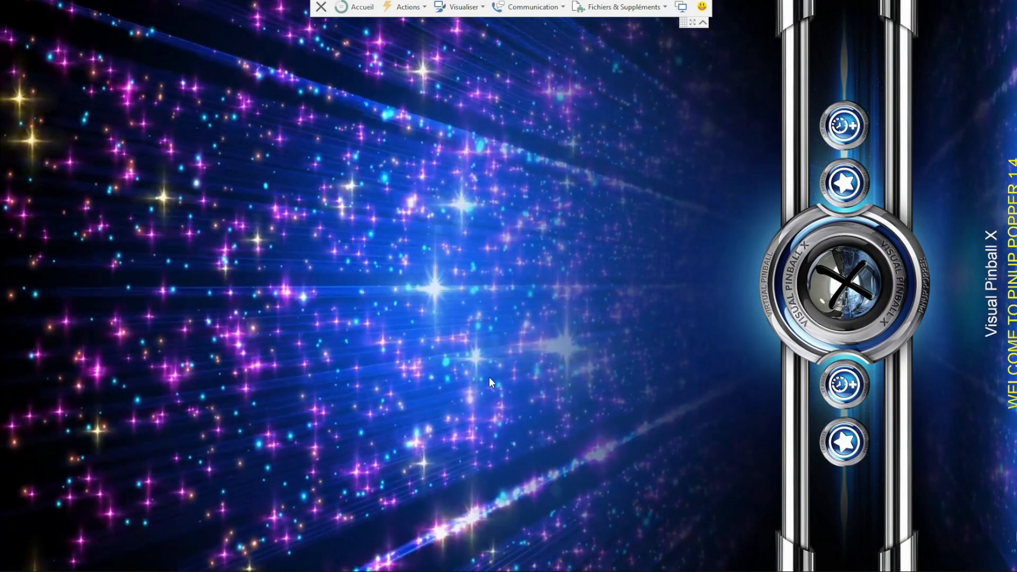
{"action": "key", "text": "Return"}
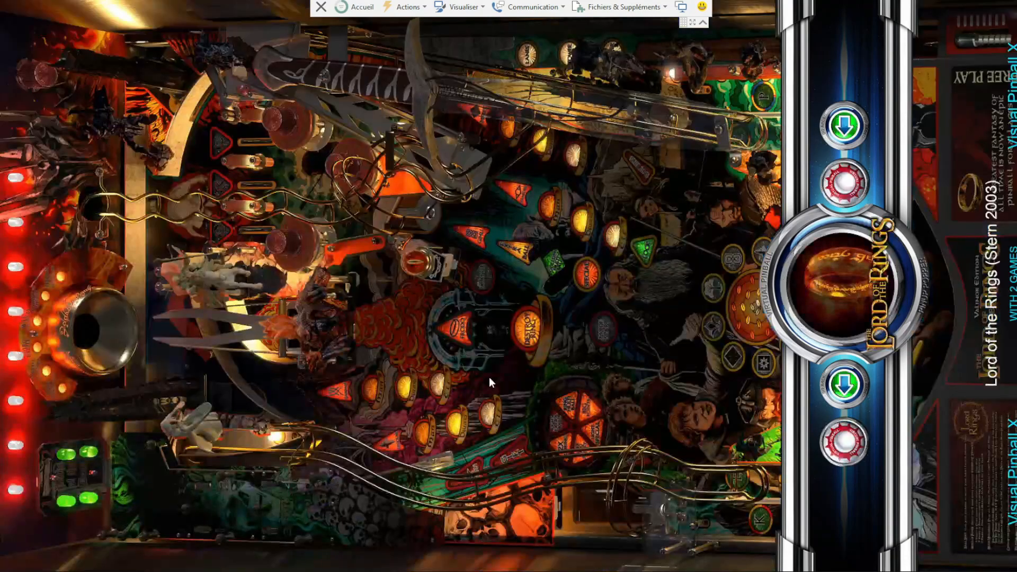
{"action": "key", "text": "Right"}
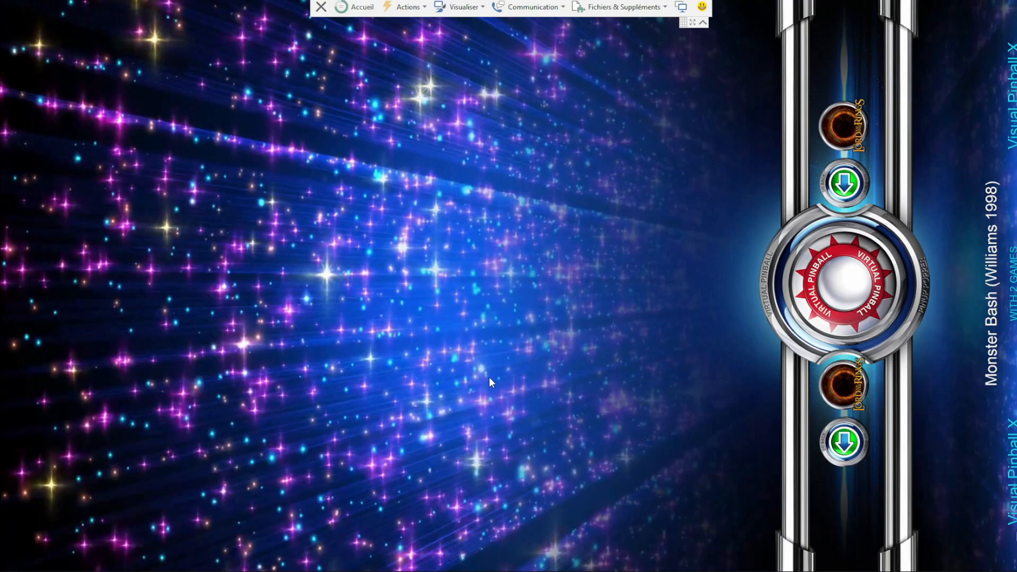
{"action": "key", "text": "Return"}
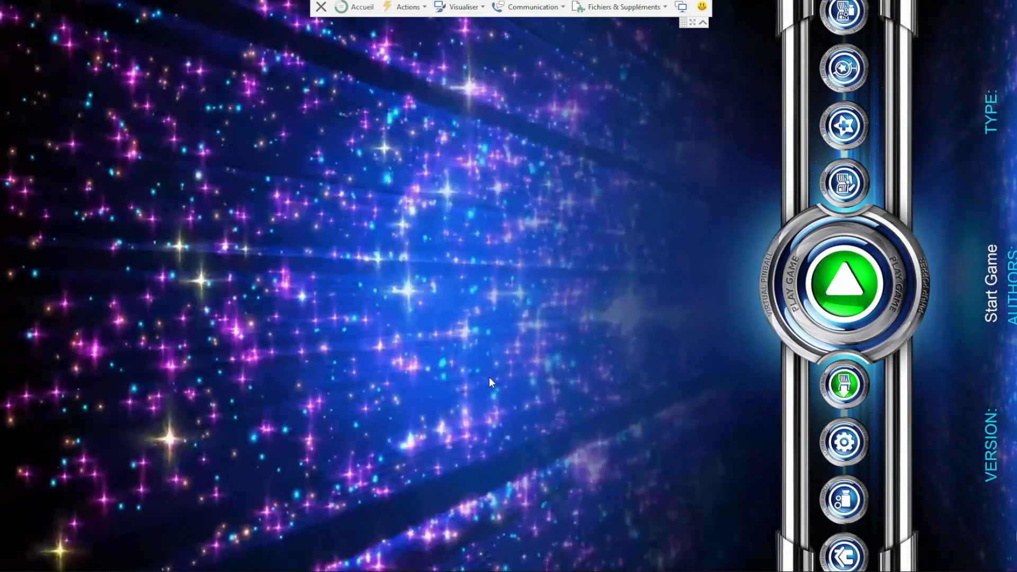
{"action": "key", "text": "Return"}
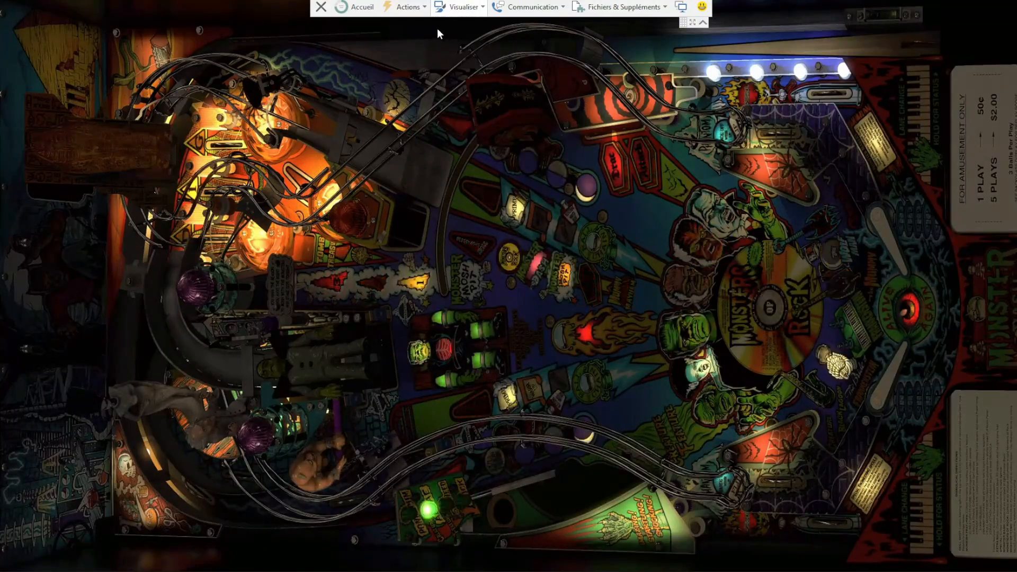
Resize and move the virtual DMD into Monster Bash's lower FullDMD frame, and save the position for "mb106b" only
{"action": "key", "text": "Escape"}
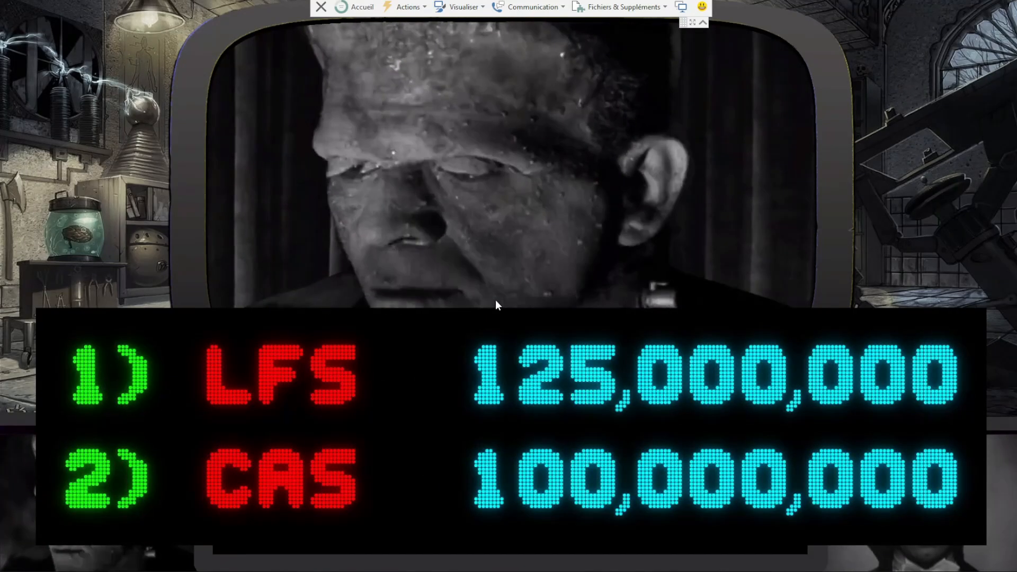
{"action": "left_click_drag", "start_coordinate": [981, 543], "coordinate": [580, 442]}
{"action": "left_click_drag", "start_coordinate": [258, 369], "coordinate": [433, 468]}
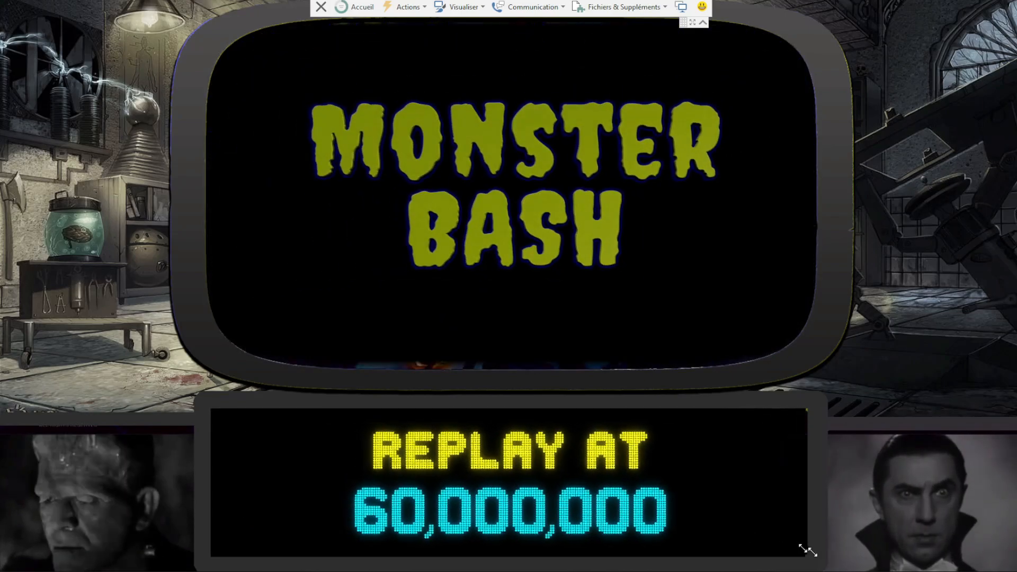
{"action": "left_click_drag", "start_coordinate": [808, 550], "coordinate": [811, 553]}
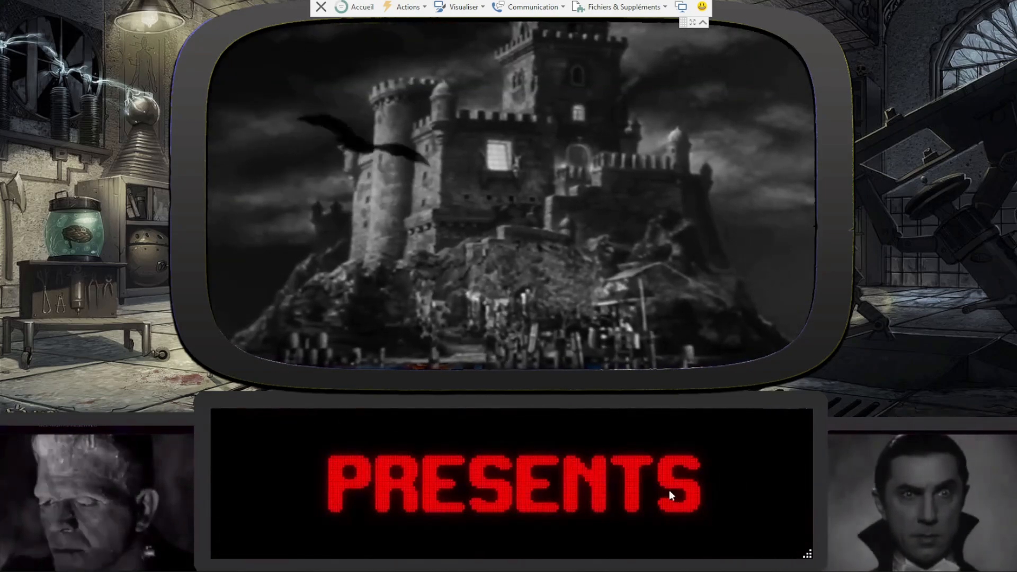
{"action": "right_click", "coordinate": [481, 469]}
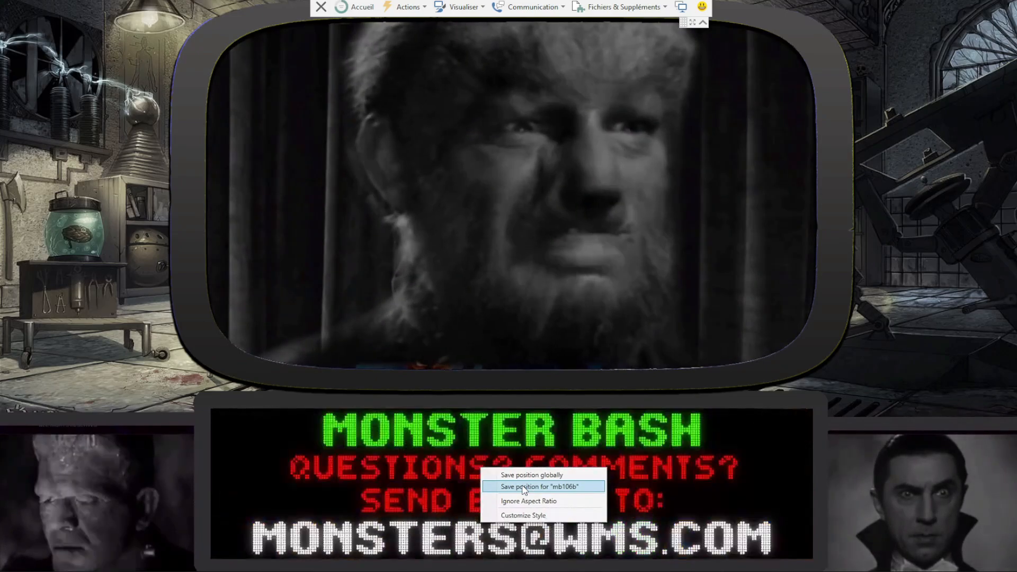
{"action": "left_click", "coordinate": [523, 487]}
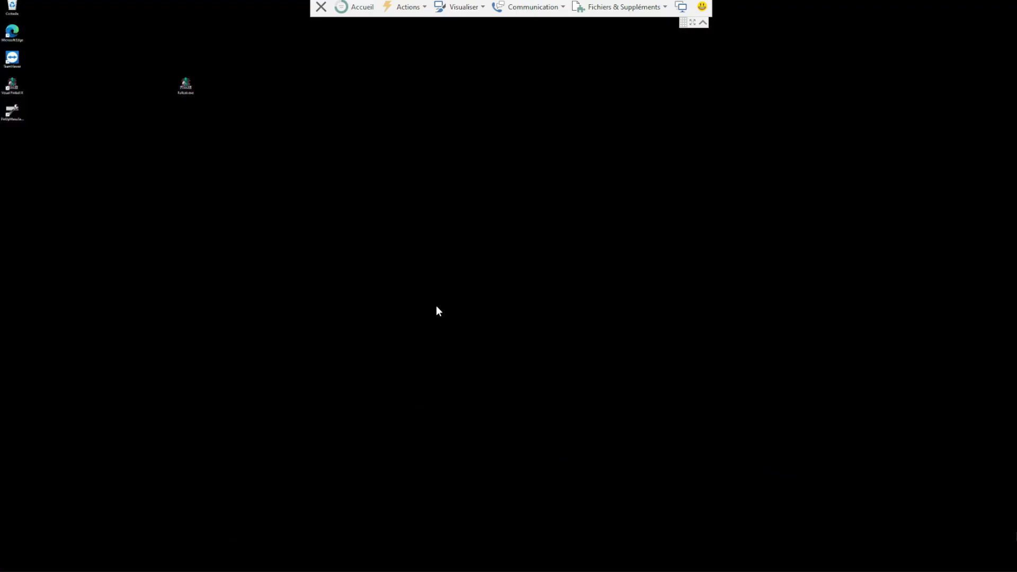
Bring the Monster Bash table window to the front, quit the table, and exit Popper to the desktop
{"action": "key", "text": "super+Tab"}
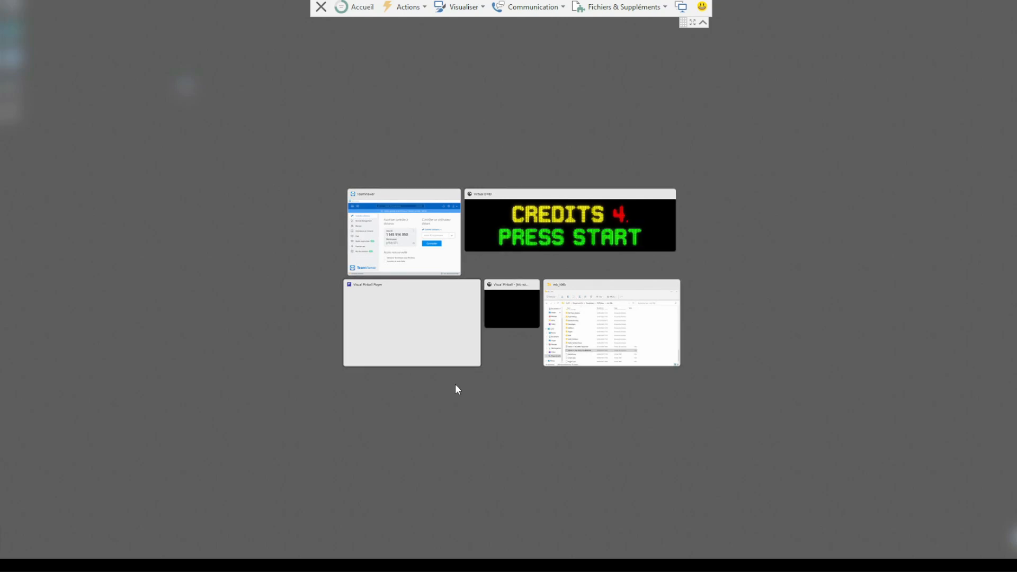
{"action": "left_click", "coordinate": [456, 390]}
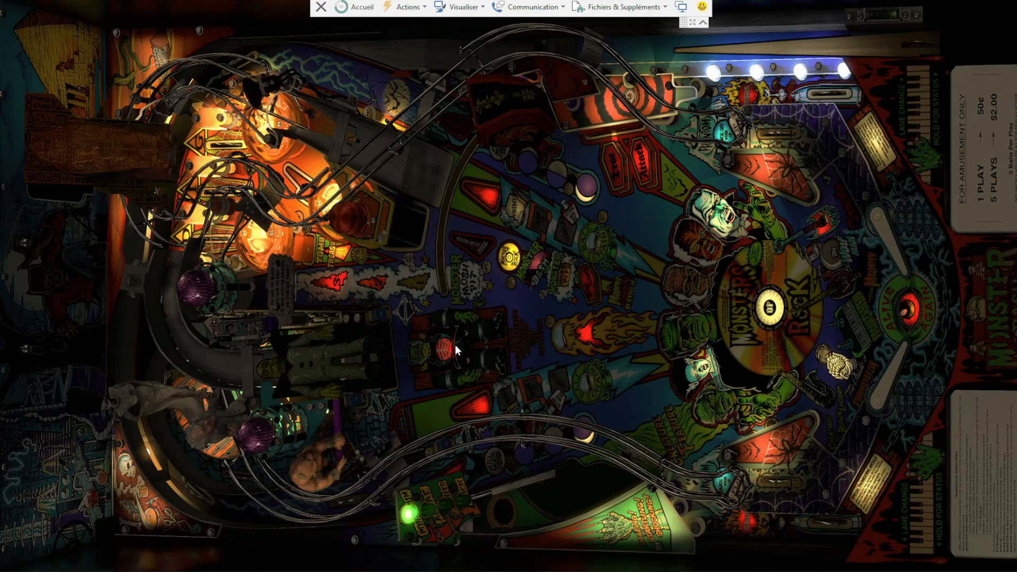
{"action": "key", "text": "Escape"}
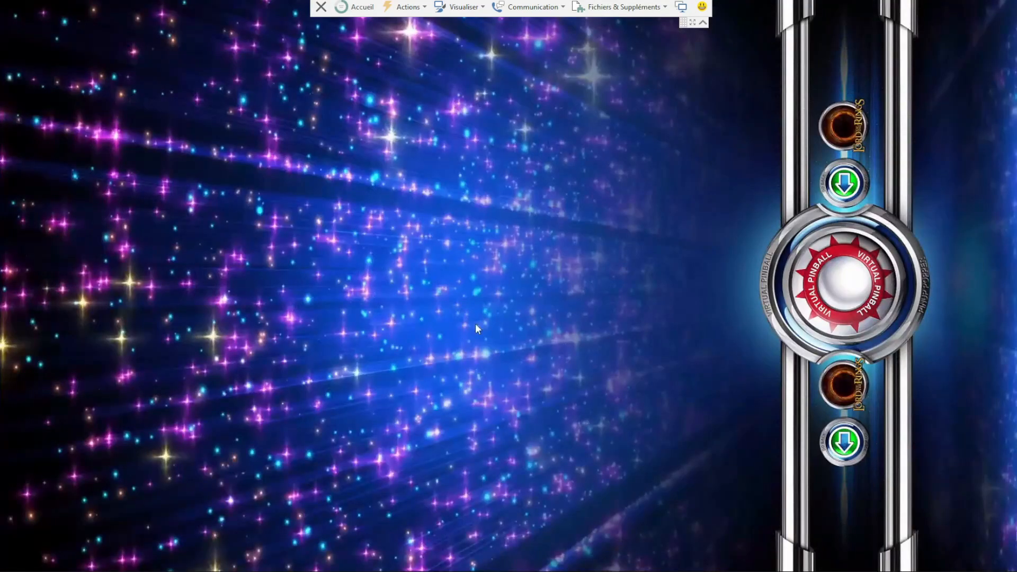
{"action": "key", "text": "Escape"}
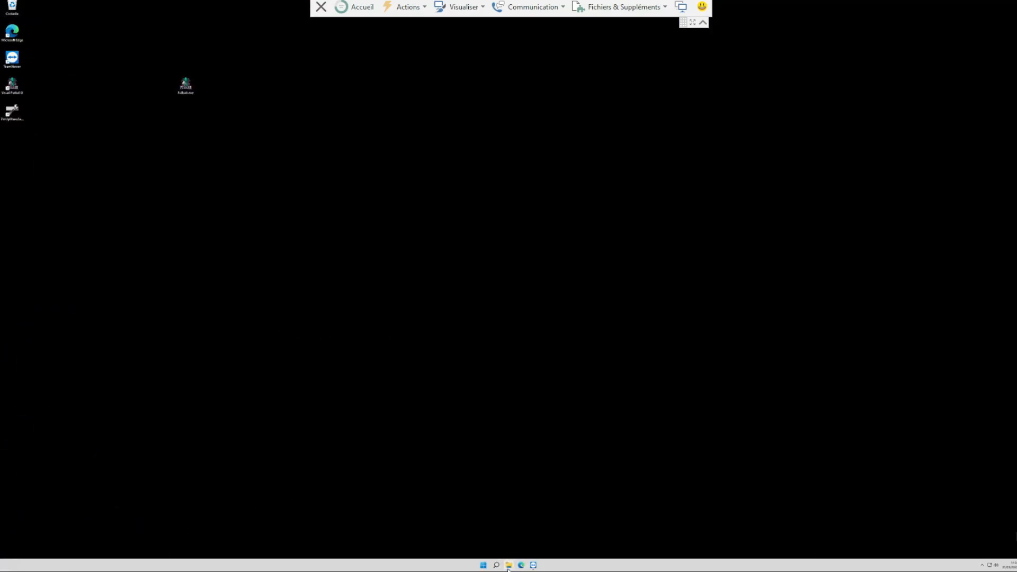
Copy the Monster Bash (Williams 1998) directb2s backglass file onto the desktop
{"action": "mouse_move", "coordinate": [510, 566]}
{"action": "left_click", "coordinate": [12, 112]}
{"action": "key", "text": "ctrl+v"}
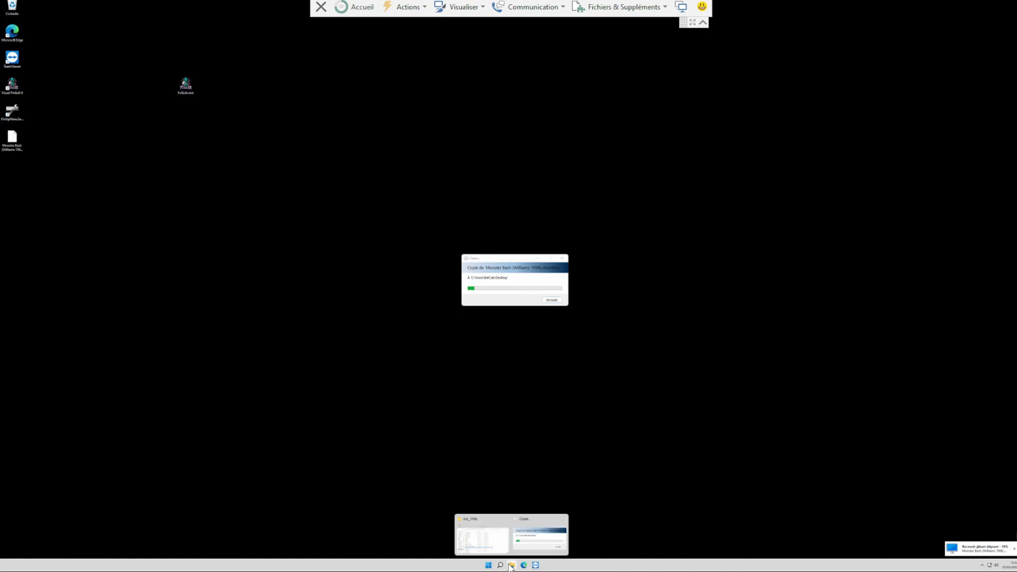
In the Visual Pinball tables folder, open the name of the Monster Bash (Williams 1998) .vpx file for editing
{"action": "left_click", "coordinate": [490, 543]}
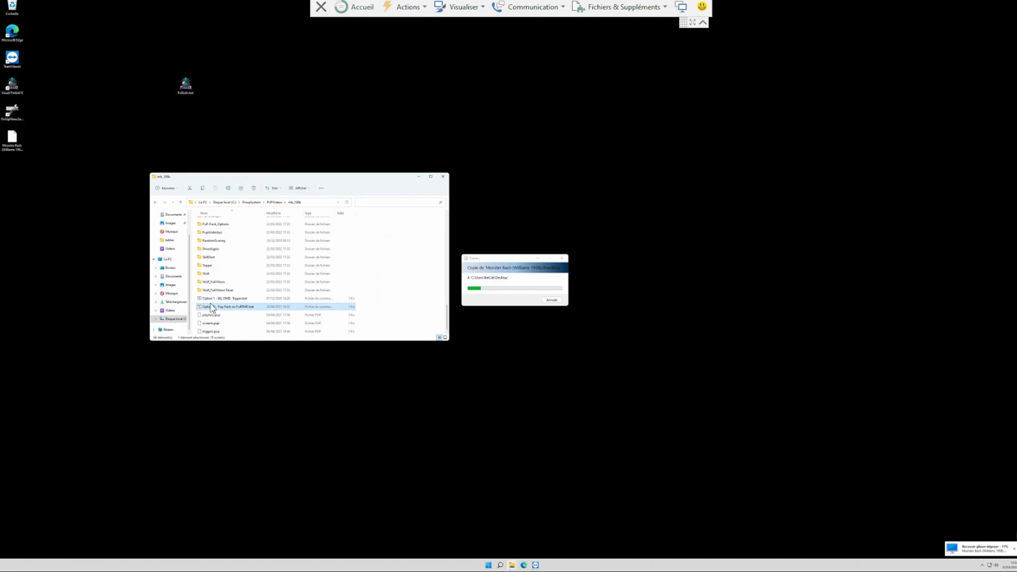
{"action": "left_click", "coordinate": [169, 240]}
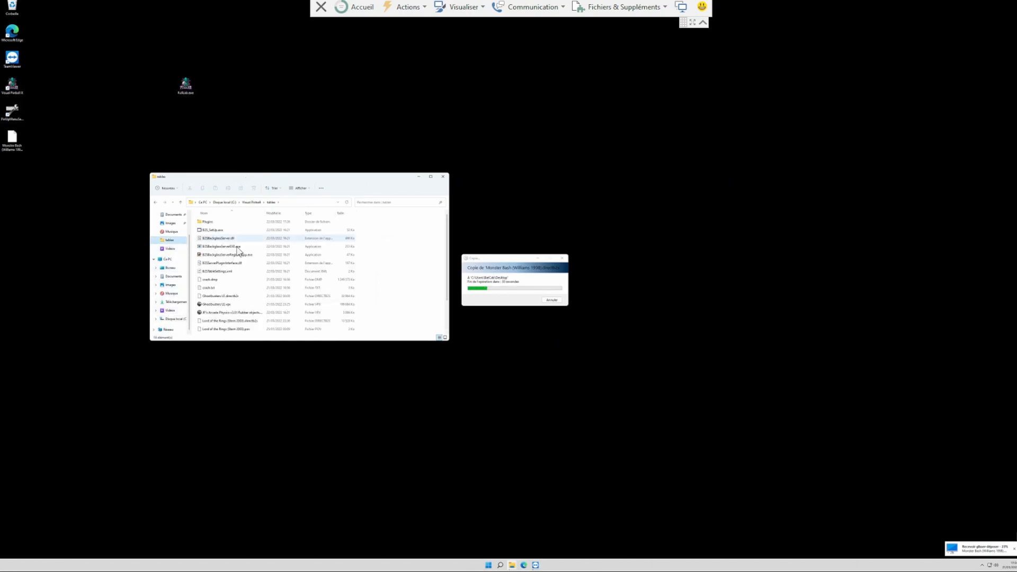
{"action": "scroll", "coordinate": [239, 276], "scroll_direction": "down", "scroll_amount": 2}
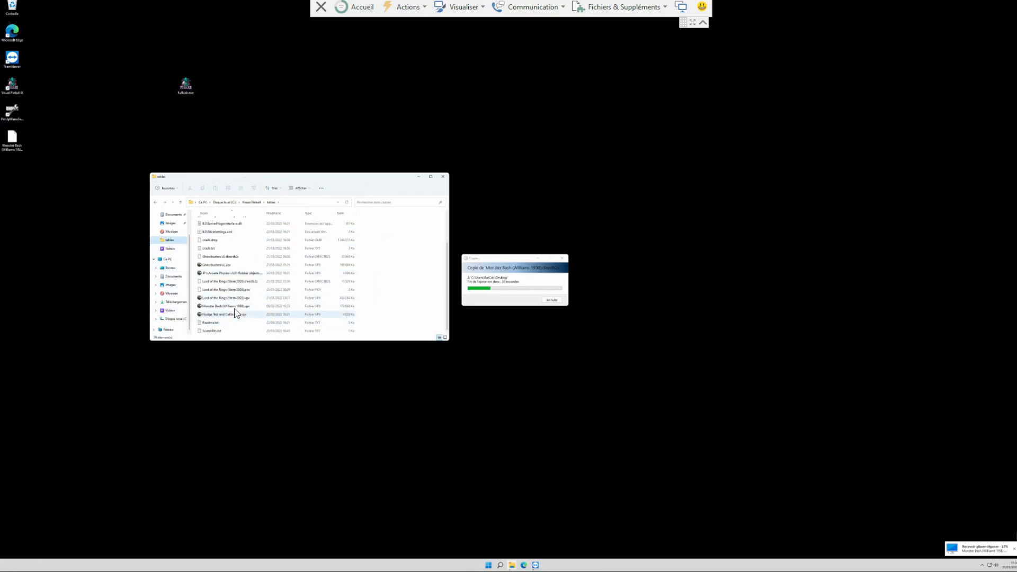
{"action": "left_click", "coordinate": [228, 307]}
{"action": "left_click", "coordinate": [229, 307]}
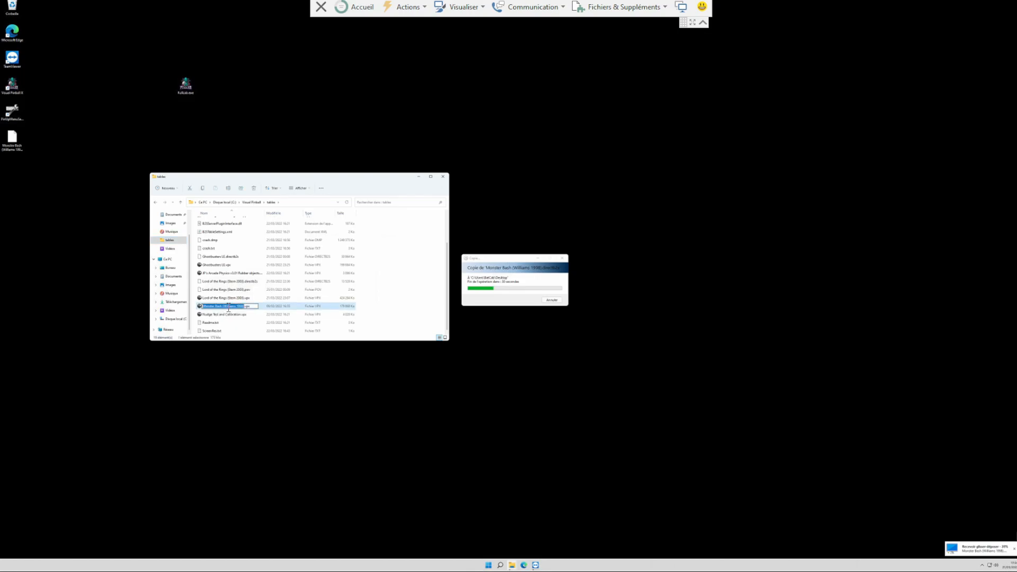
{"action": "left_click", "coordinate": [512, 301]}
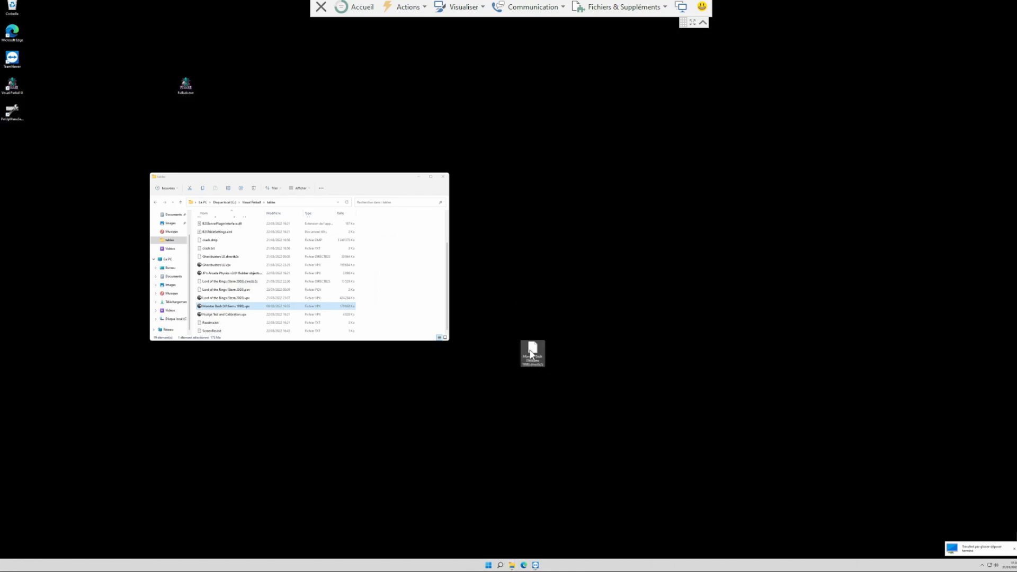
Move the Monster Bash (Williams 1998) directb2s file from the desktop into the tables folder, then close the folder
{"action": "left_click", "coordinate": [533, 354]}
{"action": "left_click_drag", "start_coordinate": [534, 354], "coordinate": [381, 336]}
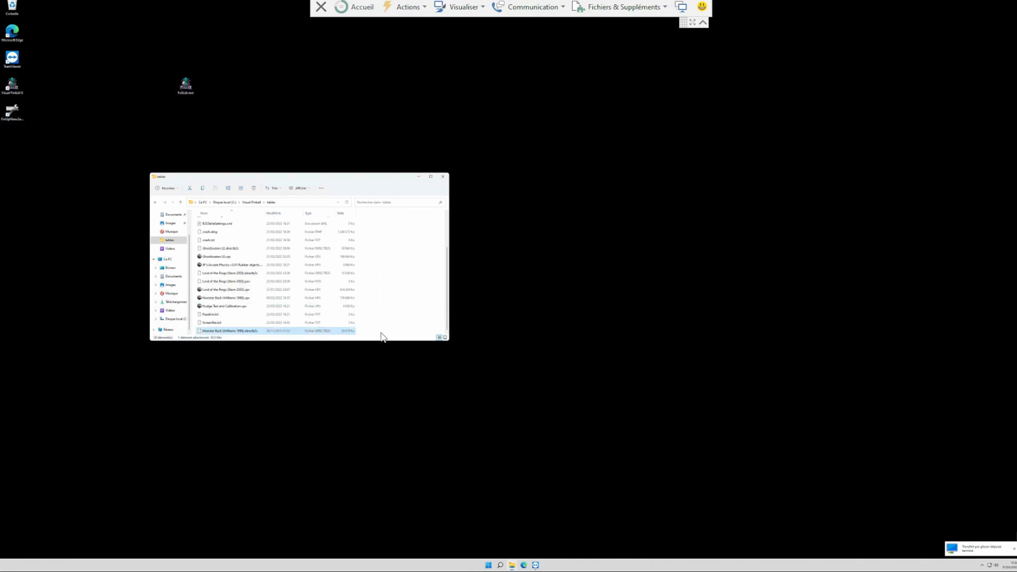
{"action": "left_click", "coordinate": [223, 322]}
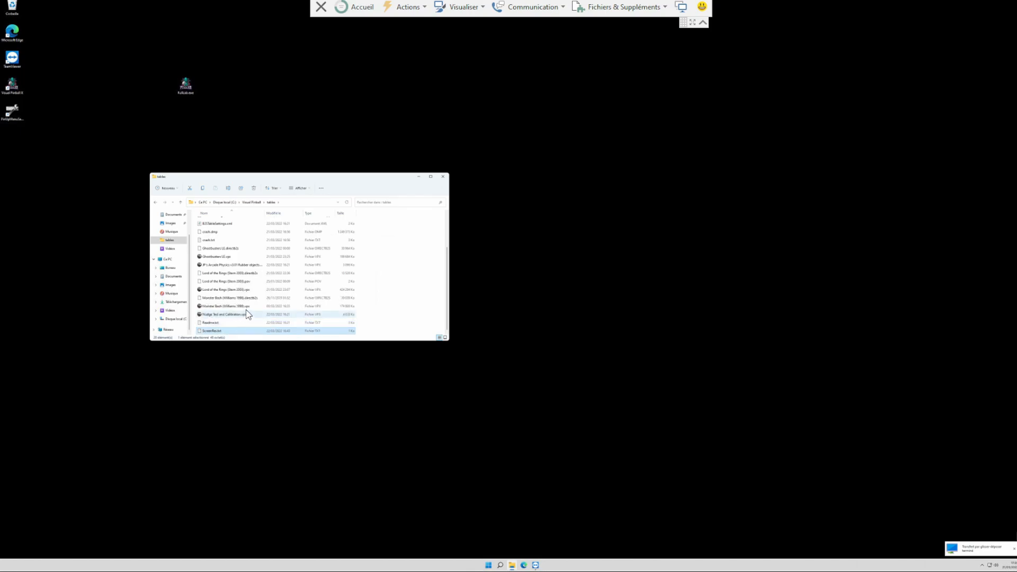
{"action": "left_click", "coordinate": [239, 305]}
{"action": "left_click", "coordinate": [240, 299]}
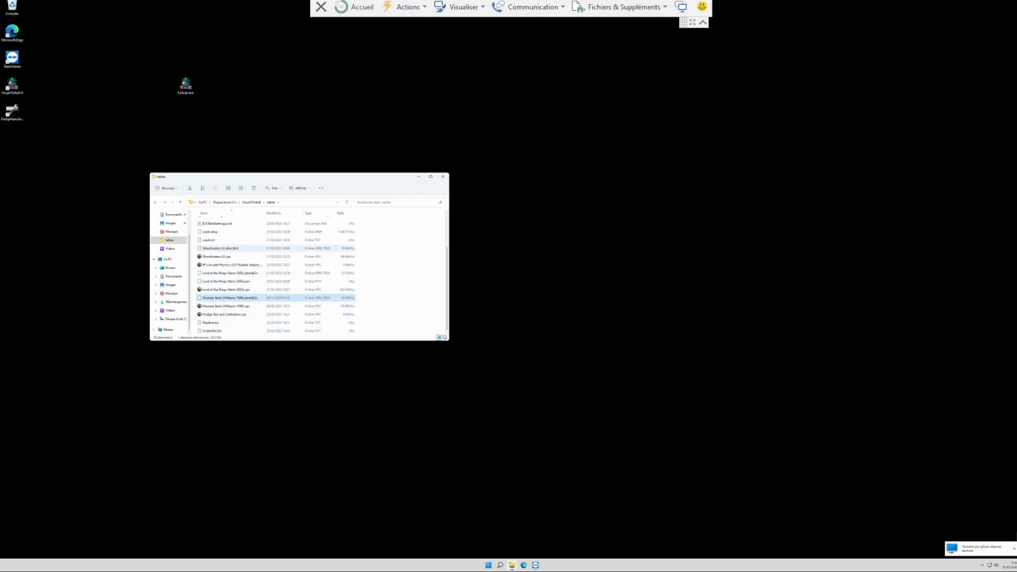
{"action": "left_click", "coordinate": [443, 178]}
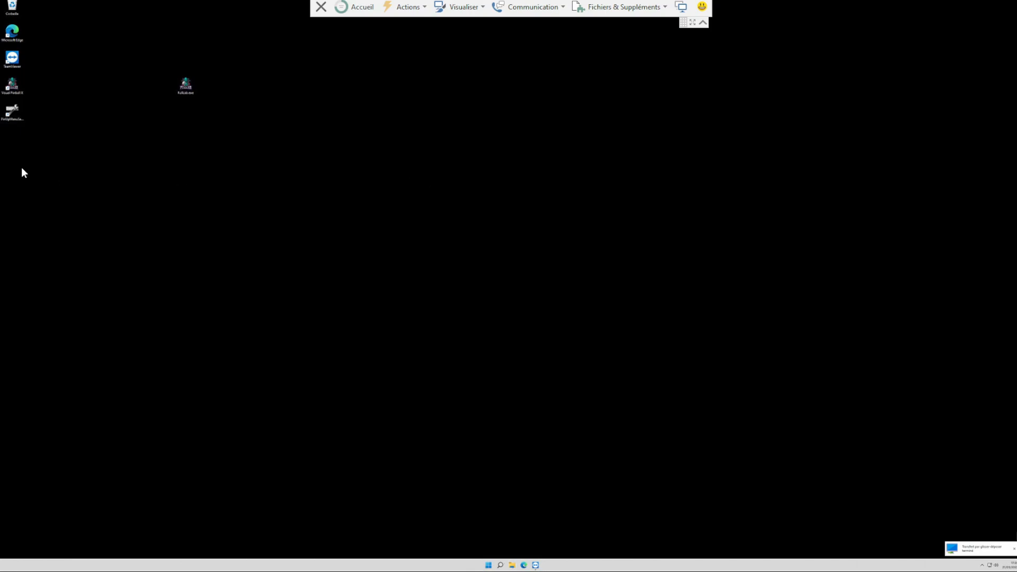
Launch Popper from PinUP Popper Setup and start the Monster Bash (Williams 1998) table from the Visual Pinball X list
{"action": "double_click", "coordinate": [13, 114]}
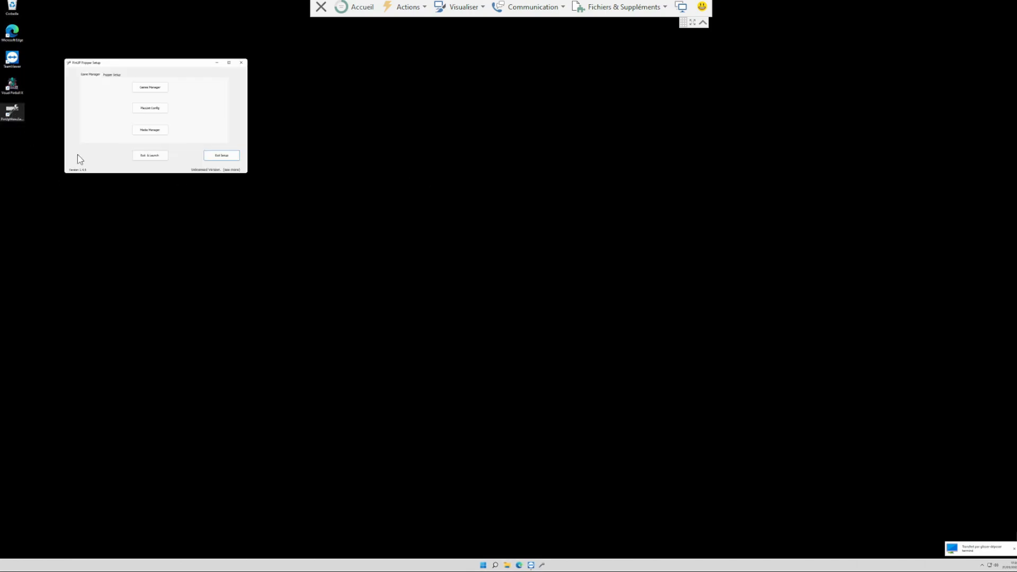
{"action": "left_click", "coordinate": [154, 158]}
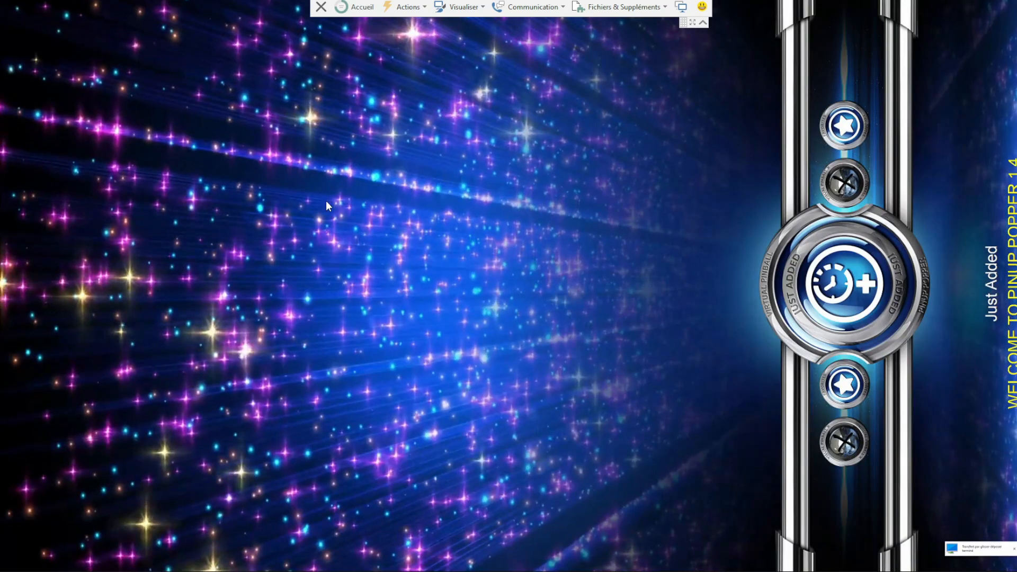
{"action": "key", "text": "Left"}
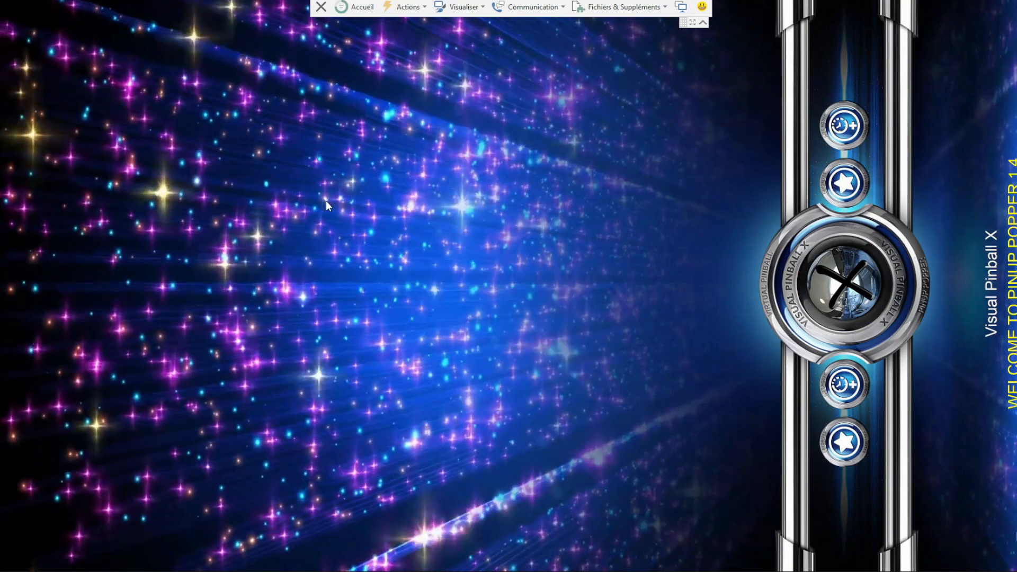
{"action": "key", "text": "Return"}
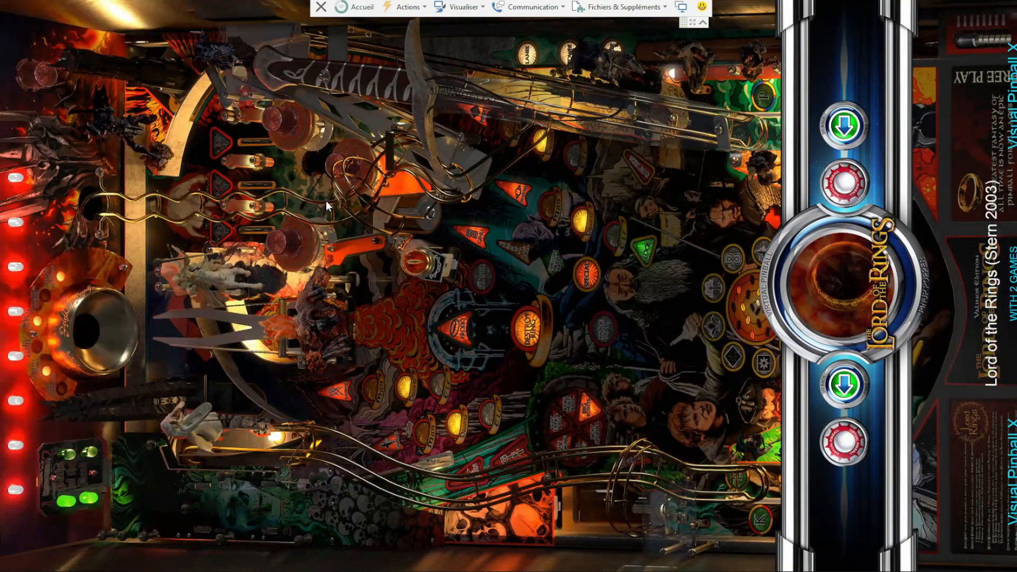
{"action": "key", "text": "Right"}
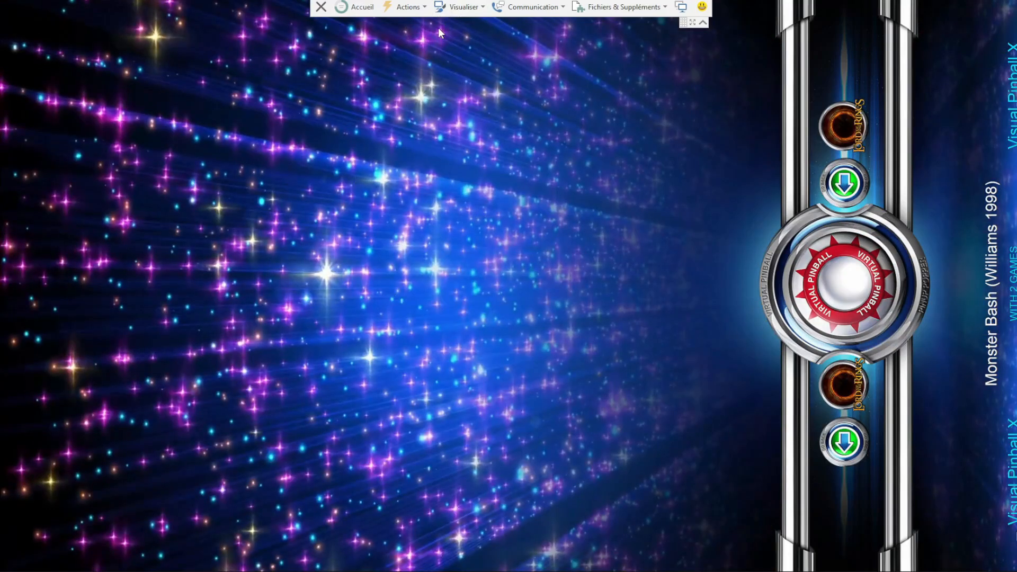
{"action": "key", "text": "Return"}
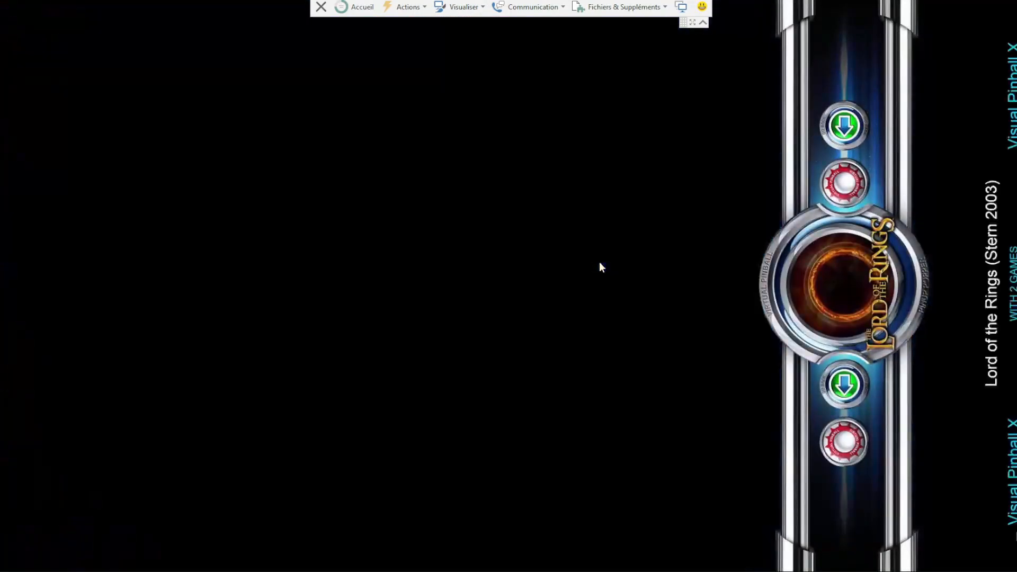
{"action": "key", "text": "Return"}
{"action": "key", "text": "Return"}
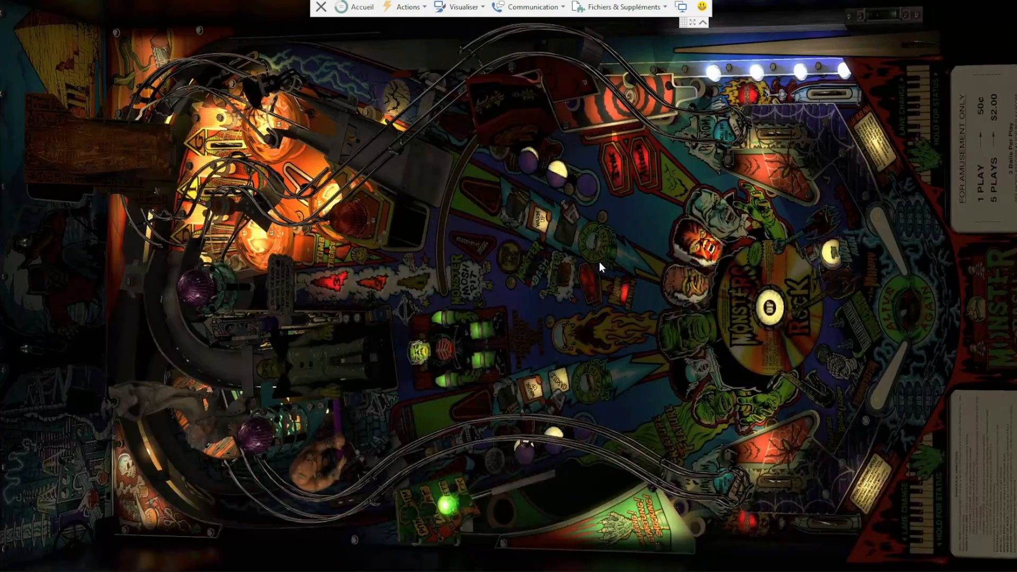
Inspect the running Monster Bash table's backglass and FullDMD screens, then exit to the desktop
{"action": "left_click", "coordinate": [433, 29]}
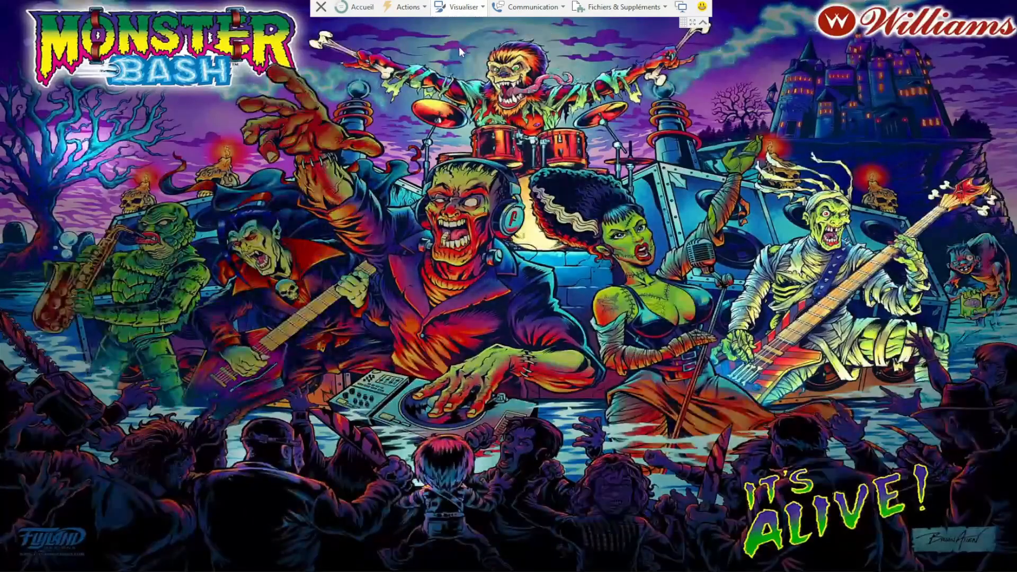
{"action": "left_click", "coordinate": [456, 30]}
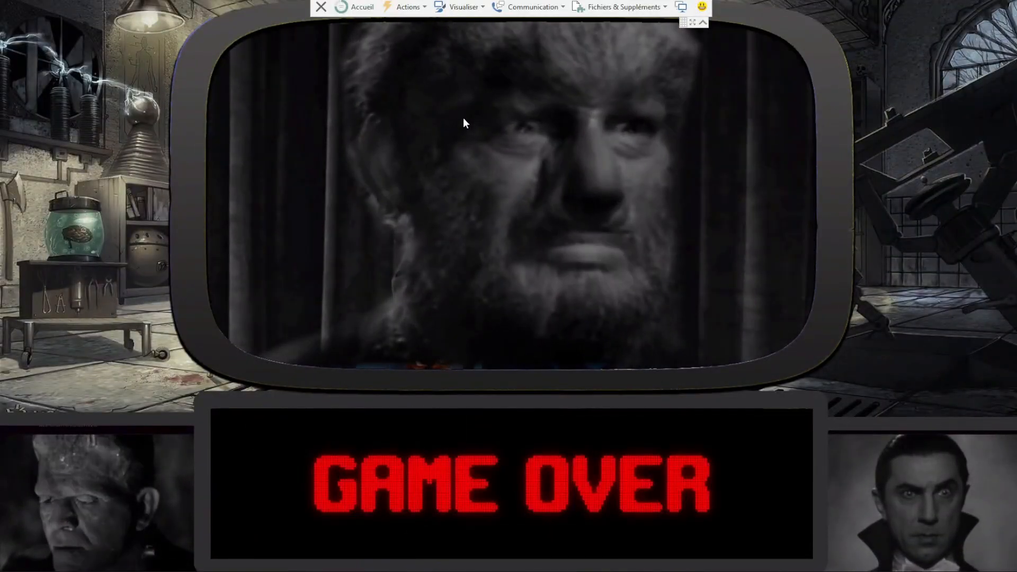
{"action": "left_click", "coordinate": [418, 33]}
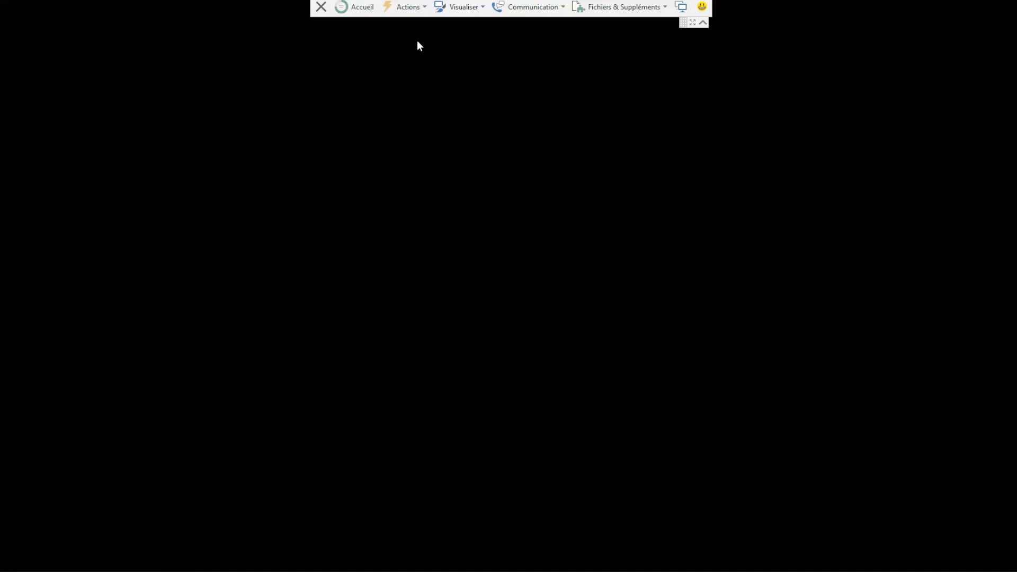
{"action": "key", "text": "Escape"}
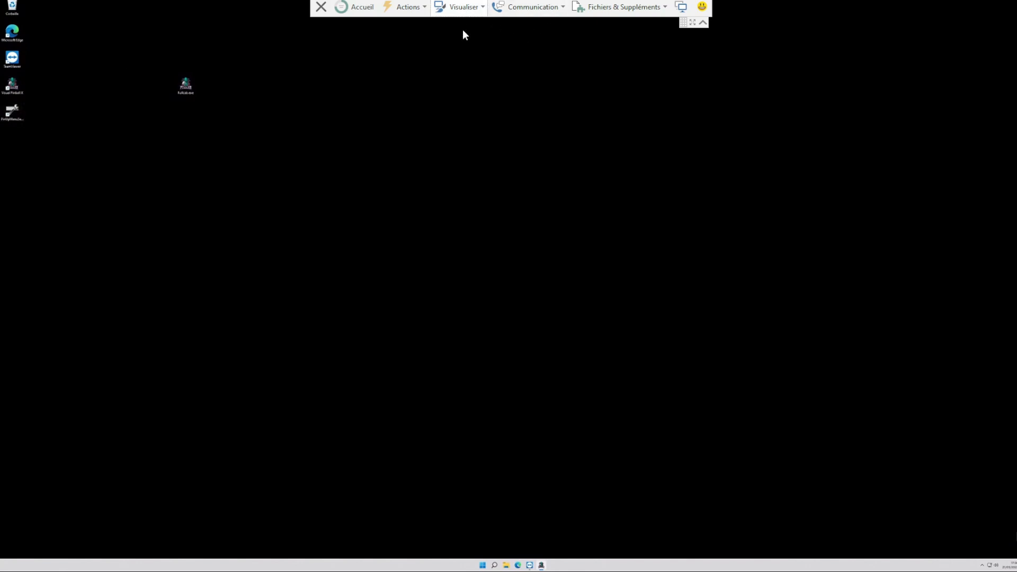
Run PinUpMenuSetup.exe from the PinupSystem folder on drive C
{"action": "left_click", "coordinate": [500, 559]}
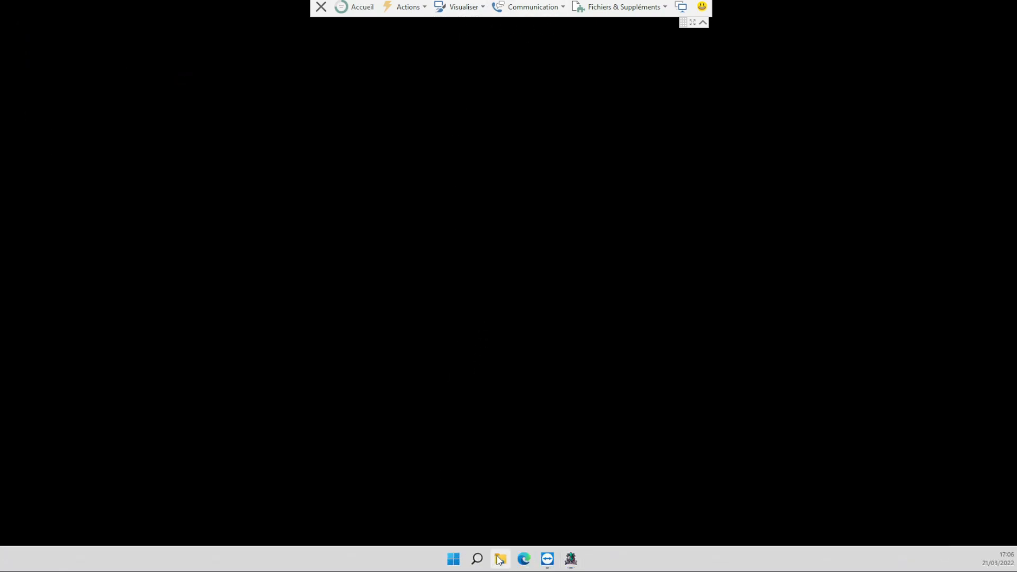
{"action": "scroll", "coordinate": [67, 392], "scroll_direction": "down", "scroll_amount": 1}
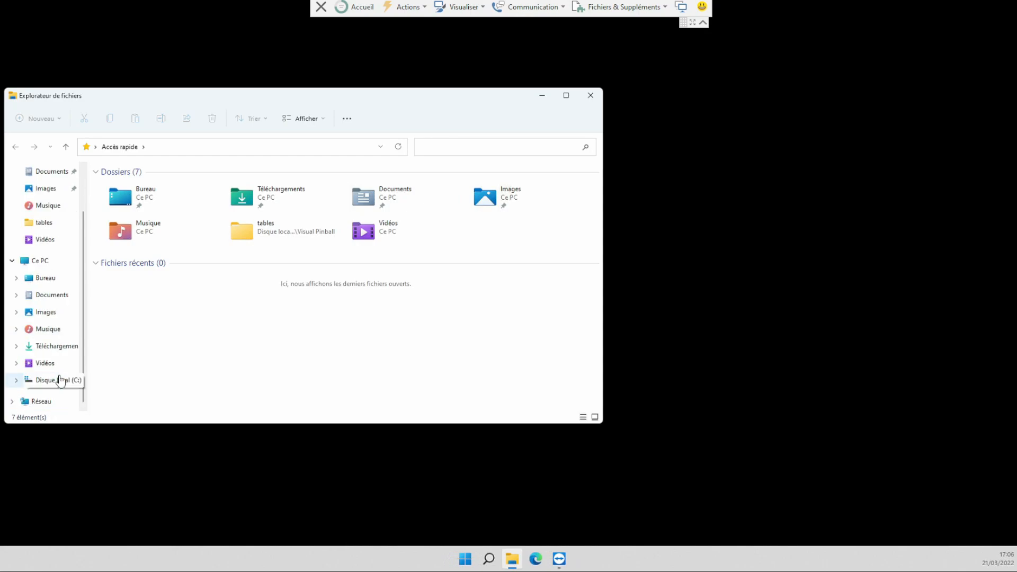
{"action": "left_click", "coordinate": [60, 382]}
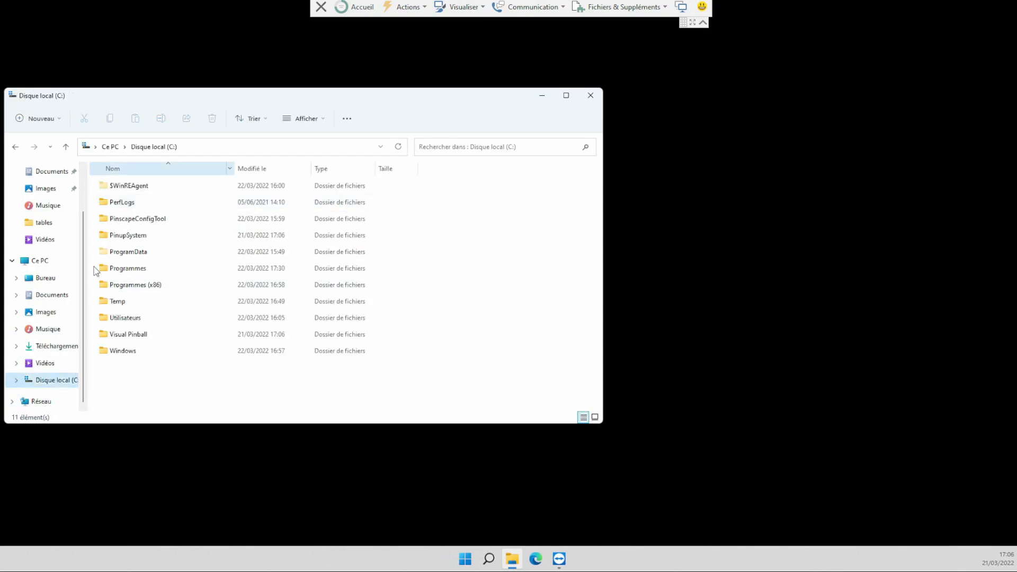
{"action": "double_click", "coordinate": [136, 236]}
{"action": "scroll", "coordinate": [137, 280], "scroll_direction": "down", "scroll_amount": 5}
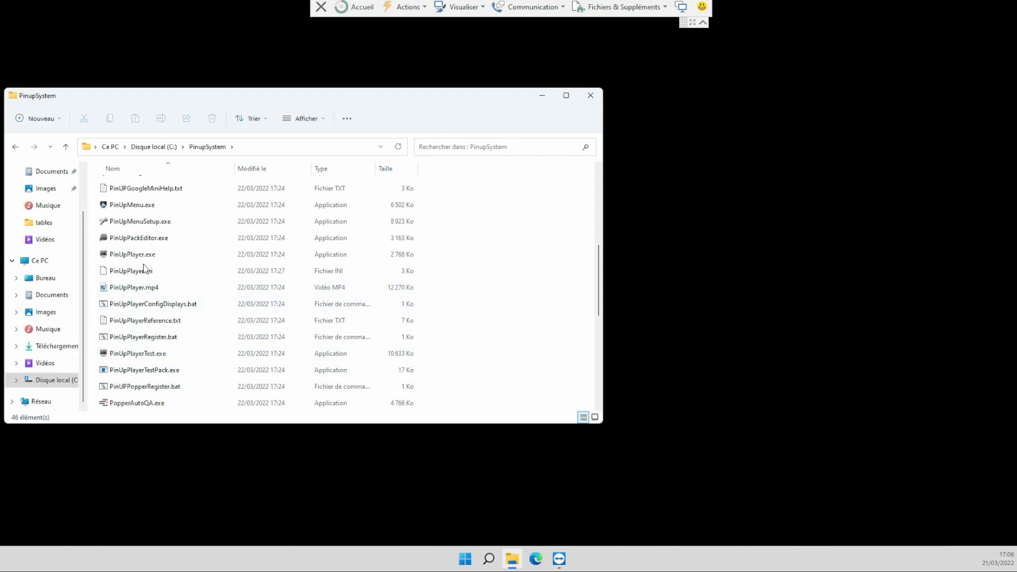
{"action": "double_click", "coordinate": [140, 222]}
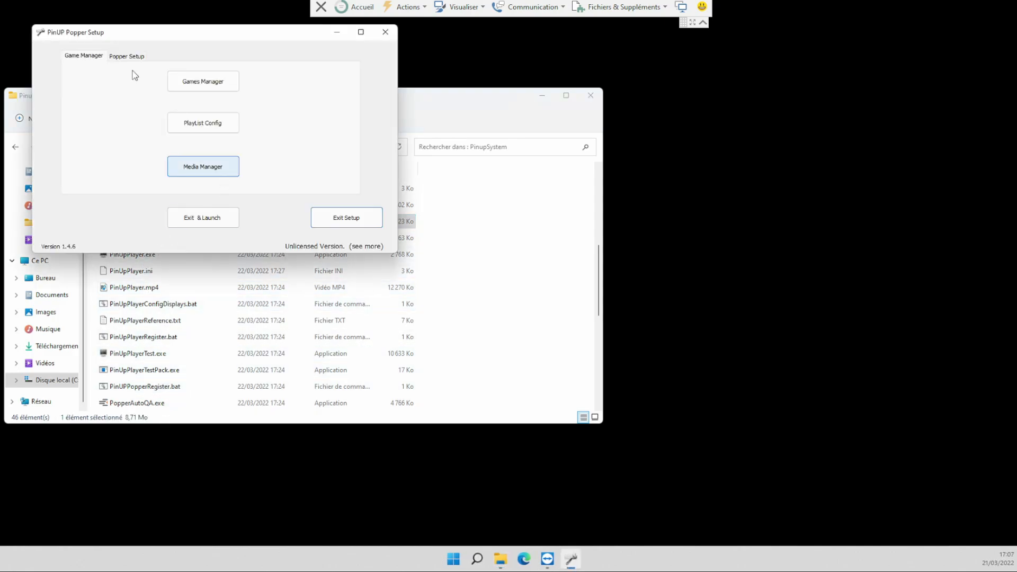
Assign the P key to Operator Menu in Popper's controller setup, then exit the setup program
{"action": "left_click", "coordinate": [135, 59]}
{"action": "left_click", "coordinate": [148, 170]}
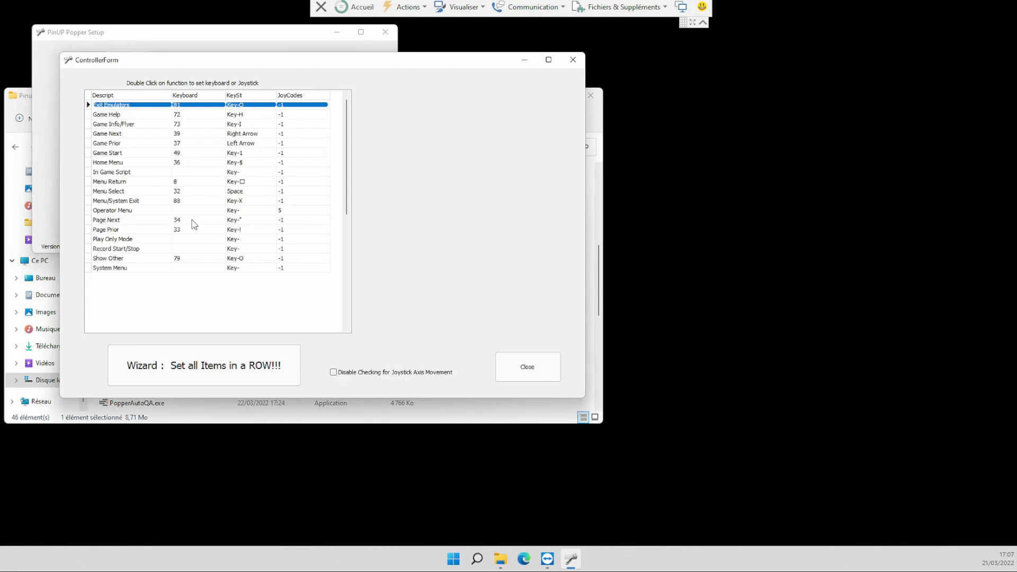
{"action": "left_click", "coordinate": [148, 210]}
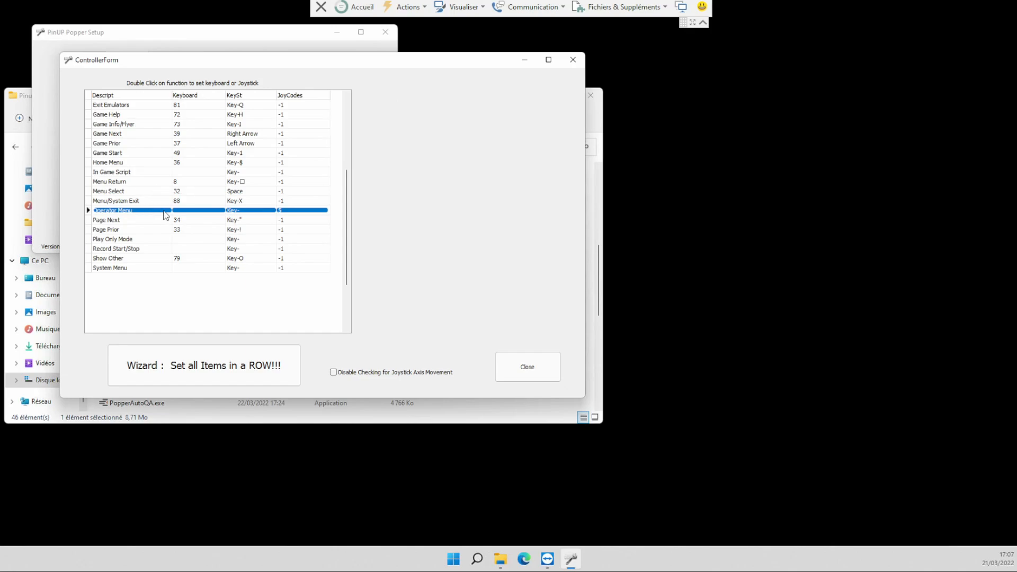
{"action": "double_click", "coordinate": [164, 211]}
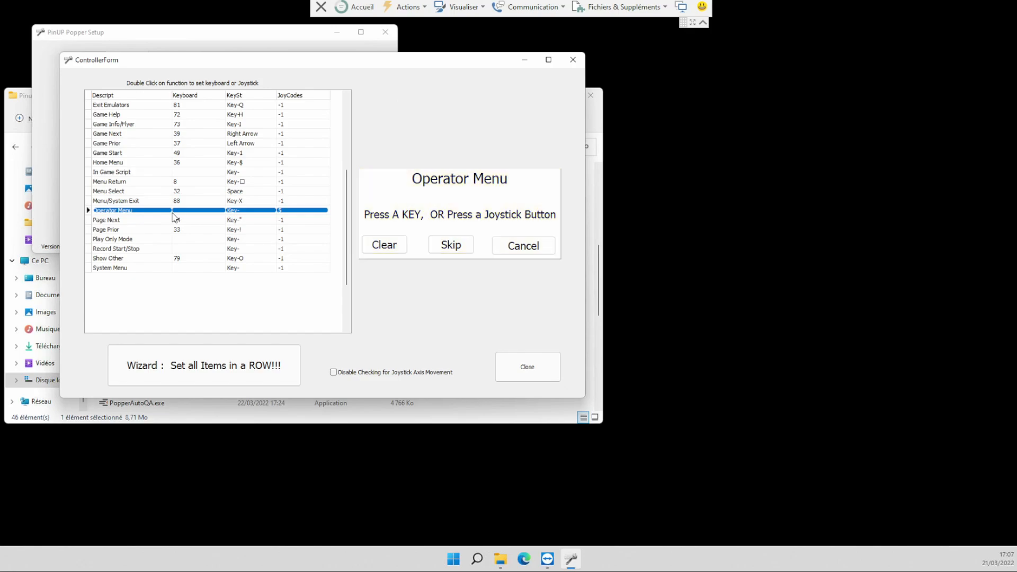
{"action": "key", "text": "p"}
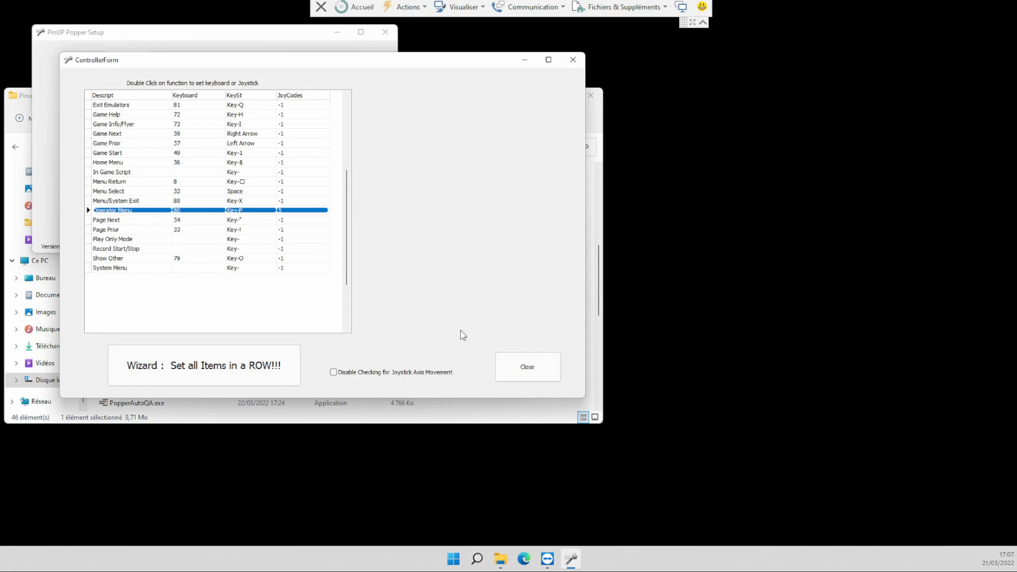
{"action": "left_click", "coordinate": [536, 383]}
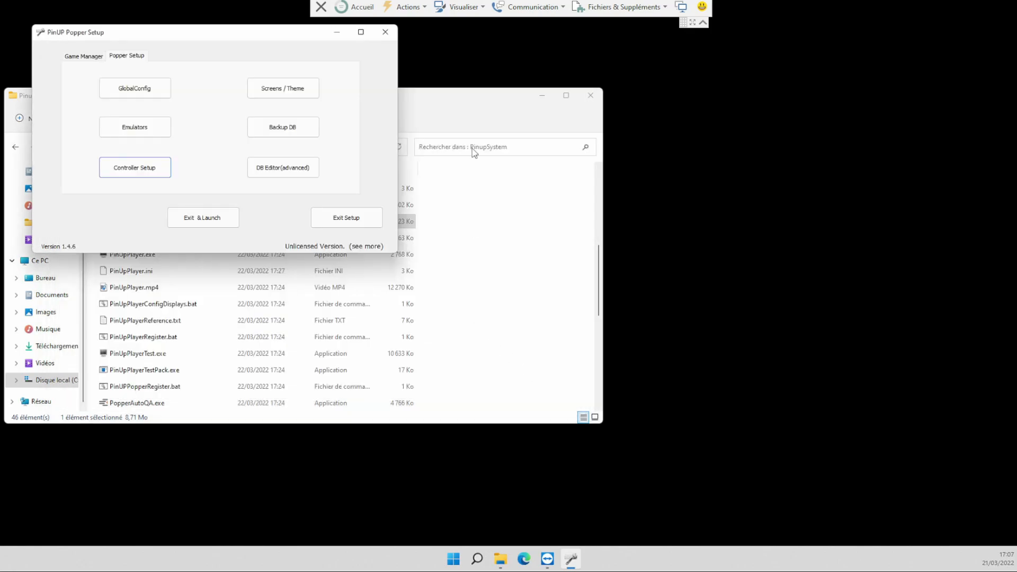
{"action": "left_click", "coordinate": [347, 221]}
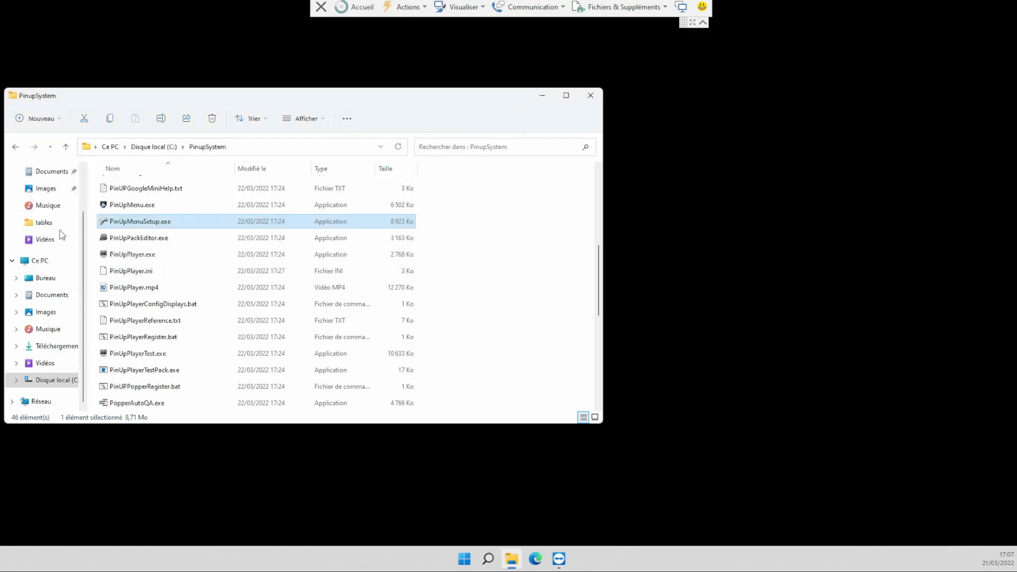
Start Fullcab.exe from the Bureau folder and reposition its FULLCAB window so the whole title bar is accessible
{"action": "scroll", "coordinate": [58, 184], "scroll_direction": "up", "scroll_amount": 1}
{"action": "left_click", "coordinate": [46, 195]}
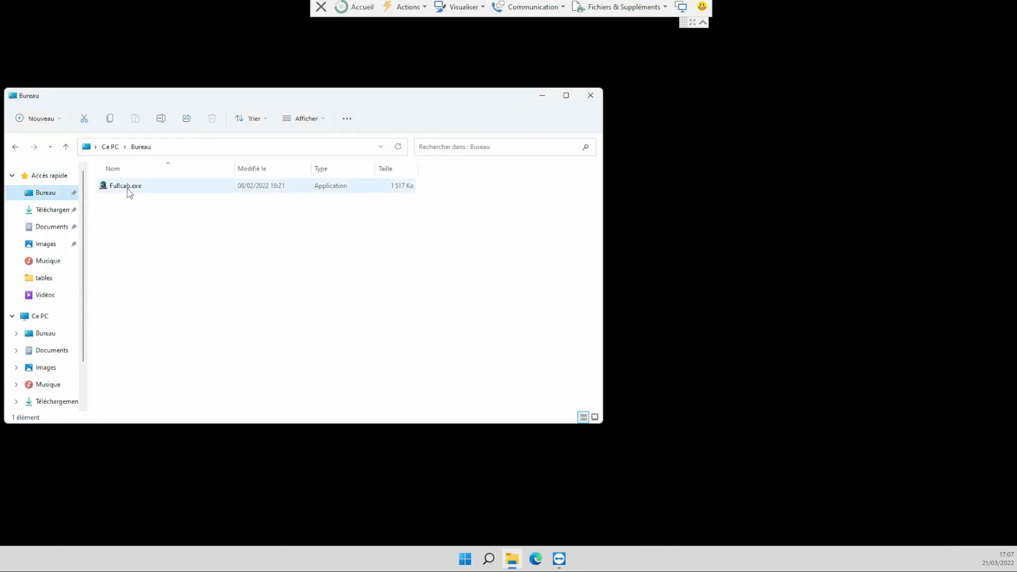
{"action": "right_click", "coordinate": [127, 189]}
{"action": "left_click", "coordinate": [172, 241]}
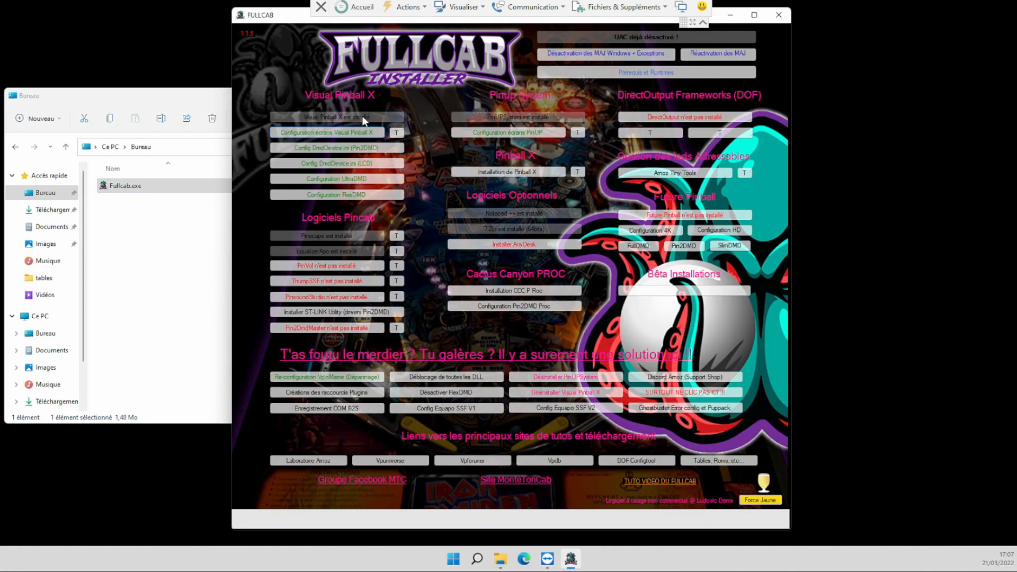
{"action": "left_click_drag", "start_coordinate": [287, 23], "coordinate": [329, 58]}
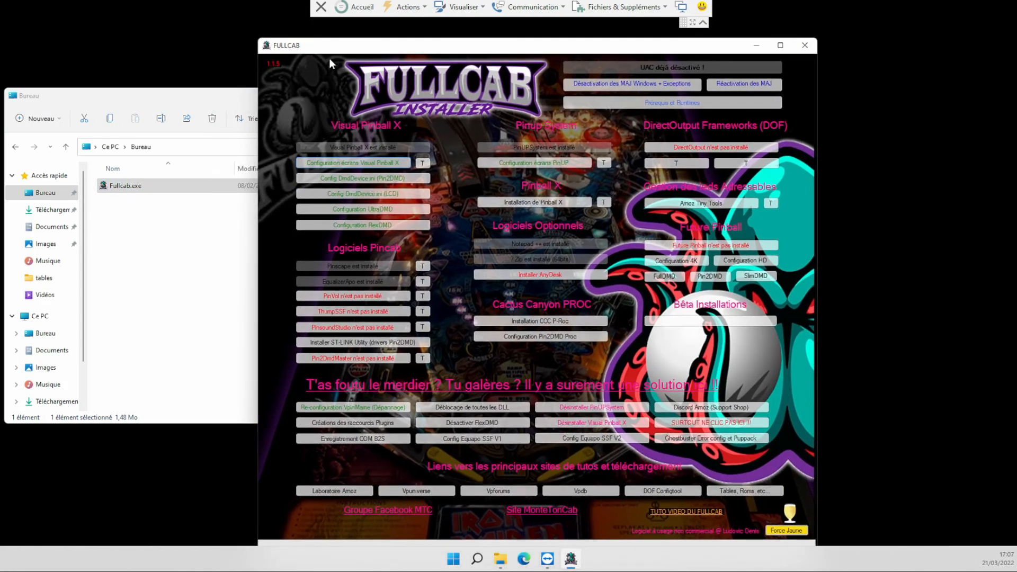
Close the Fullcab installer and locate vpinballxPOV.exe in the Visual Pinball folder on drive C
{"action": "left_click", "coordinate": [806, 47]}
{"action": "scroll", "coordinate": [66, 339], "scroll_direction": "down", "scroll_amount": 2}
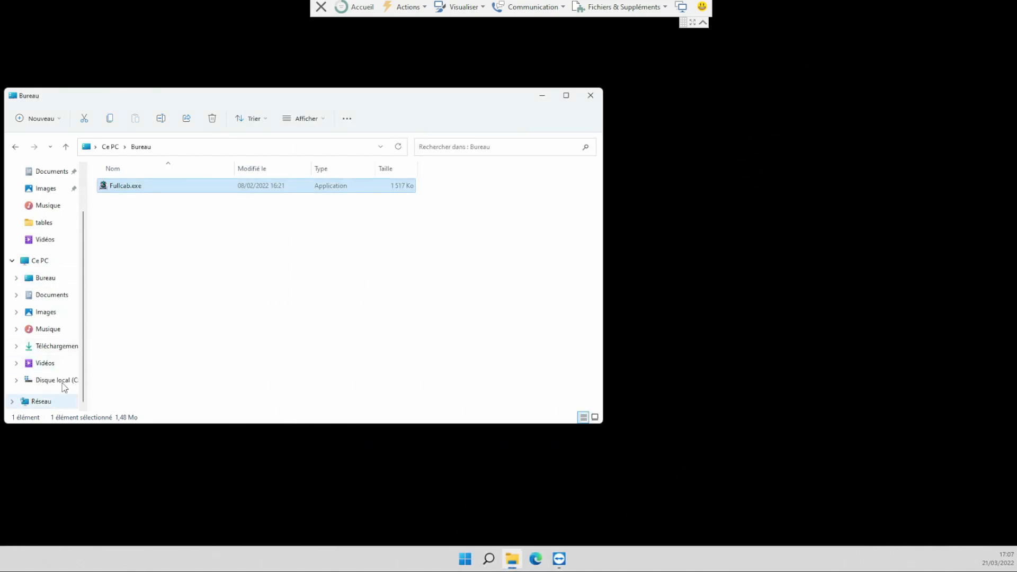
{"action": "left_click", "coordinate": [59, 381]}
{"action": "double_click", "coordinate": [141, 334]}
{"action": "scroll", "coordinate": [193, 326], "scroll_direction": "down", "scroll_amount": 10}
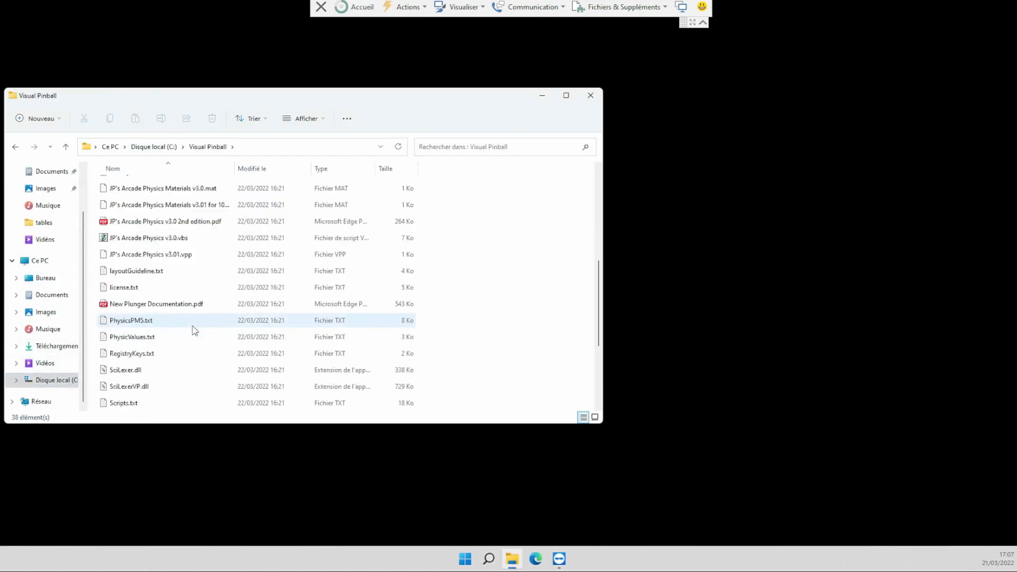
{"action": "left_click", "coordinate": [133, 406]}
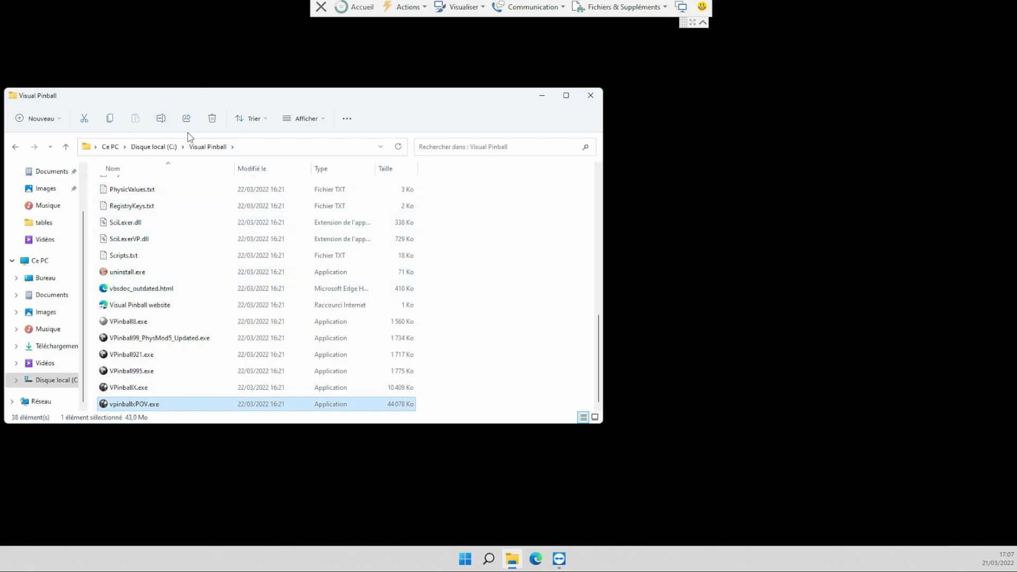
{"action": "left_click_drag", "start_coordinate": [295, 100], "coordinate": [482, 100]}
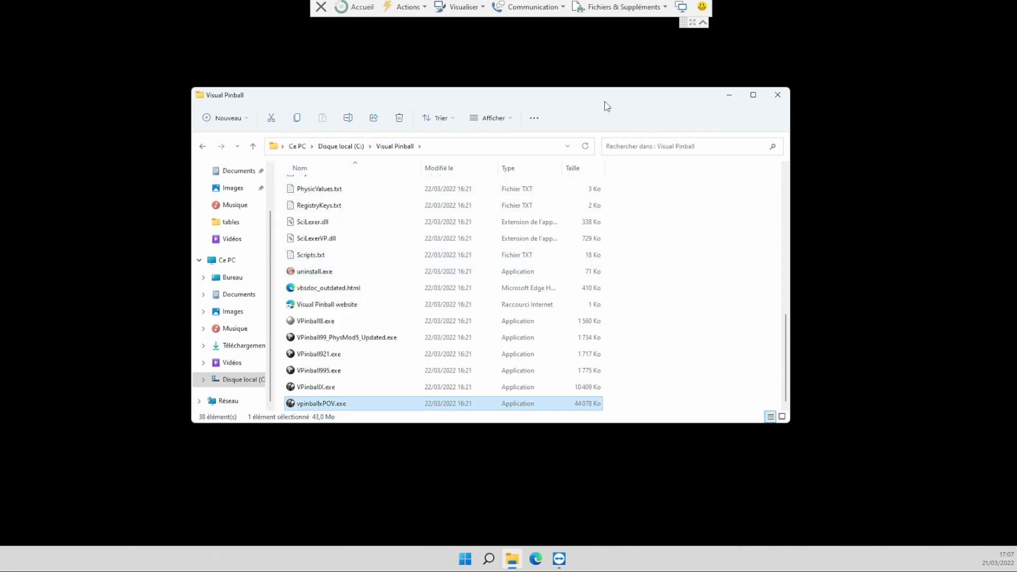
Run PinUpMenuSetup.exe from the PinupSystem folder on drive C and launch Popper from the setup program
{"action": "left_click", "coordinate": [341, 147]}
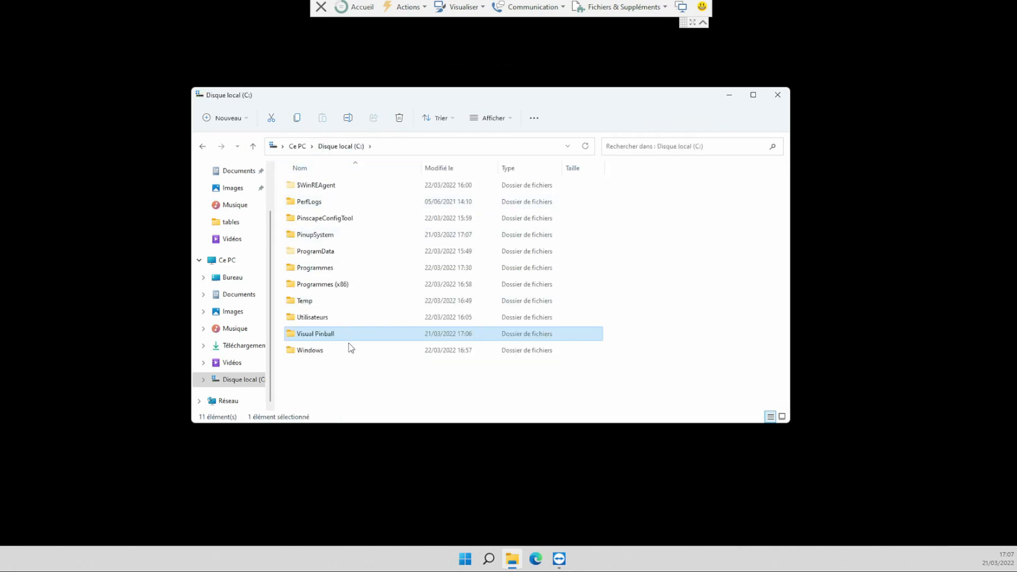
{"action": "double_click", "coordinate": [333, 236]}
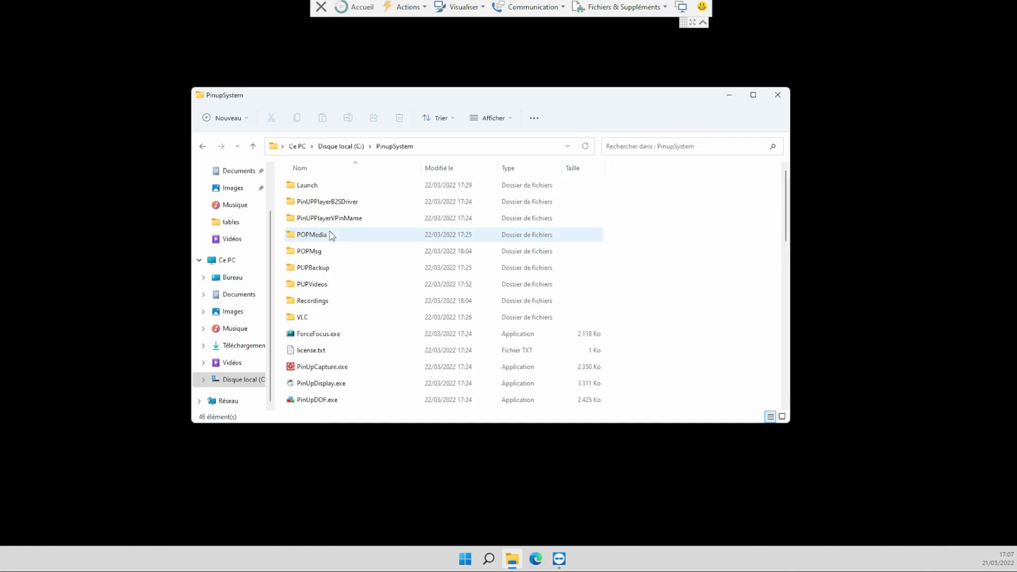
{"action": "scroll", "coordinate": [340, 356], "scroll_direction": "down", "scroll_amount": 10}
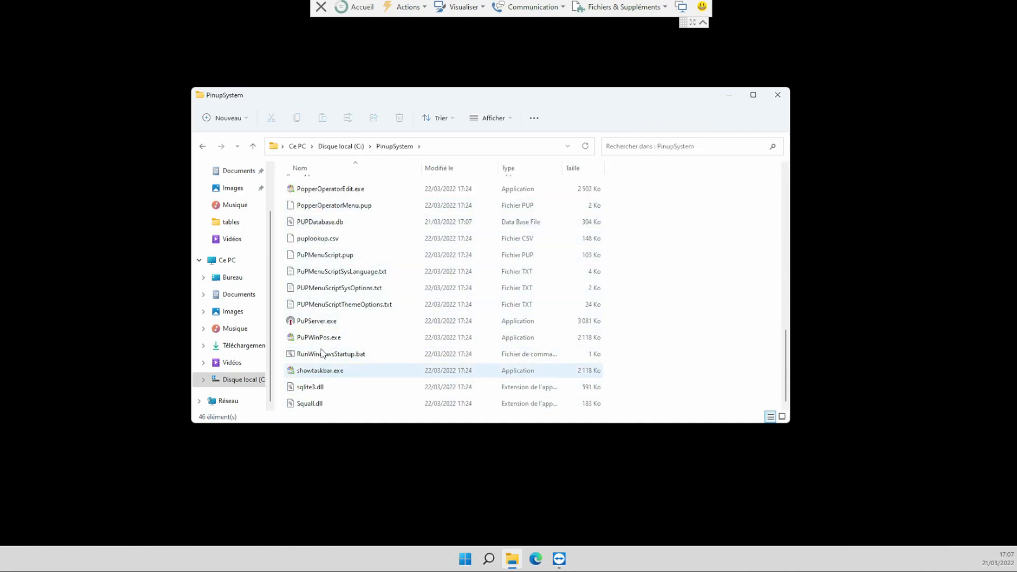
{"action": "scroll", "coordinate": [336, 299], "scroll_direction": "up", "scroll_amount": 3}
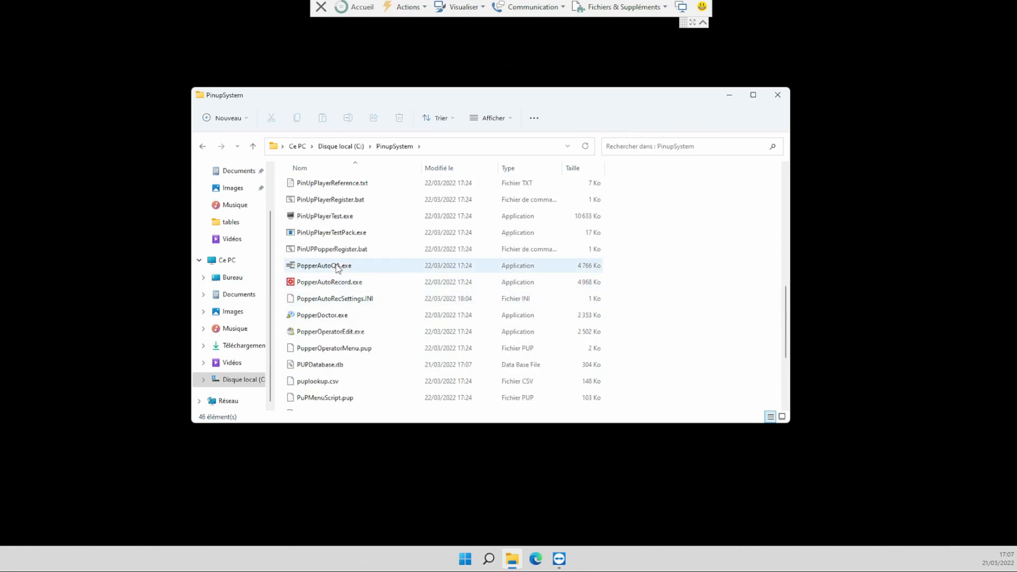
{"action": "scroll", "coordinate": [336, 236], "scroll_direction": "up", "scroll_amount": 5}
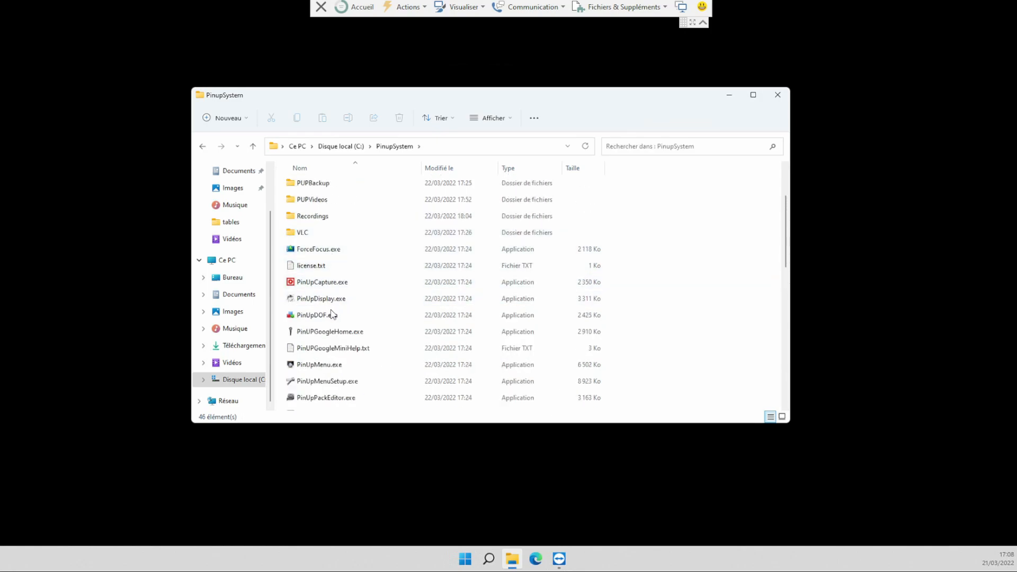
{"action": "scroll", "coordinate": [345, 352], "scroll_direction": "down", "scroll_amount": 1}
{"action": "double_click", "coordinate": [340, 342]}
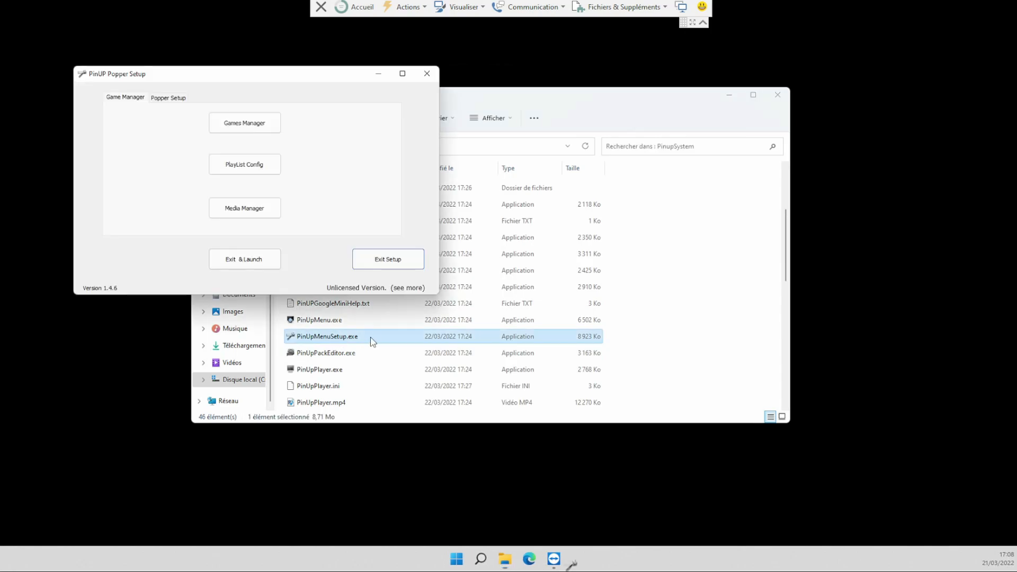
{"action": "left_click", "coordinate": [269, 263]}
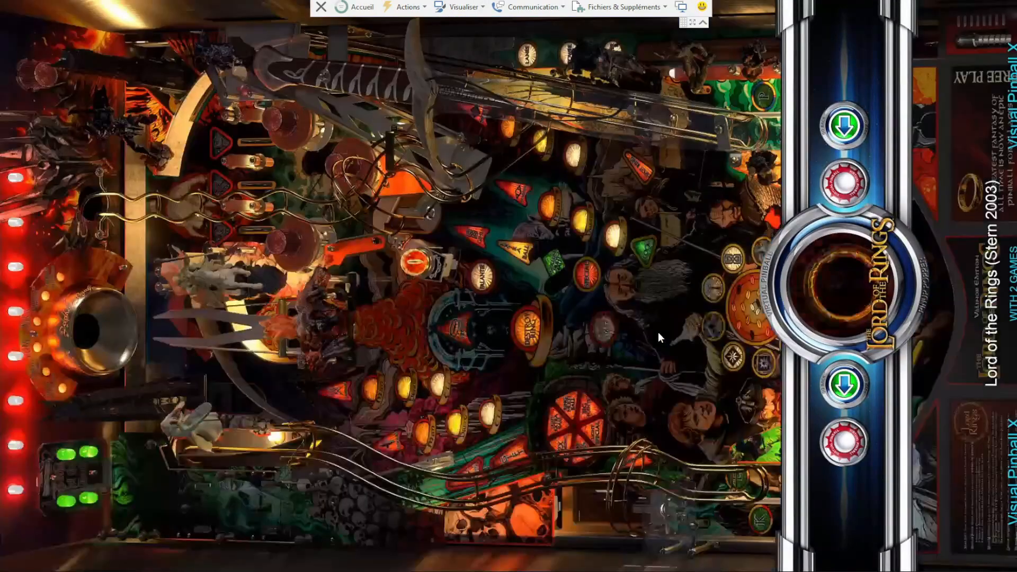
Select the Monster Bash table in Popper's wheel and start the game
{"action": "key", "text": "shift"}
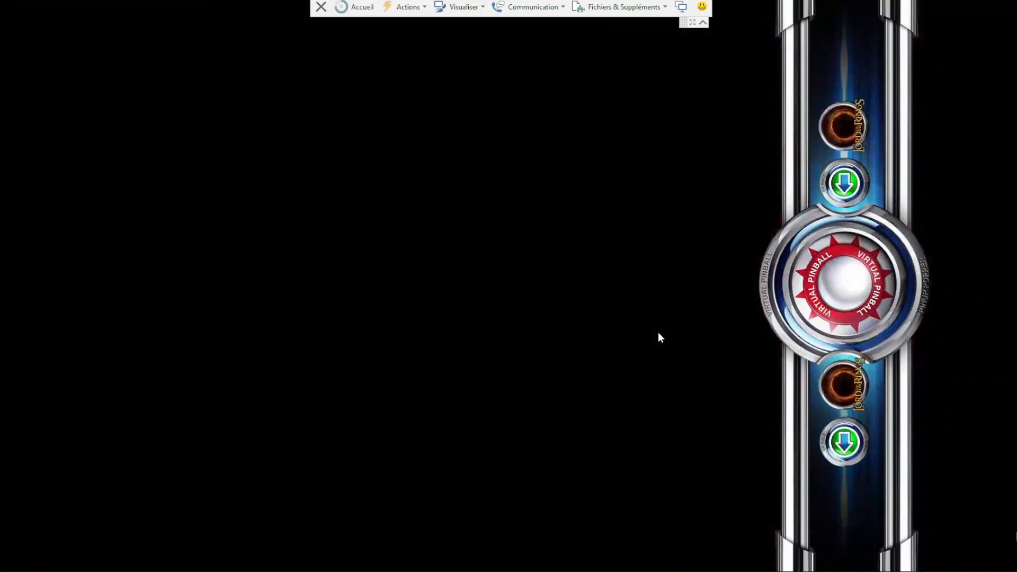
{"action": "key", "text": "Return"}
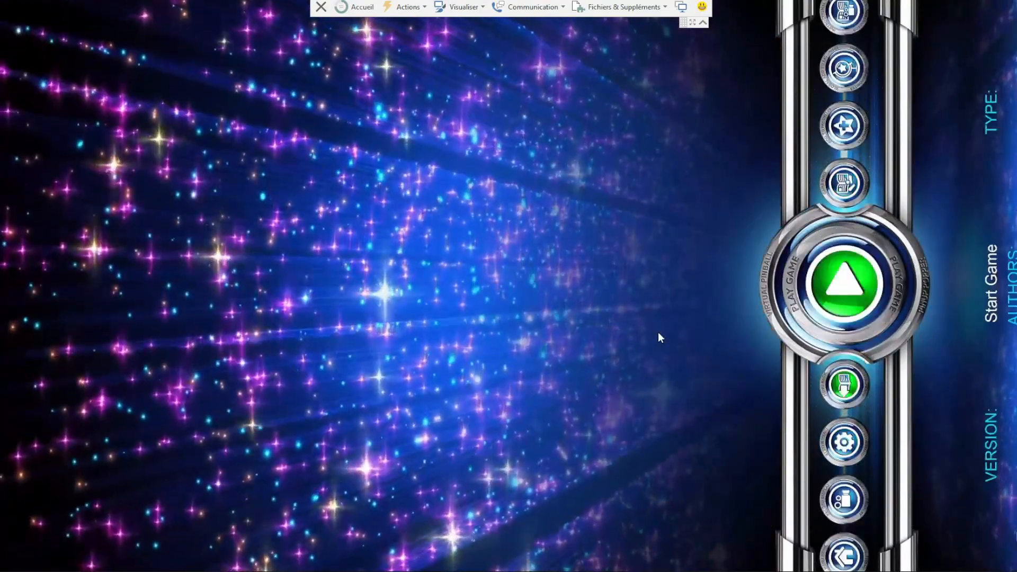
{"action": "key", "text": "Return"}
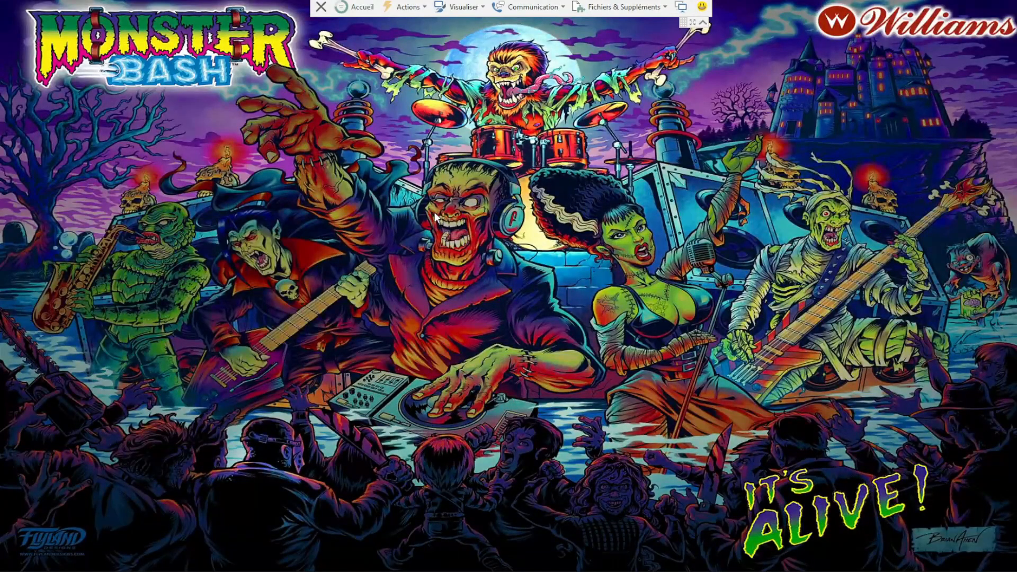
Go through the Operator menu entries over the running Monster Bash table and launch VPXPOV Edit from Custom Scripts
{"action": "key", "text": "o"}
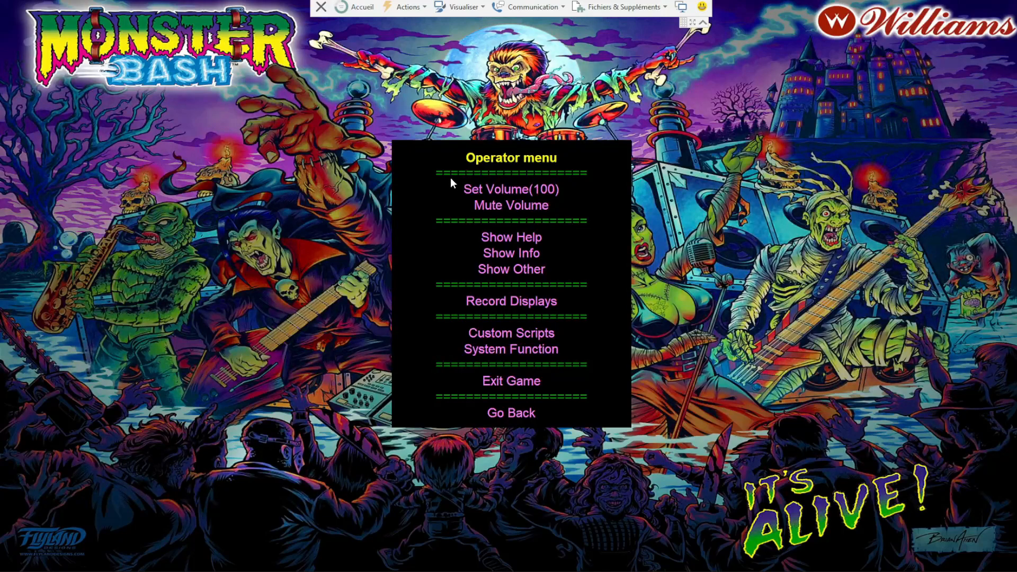
{"action": "key", "text": "Down"}
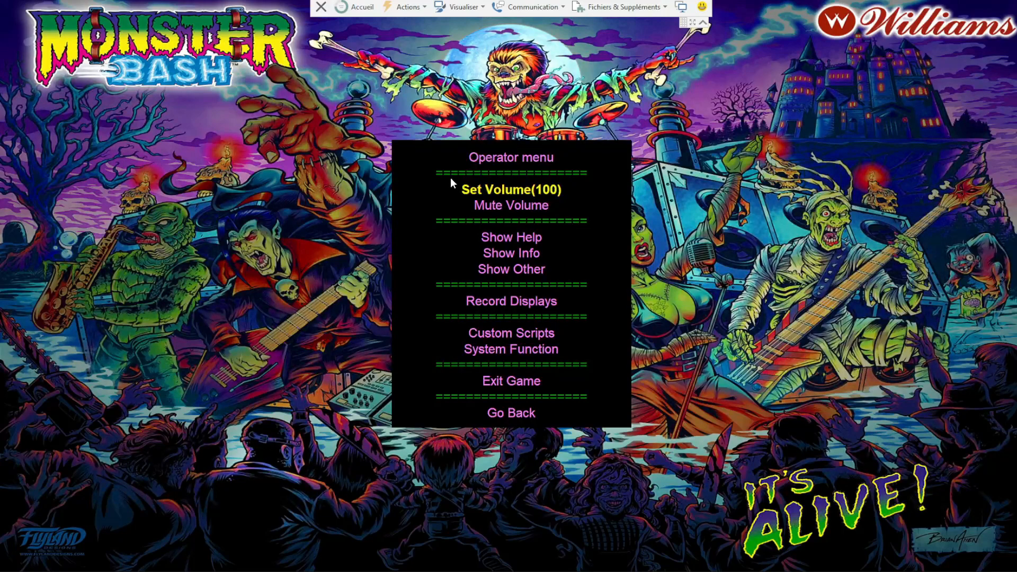
{"action": "key", "text": "Down"}
{"action": "key", "text": "Down"}
{"action": "key", "text": "Down"}
{"action": "key", "text": "Down"}
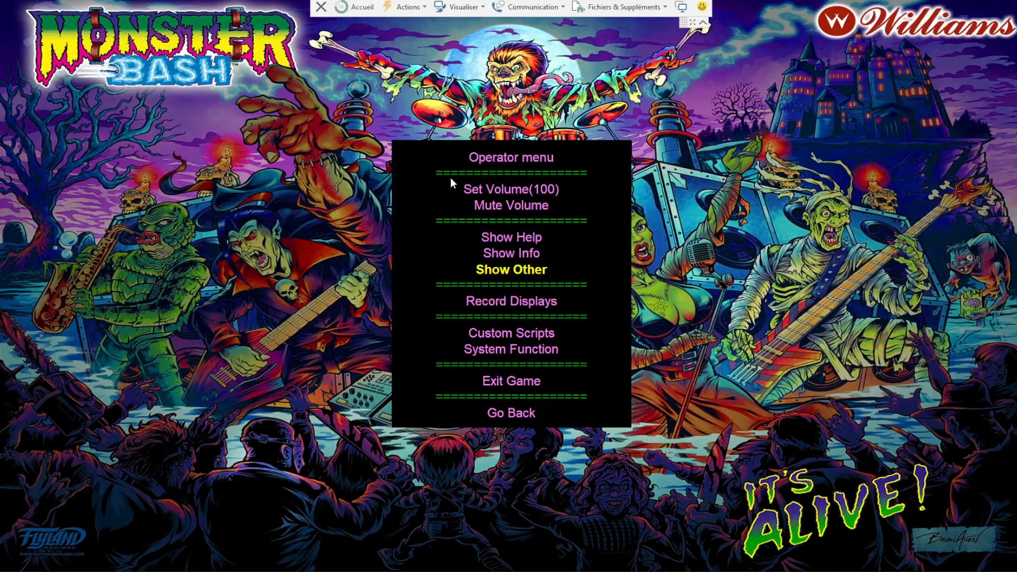
{"action": "key", "text": "Down"}
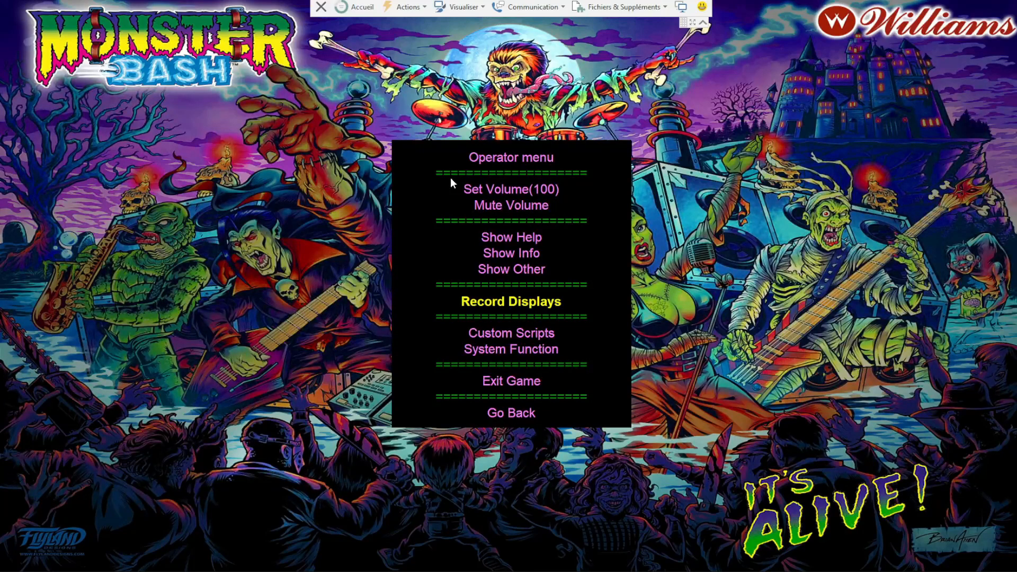
{"action": "key", "text": "Down"}
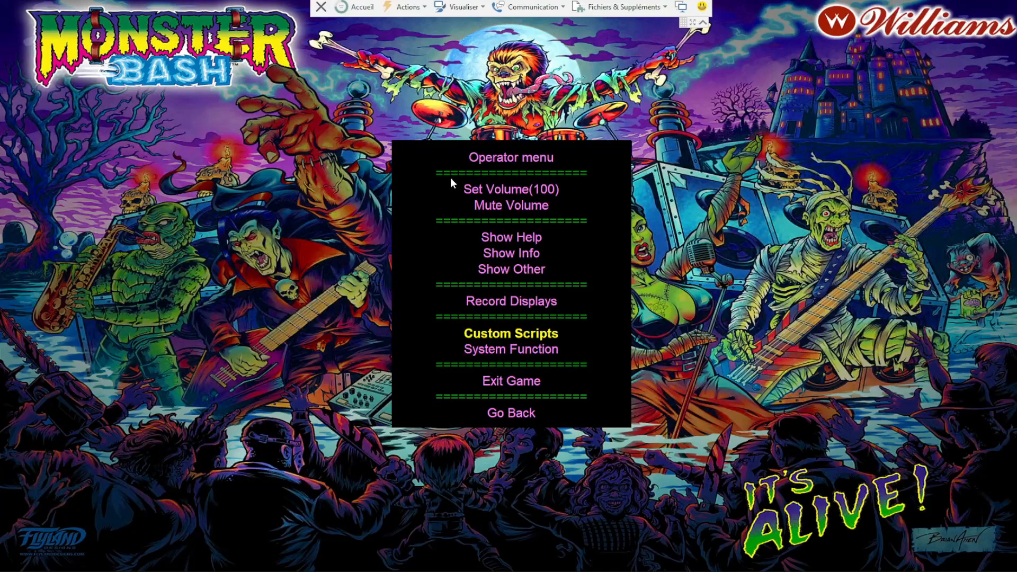
{"action": "key", "text": "Down"}
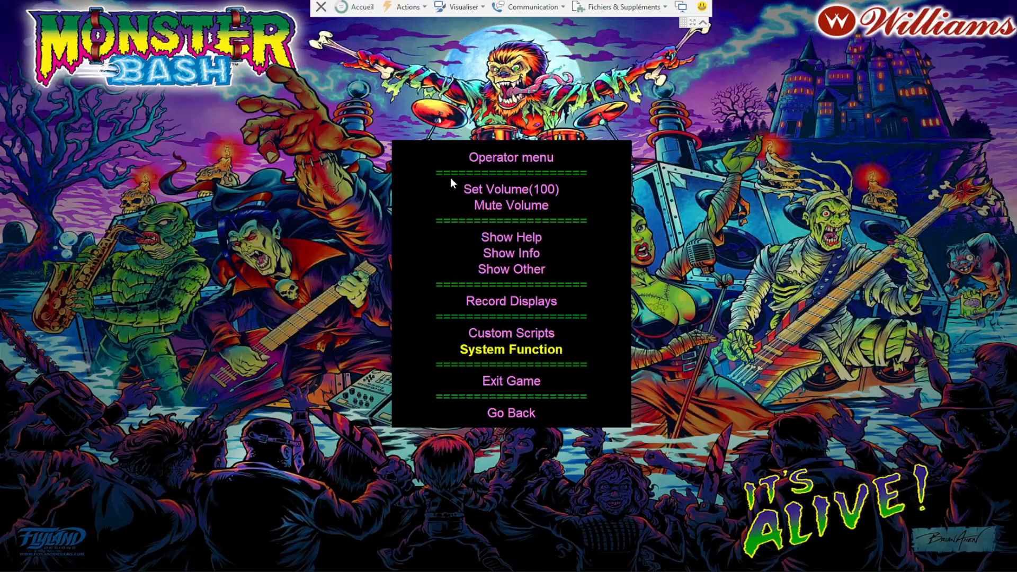
{"action": "key", "text": "Up"}
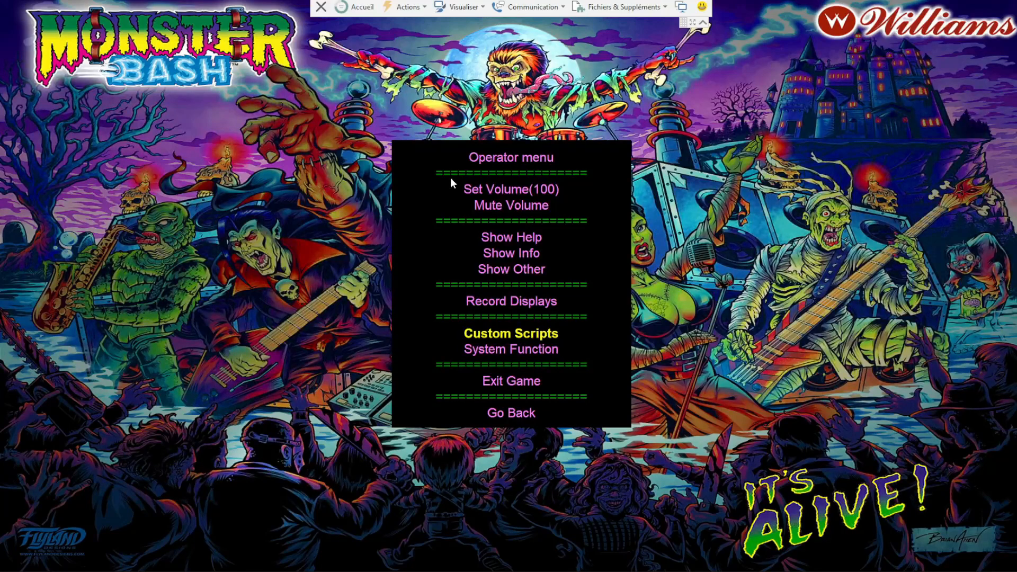
{"action": "key", "text": "Return"}
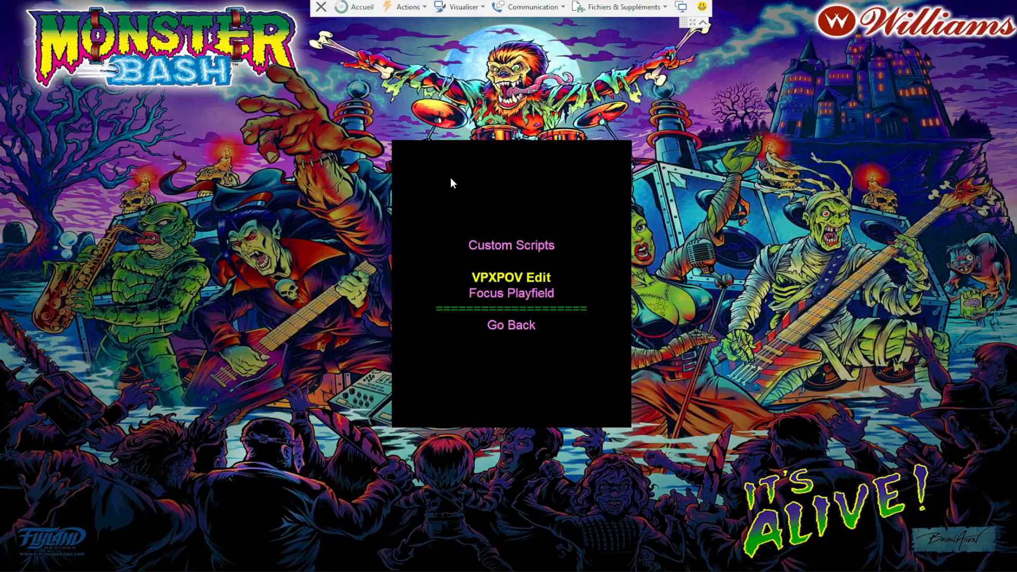
{"action": "key", "text": "Return"}
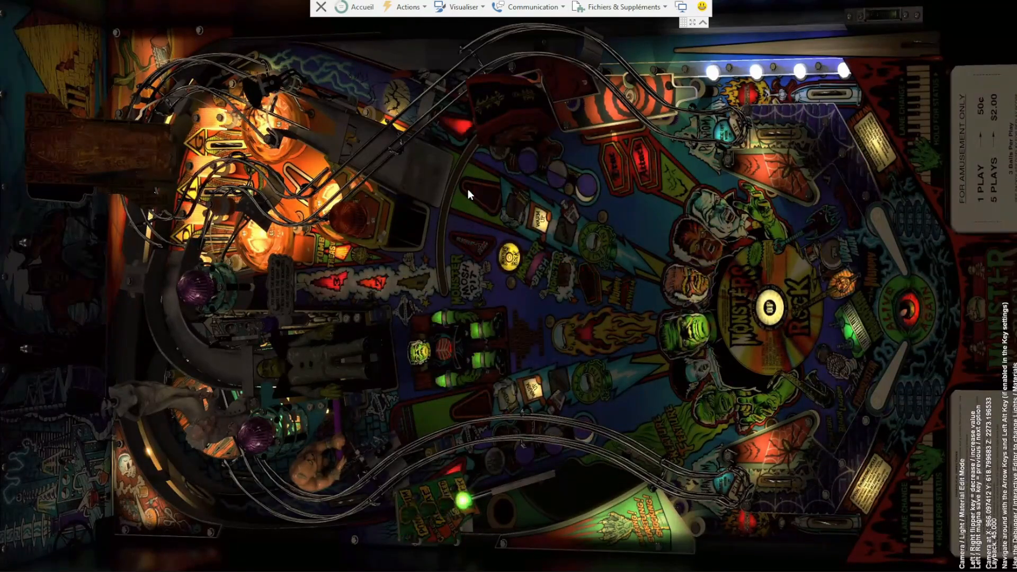
Set the Layback to 43.000 in the table's camera edit mode and leave the editor
{"action": "key", "text": "ctrl"}
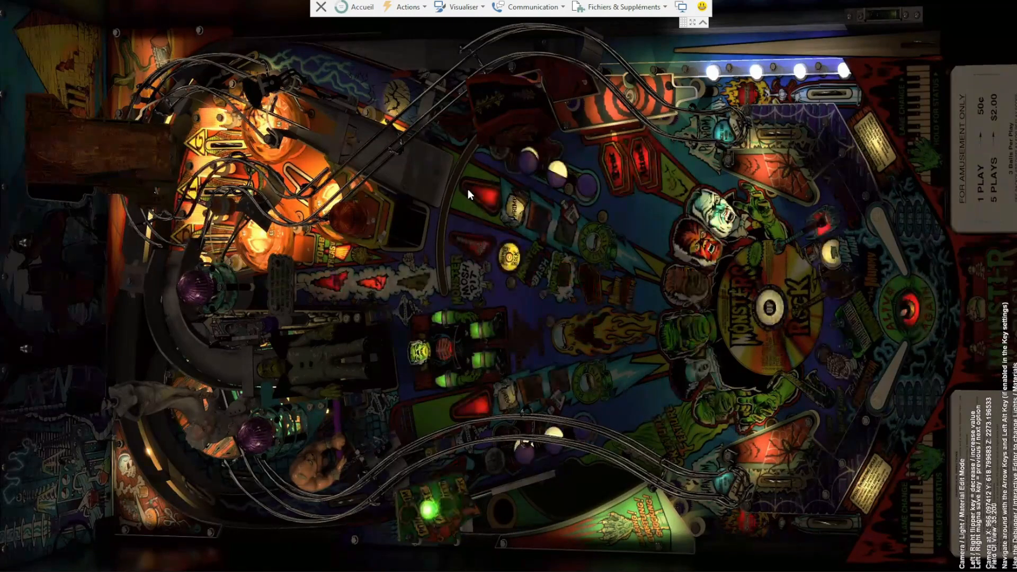
{"action": "key", "text": "ctrl"}
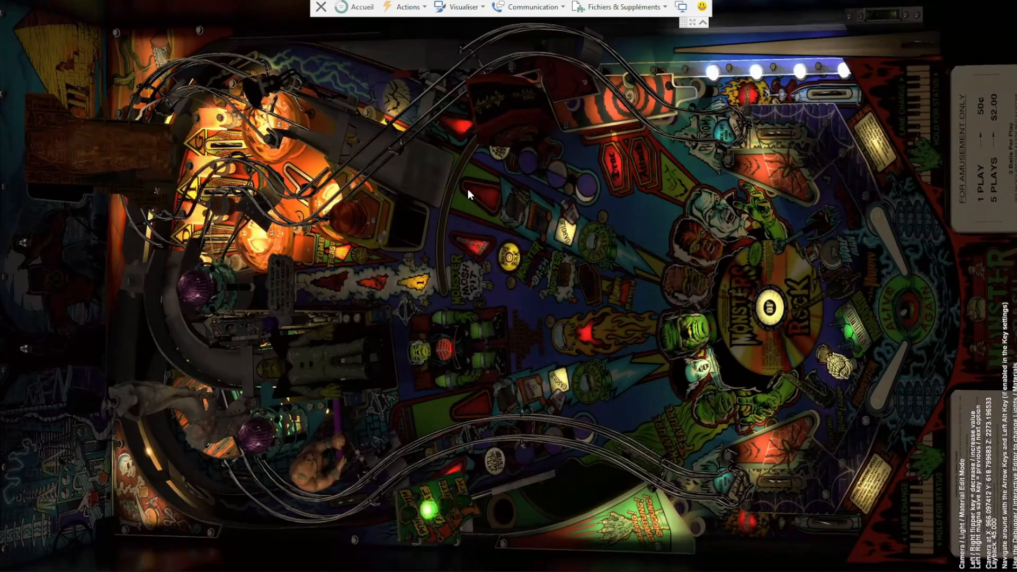
{"action": "key", "text": "shift"}
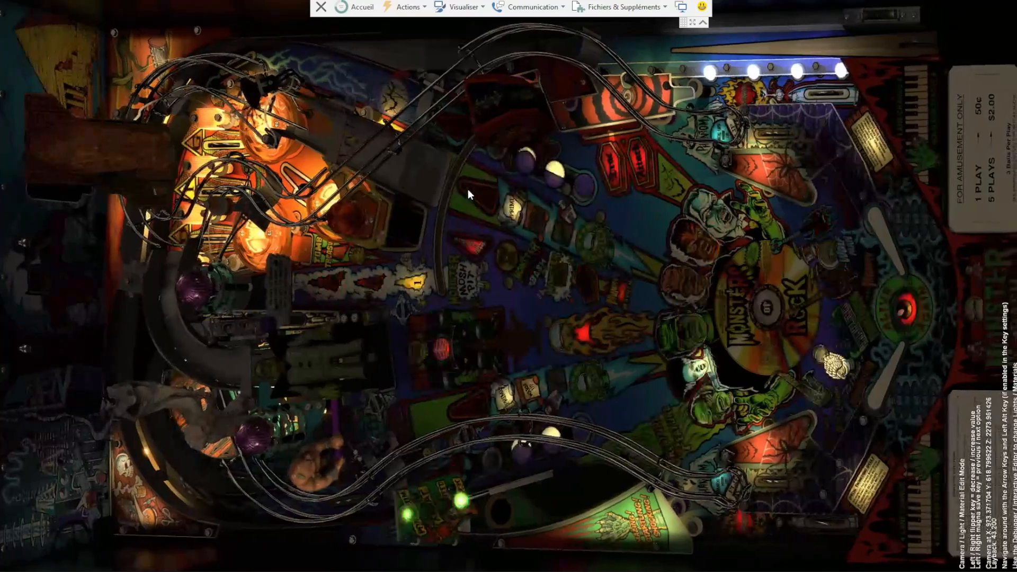
{"action": "key", "text": "shift"}
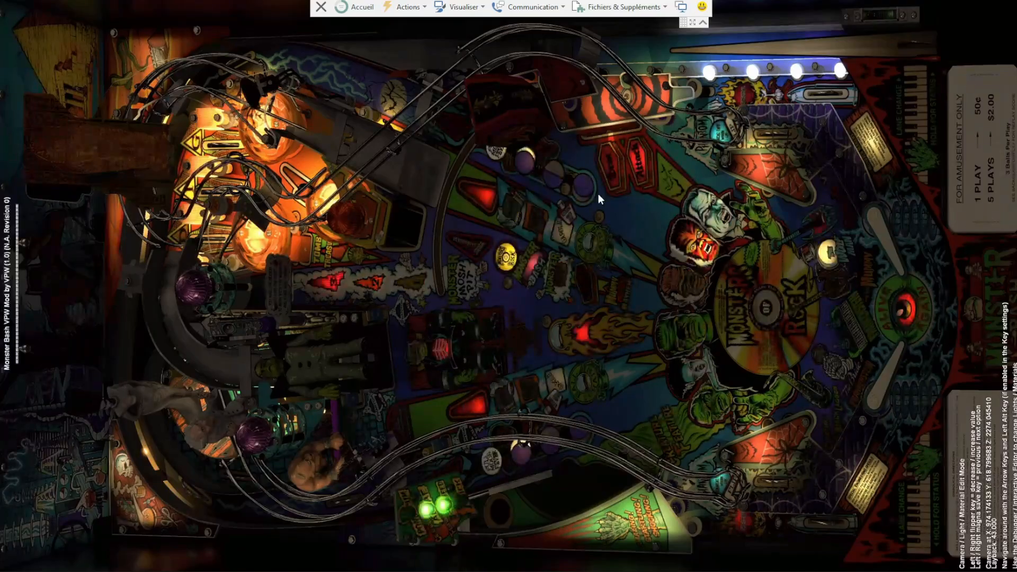
{"action": "key", "text": "Escape"}
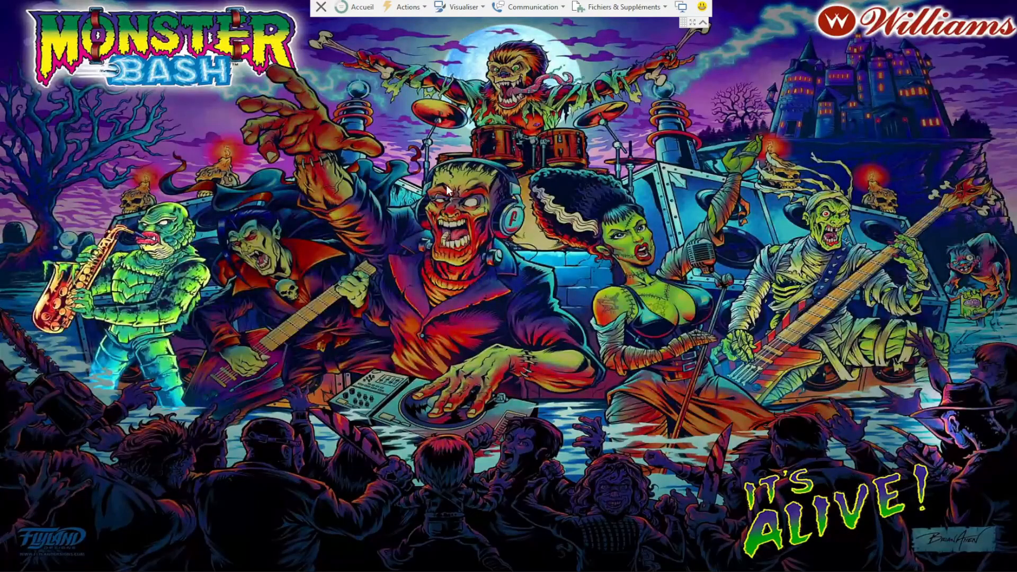
Start a Playfield Record for Monster Bash through Record Displays in the Operator menu
{"action": "key", "text": "o"}
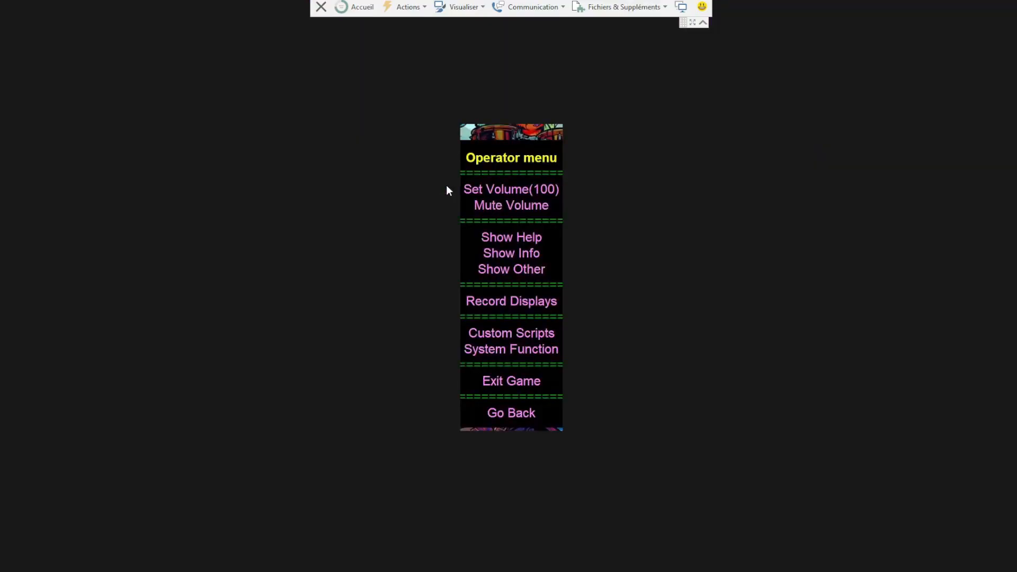
{"action": "key", "text": "Shift_R"}
{"action": "key", "text": "Shift_R"}
{"action": "key", "text": "Shift_R"}
{"action": "key", "text": "Shift_R"}
{"action": "key", "text": "Shift_R"}
{"action": "key", "text": "Shift_R"}
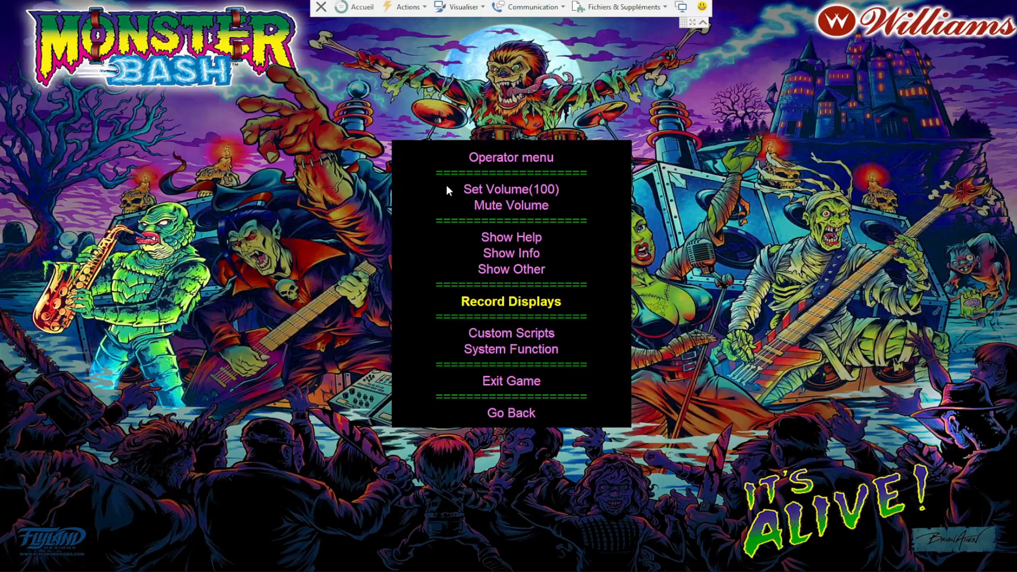
{"action": "key", "text": "Return"}
{"action": "key", "text": "Shift_R"}
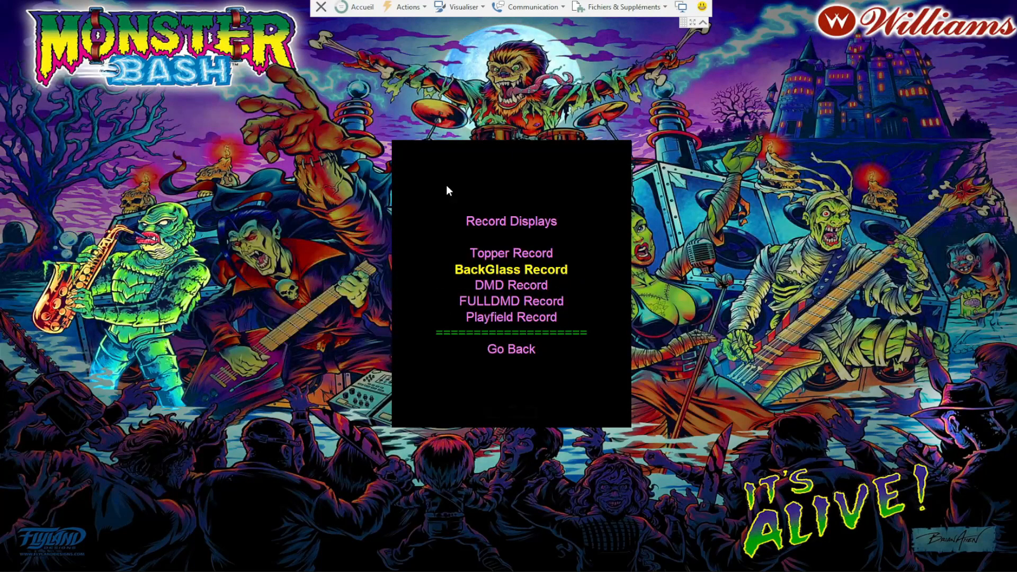
{"action": "key", "text": "Shift_R"}
{"action": "key", "text": "Shift_R"}
{"action": "key", "text": "Shift_R"}
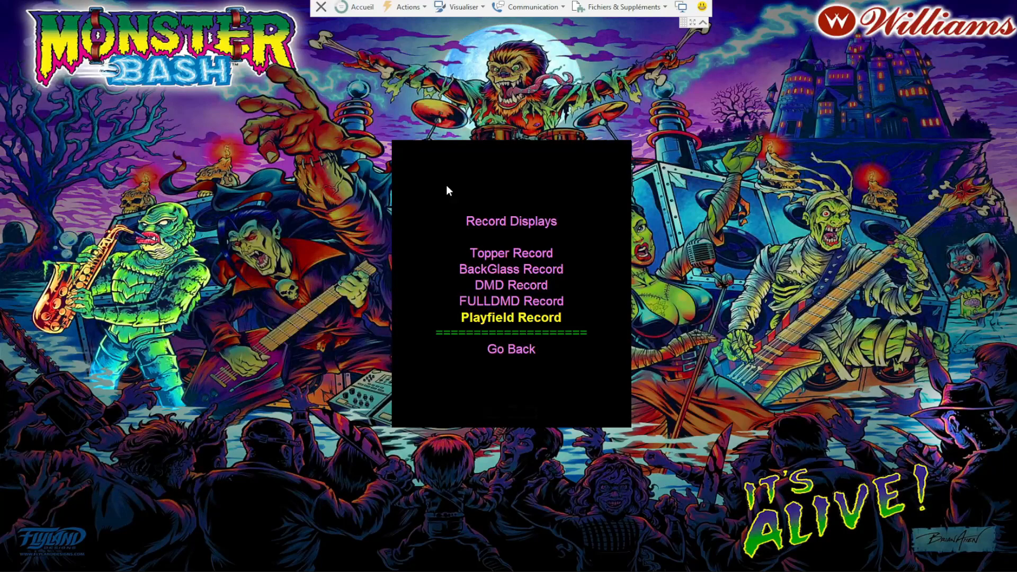
{"action": "key", "text": "Return"}
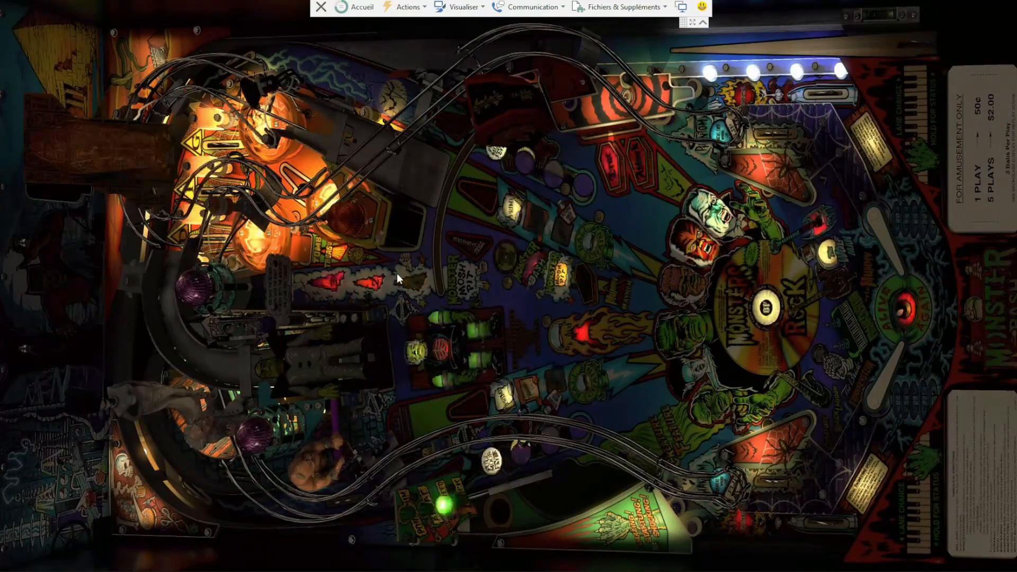
Check the Monster Bash playfield media in Popper's wheel and move on to Lord of the Rings
{"action": "key", "text": "Return"}
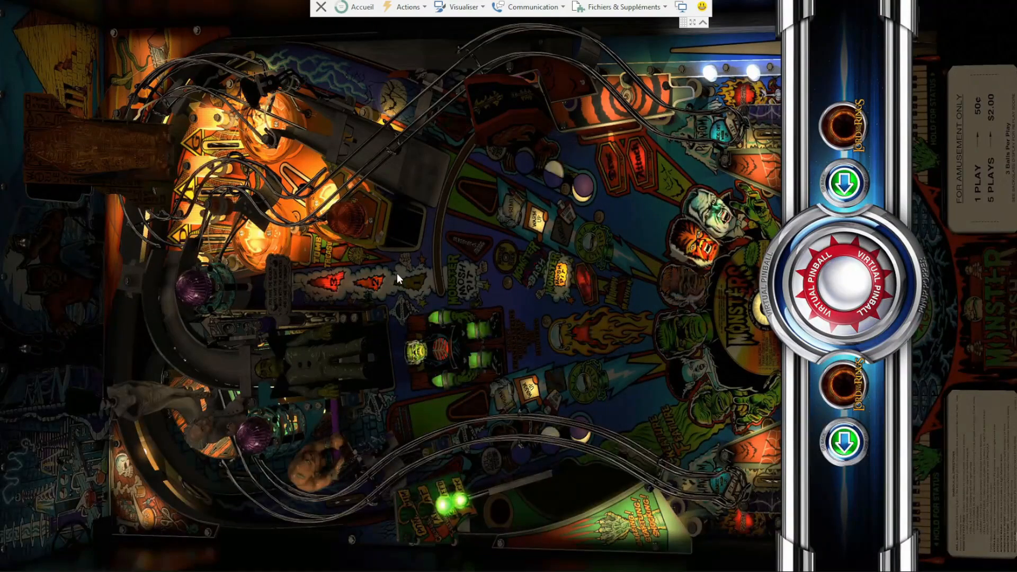
{"action": "key", "text": "Shift_R"}
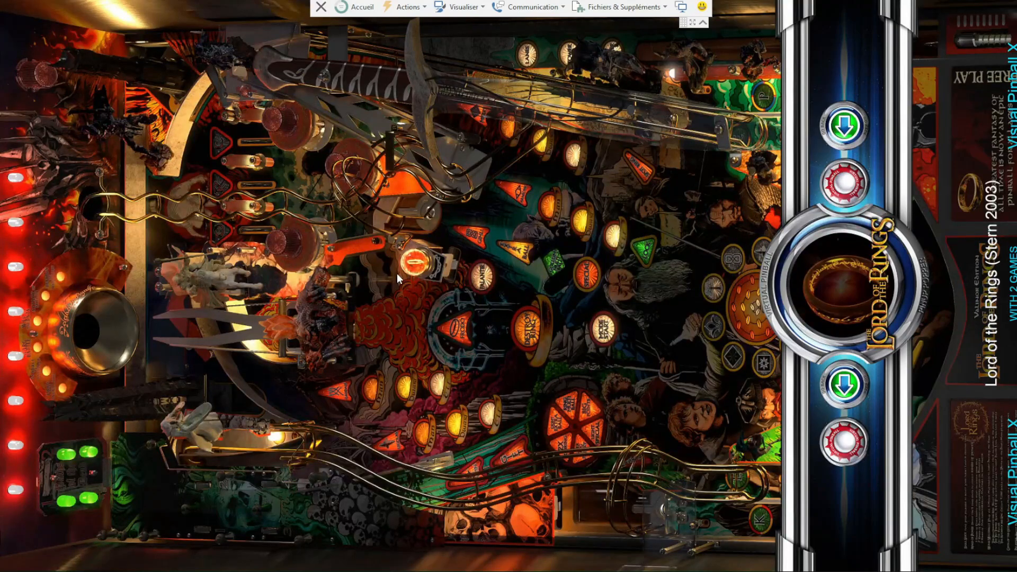
Launch Monster Bash from Popper's wheel and bring up the Operator menu over the running table
{"action": "key", "text": "Shift_R"}
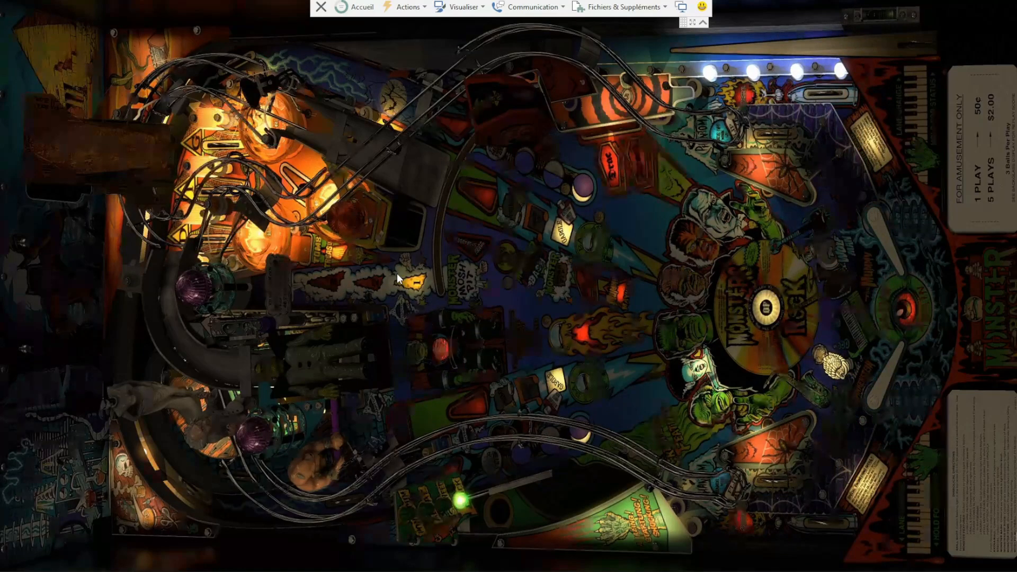
{"action": "key", "text": "Return"}
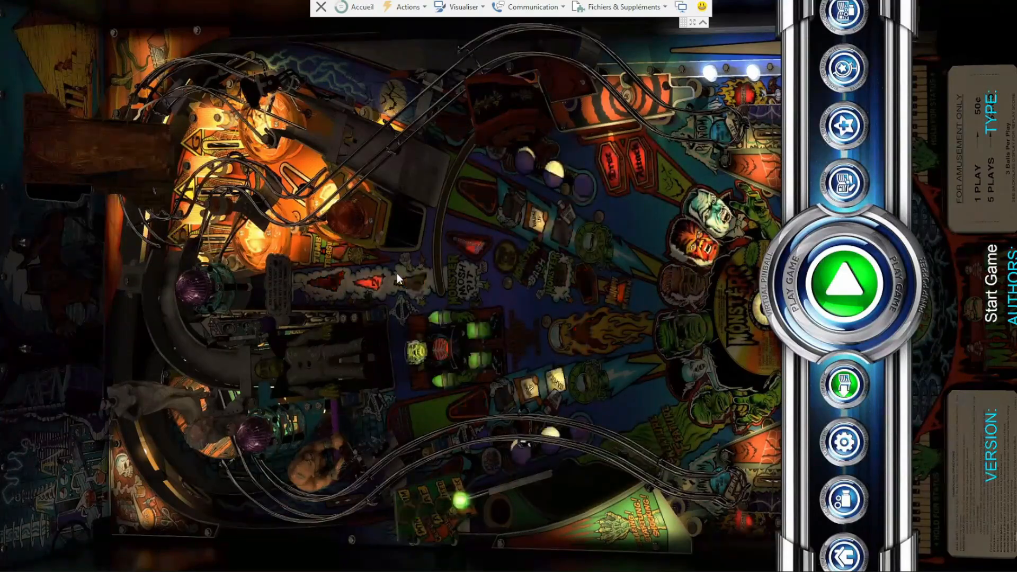
{"action": "key", "text": "Return"}
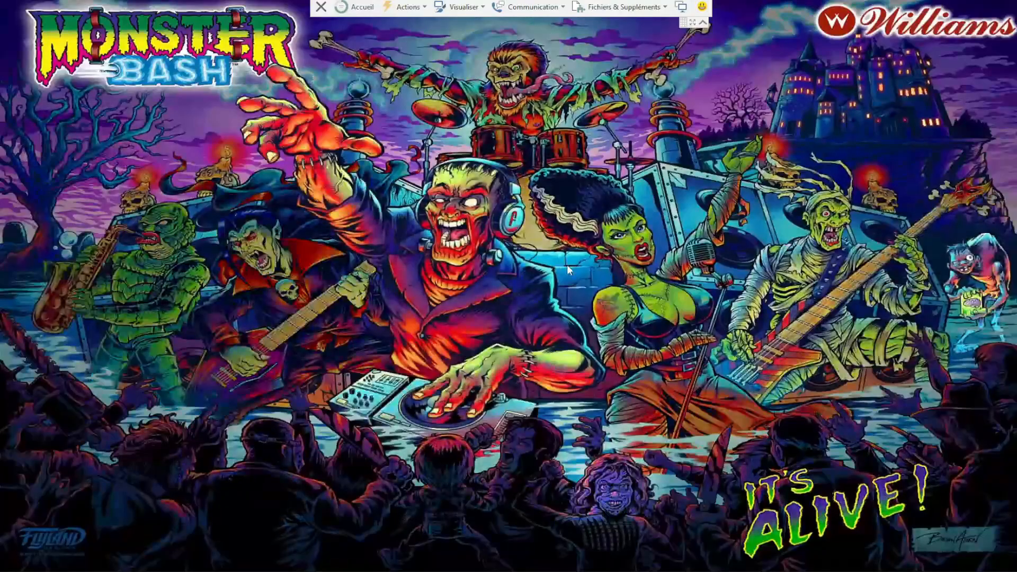
{"action": "key", "text": "o"}
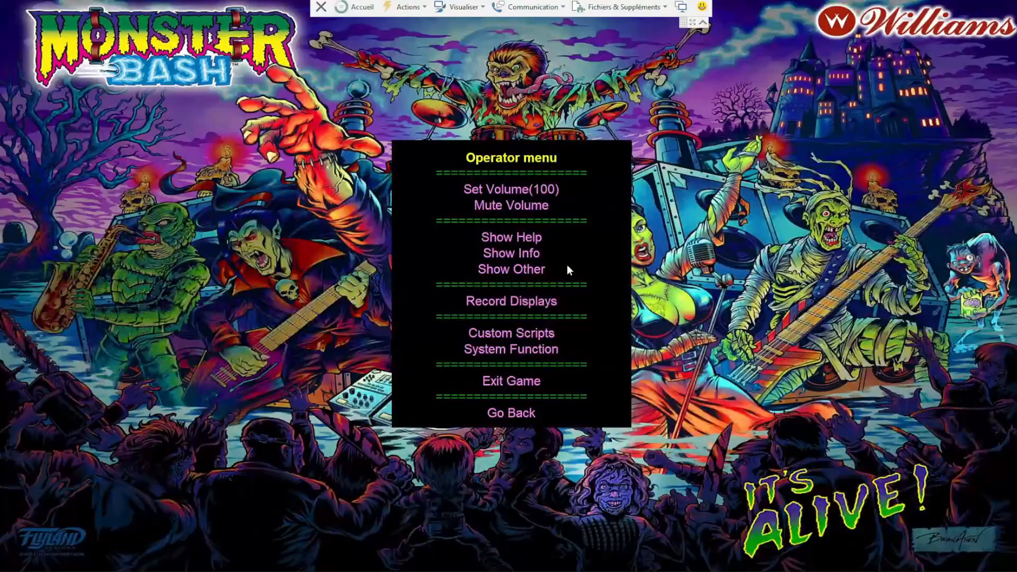
Try the Operator menu's volume control, returning it to 100, and toggle Mute Volume on and off
{"action": "key", "text": "Down"}
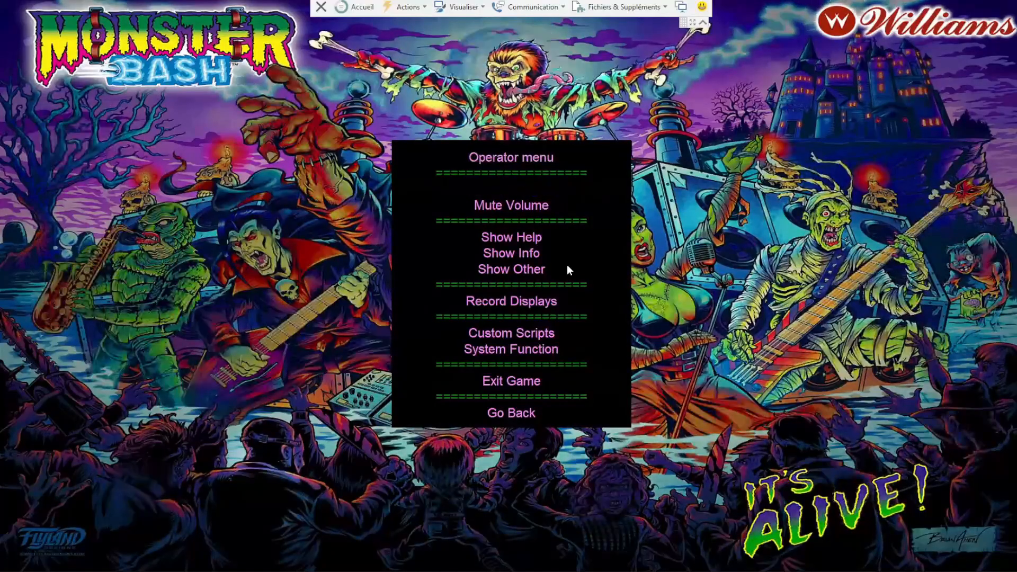
{"action": "key", "text": "Left"}
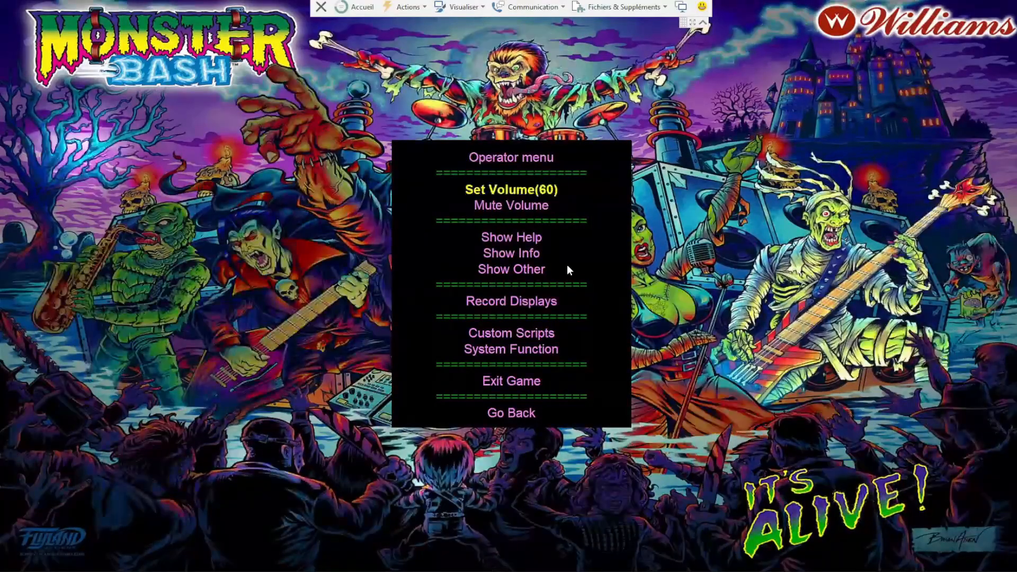
{"action": "key", "text": "Left"}
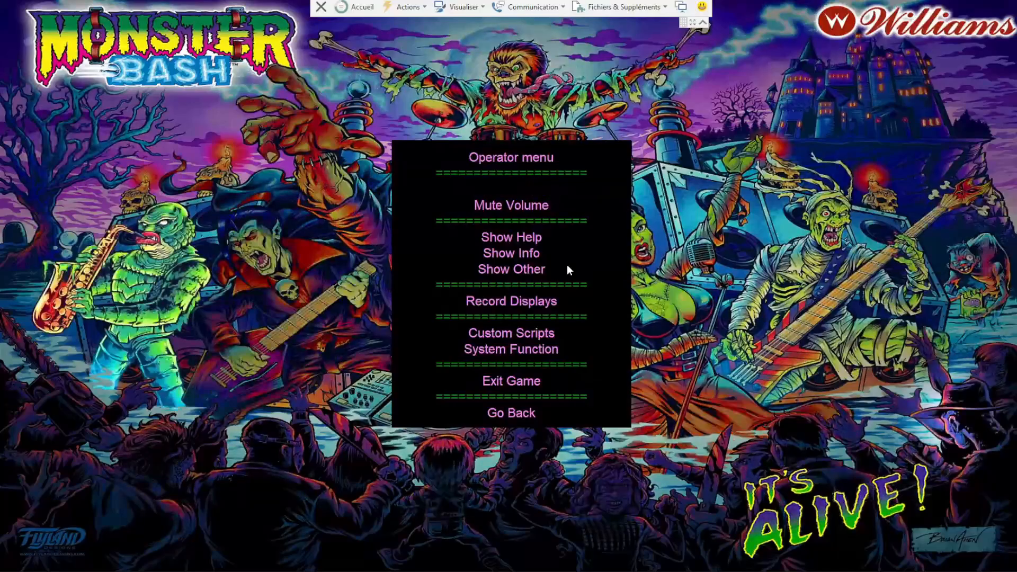
{"action": "key", "text": "Right"}
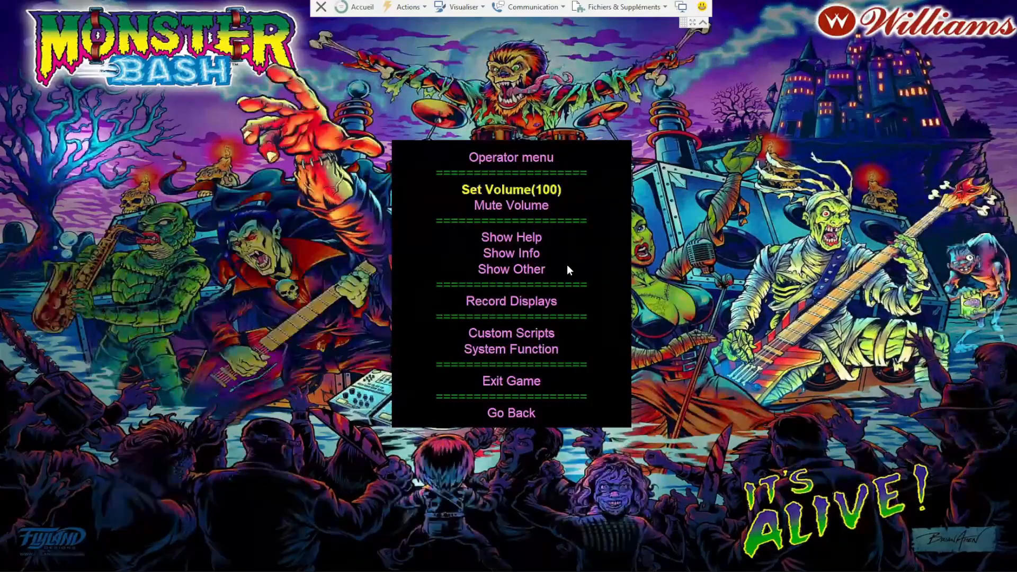
{"action": "key", "text": "Down"}
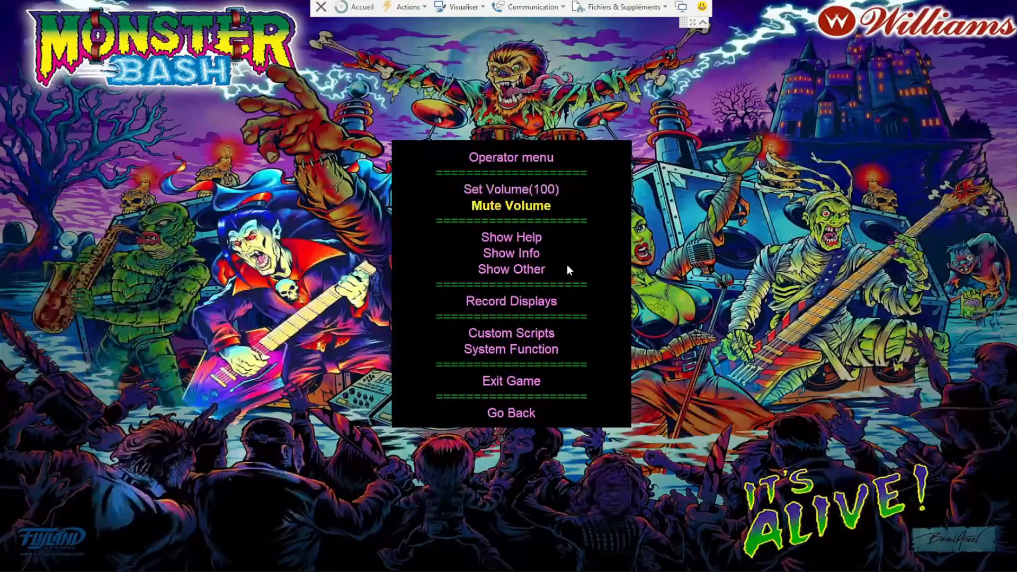
{"action": "key", "text": "Return"}
{"action": "key", "text": "Return"}
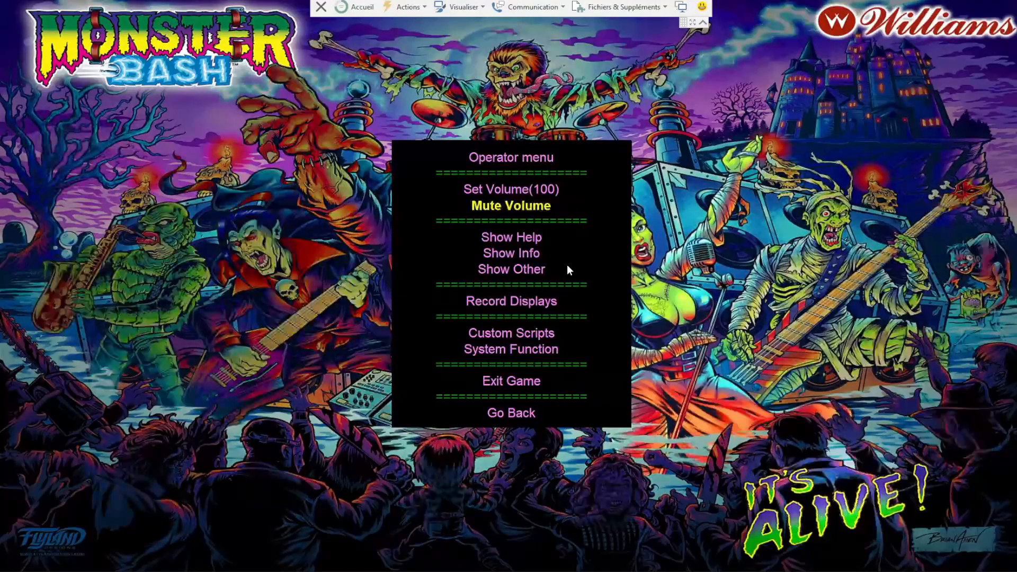
Go through the remaining Operator menu entries and examine the System Function options for Popper and the PC
{"action": "key", "text": "Down"}
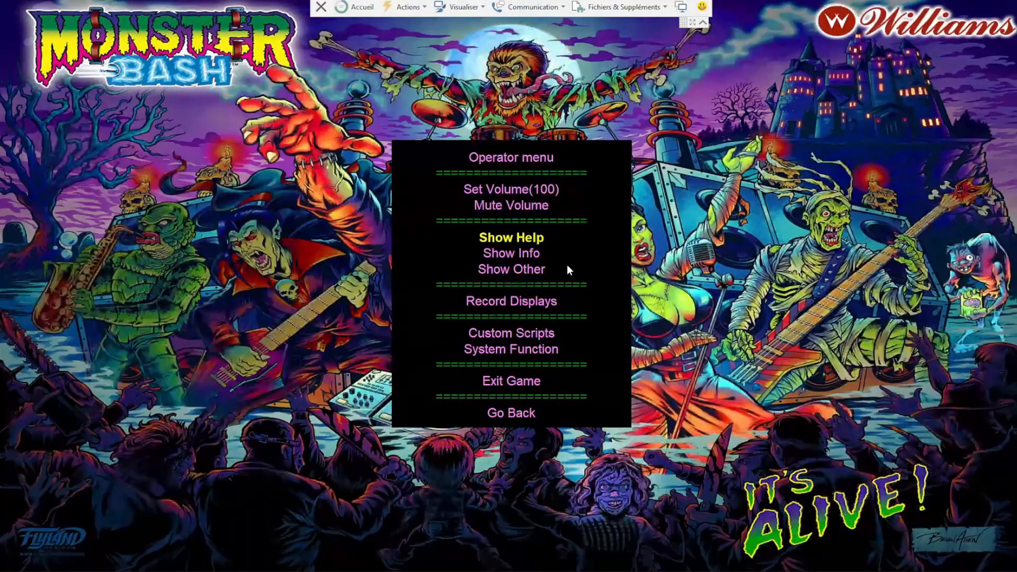
{"action": "key", "text": "Down"}
{"action": "key", "text": "Down"}
{"action": "key", "text": "Down"}
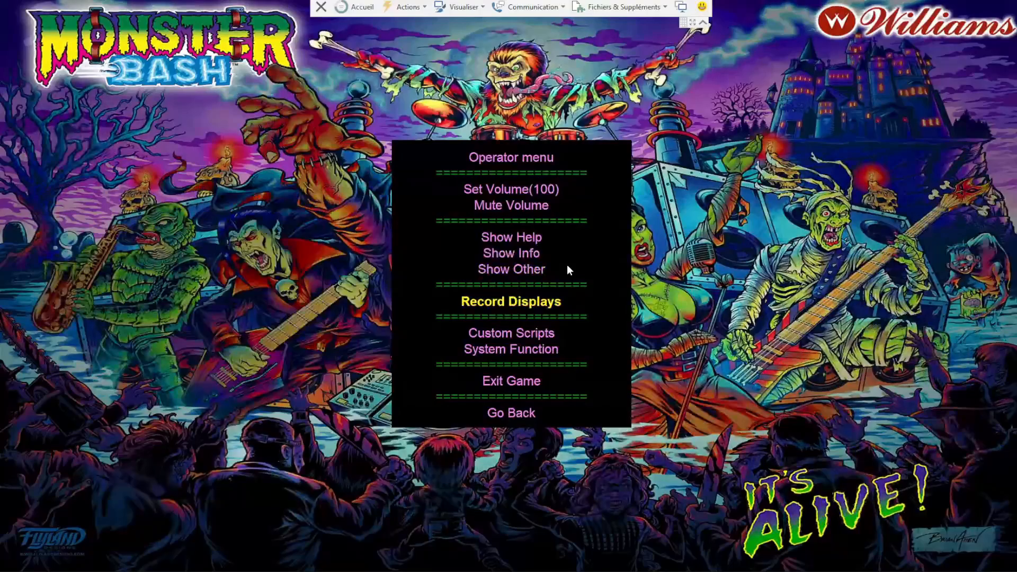
{"action": "key", "text": "Down"}
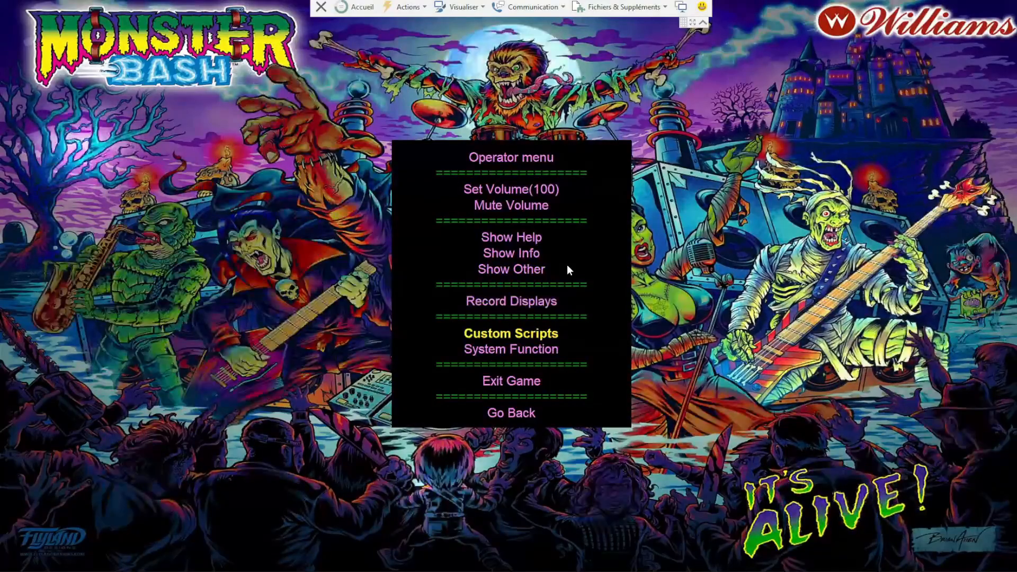
{"action": "key", "text": "Down"}
{"action": "key", "text": "Return"}
{"action": "key", "text": "Down"}
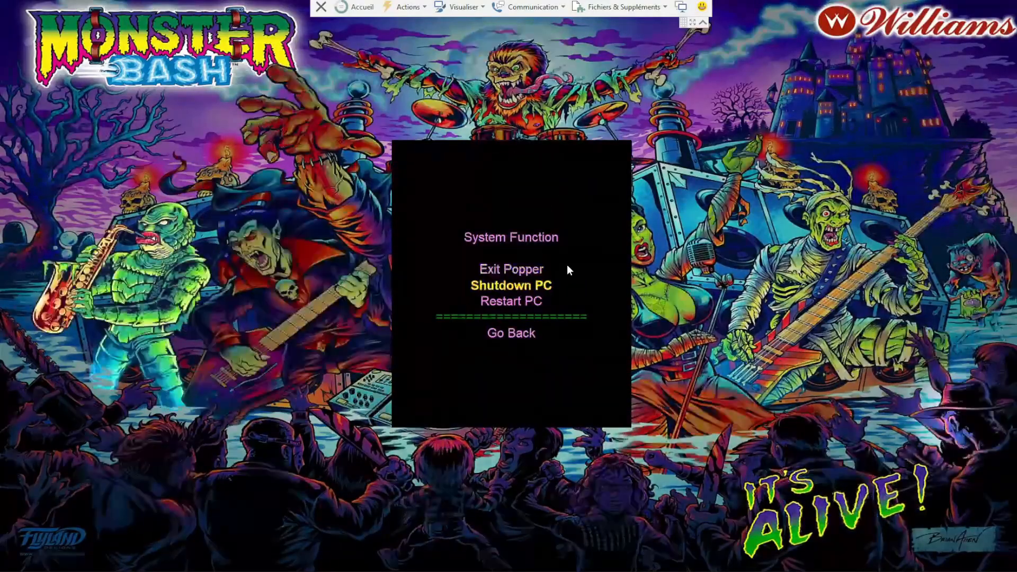
{"action": "key", "text": "Up"}
{"action": "key", "text": "Down"}
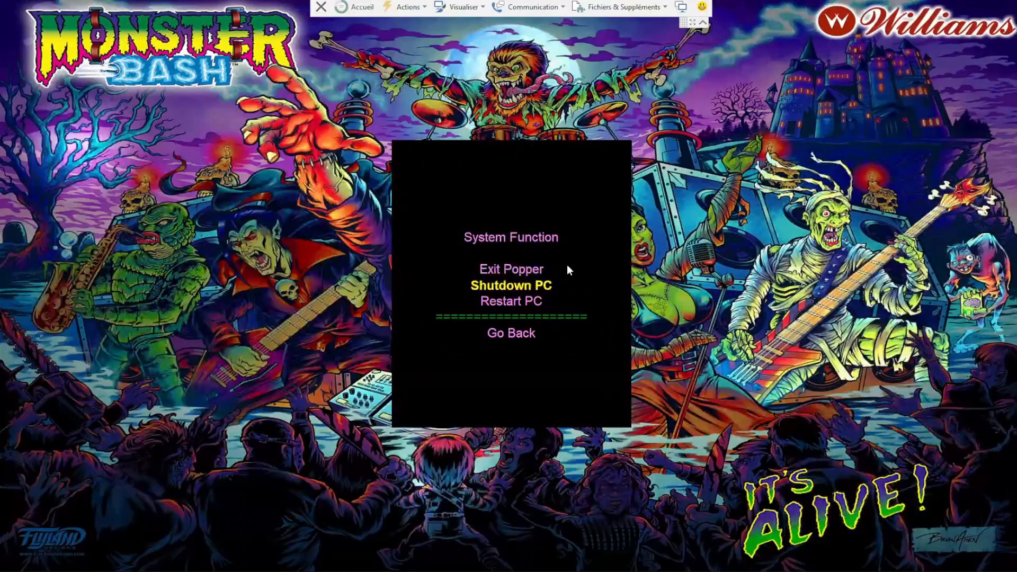
{"action": "key", "text": "Down"}
{"action": "key", "text": "Down"}
{"action": "key", "text": "Return"}
Exit the running Monster Bash game and leave Popper for the Windows desktop
{"action": "key", "text": "Down"}
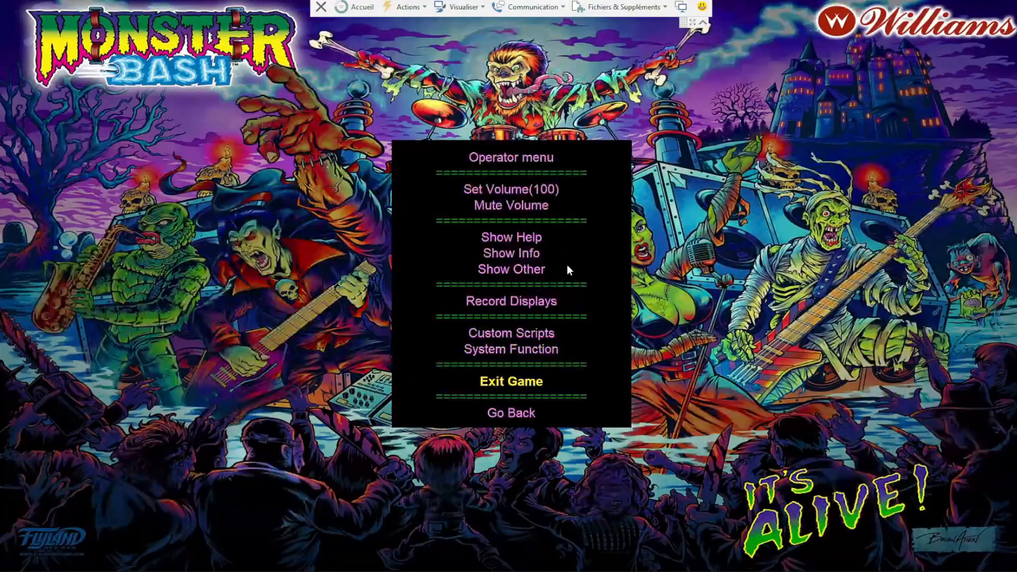
{"action": "key", "text": "Return"}
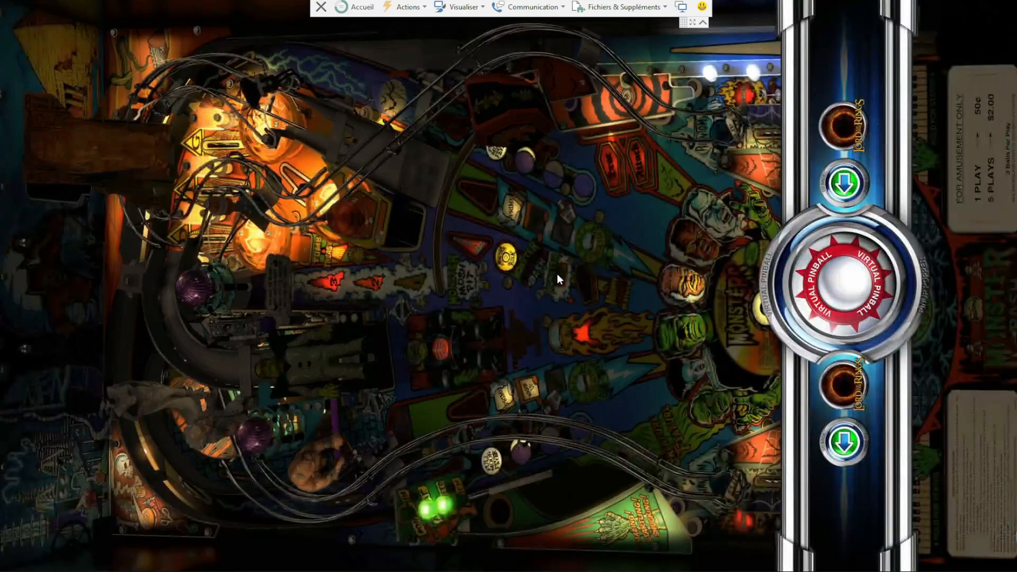
{"action": "key", "text": "Left"}
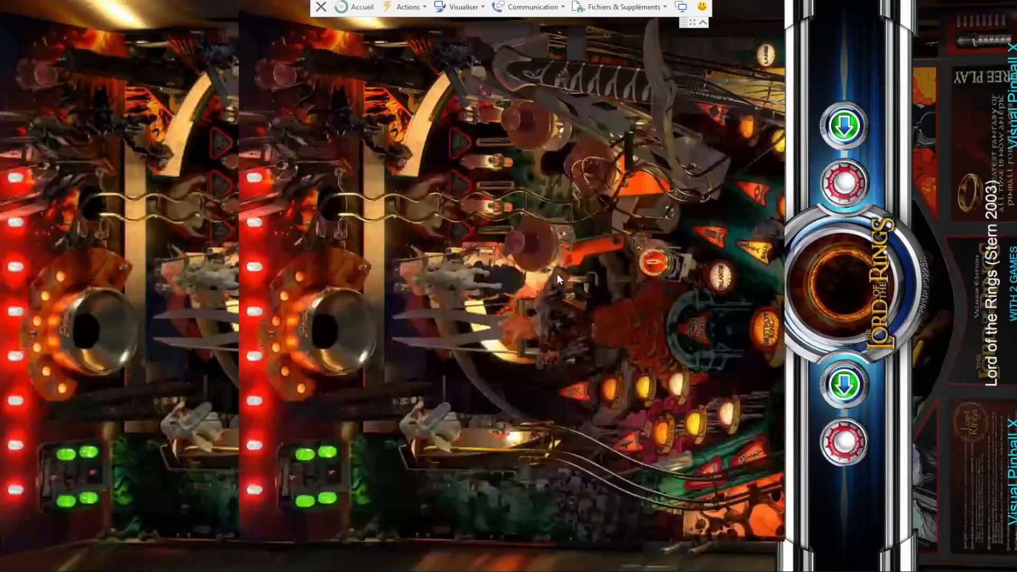
{"action": "key", "text": "Right"}
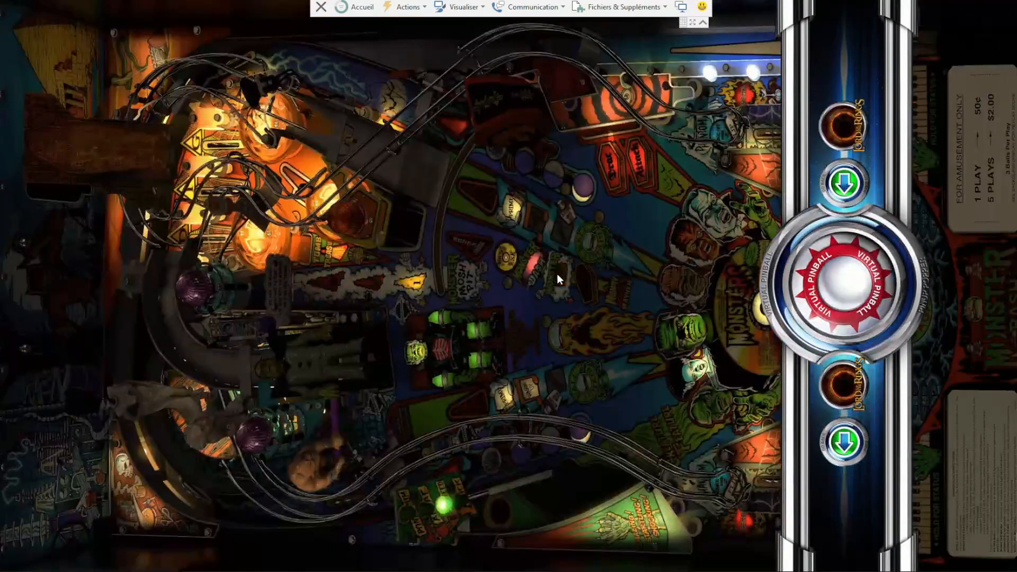
{"action": "key", "text": "Return"}
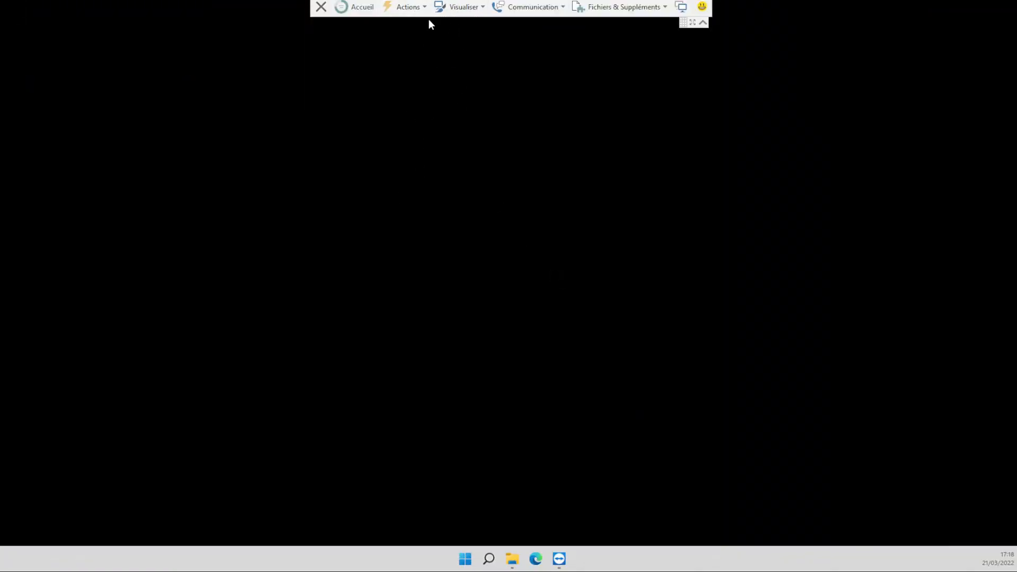
Close the Launch folder window and open the Visual Pinball folder on drive C: in the remaining Explorer window
{"action": "mouse_move", "coordinate": [512, 559]}
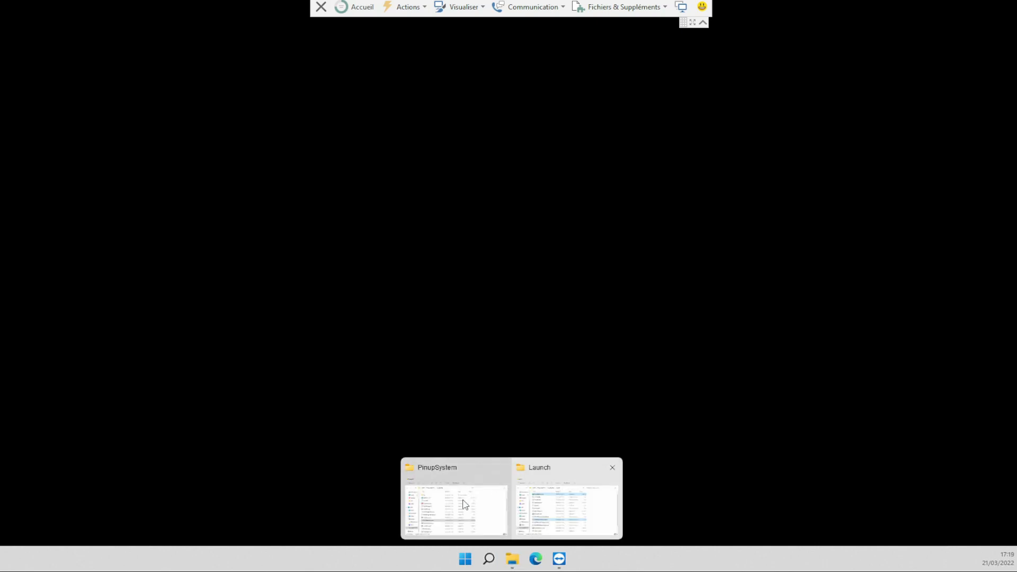
{"action": "left_click", "coordinate": [613, 467]}
{"action": "left_click", "coordinate": [515, 495]}
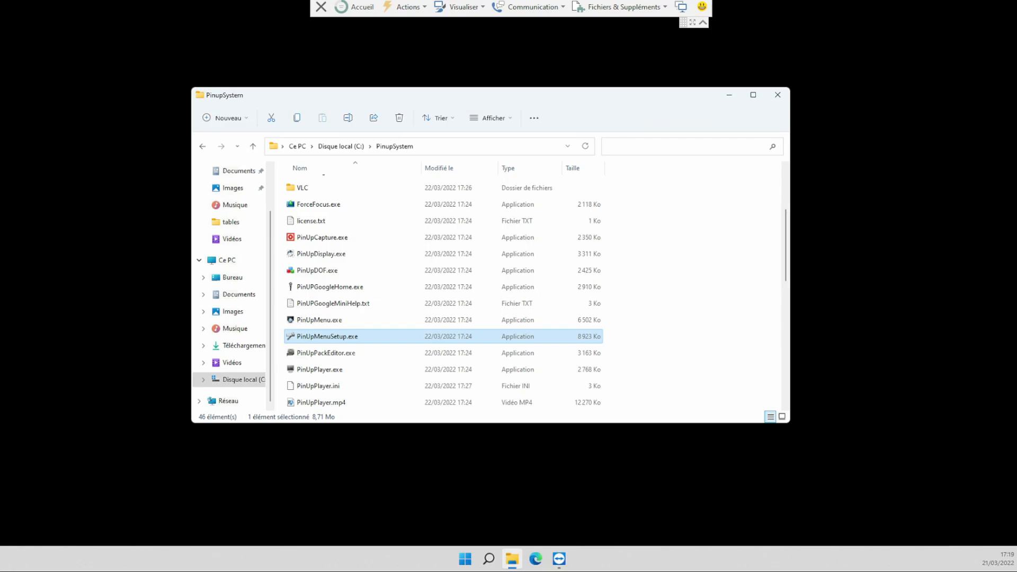
{"action": "left_click", "coordinate": [354, 147]}
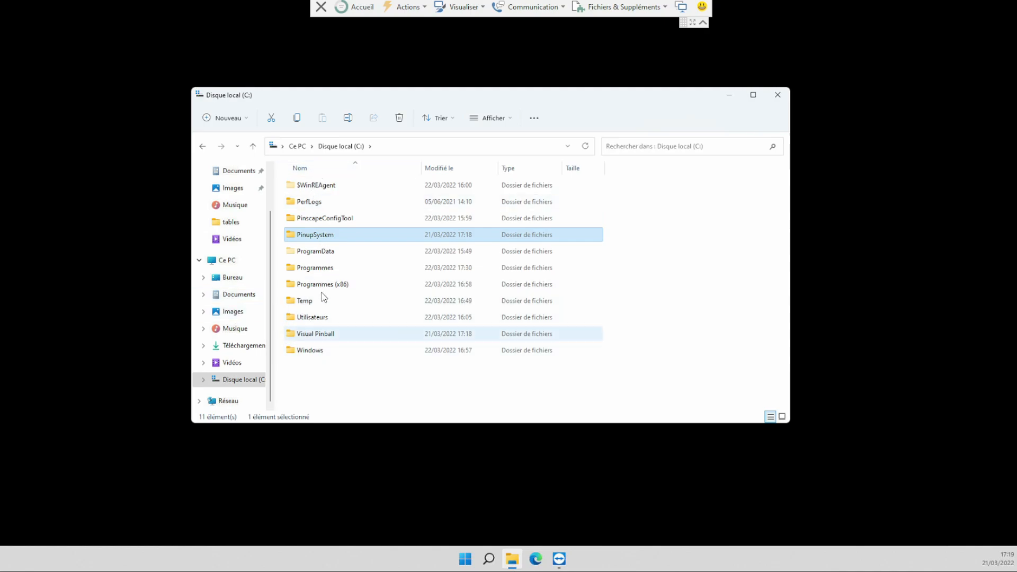
{"action": "double_click", "coordinate": [322, 334]}
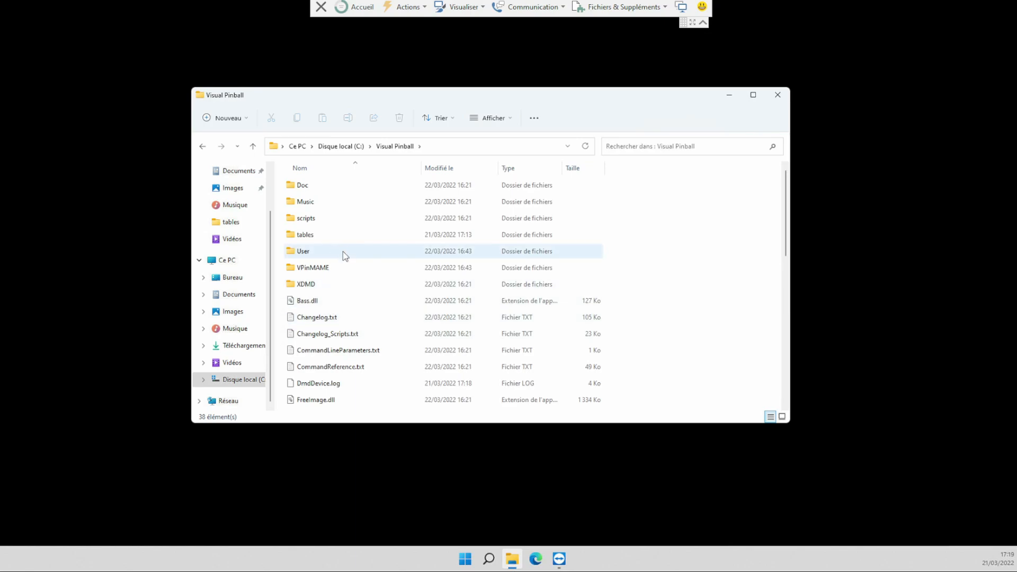
Look through the Visual Pinball folder and its VPinMAME subfolder, and close the window
{"action": "scroll", "coordinate": [342, 251], "scroll_direction": "down", "scroll_amount": 5}
{"action": "scroll", "coordinate": [343, 288], "scroll_direction": "up", "scroll_amount": 1}
{"action": "scroll", "coordinate": [344, 287], "scroll_direction": "up", "scroll_amount": 4}
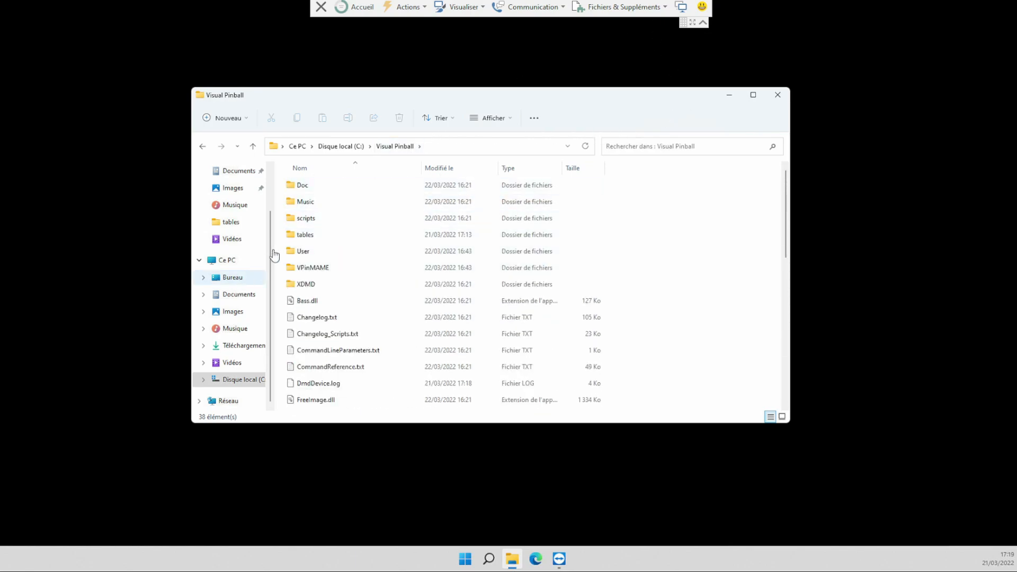
{"action": "left_click", "coordinate": [311, 271]}
{"action": "double_click", "coordinate": [311, 271]}
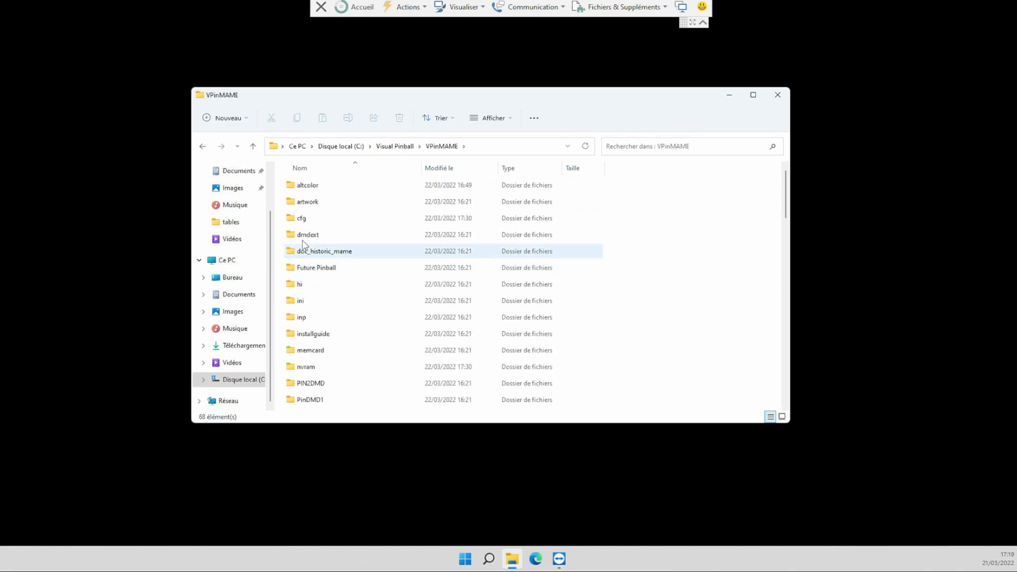
{"action": "key", "text": "alt+Left"}
{"action": "left_click", "coordinate": [779, 97]}
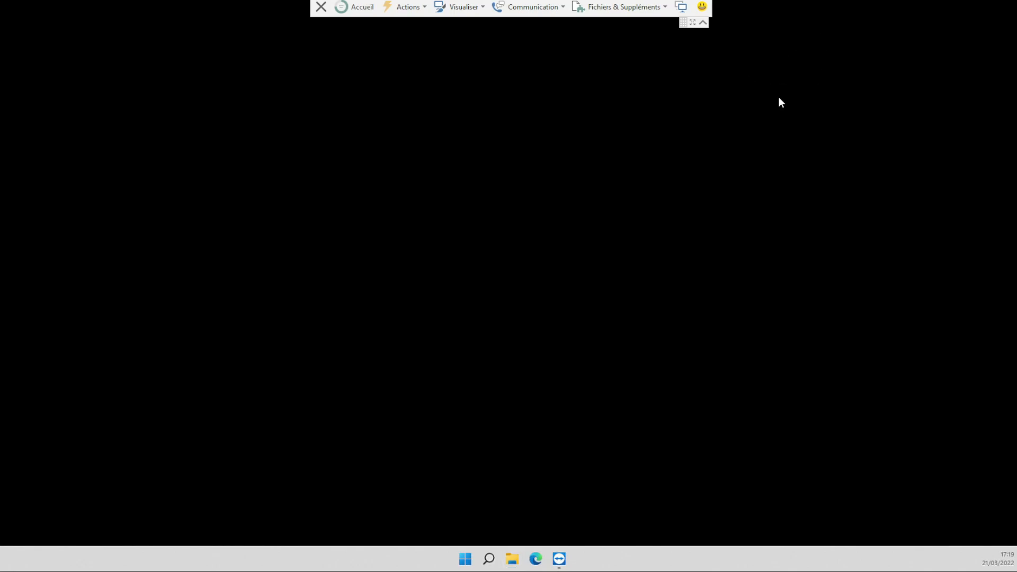